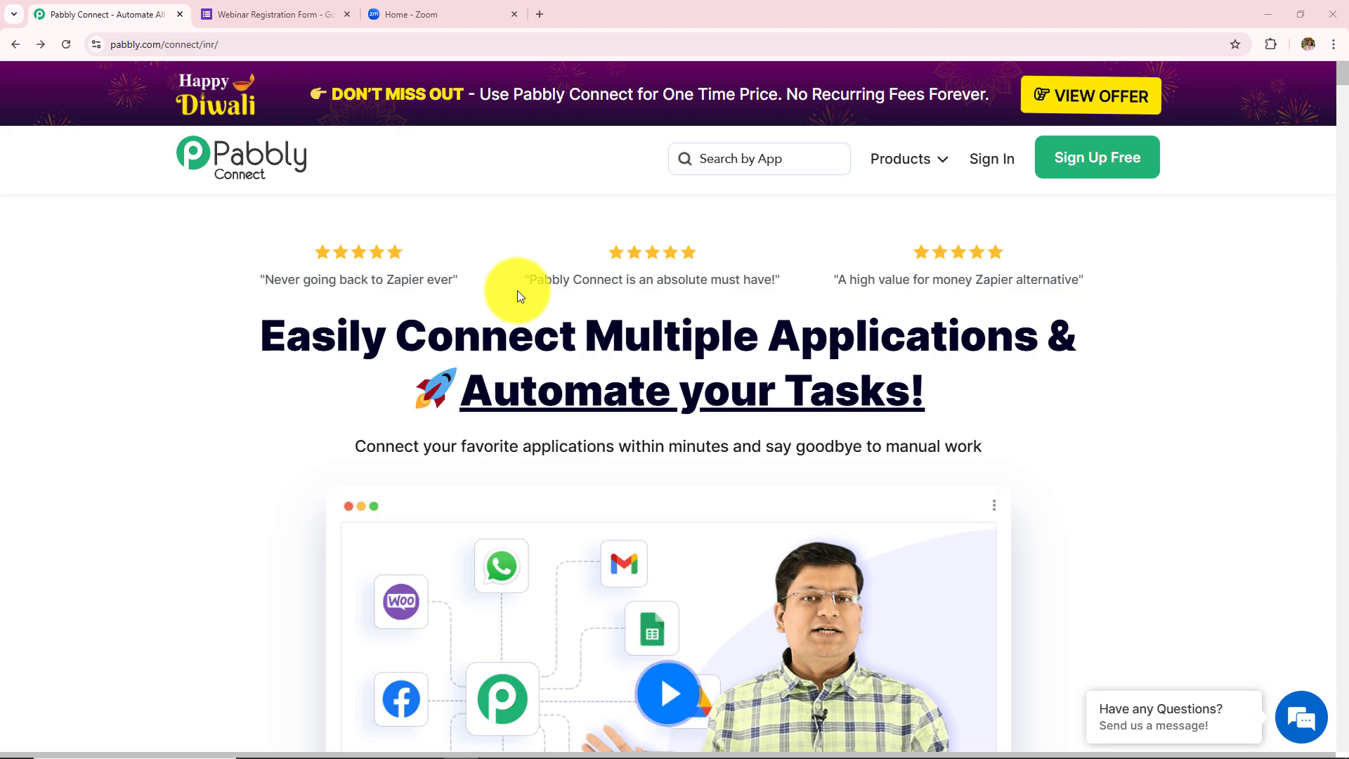
Step: Sign in to Pabbly and open the Pabbly Connect dashboard
{"action": "left_click", "coordinate": [250, 44]}
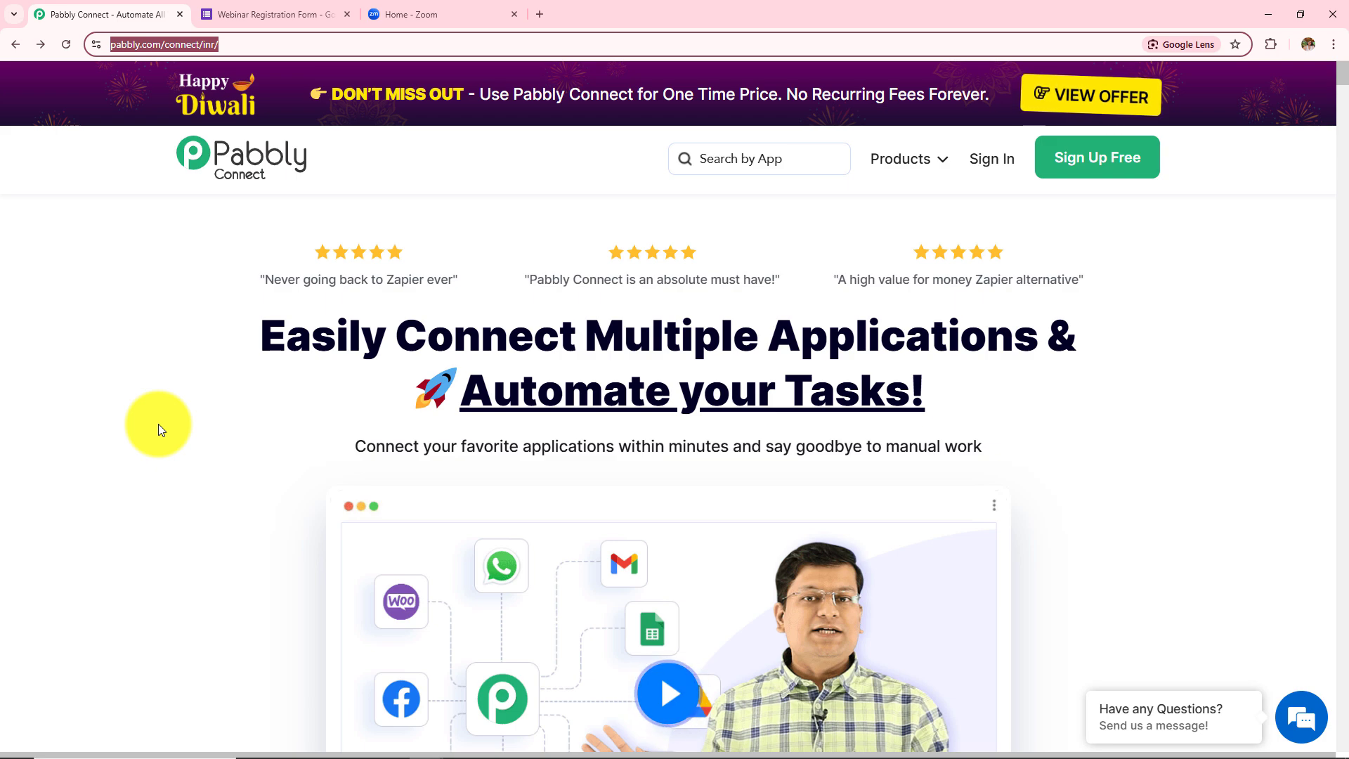
{"action": "left_click", "coordinate": [158, 423]}
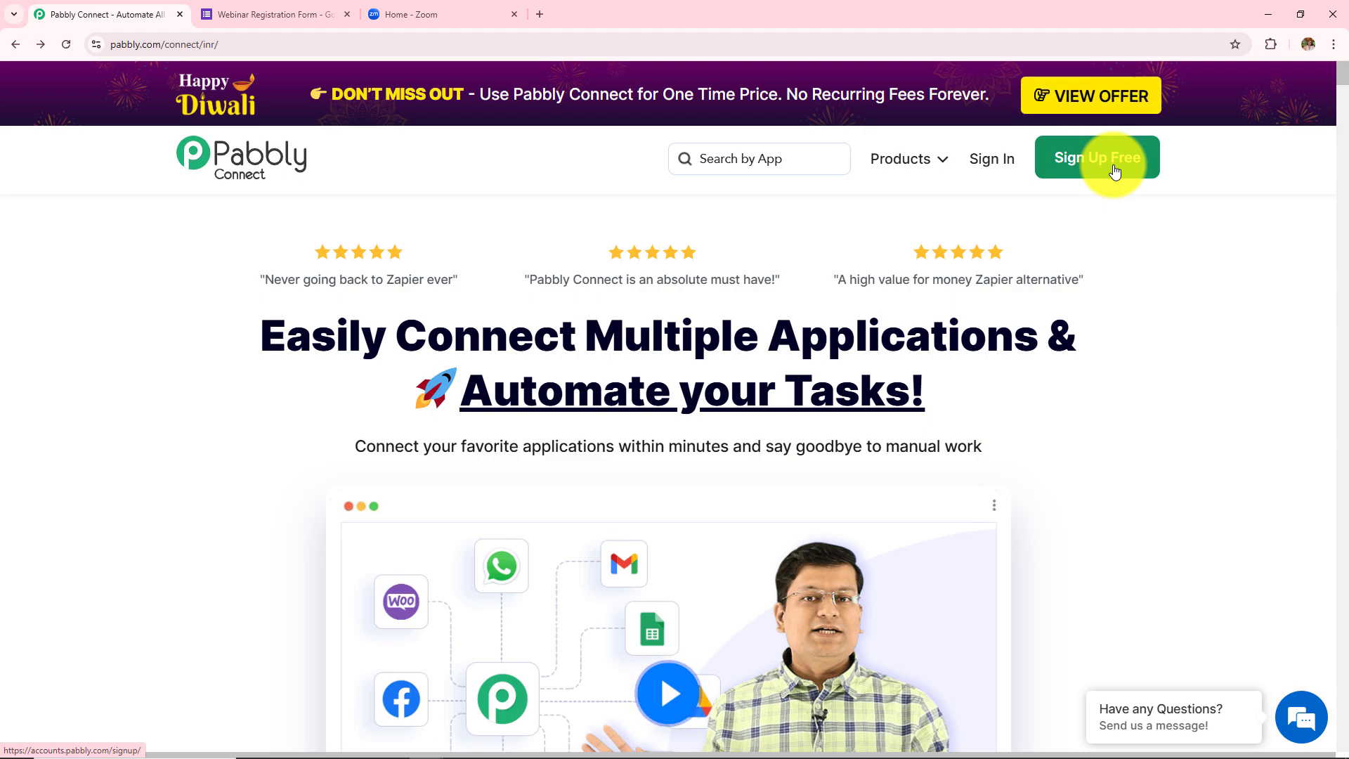
{"action": "left_click", "coordinate": [1000, 163]}
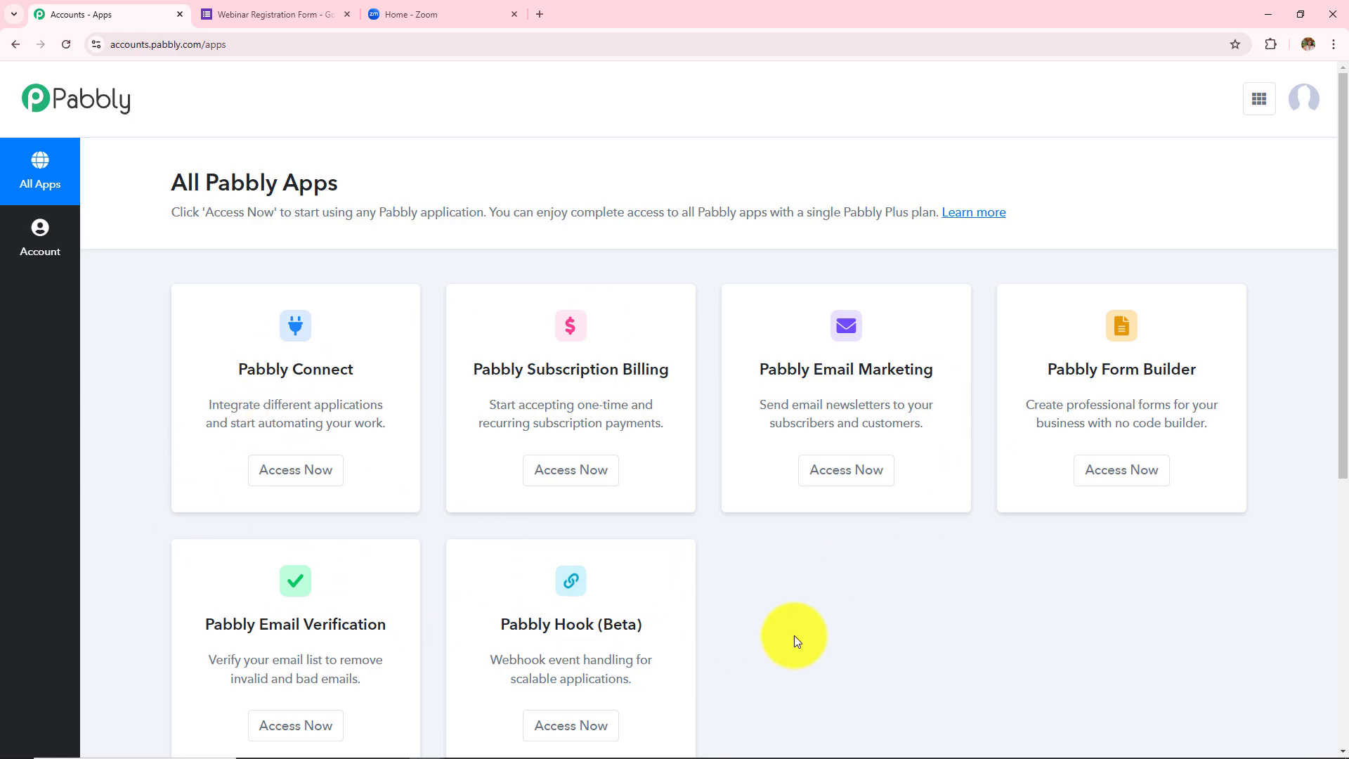
{"action": "left_click", "coordinate": [296, 470]}
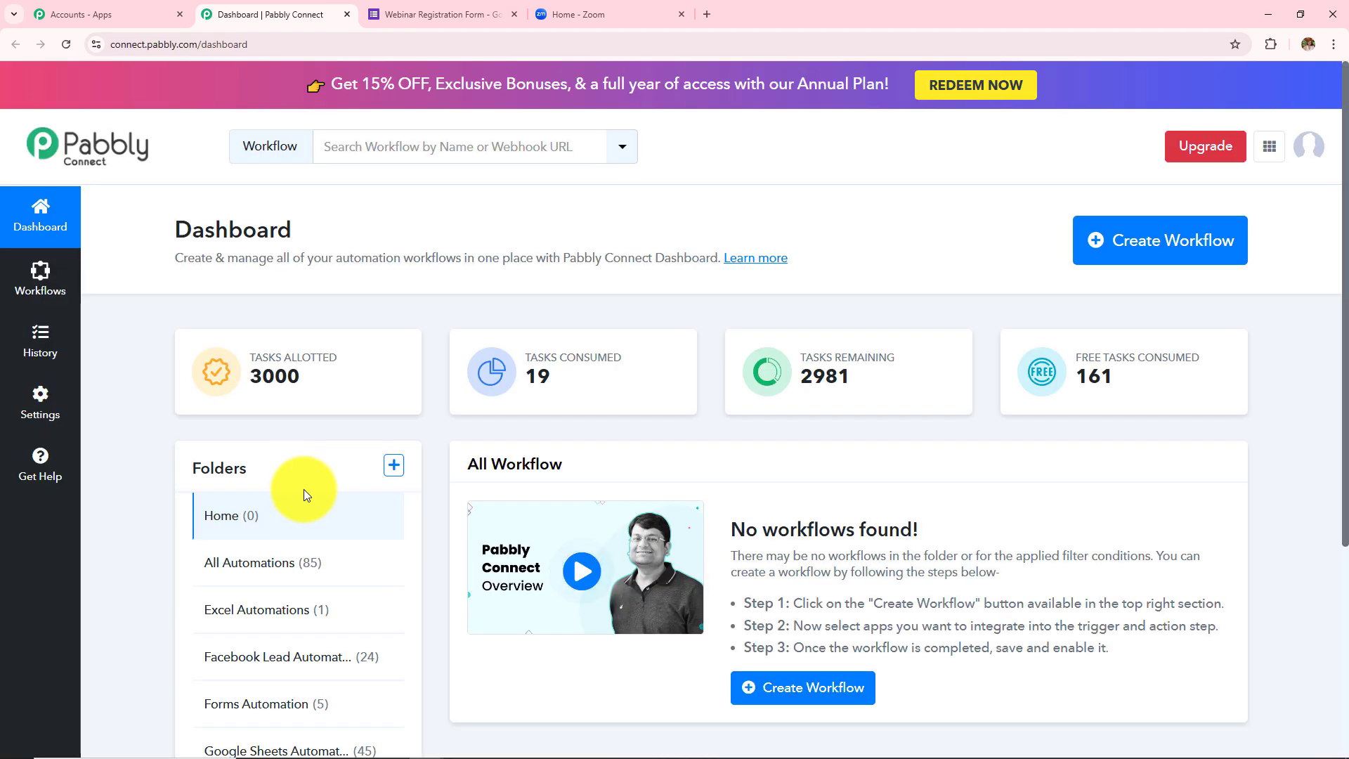
Step: Examine the dashboard's workflow and folder sections and the fields offered for creating a folder
{"action": "left_click_drag", "start_coordinate": [373, 461], "coordinate": [540, 461]}
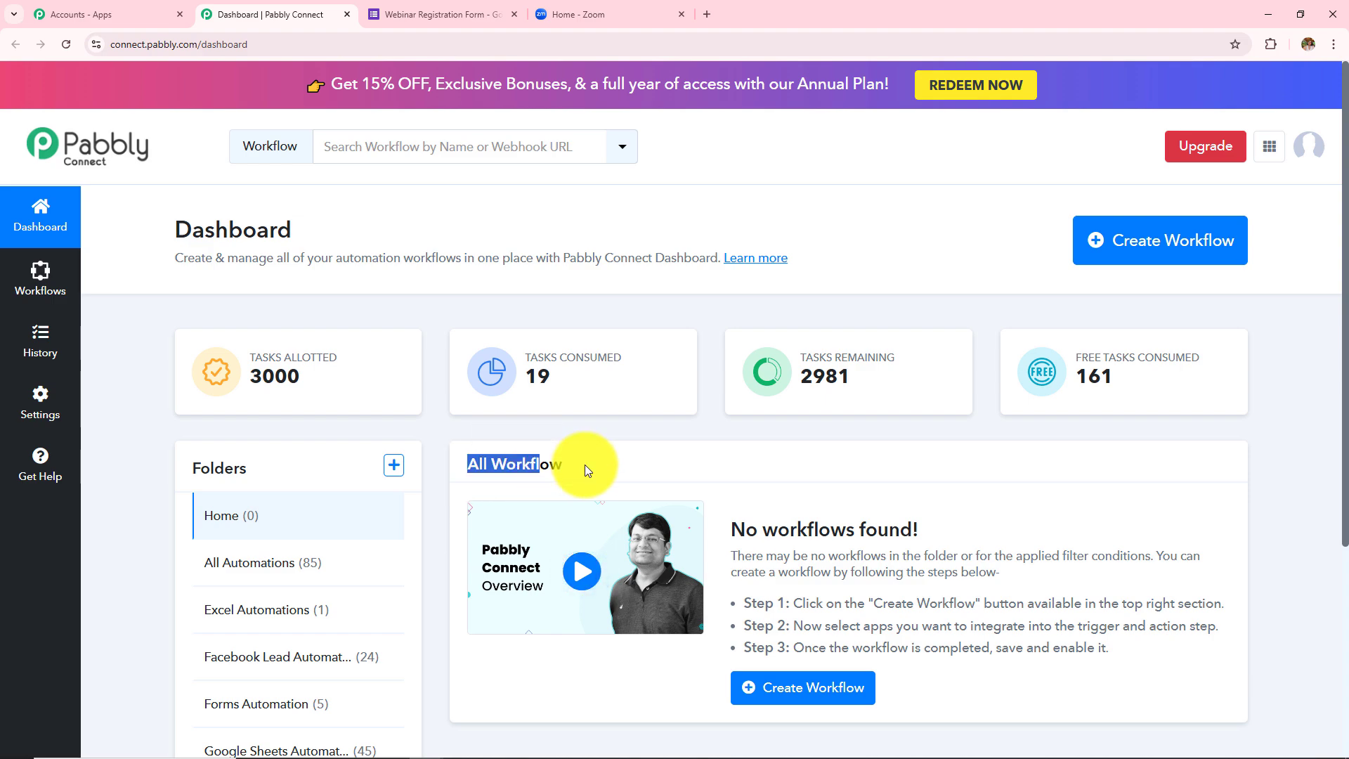
{"action": "scroll", "coordinate": [586, 467], "scroll_direction": "down", "scroll_amount": 1}
{"action": "scroll", "coordinate": [584, 465], "scroll_direction": "down", "scroll_amount": 3}
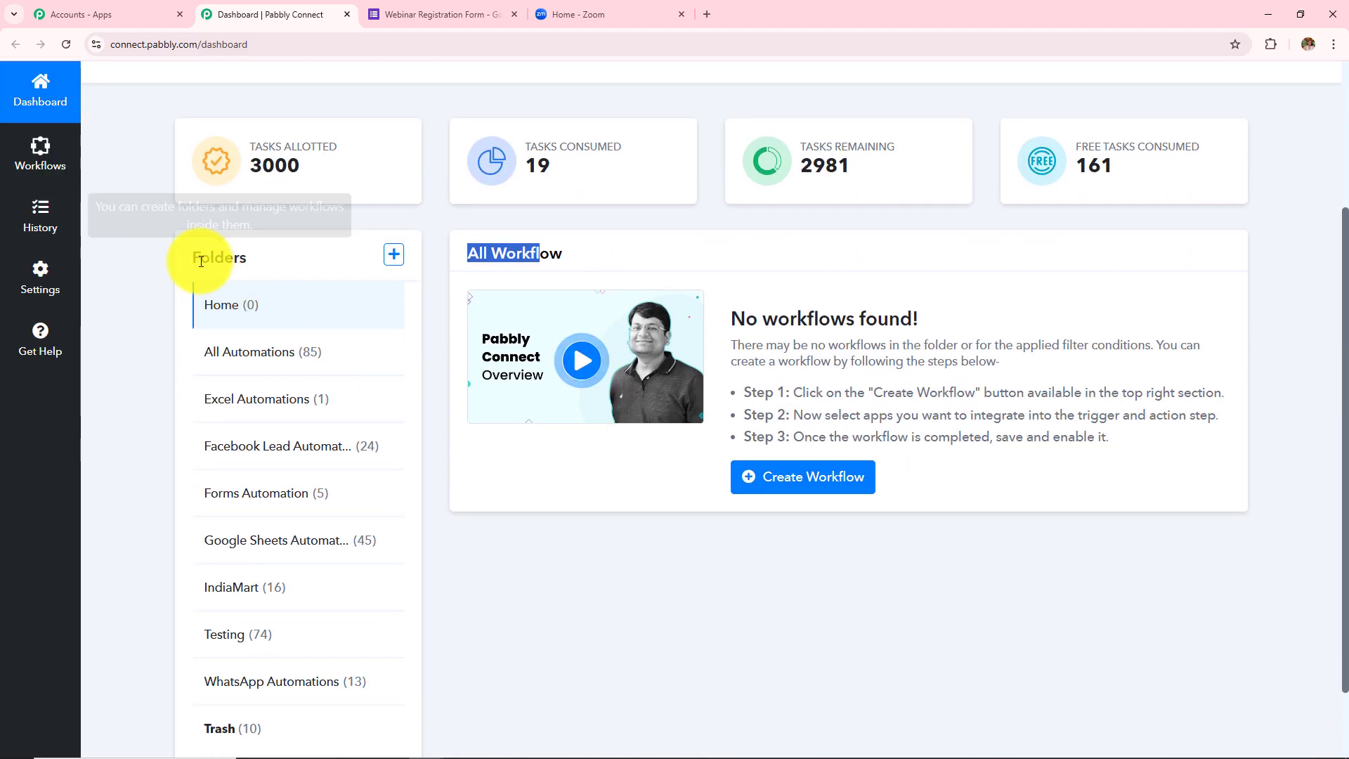
{"action": "left_click_drag", "start_coordinate": [254, 257], "coordinate": [157, 325]}
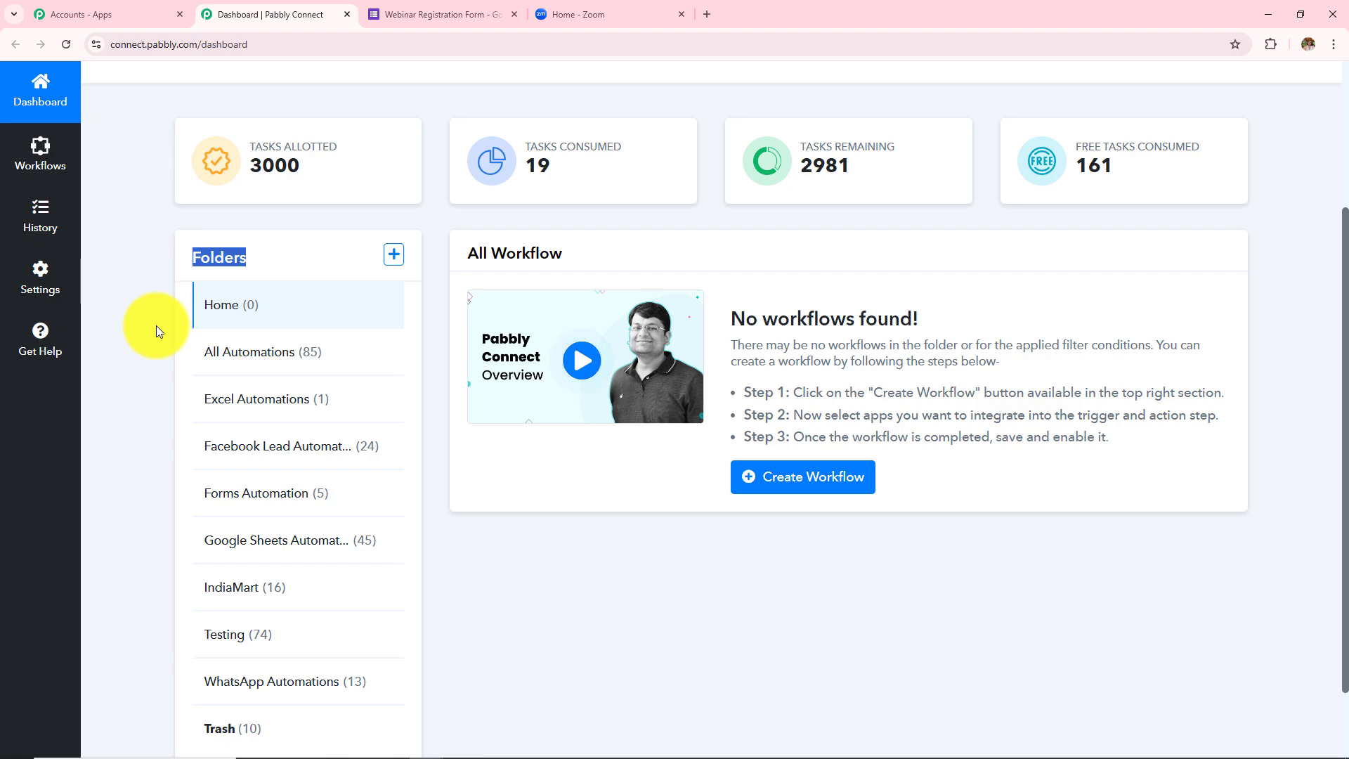
{"action": "left_click", "coordinate": [156, 325]}
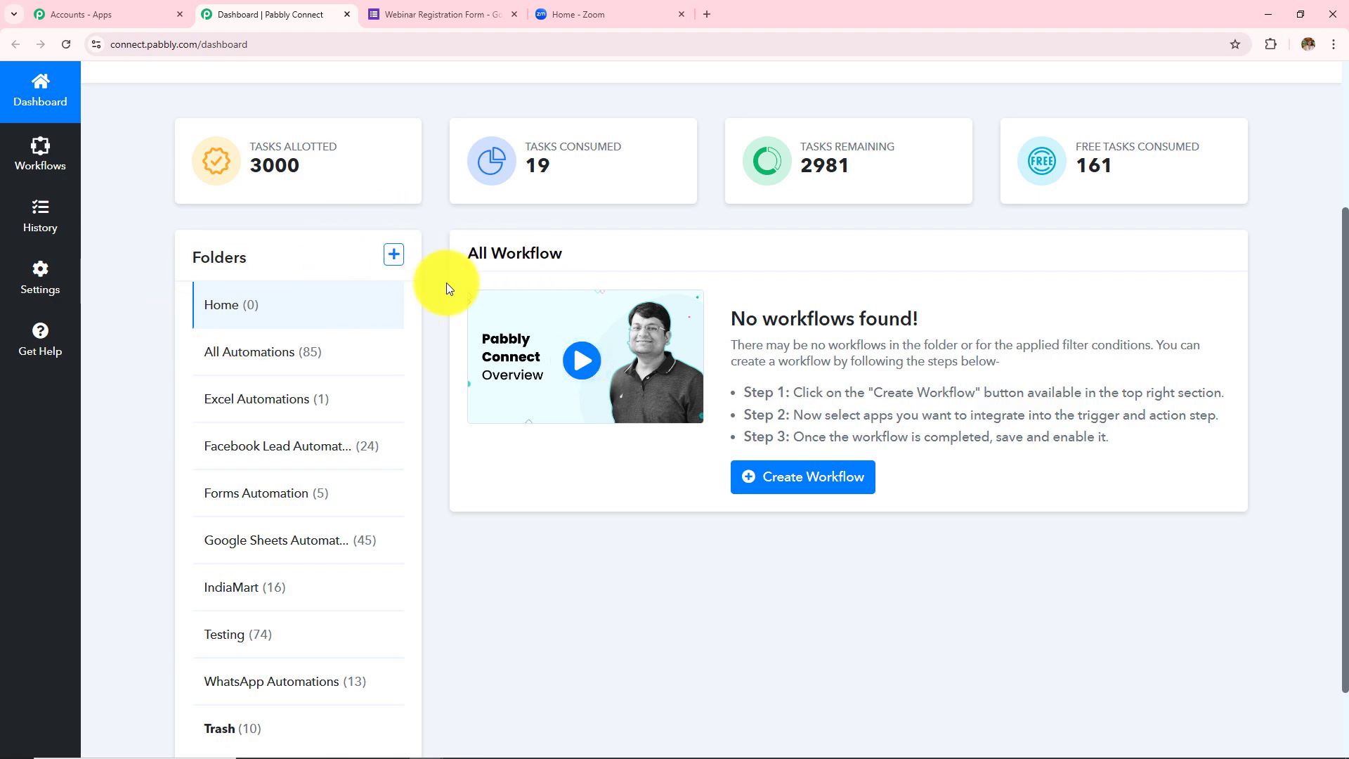
{"action": "left_click", "coordinate": [393, 254]}
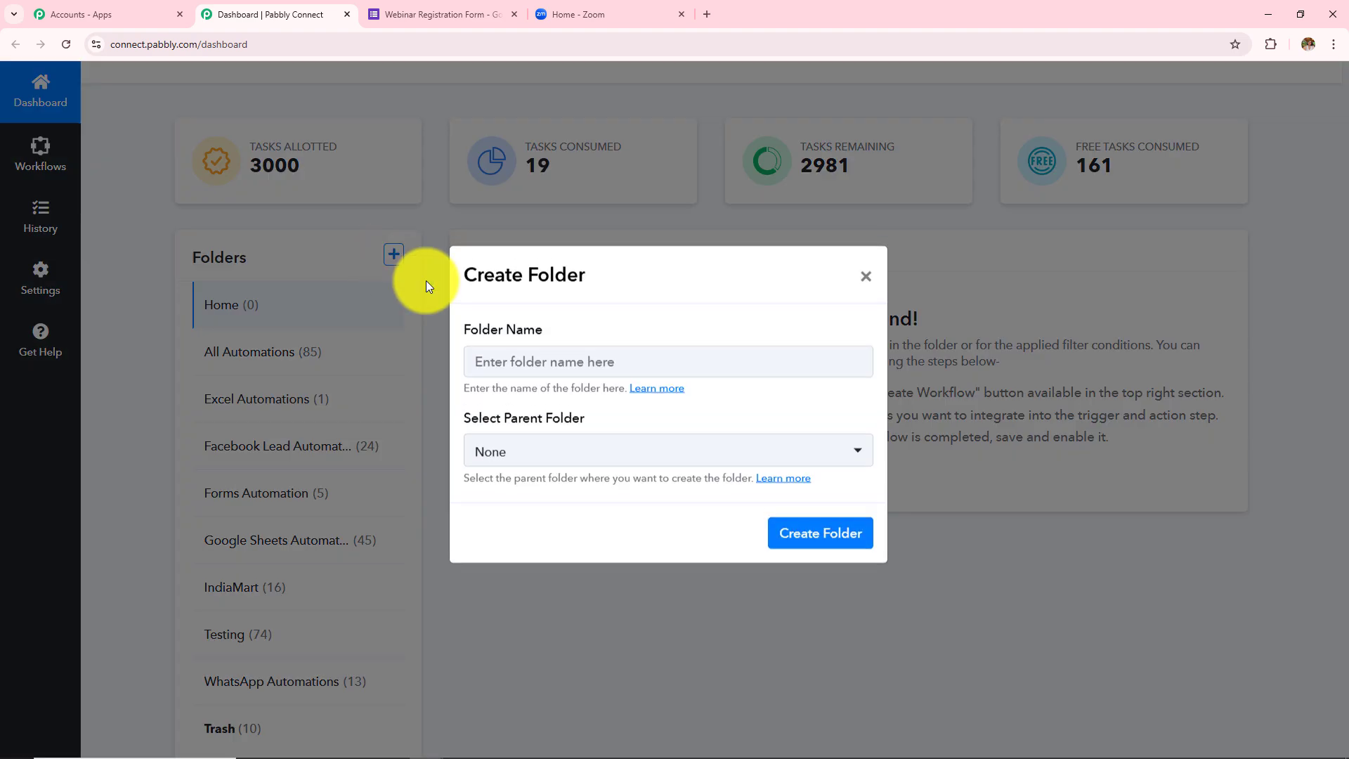
{"action": "left_click_drag", "start_coordinate": [471, 334], "coordinate": [543, 355]}
{"action": "left_click_drag", "start_coordinate": [488, 421], "coordinate": [647, 423]}
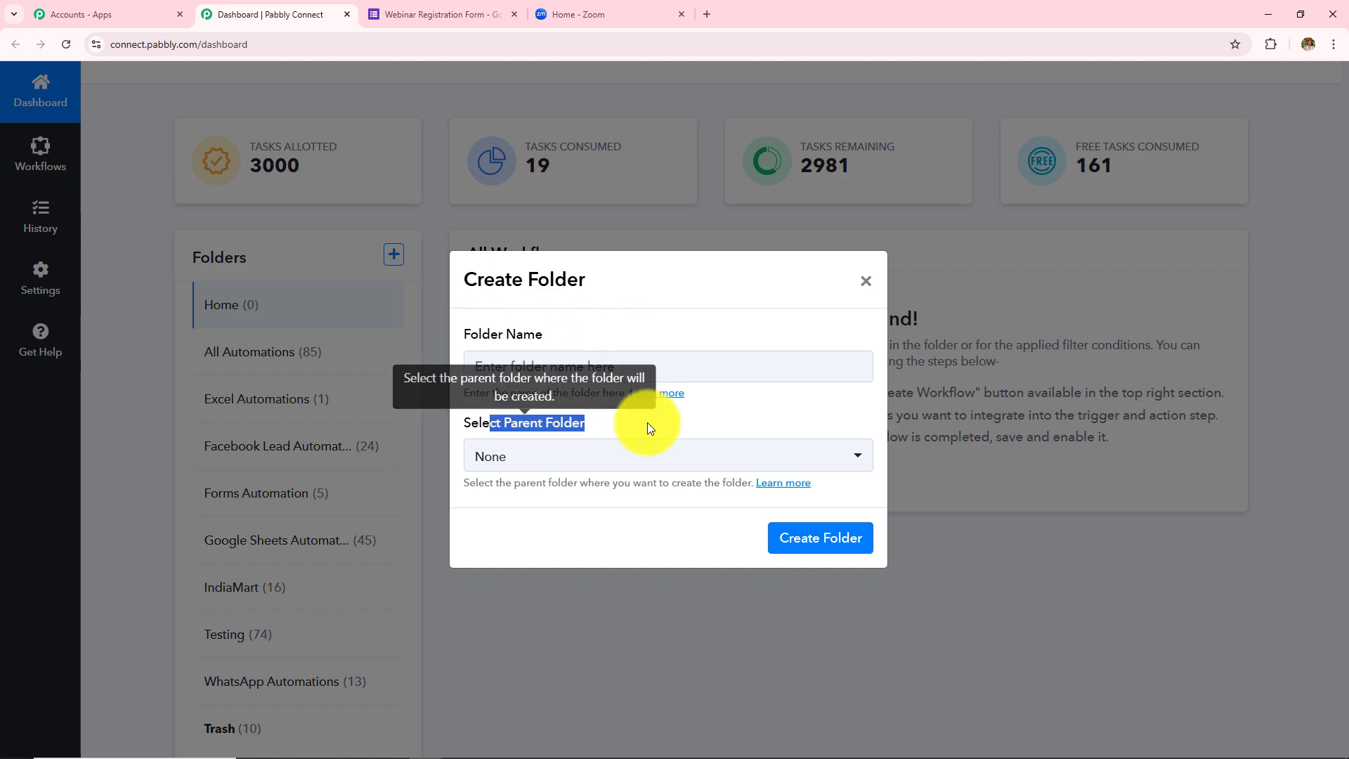
{"action": "left_click", "coordinate": [866, 280]}
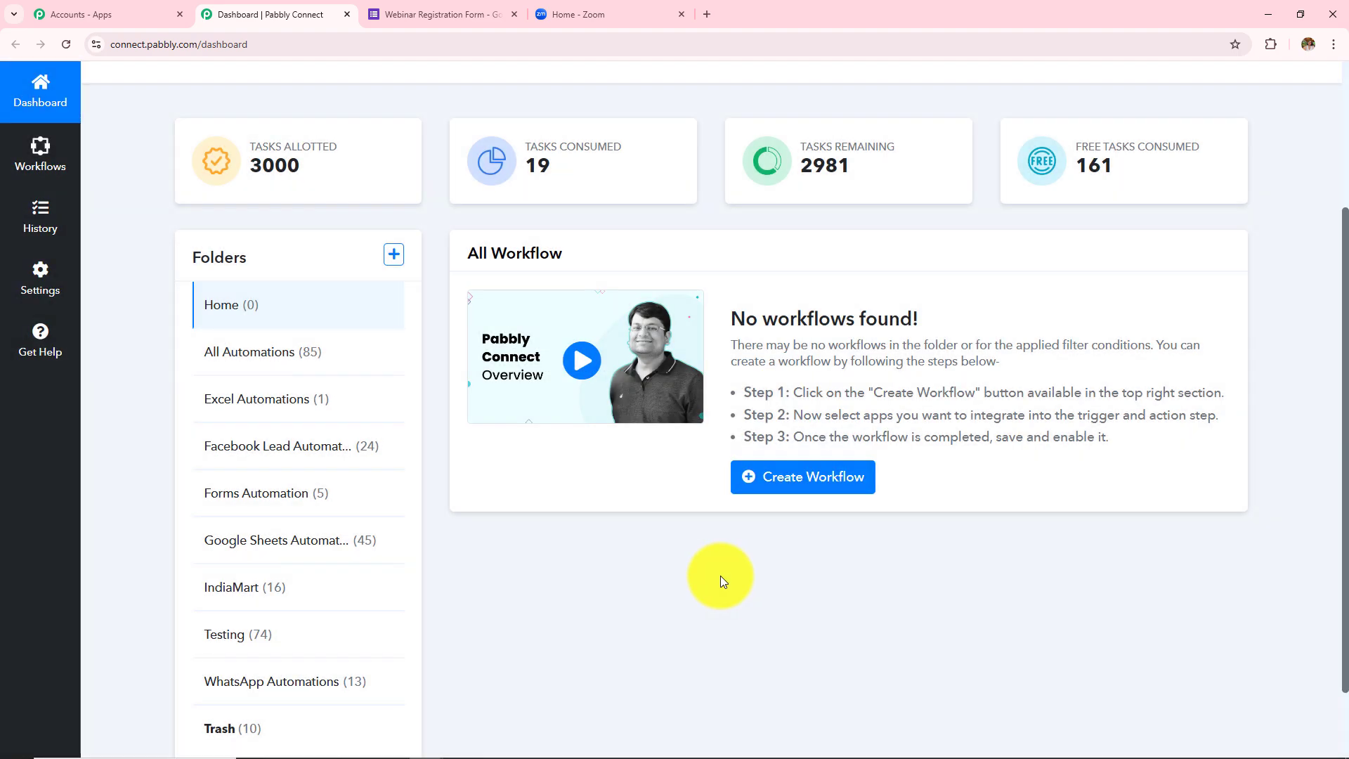
{"action": "scroll", "coordinate": [723, 581], "scroll_direction": "up", "scroll_amount": 3}
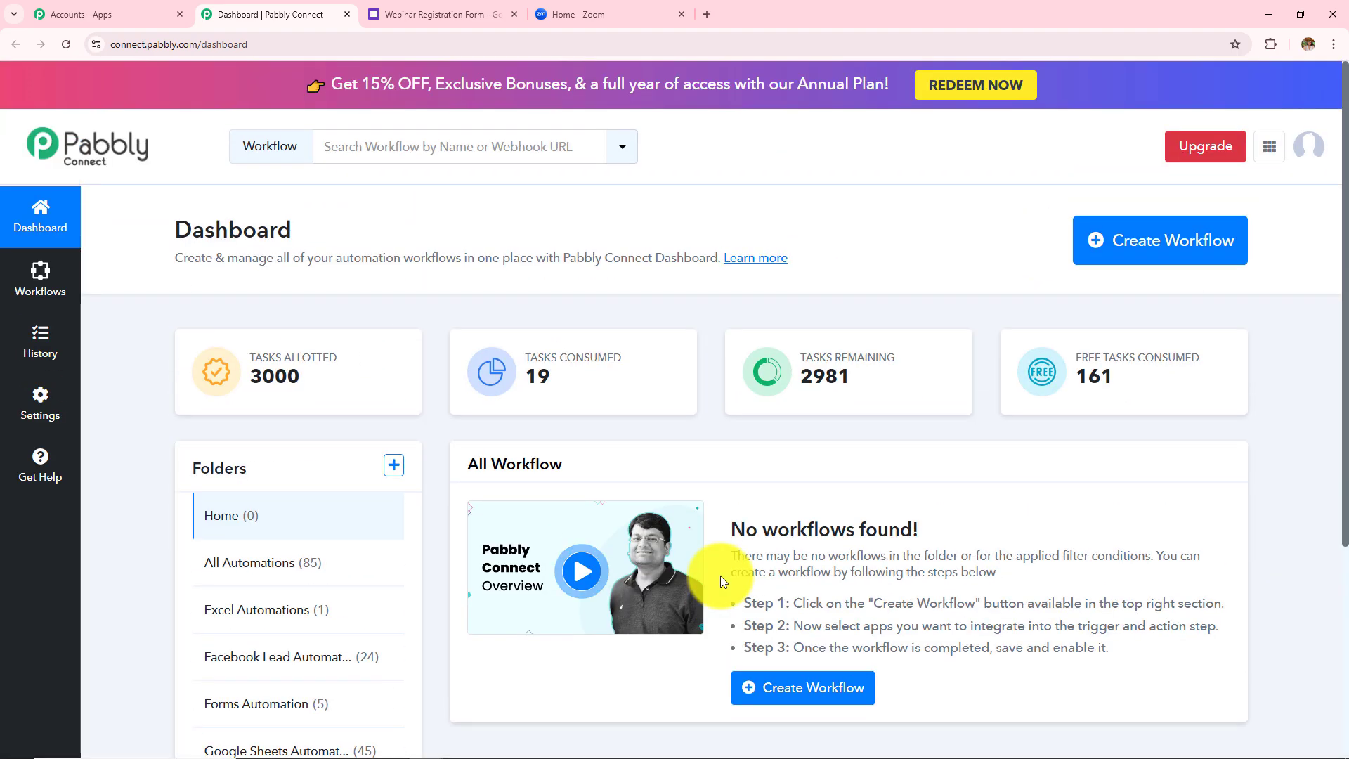
Step: Create a workflow named "How to Add Zoom Meeting Registrant on Google Forms Submission" in the Forms Automation folder
{"action": "left_click", "coordinate": [1131, 245]}
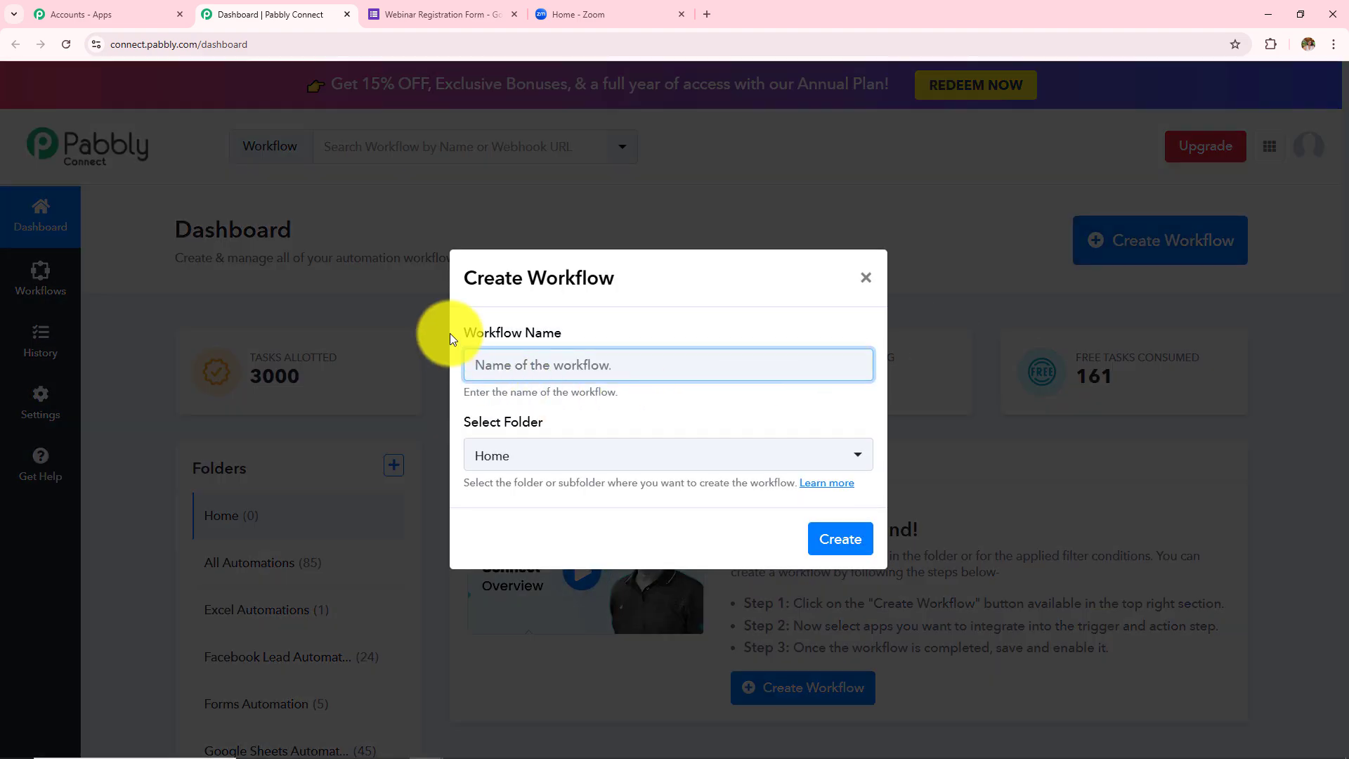
{"action": "left_click_drag", "start_coordinate": [461, 338], "coordinate": [669, 335]}
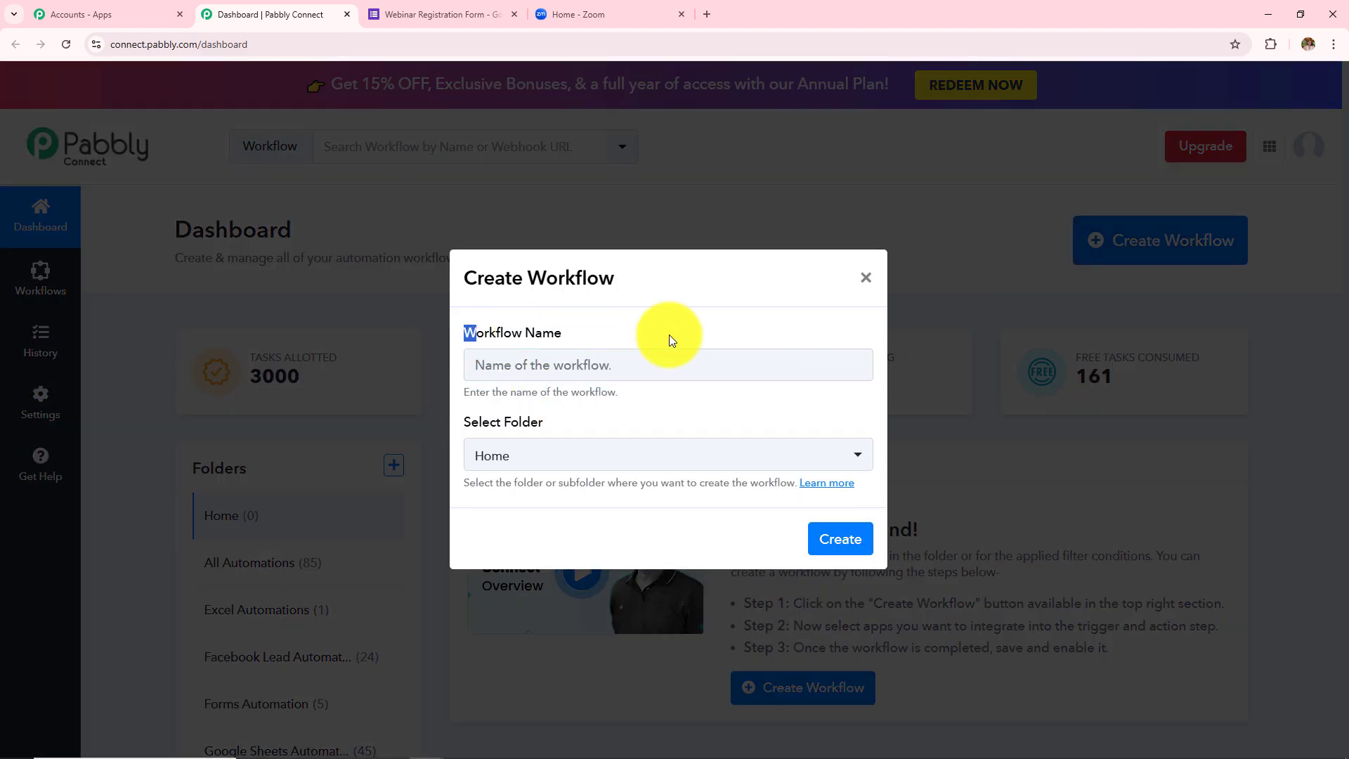
{"action": "left_click", "coordinate": [465, 423]}
{"action": "left_click_drag", "start_coordinate": [465, 424], "coordinate": [593, 423]}
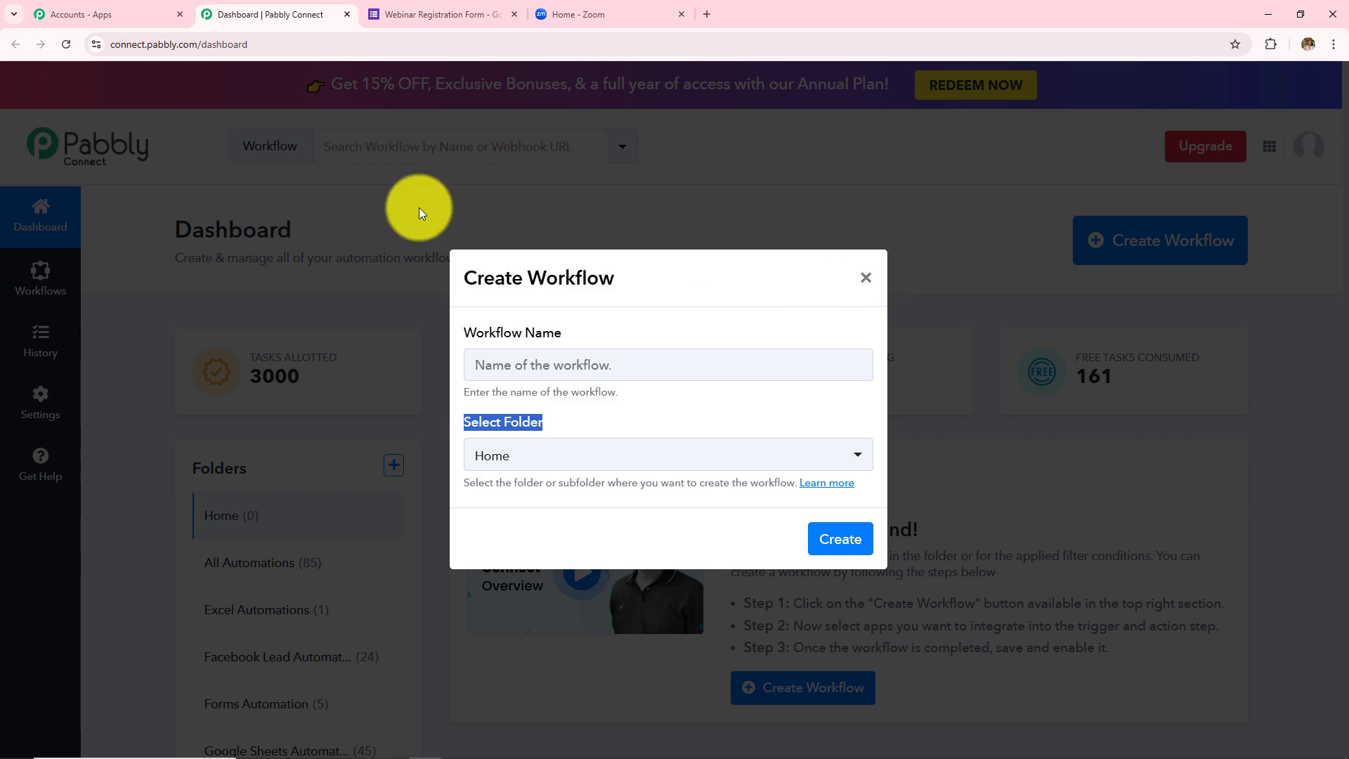
{"action": "left_click", "coordinate": [567, 368]}
{"action": "type", "text": "How to Add Zoom Meeting Registrant on Google Forms Submission"}
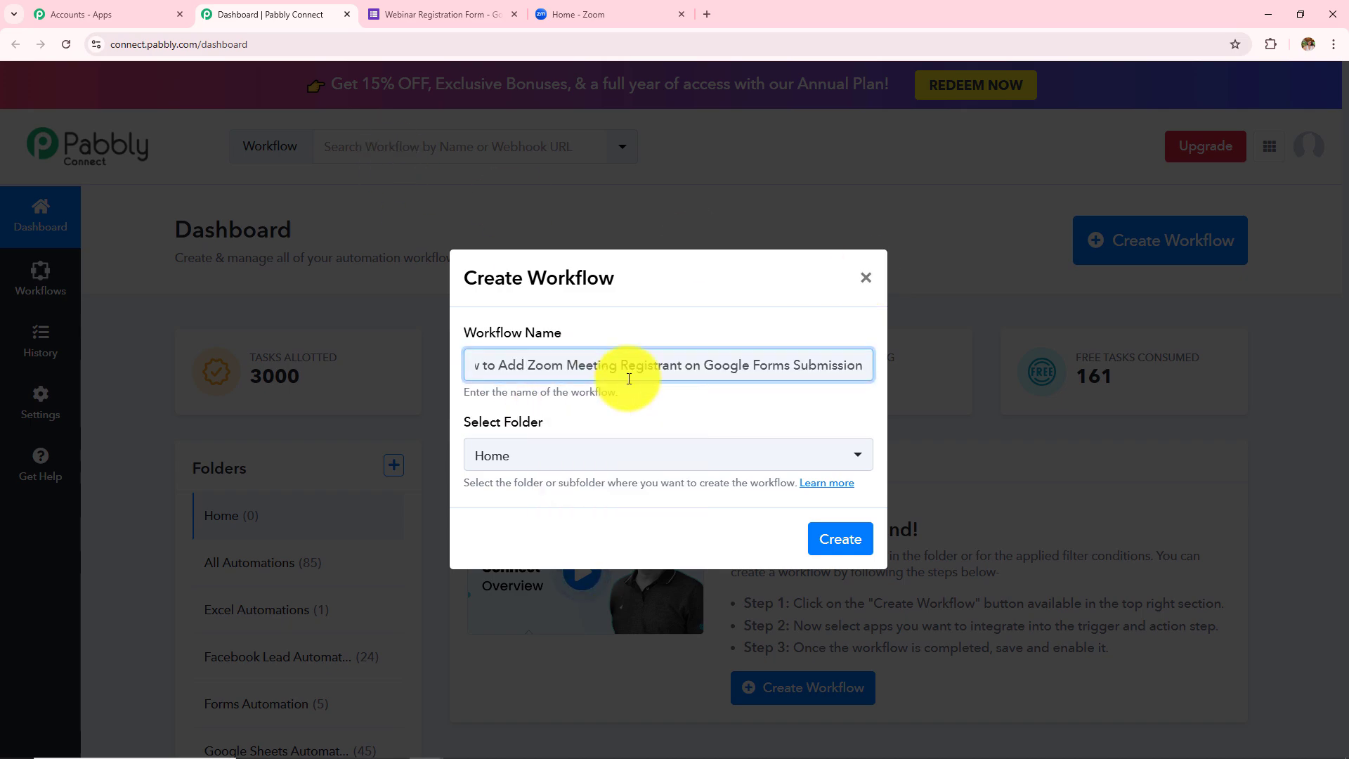
{"action": "left_click", "coordinate": [615, 456]}
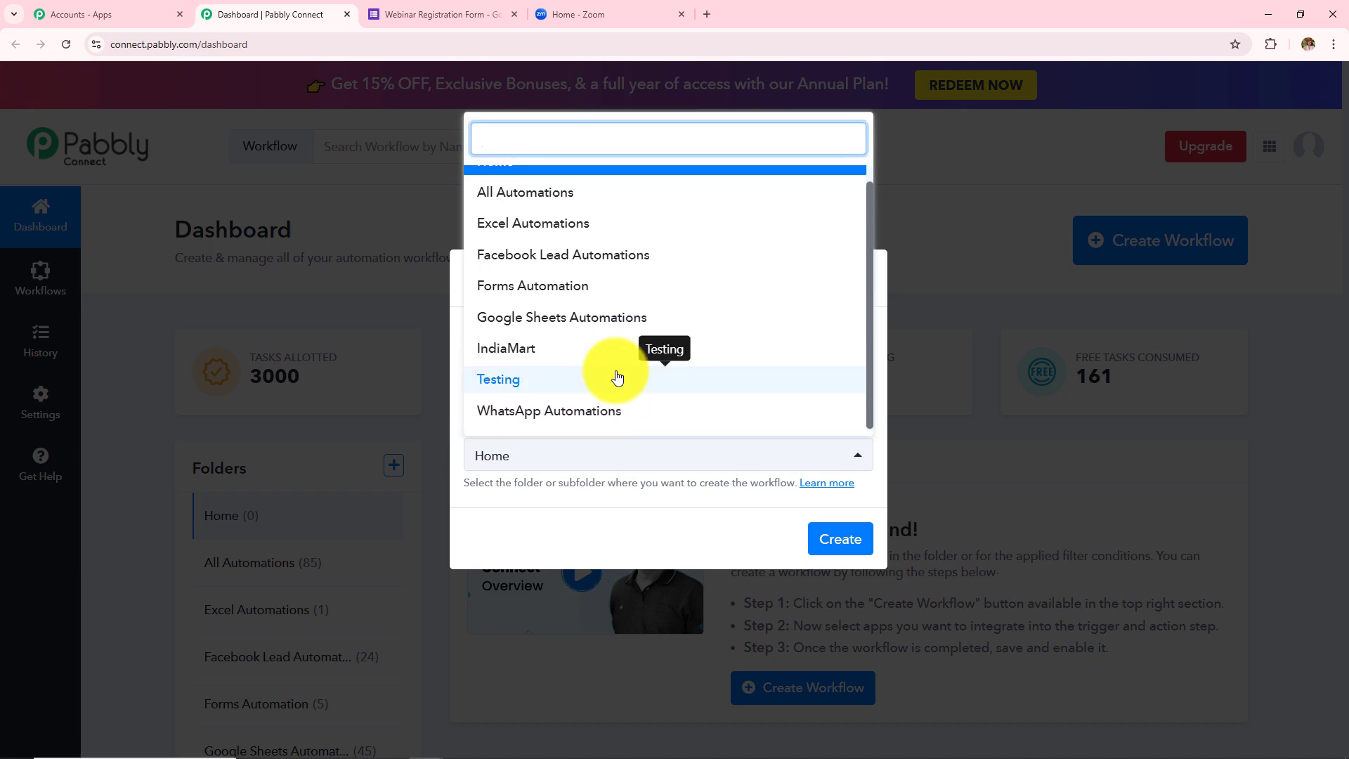
{"action": "scroll", "coordinate": [616, 378], "scroll_direction": "up", "scroll_amount": 1}
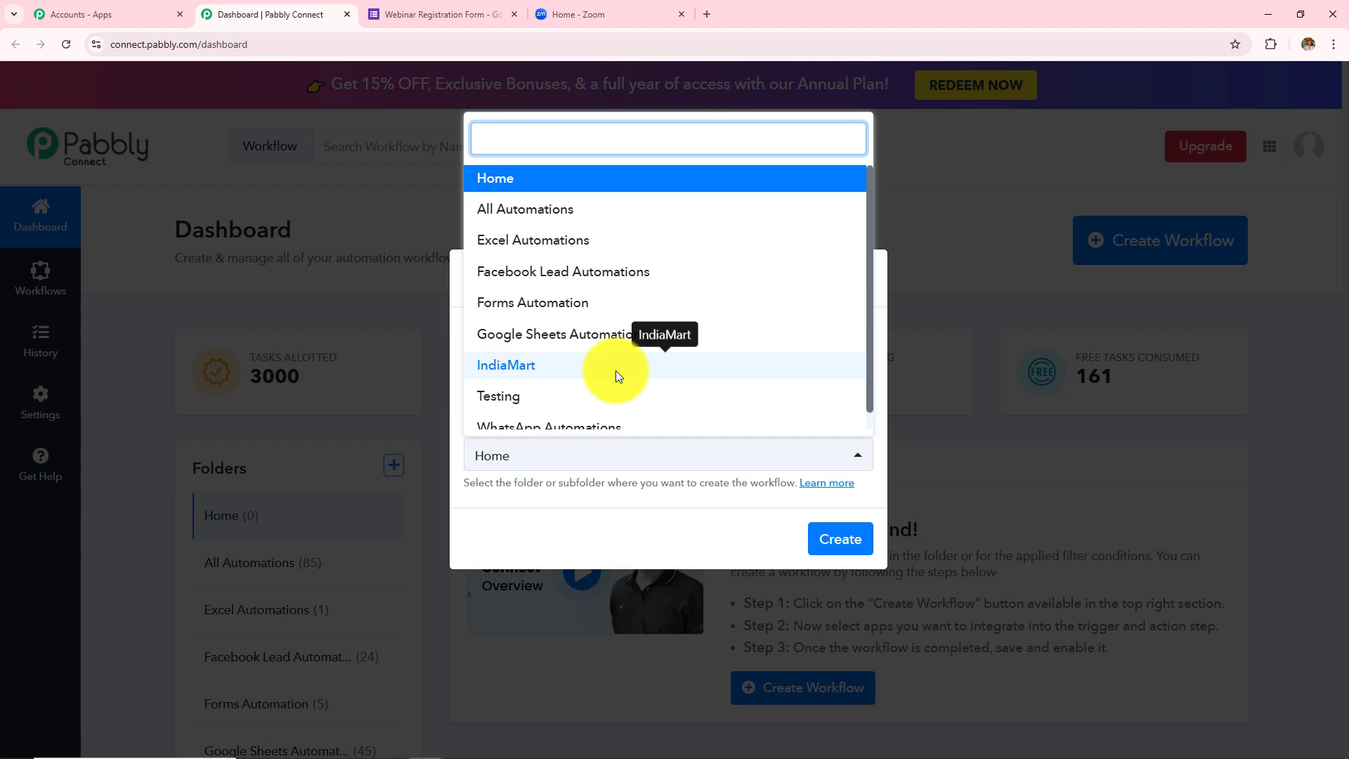
{"action": "scroll", "coordinate": [604, 358], "scroll_direction": "down", "scroll_amount": 1}
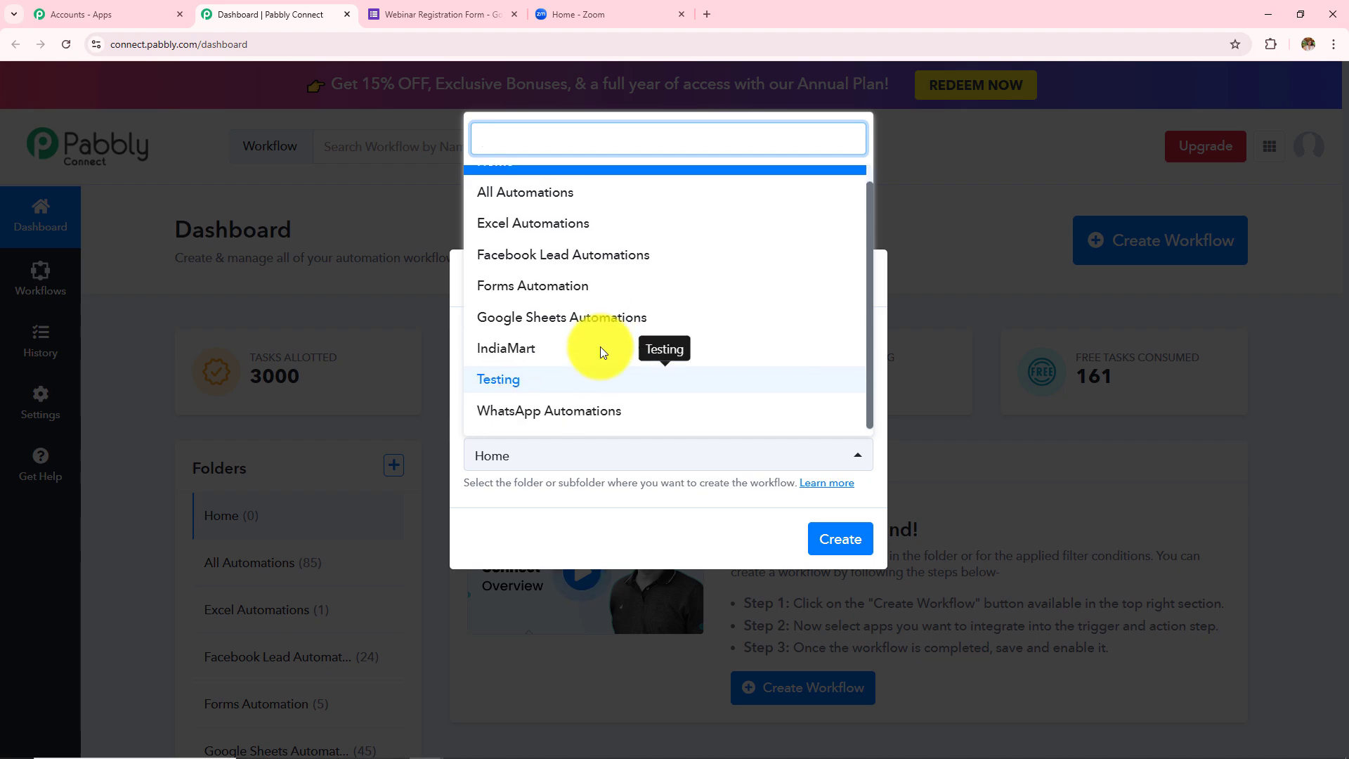
{"action": "left_click", "coordinate": [554, 288]}
{"action": "left_click", "coordinate": [830, 540]}
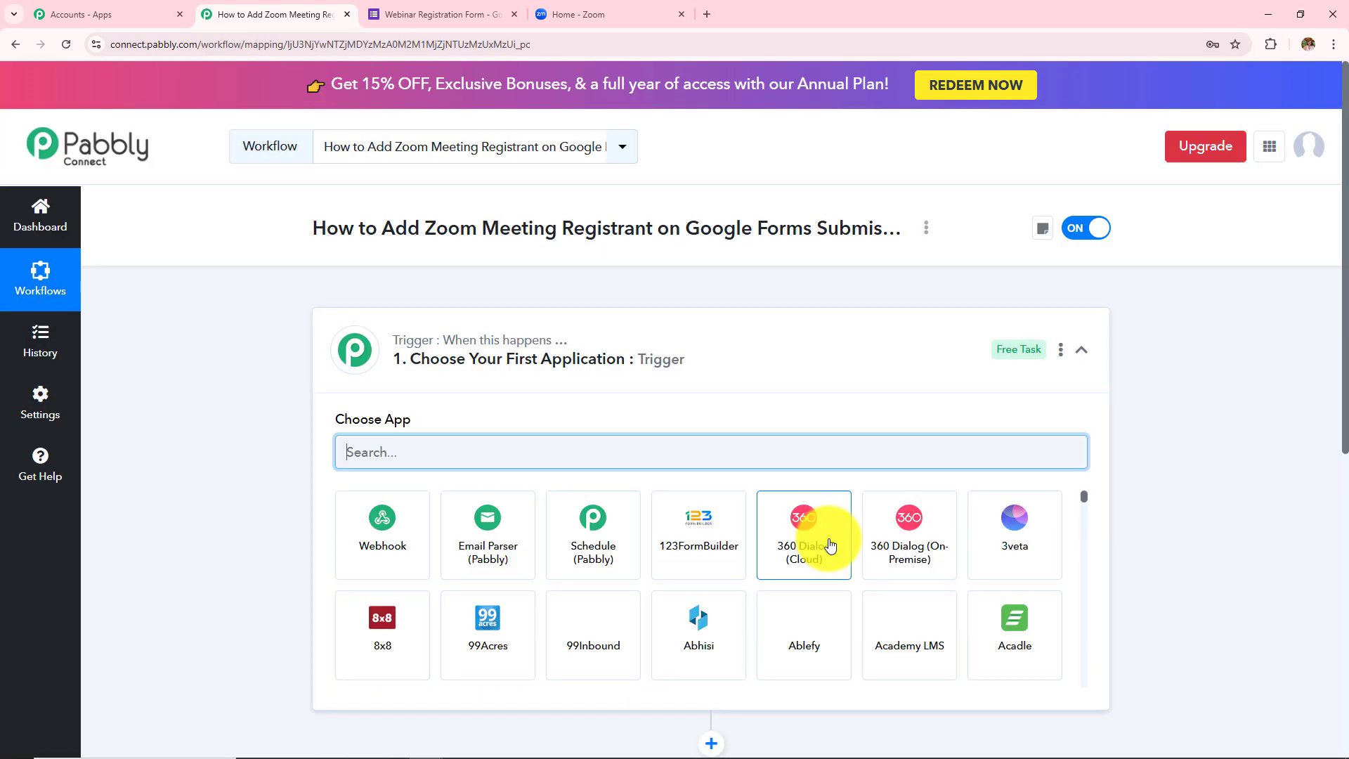
{"action": "left_click", "coordinate": [1017, 365]}
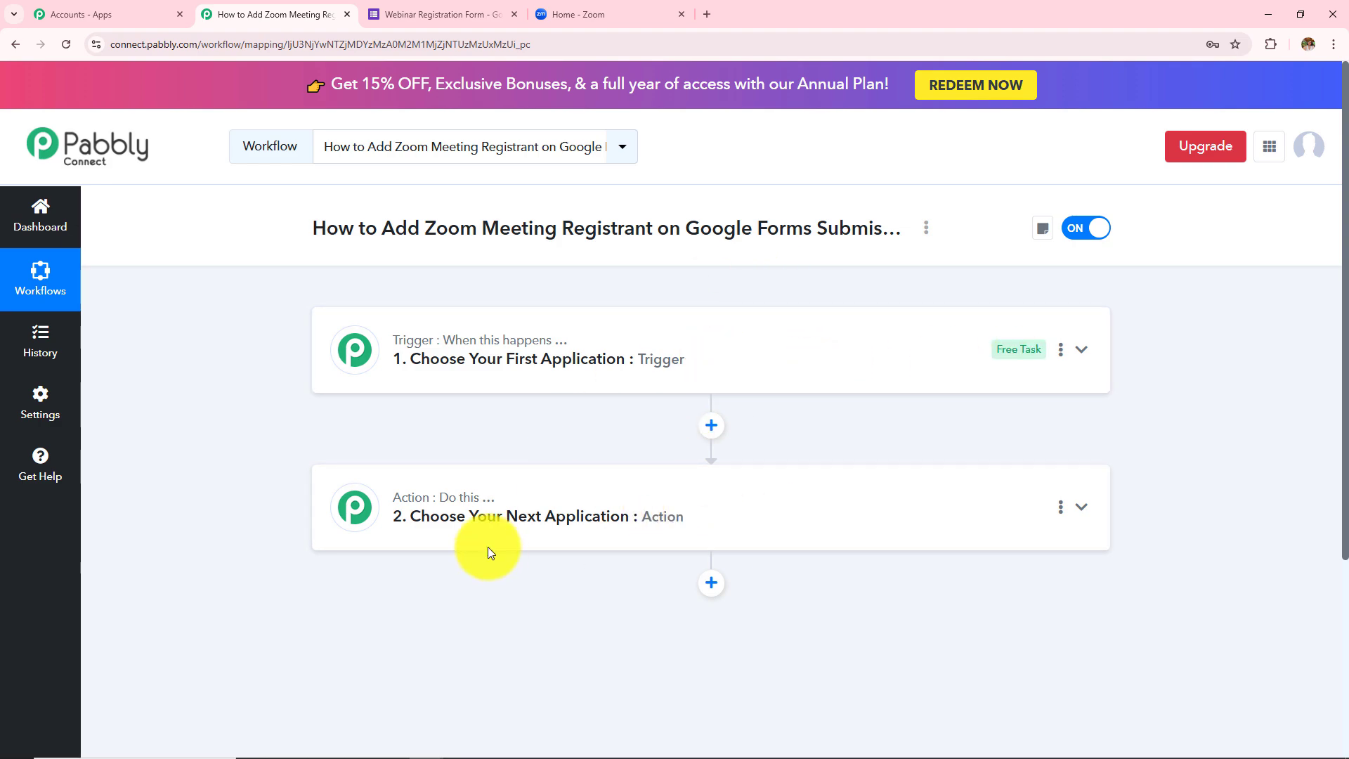
{"action": "mouse_move", "coordinate": [490, 505]}
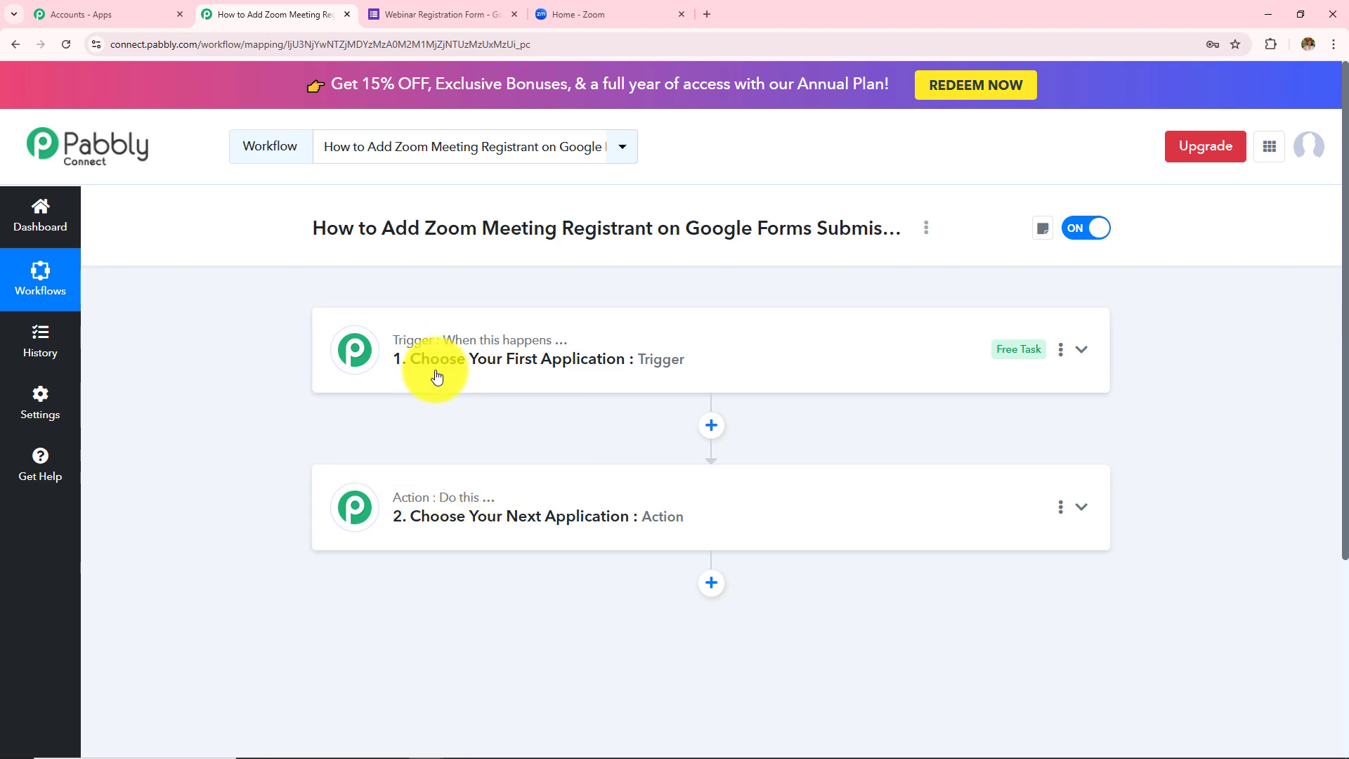
{"action": "mouse_move", "coordinate": [518, 349]}
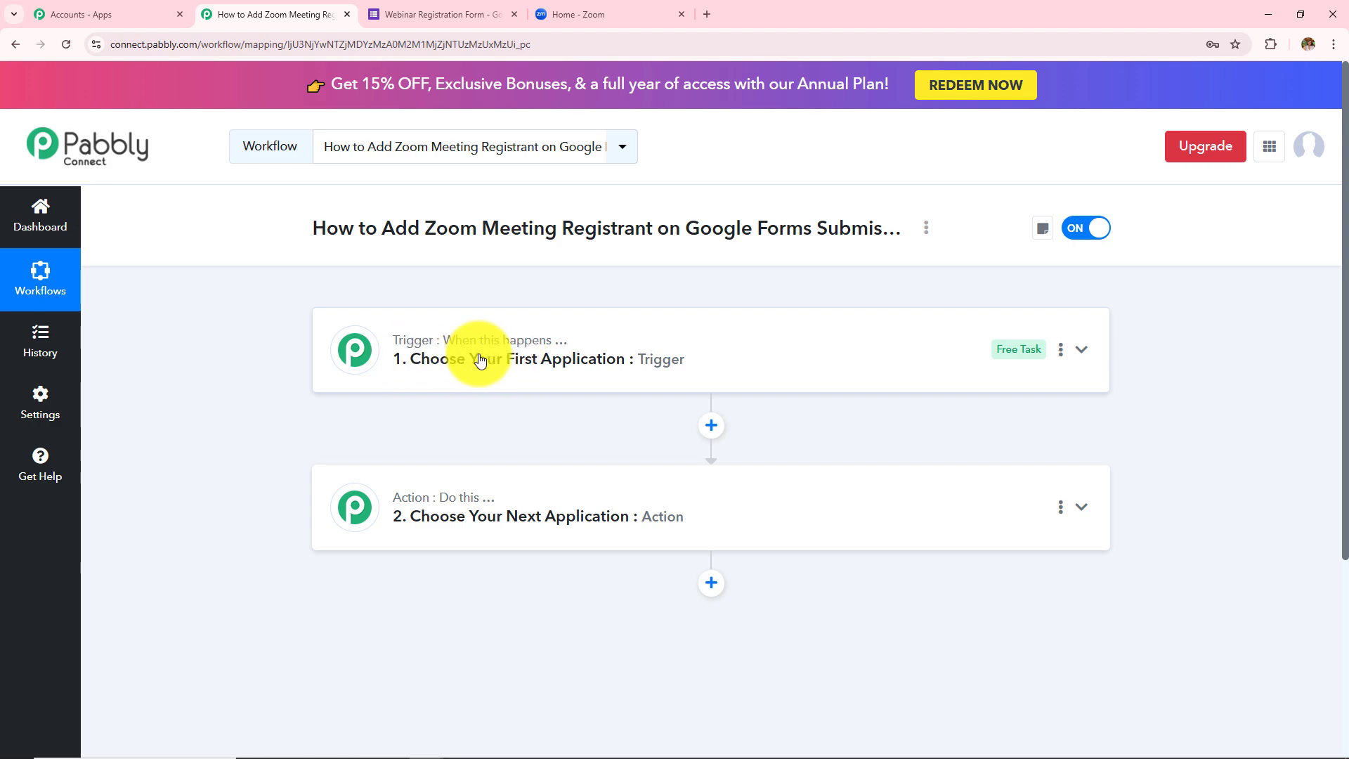
{"action": "left_click_drag", "start_coordinate": [682, 229], "coordinate": [903, 227]}
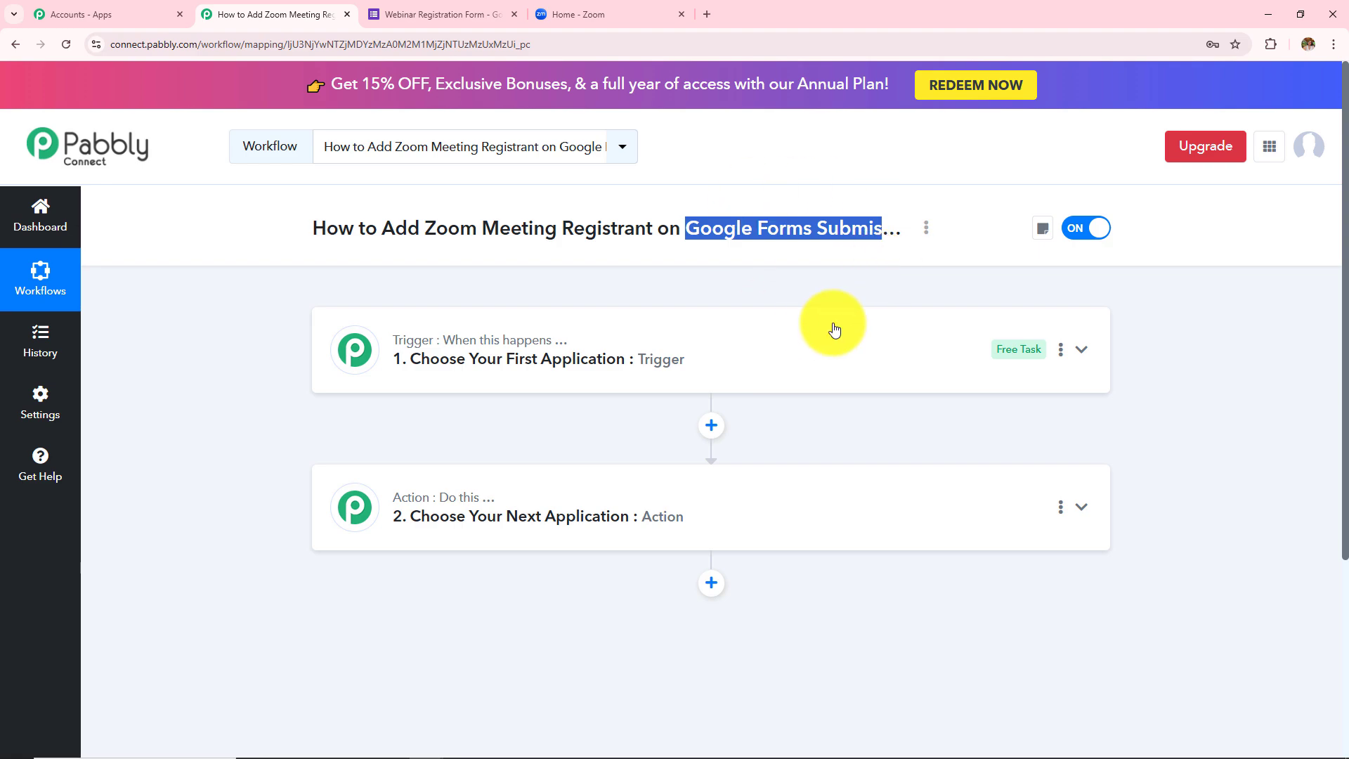
{"action": "left_click", "coordinate": [835, 284]}
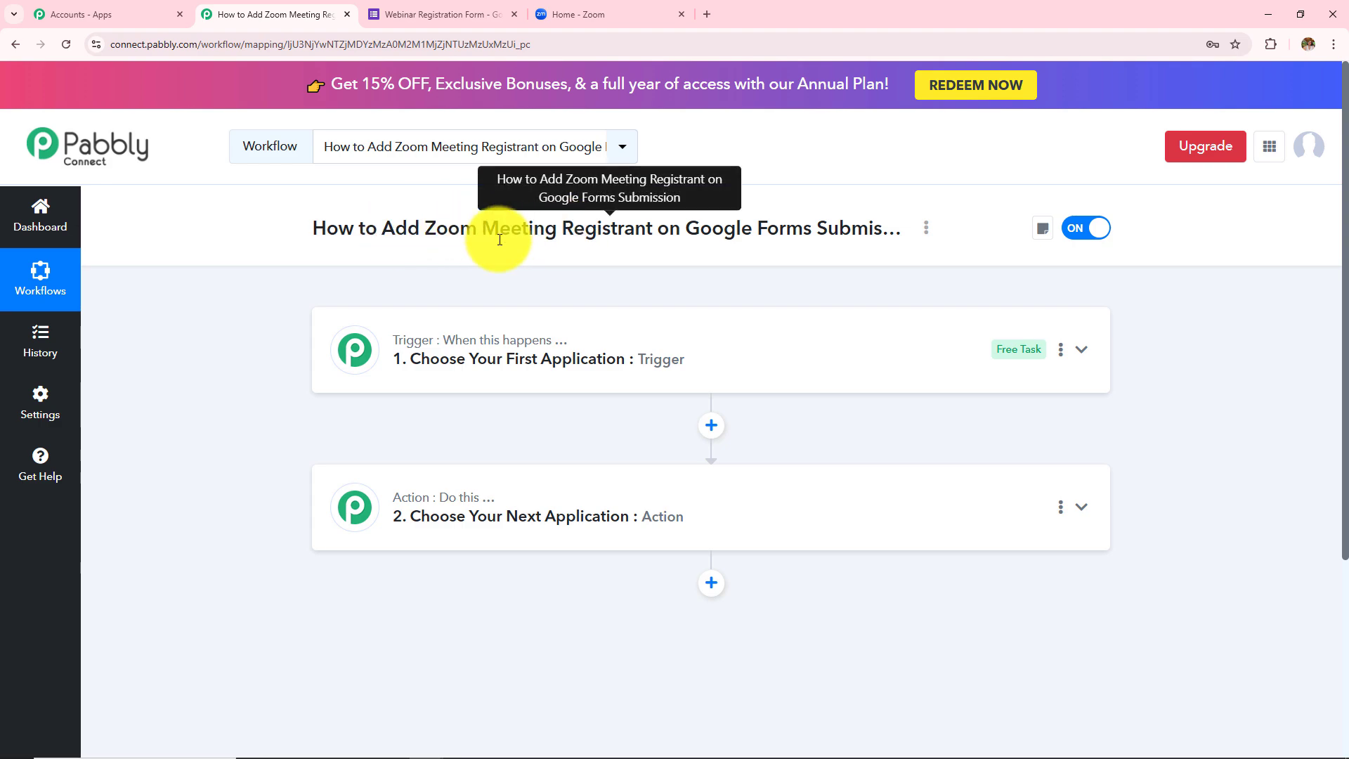
Step: Set the workflow's trigger to Google Forms with the New Response Received event
{"action": "left_click", "coordinate": [516, 361]}
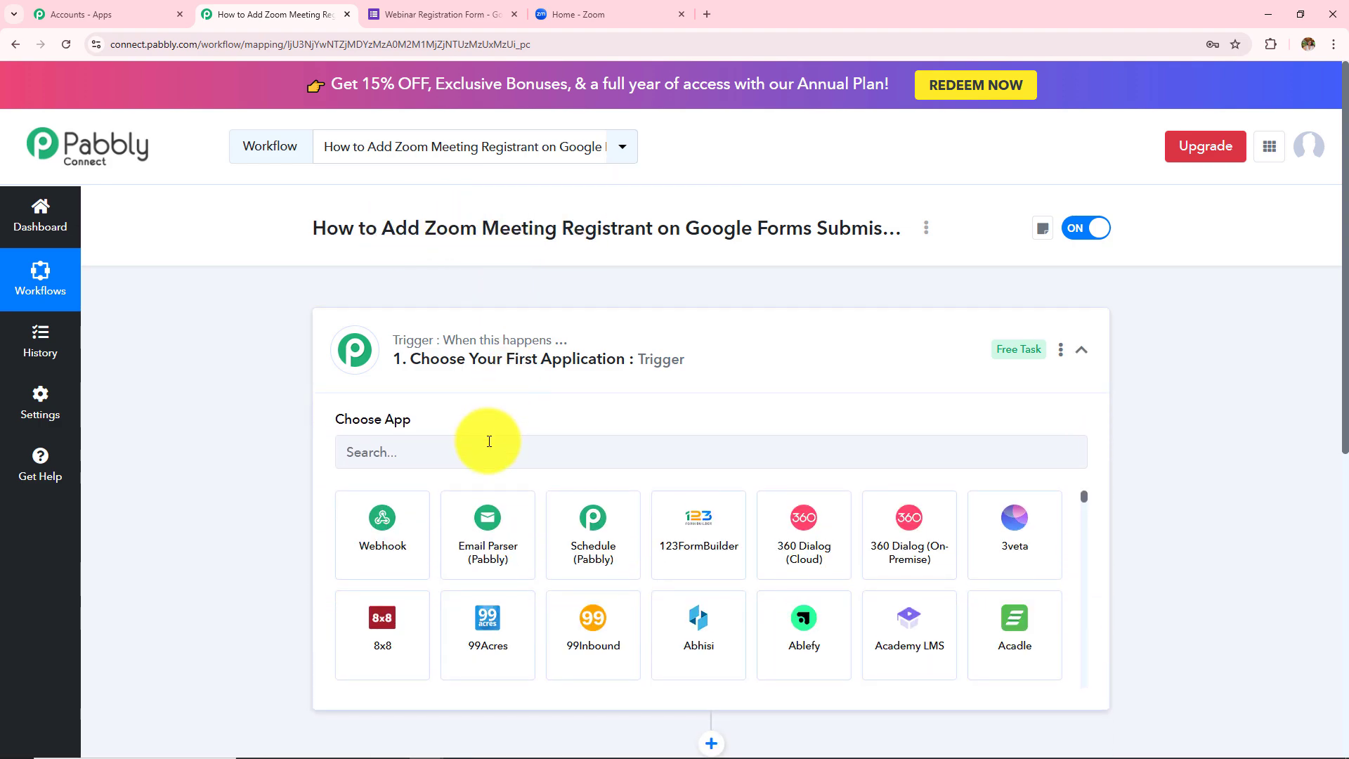
{"action": "left_click", "coordinate": [487, 446]}
{"action": "type", "text": "Googl"}
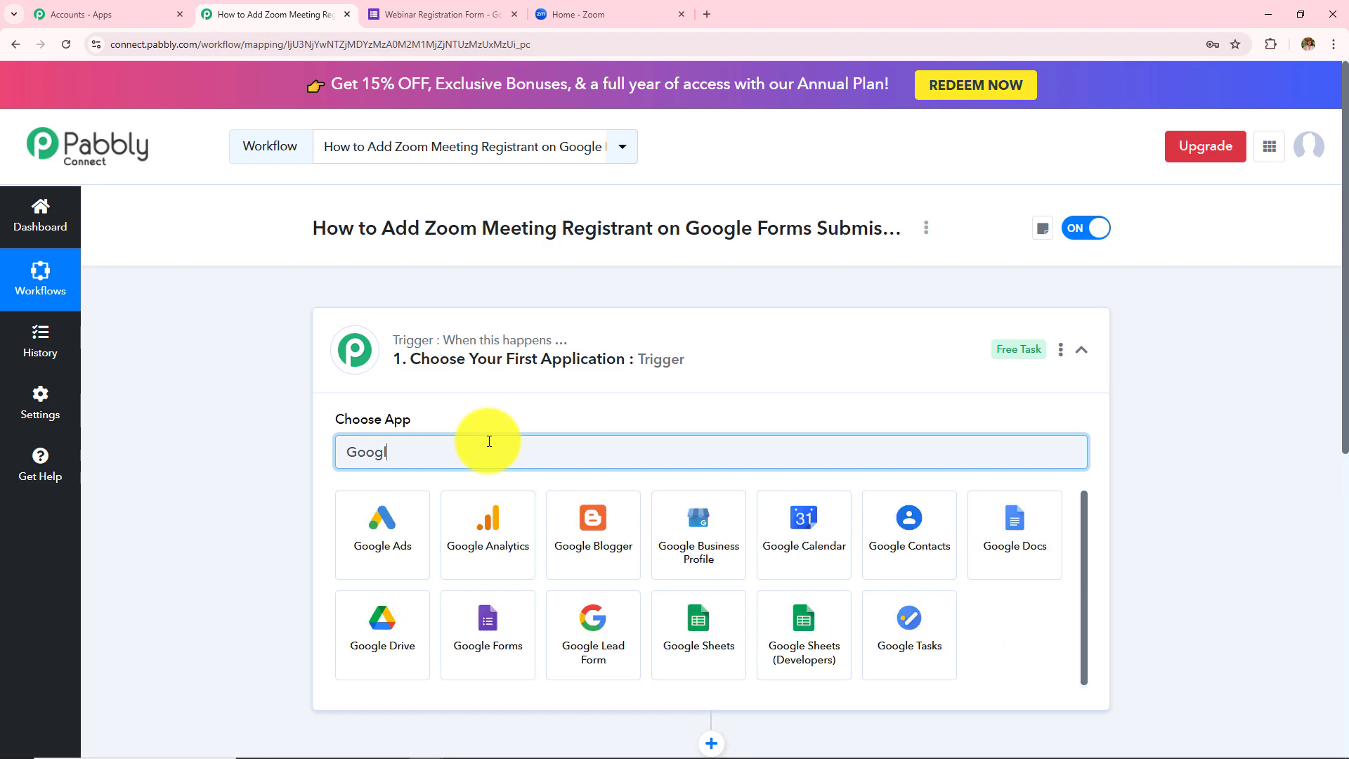
{"action": "left_click", "coordinate": [490, 604]}
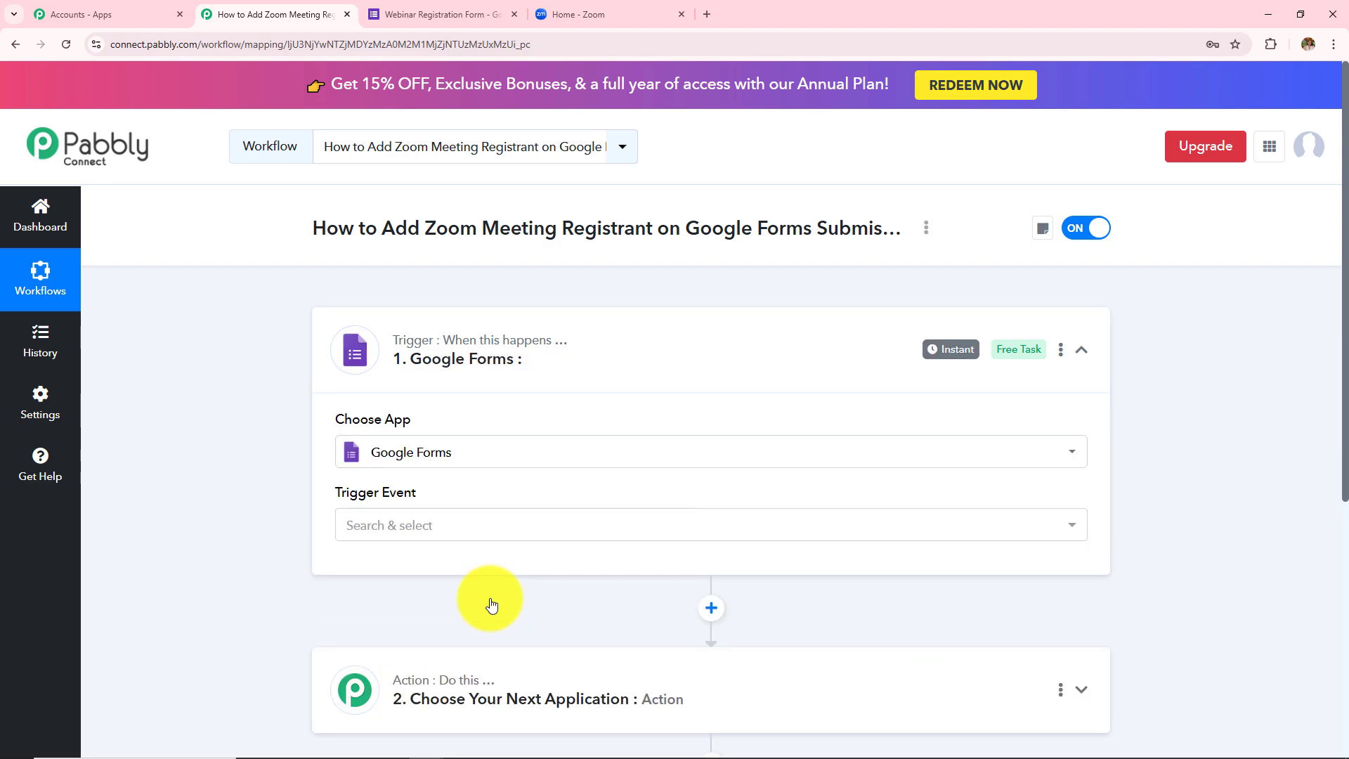
{"action": "left_click", "coordinate": [450, 535]}
{"action": "left_click", "coordinate": [447, 617]}
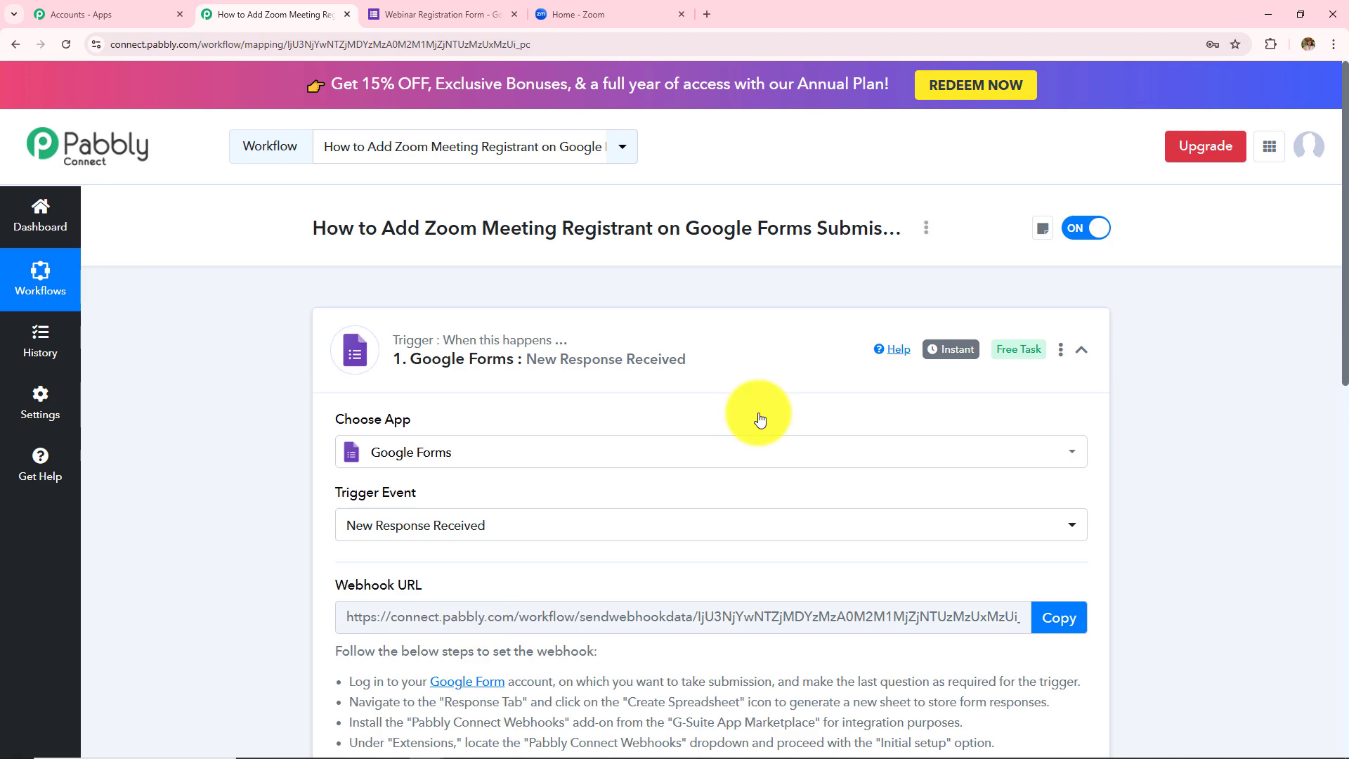
Step: Read the webhook setup instructions for the Google Forms trigger
{"action": "scroll", "coordinate": [760, 419], "scroll_direction": "down", "scroll_amount": 2}
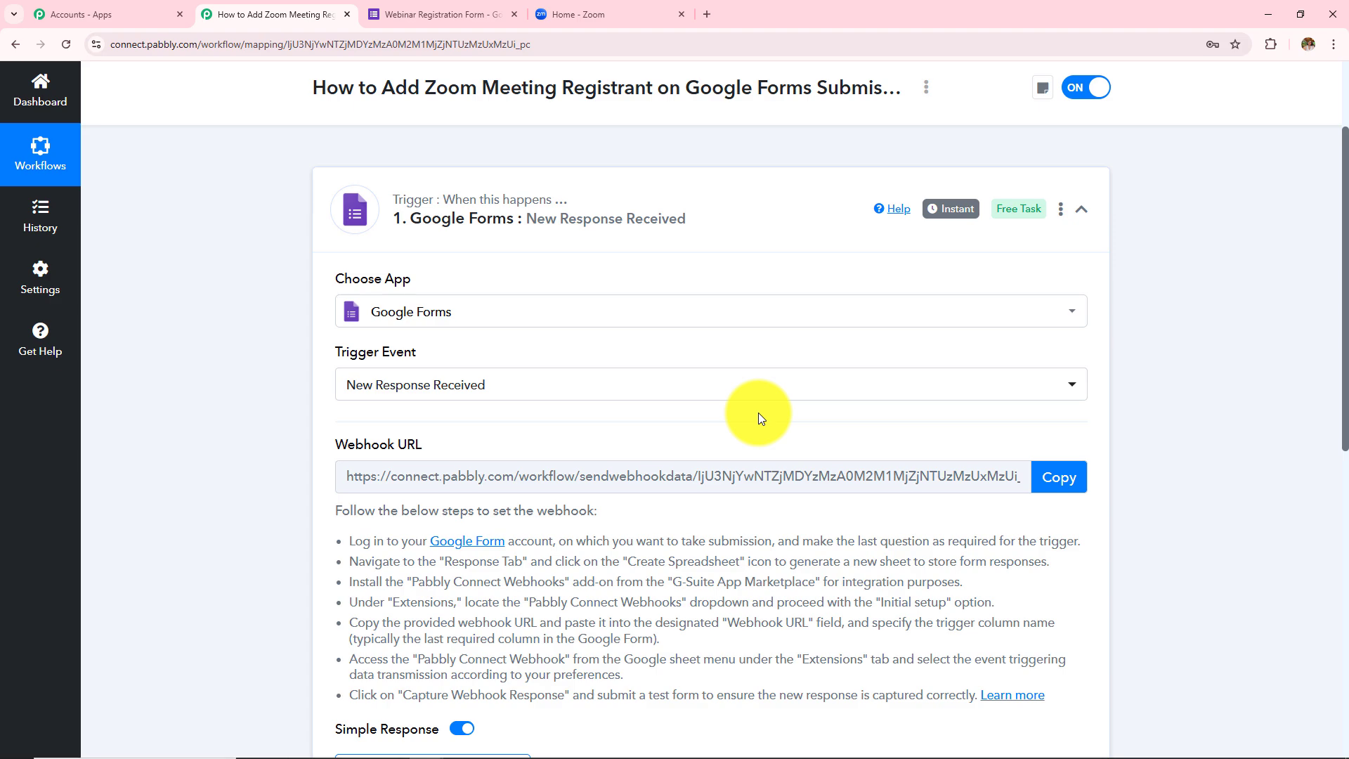
{"action": "scroll", "coordinate": [757, 412], "scroll_direction": "down", "scroll_amount": 1}
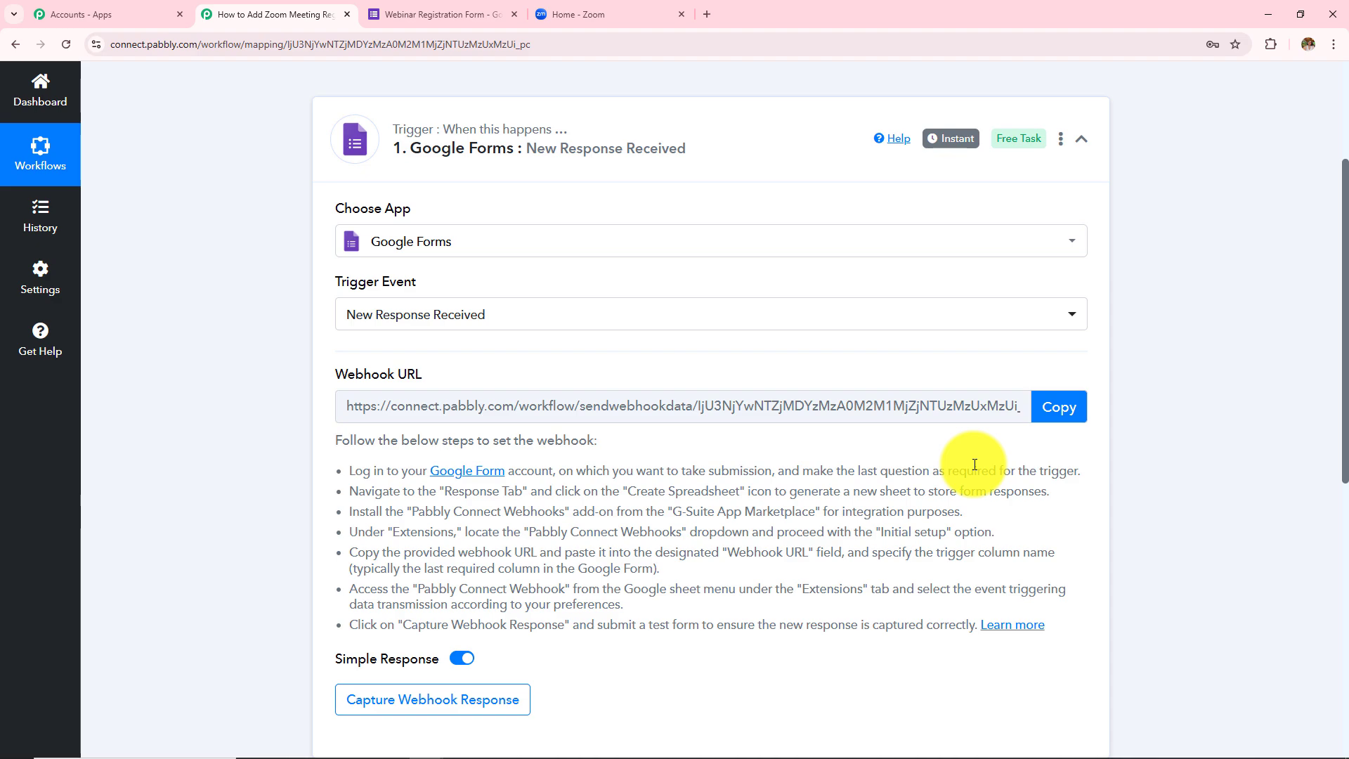
{"action": "left_click_drag", "start_coordinate": [316, 466], "coordinate": [1073, 624]}
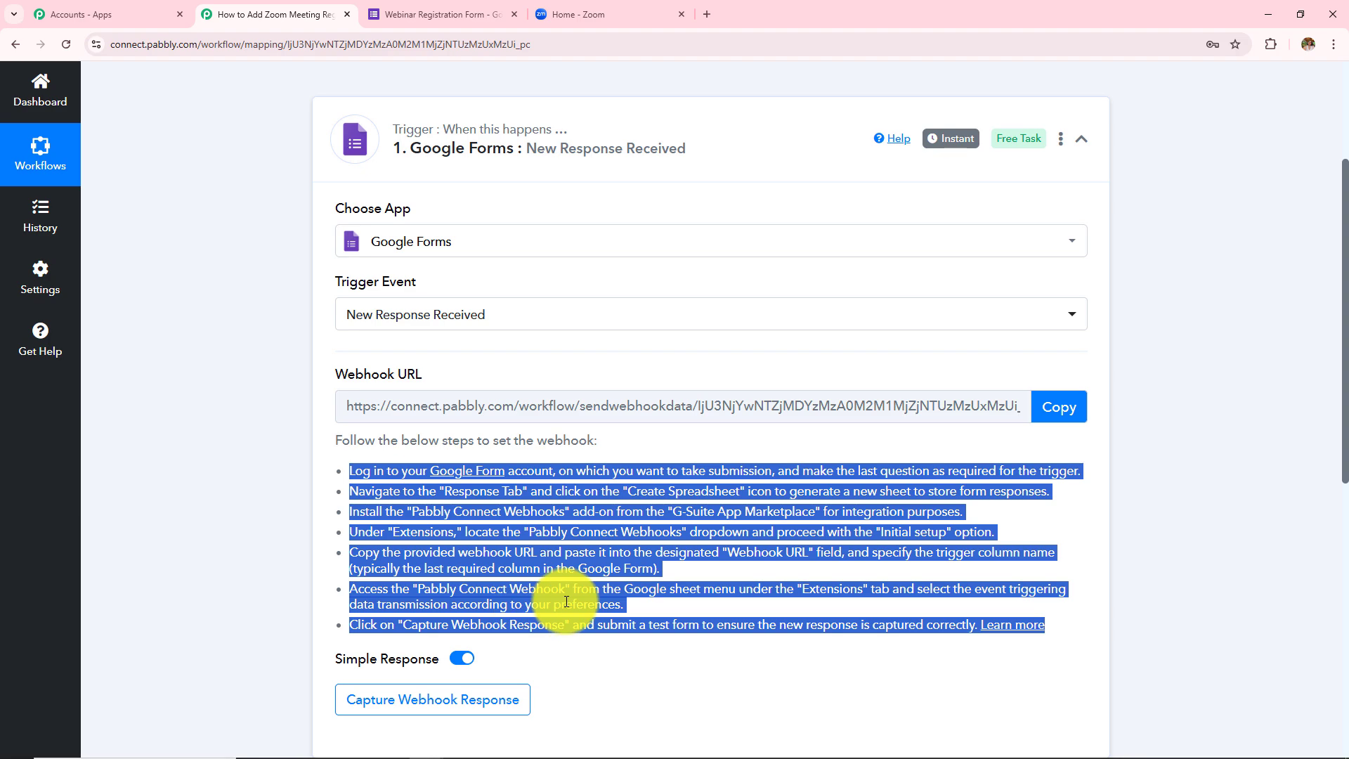
{"action": "left_click", "coordinate": [175, 403]}
Step: Switch to Google Forms and review the questions of the Webinar Registration Form
{"action": "key", "text": "ctrl+Tab"}
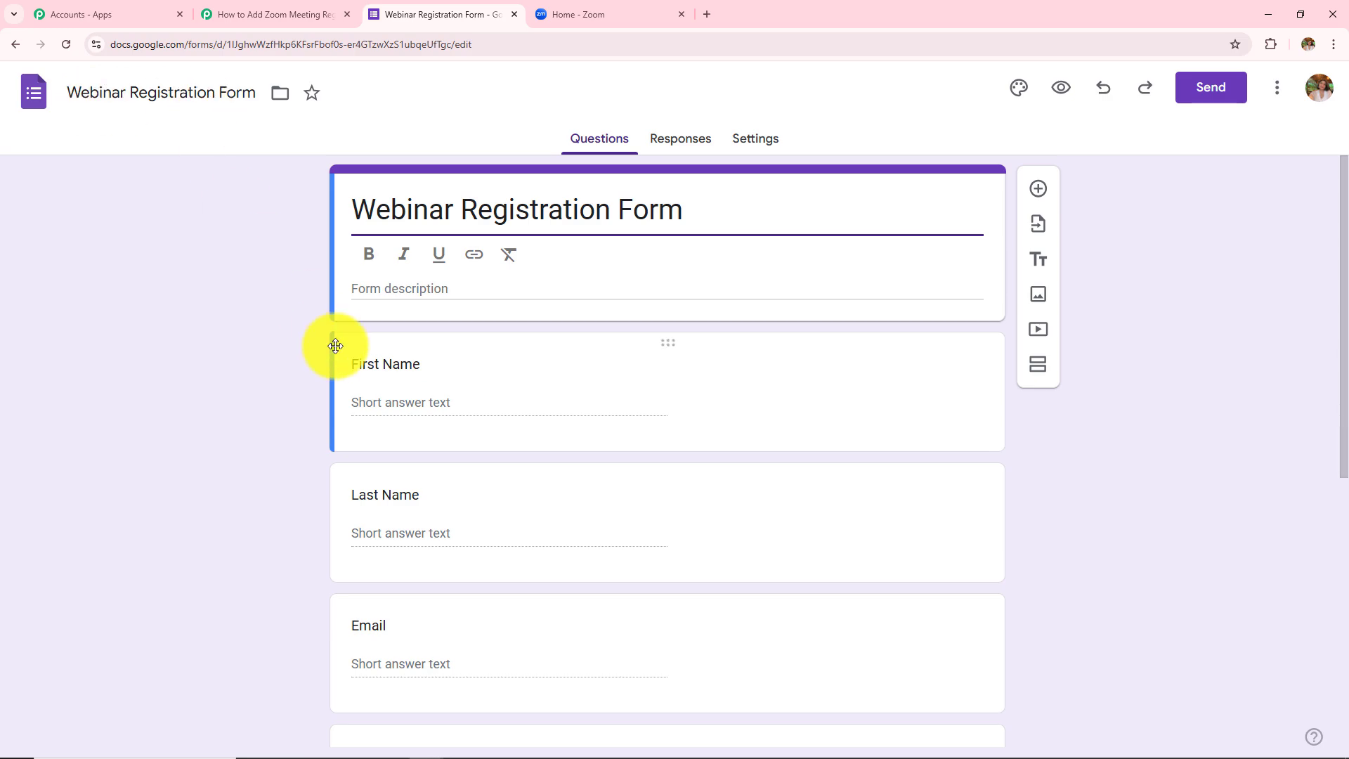
{"action": "scroll", "coordinate": [334, 348], "scroll_direction": "down", "scroll_amount": 5}
{"action": "scroll", "coordinate": [335, 346], "scroll_direction": "down", "scroll_amount": 2}
{"action": "scroll", "coordinate": [335, 346], "scroll_direction": "up", "scroll_amount": 6}
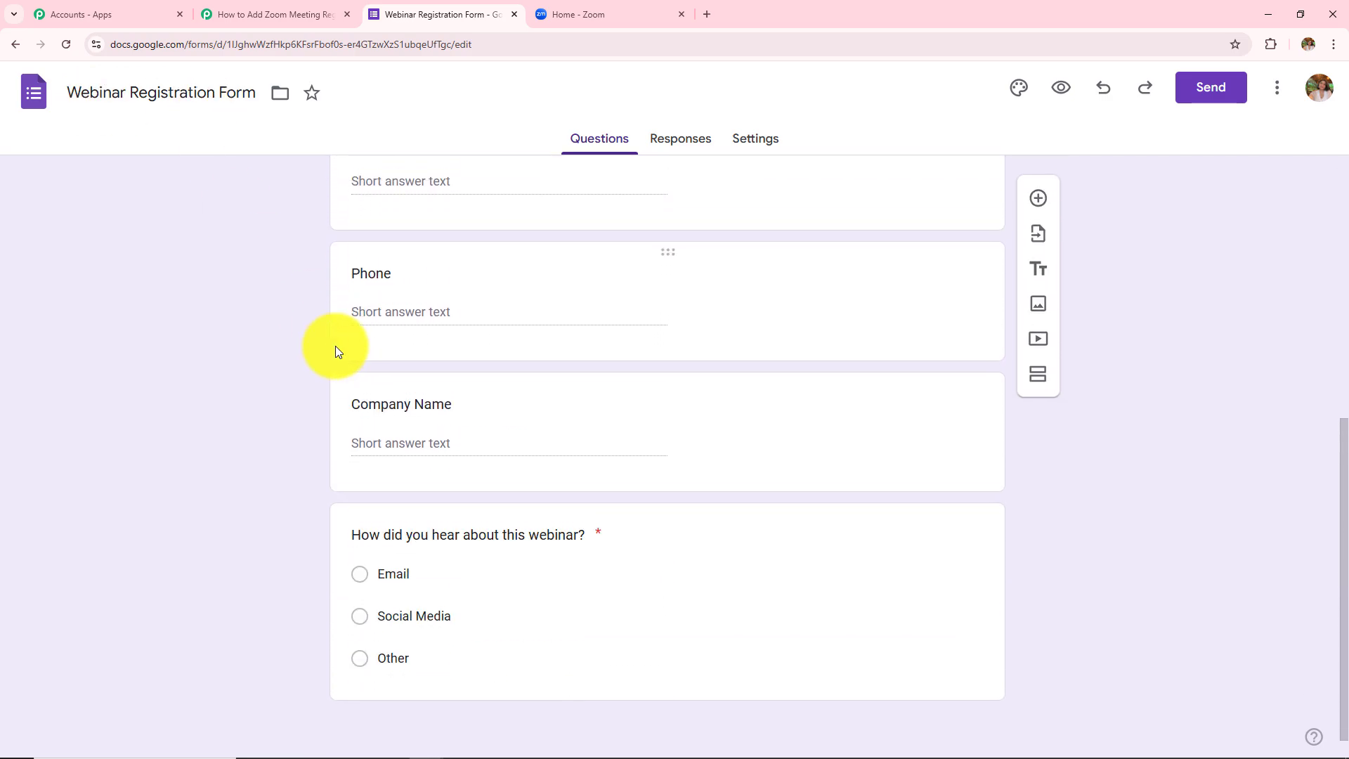
{"action": "scroll", "coordinate": [511, 469], "scroll_direction": "down", "scroll_amount": 4}
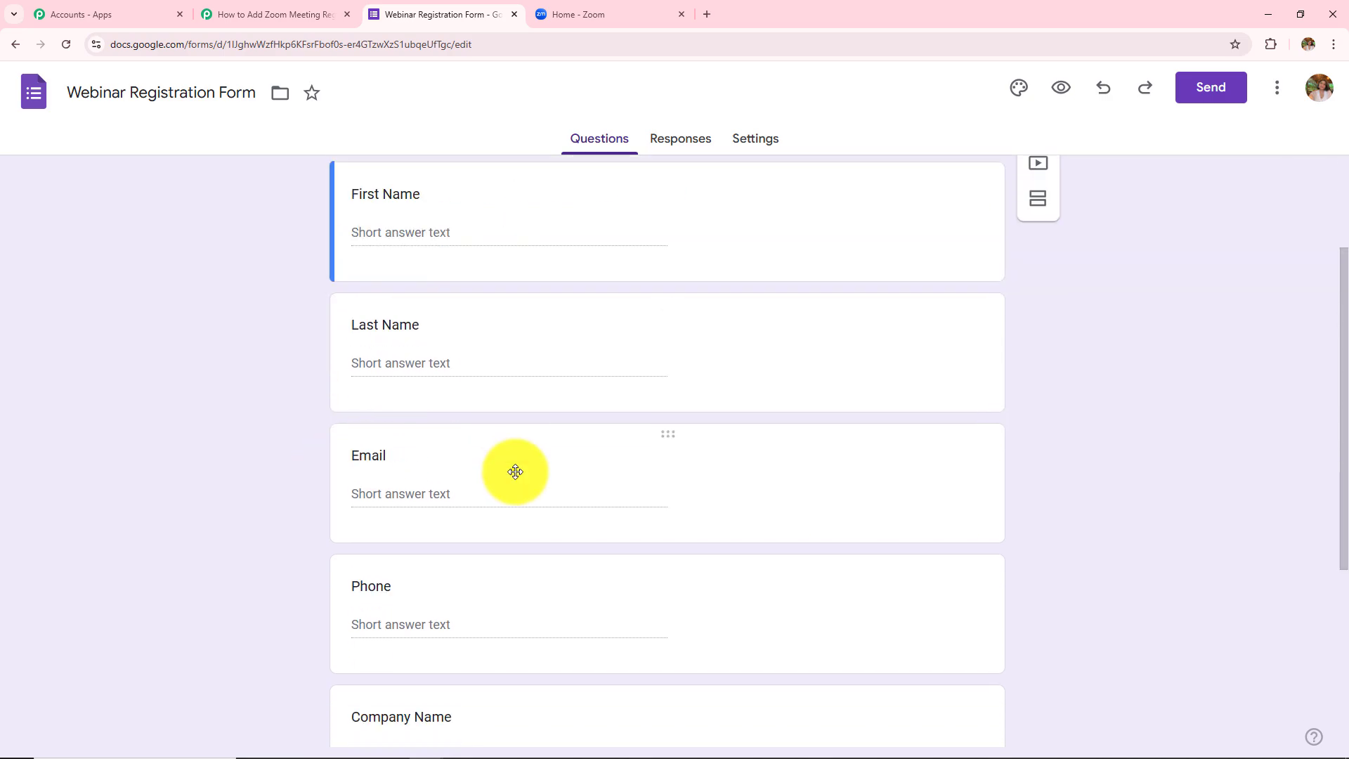
Step: Make the form's last question, "How did you hear about this webinar?", required
{"action": "scroll", "coordinate": [484, 421], "scroll_direction": "down", "scroll_amount": 1}
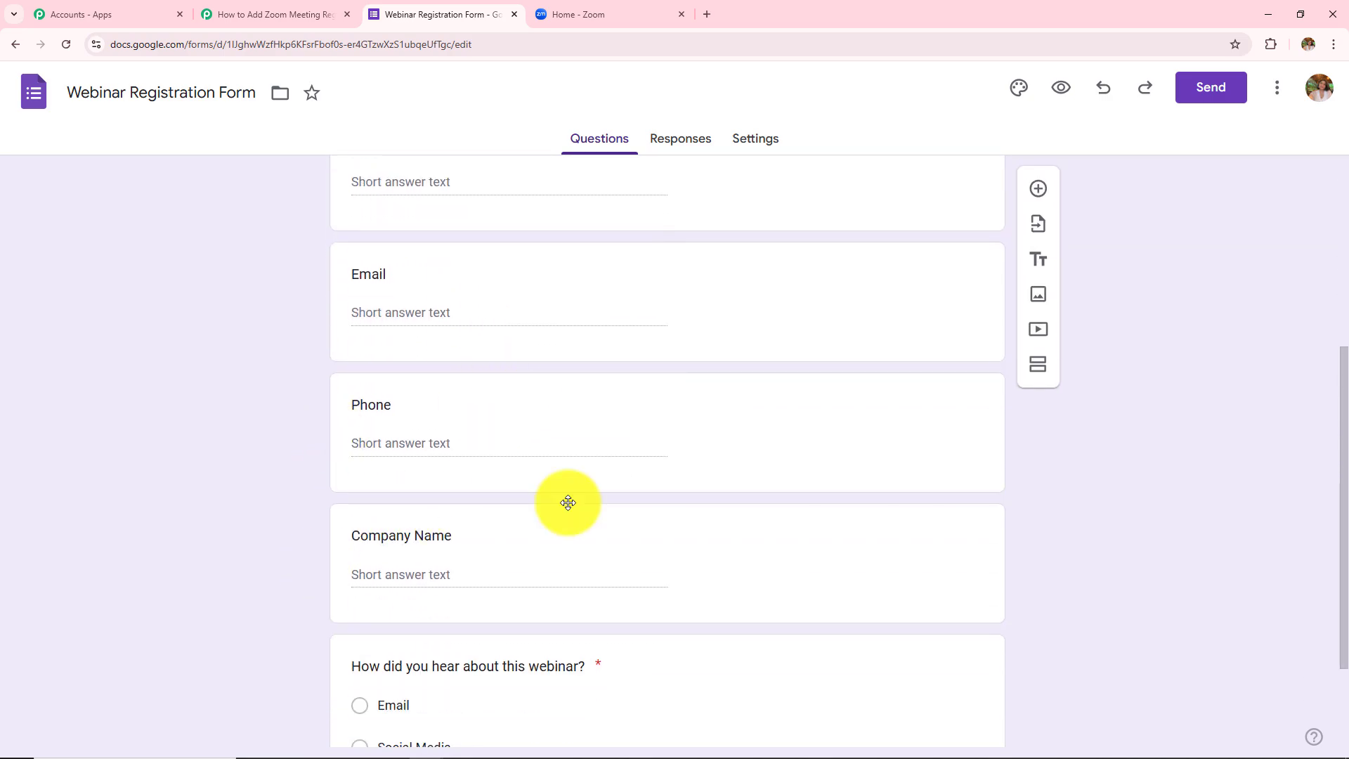
{"action": "scroll", "coordinate": [569, 503], "scroll_direction": "down", "scroll_amount": 2}
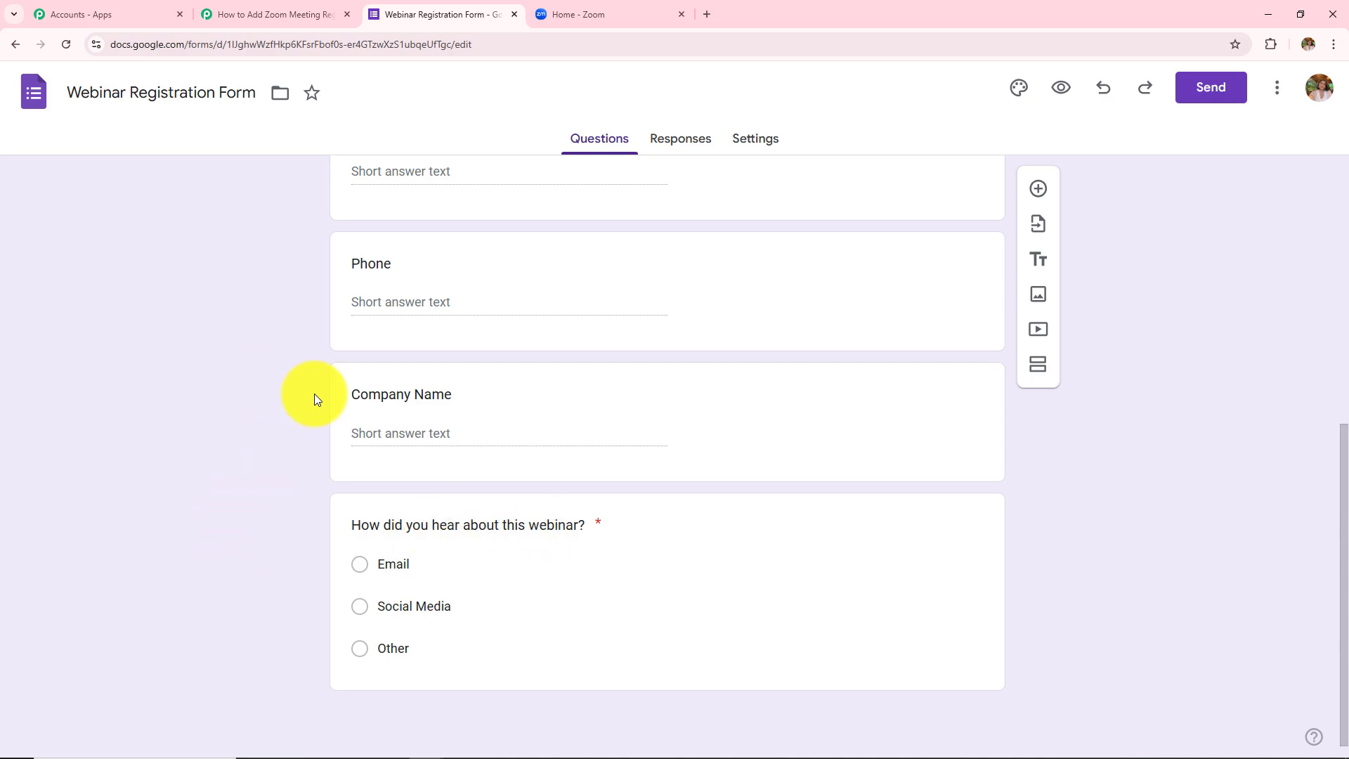
{"action": "left_click", "coordinate": [833, 560]}
{"action": "scroll", "coordinate": [1141, 289], "scroll_direction": "down", "scroll_amount": 2}
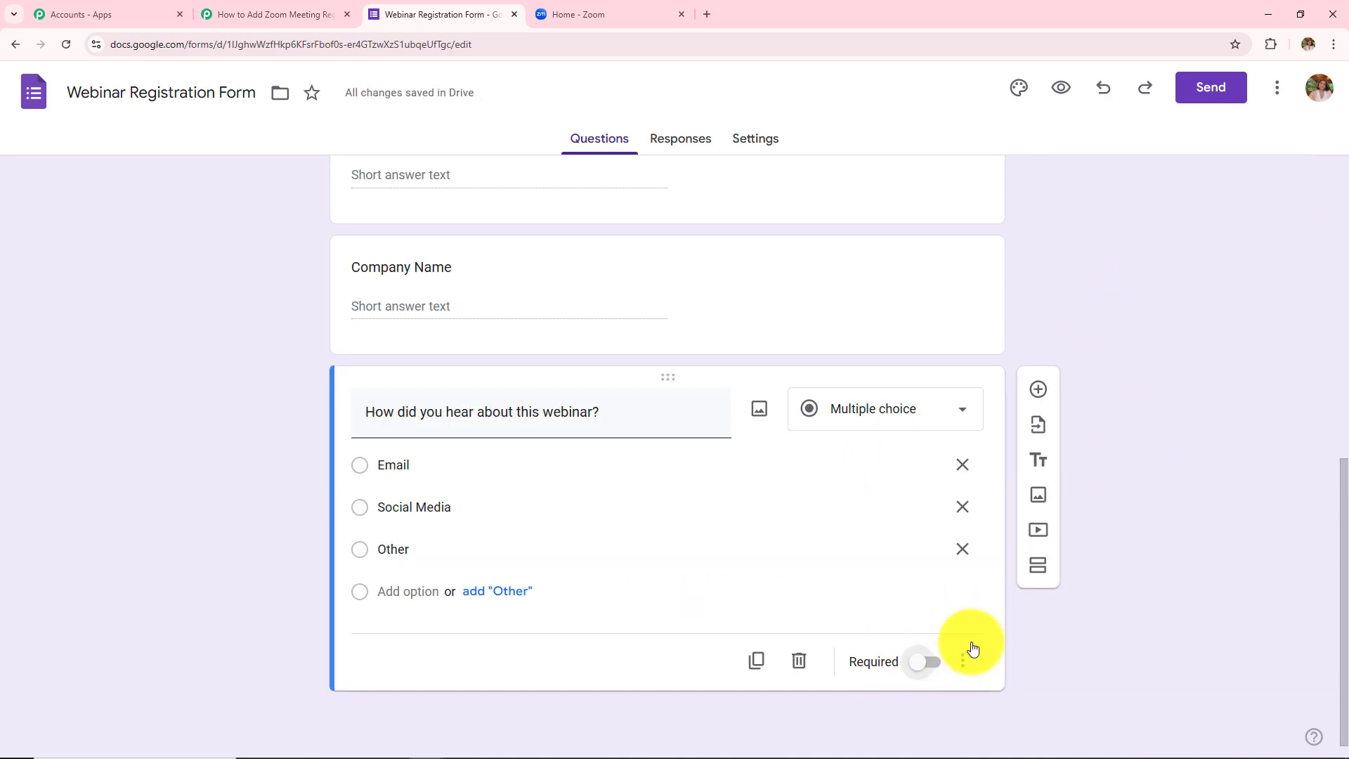
{"action": "left_click", "coordinate": [929, 663]}
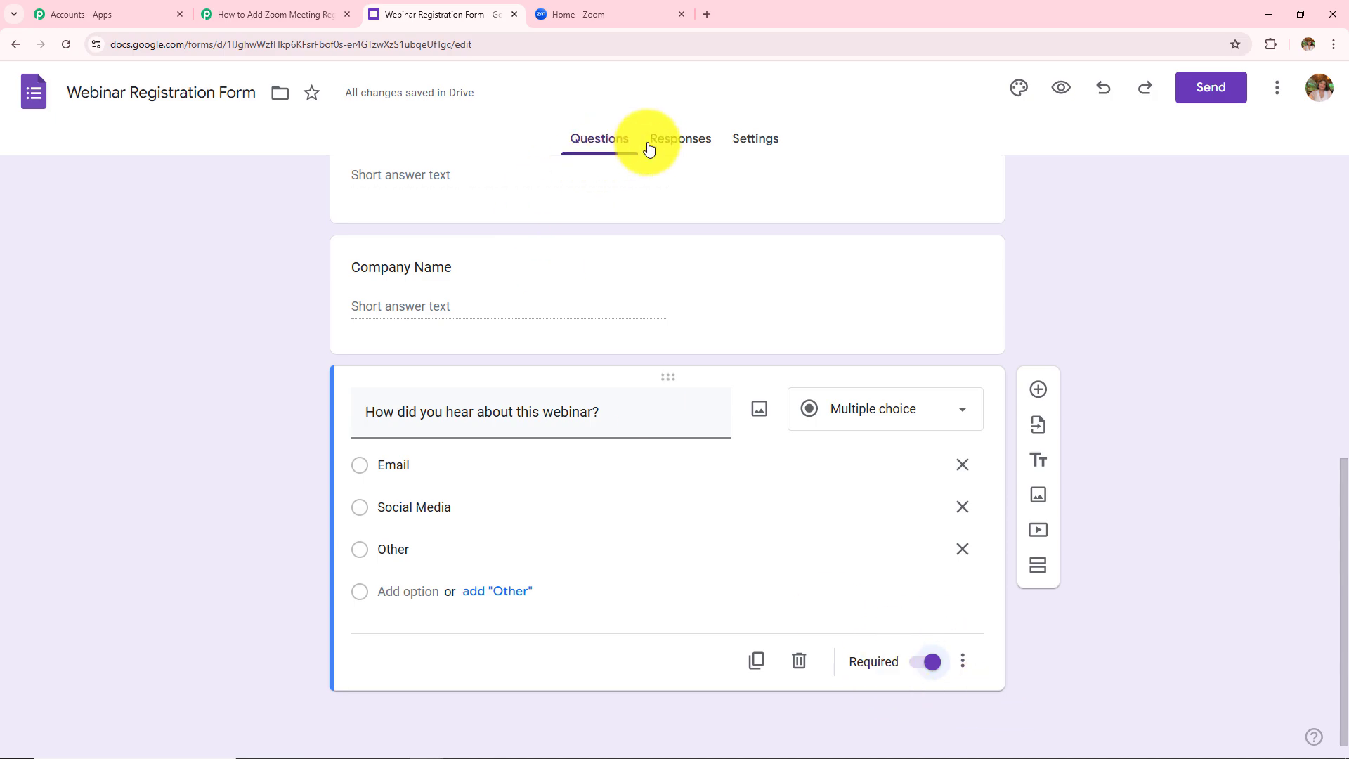
Step: Open the form's linked response spreadsheet and compare its title with the form's name
{"action": "left_click", "coordinate": [678, 140]}
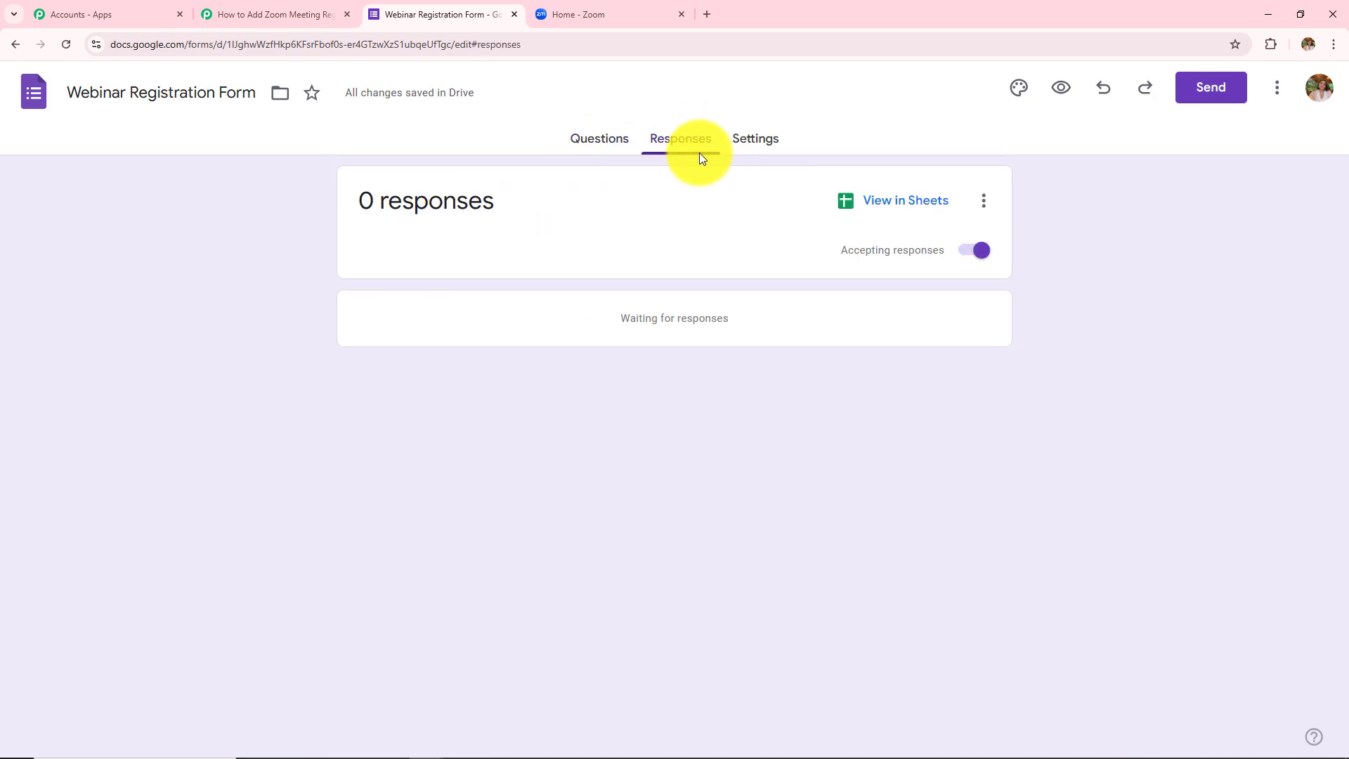
{"action": "left_click", "coordinate": [904, 208]}
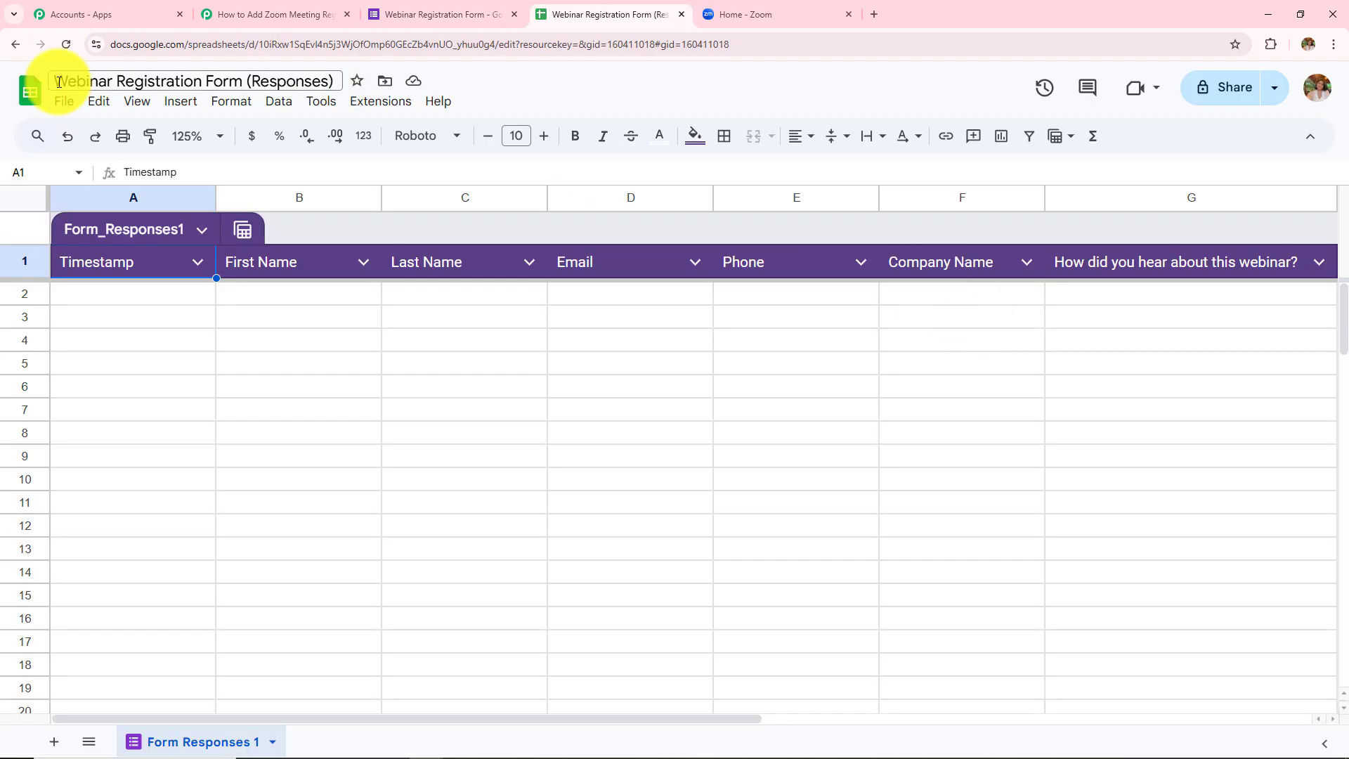
{"action": "left_click_drag", "start_coordinate": [58, 81], "coordinate": [243, 81]}
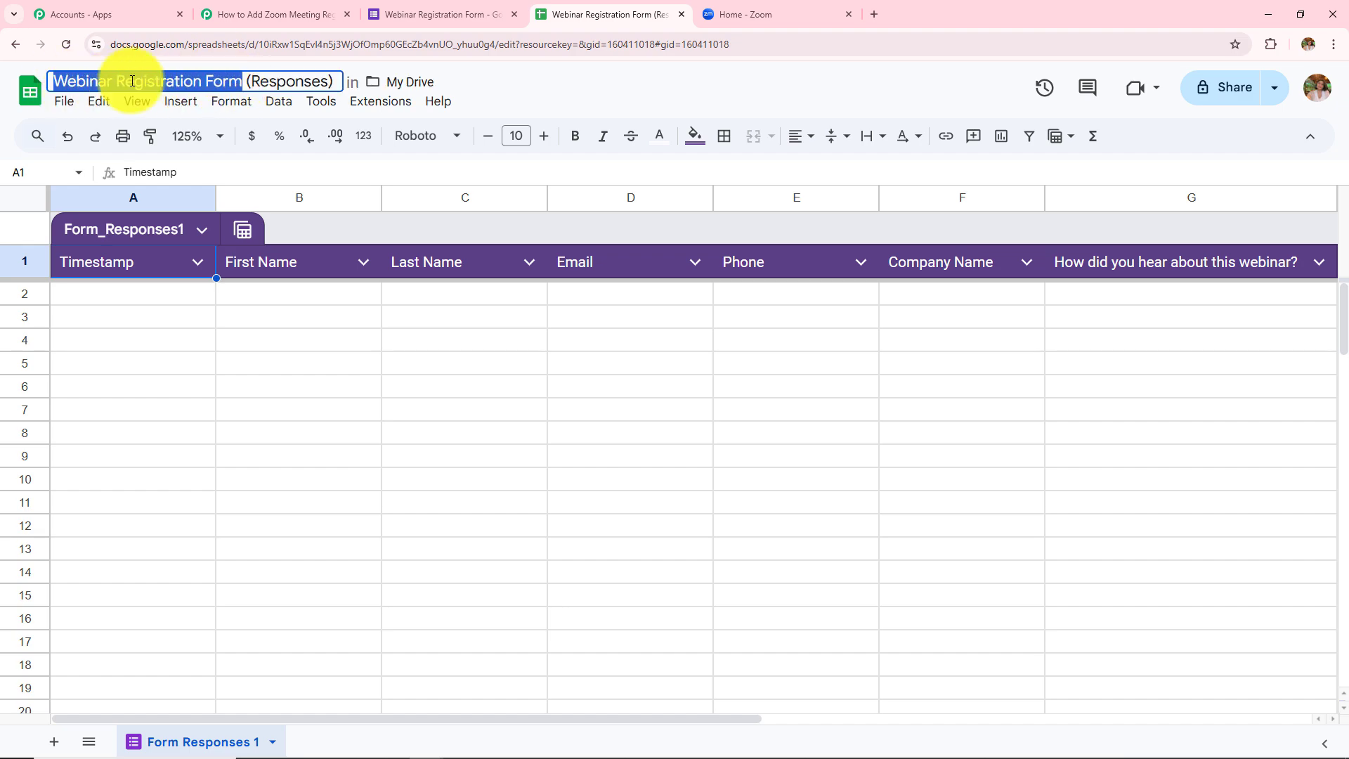
{"action": "left_click", "coordinate": [401, 14]}
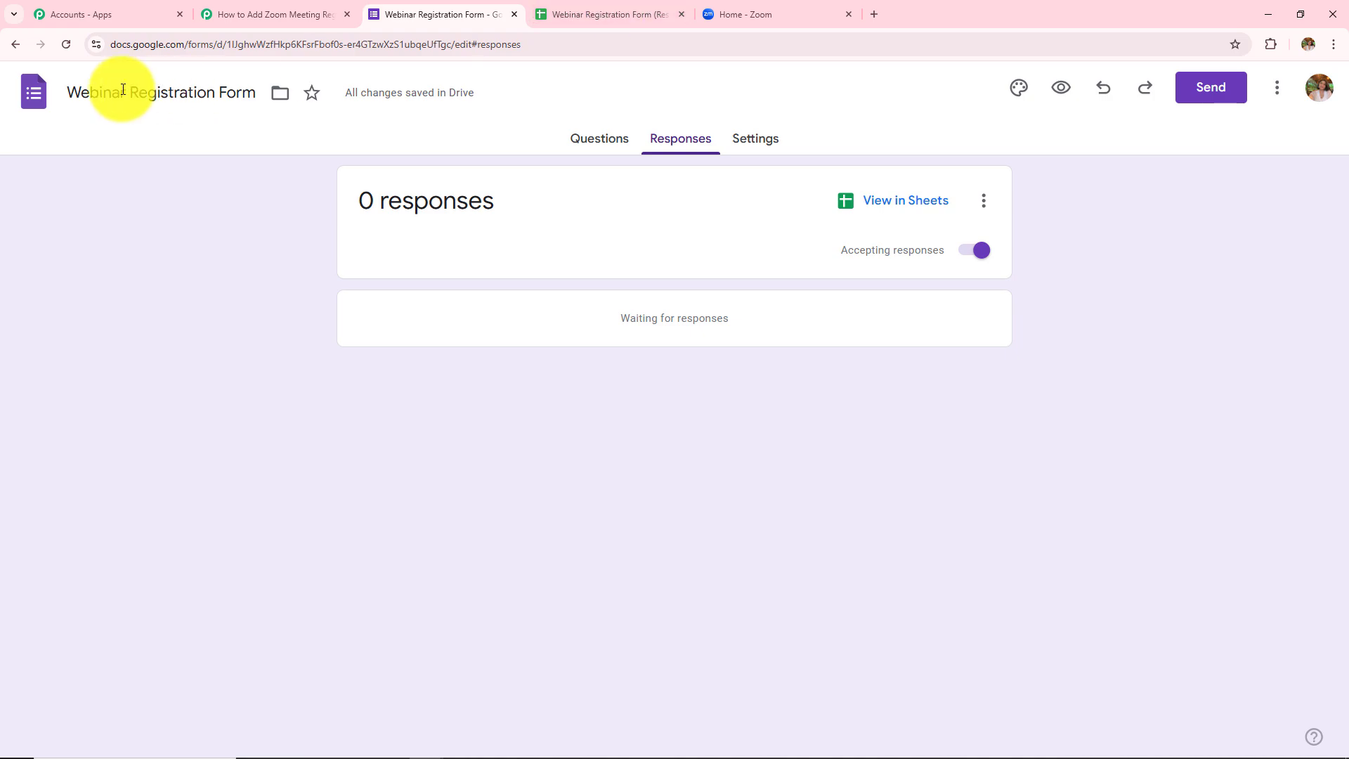
{"action": "left_click", "coordinate": [598, 4]}
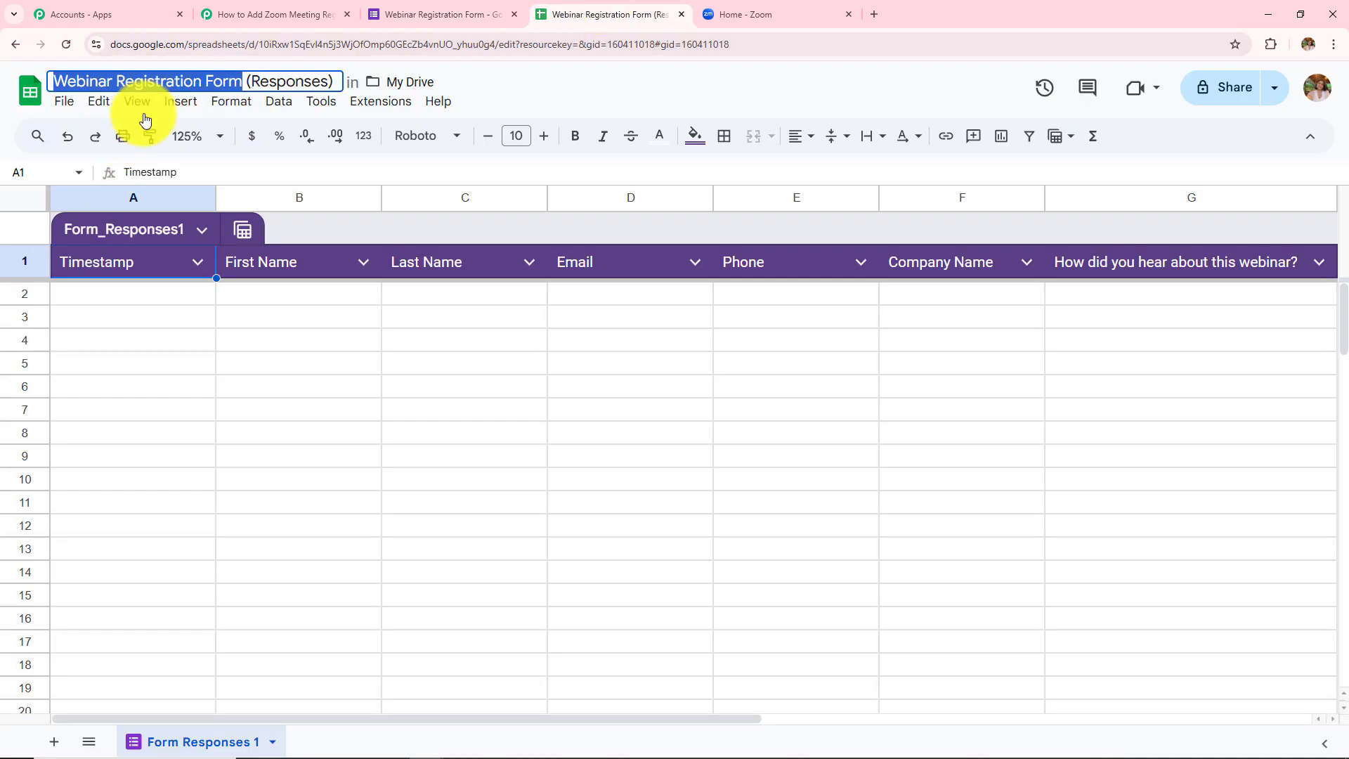
{"action": "left_click", "coordinate": [665, 82]}
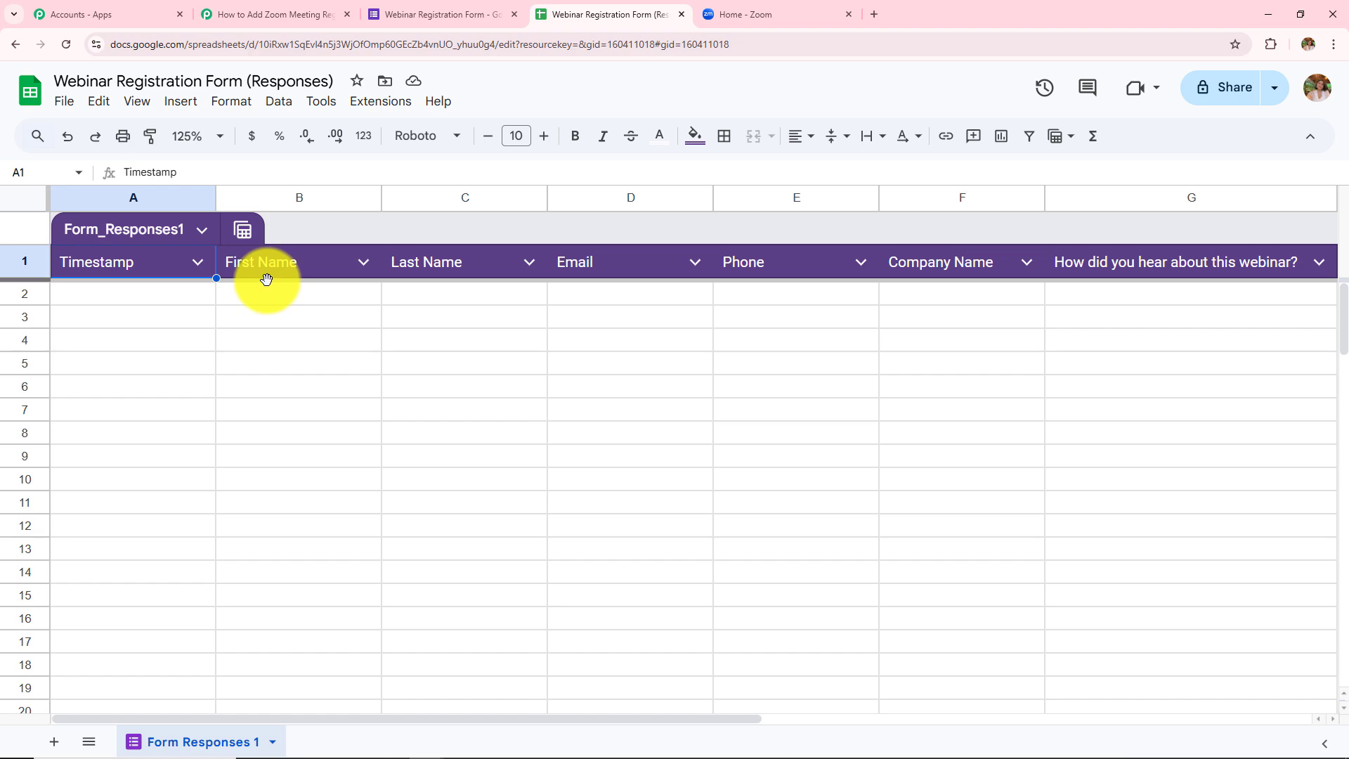
Step: Look through the column headers of the Form Responses 1 sheet from the first to the last
{"action": "left_click", "coordinate": [272, 339]}
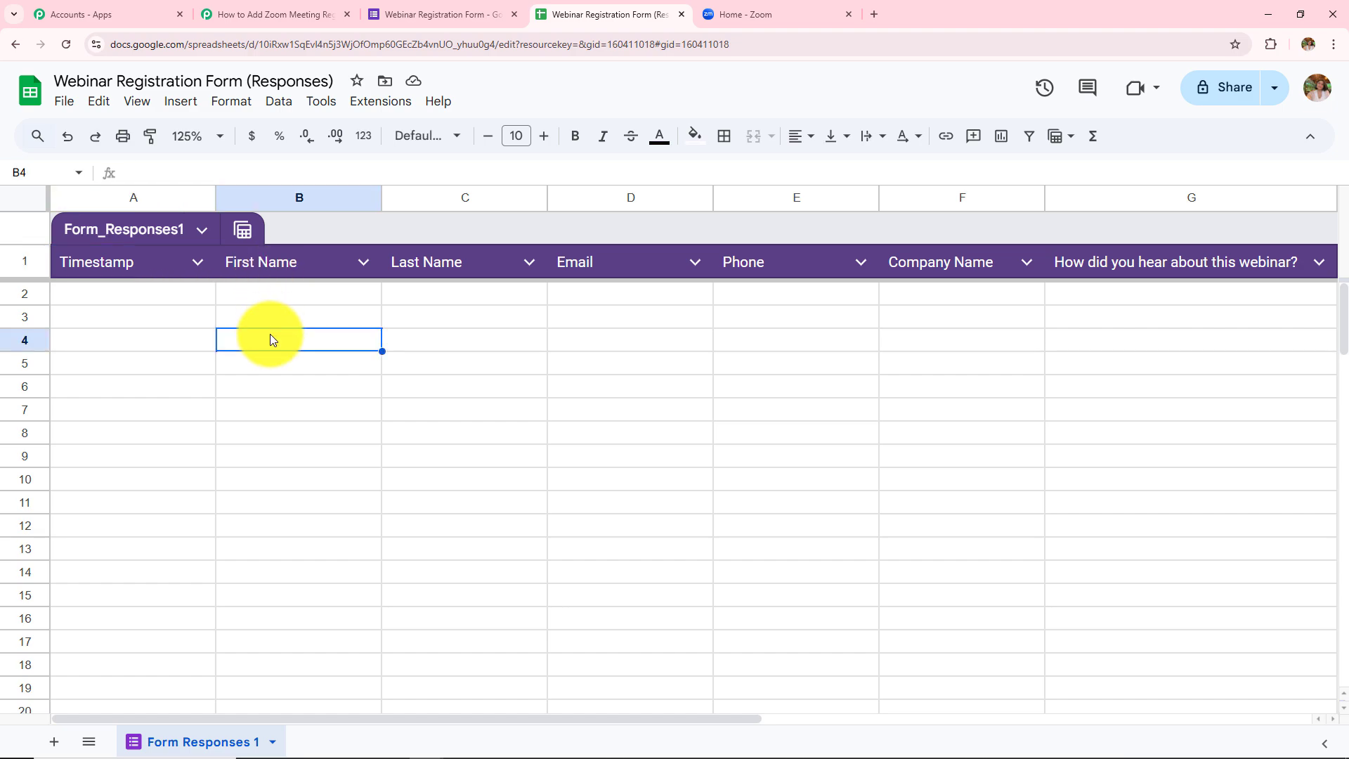
{"action": "key", "text": "Right"}
{"action": "key", "text": "Right"}
{"action": "key", "text": "Right"}
{"action": "key", "text": "Right"}
{"action": "key", "text": "Right"}
{"action": "key", "text": "Right"}
{"action": "key", "text": "Right"}
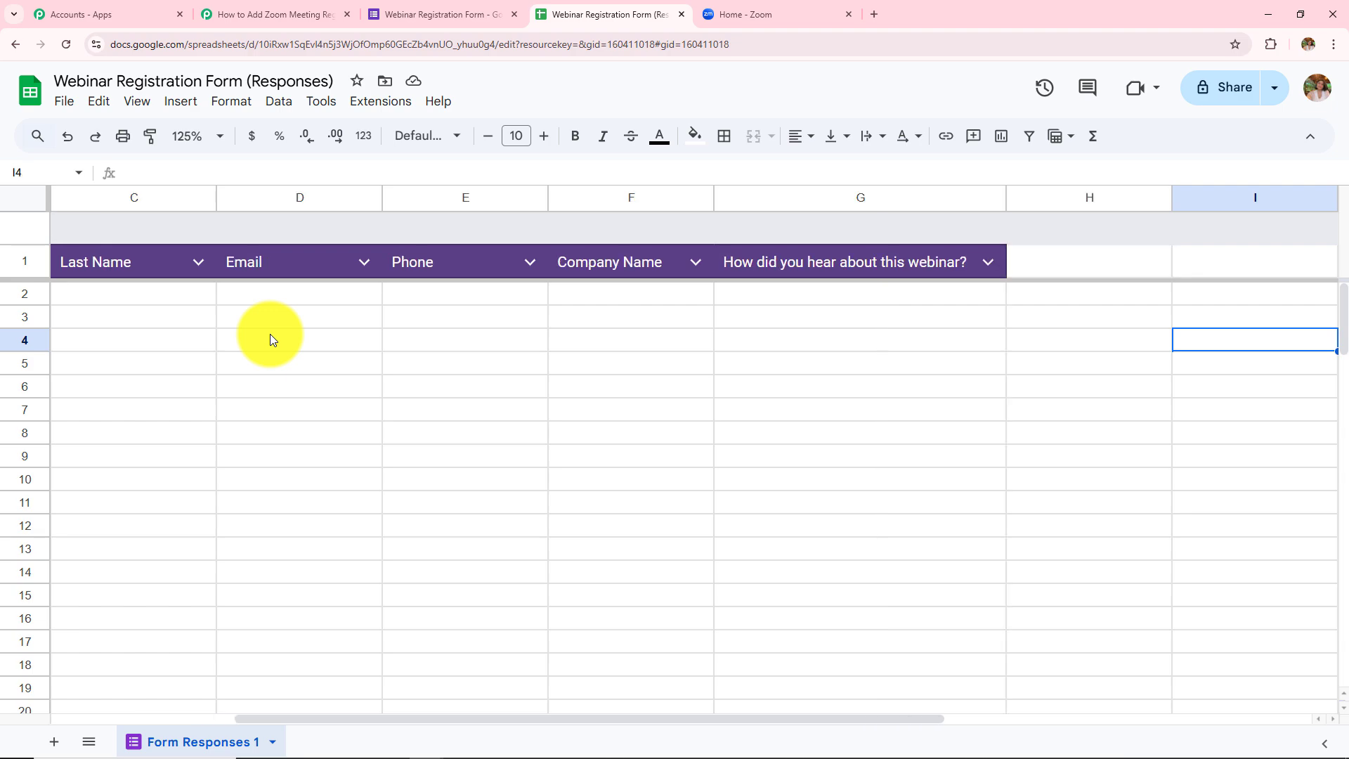
{"action": "key", "text": "Left"}
{"action": "key", "text": "Left"}
{"action": "key", "text": "Left"}
{"action": "key", "text": "Left"}
{"action": "key", "text": "Left"}
{"action": "key", "text": "Left"}
{"action": "key", "text": "Left"}
{"action": "key", "text": "Left"}
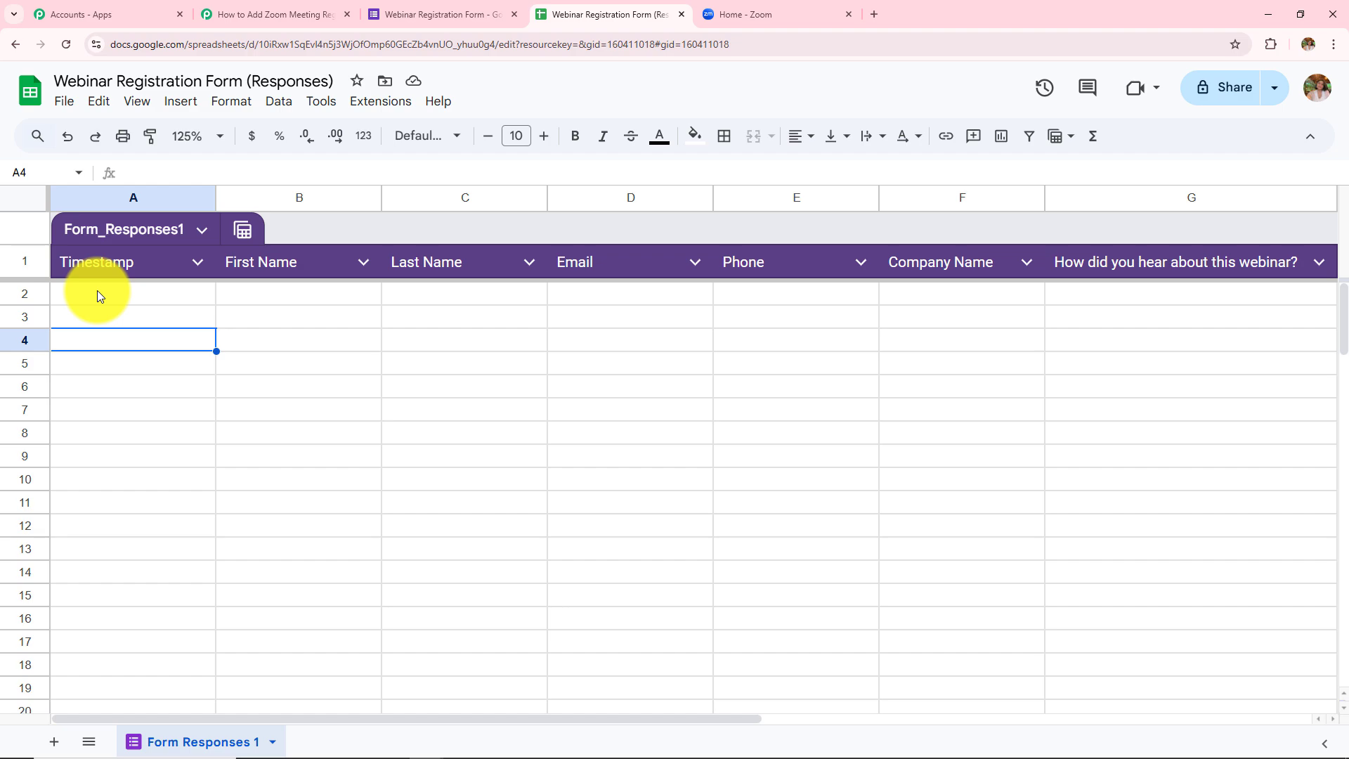
Step: Compare the questions in the Webinar Registration Form with the columns of the response spreadsheet
{"action": "left_click", "coordinate": [453, 14]}
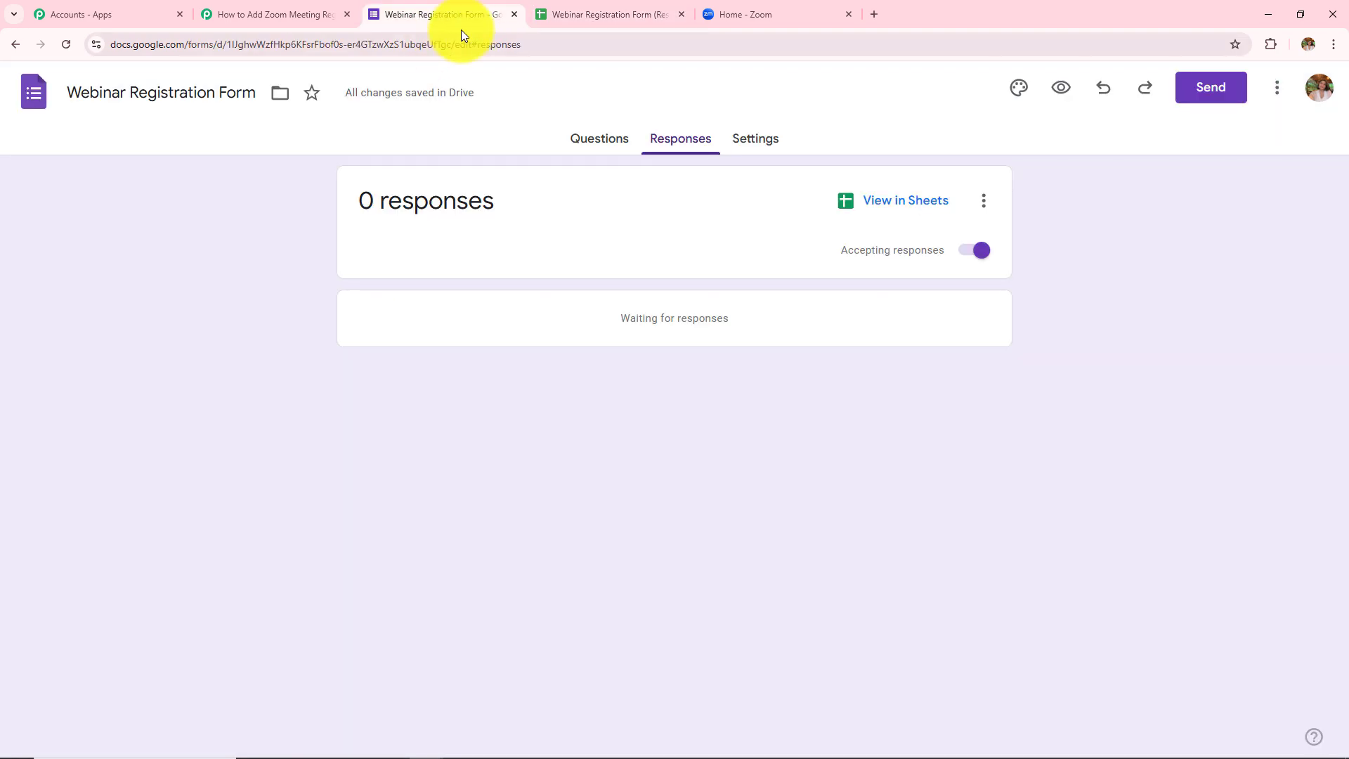
{"action": "left_click", "coordinate": [605, 13]}
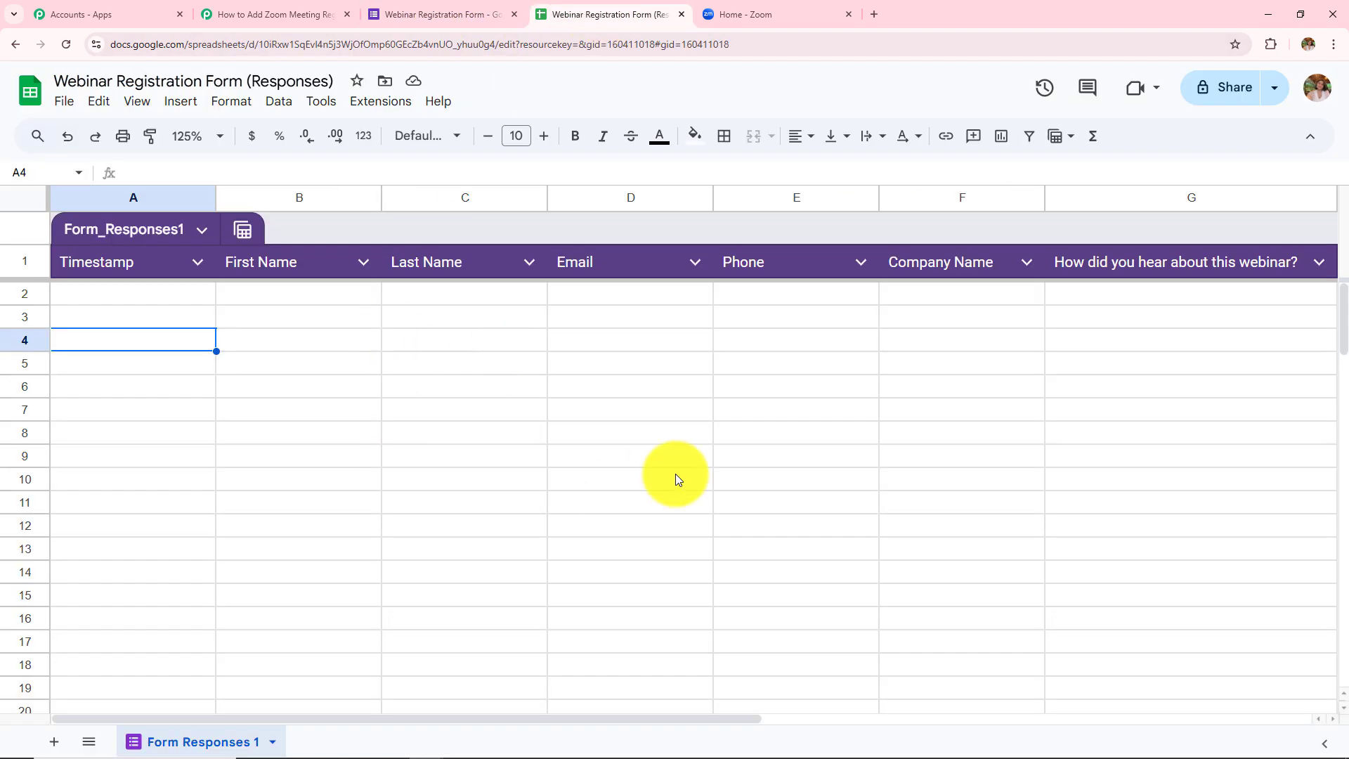
{"action": "left_click", "coordinate": [422, 14]}
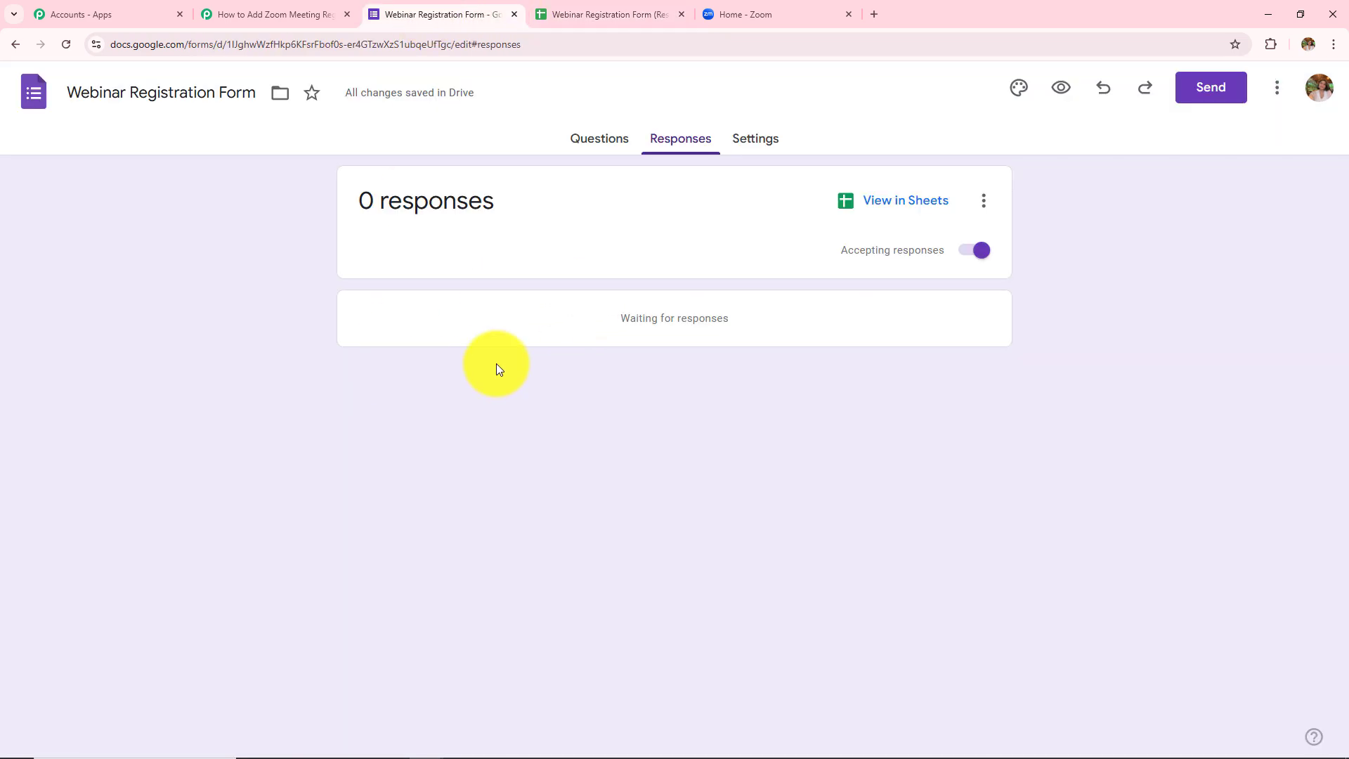
{"action": "left_click", "coordinate": [596, 140]}
{"action": "scroll", "coordinate": [587, 538], "scroll_direction": "down", "scroll_amount": 5}
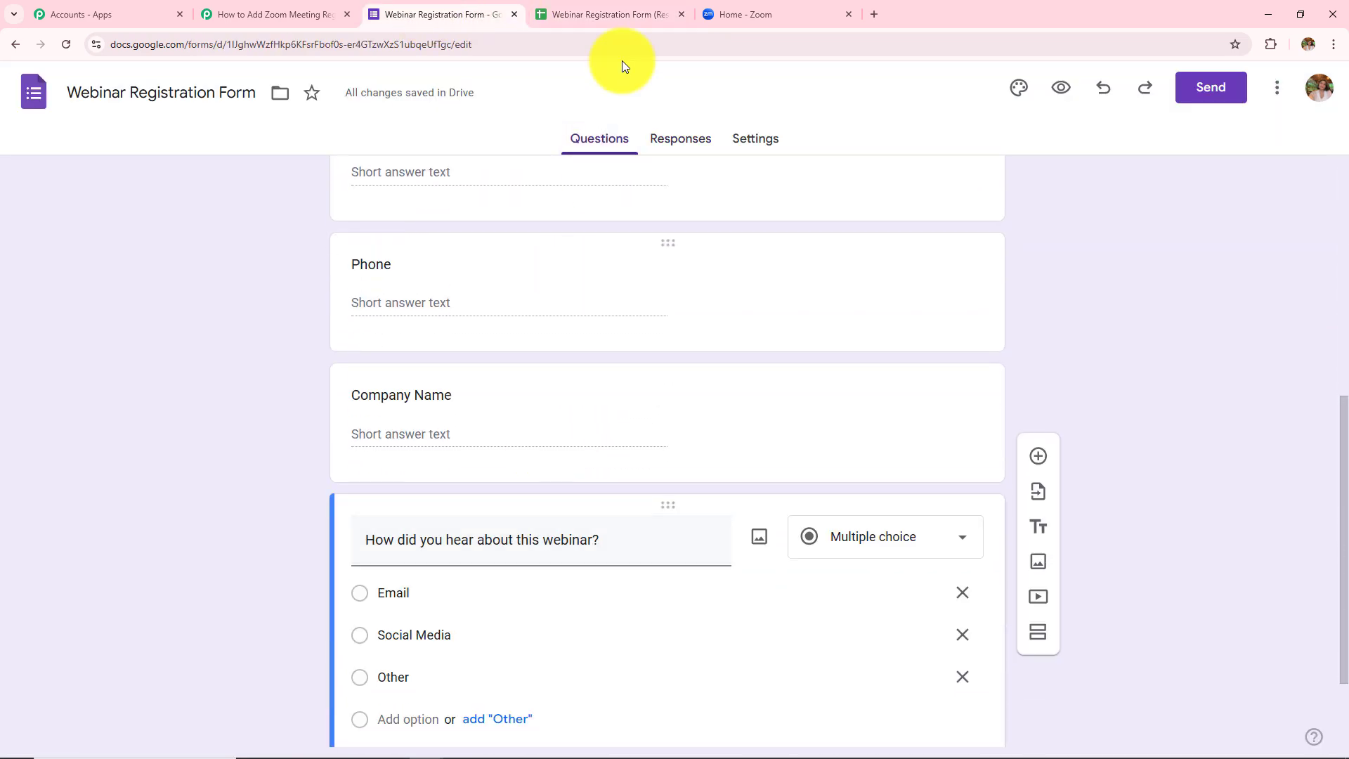
{"action": "left_click", "coordinate": [611, 15]}
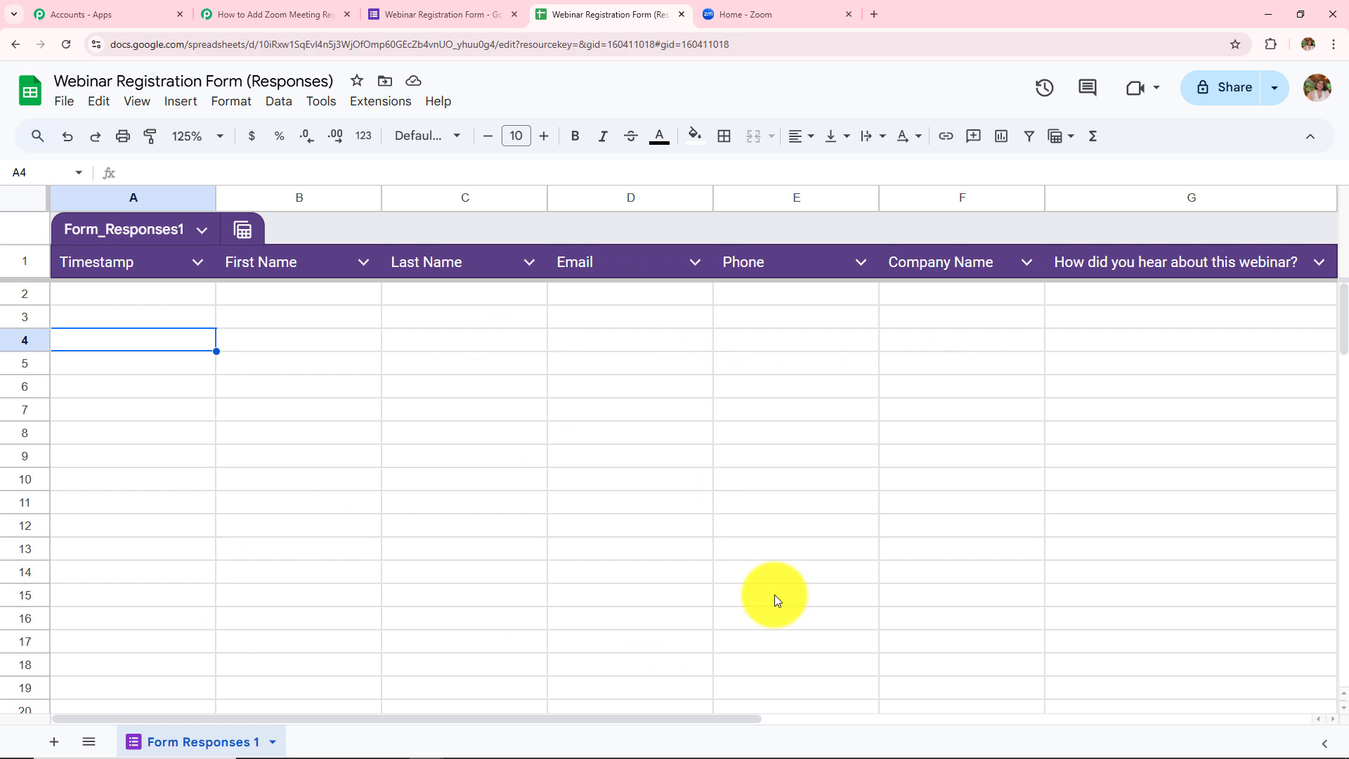
Step: Search the Google Workspace Marketplace for the Pabbly Connect Webhooks add-on, then close the marketplace
{"action": "left_click", "coordinate": [377, 103]}
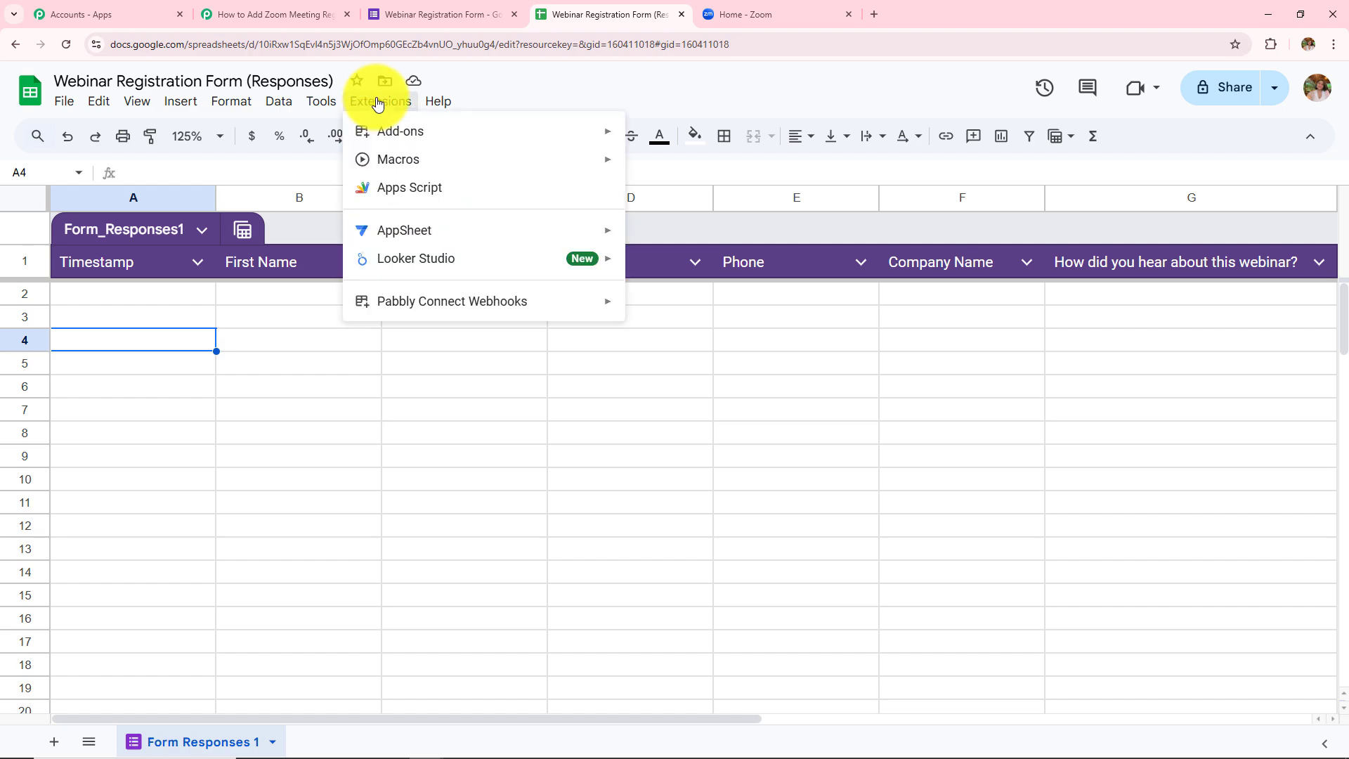
{"action": "mouse_move", "coordinate": [373, 131]}
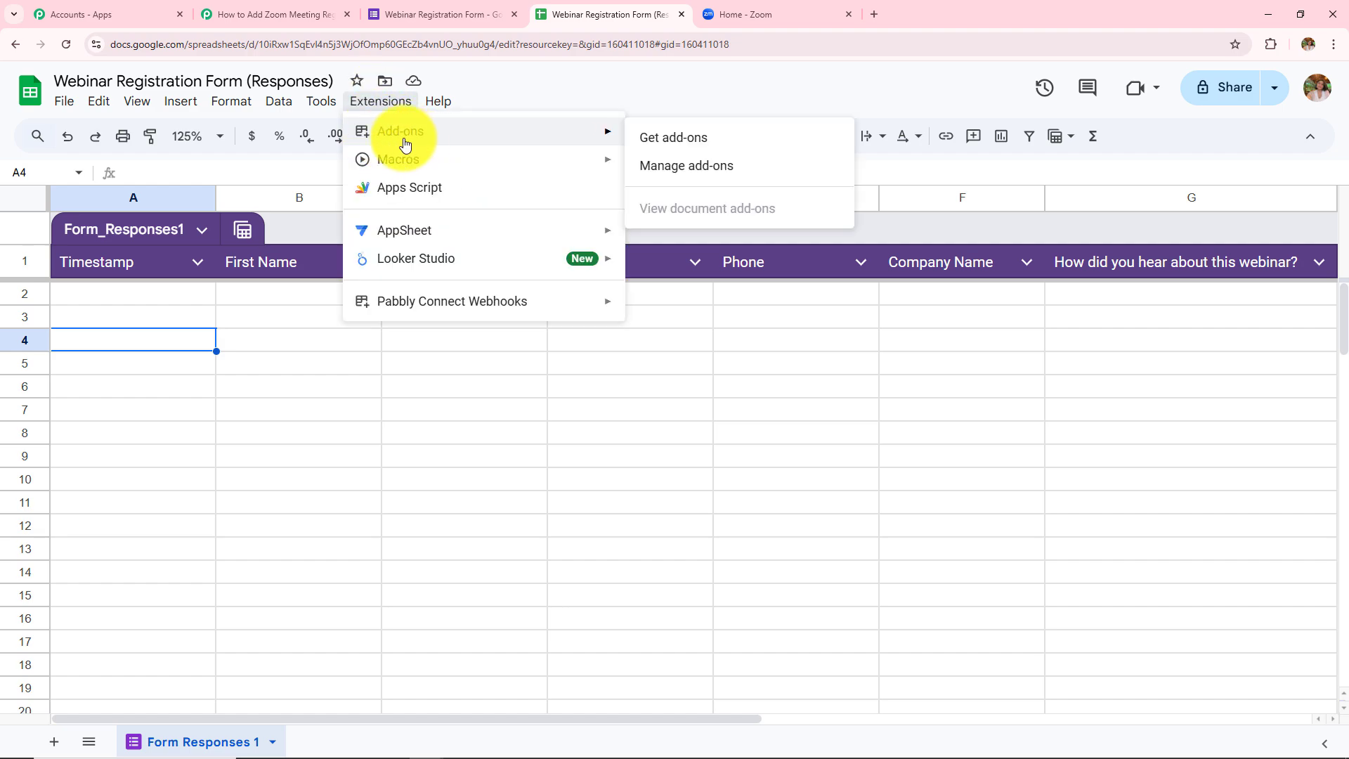
{"action": "left_click", "coordinate": [680, 138]}
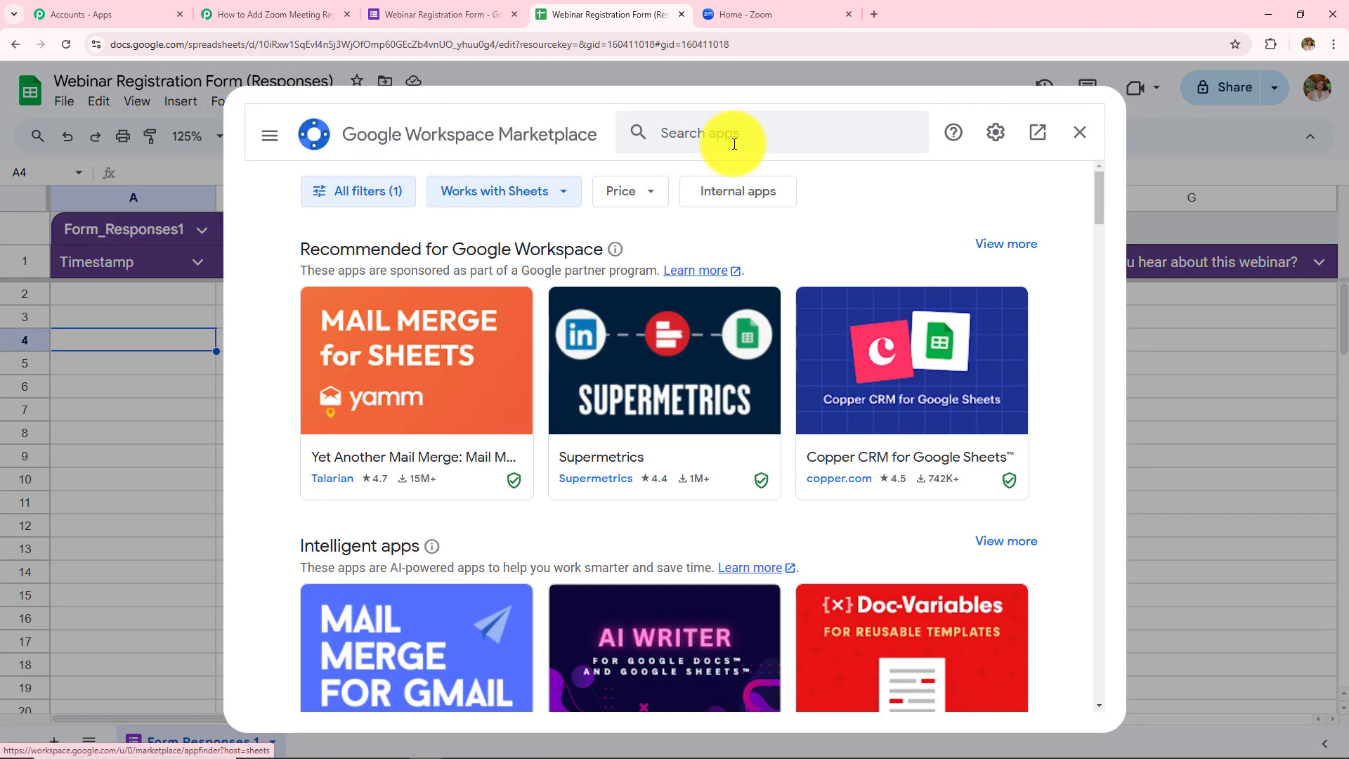
{"action": "left_click", "coordinate": [734, 133]}
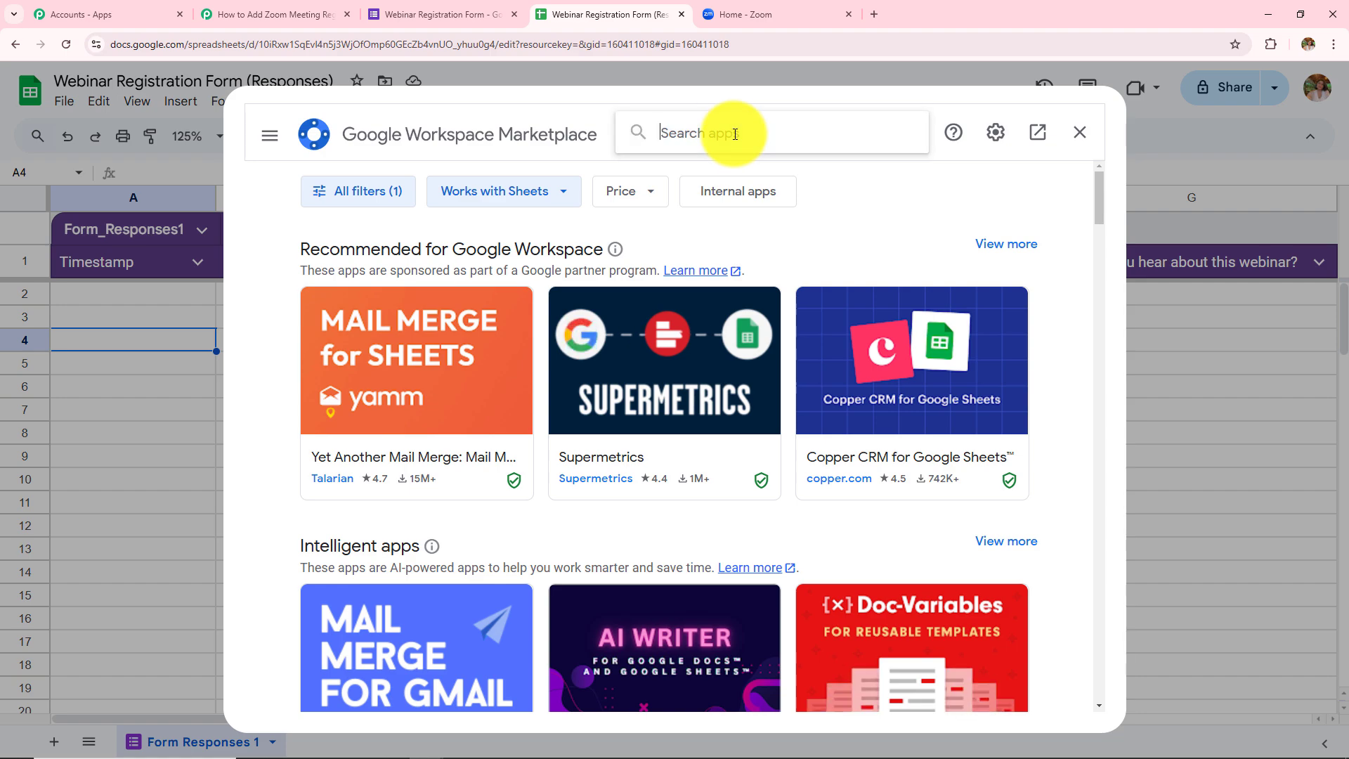
{"action": "type", "text": "Pab"}
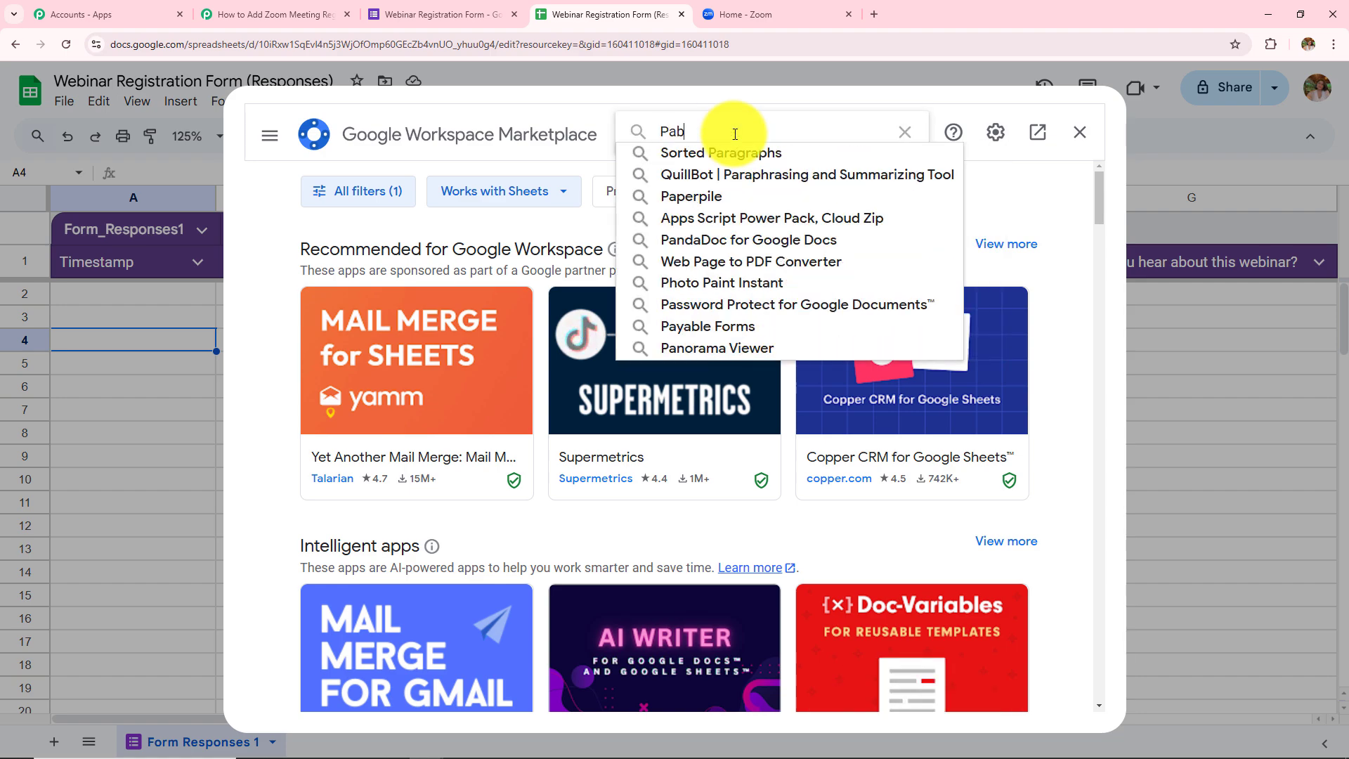
{"action": "type", "text": "bly"}
{"action": "left_click", "coordinate": [743, 147]}
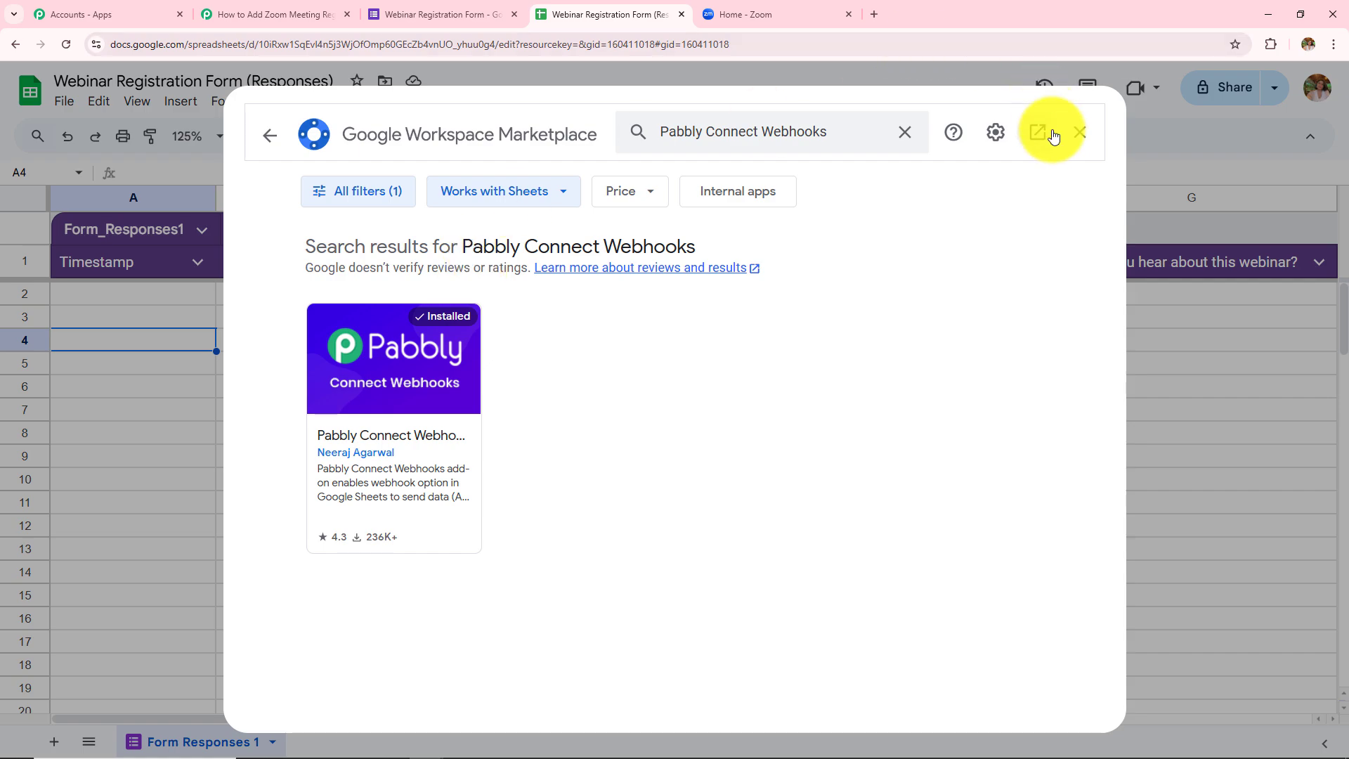
{"action": "left_click", "coordinate": [1080, 132]}
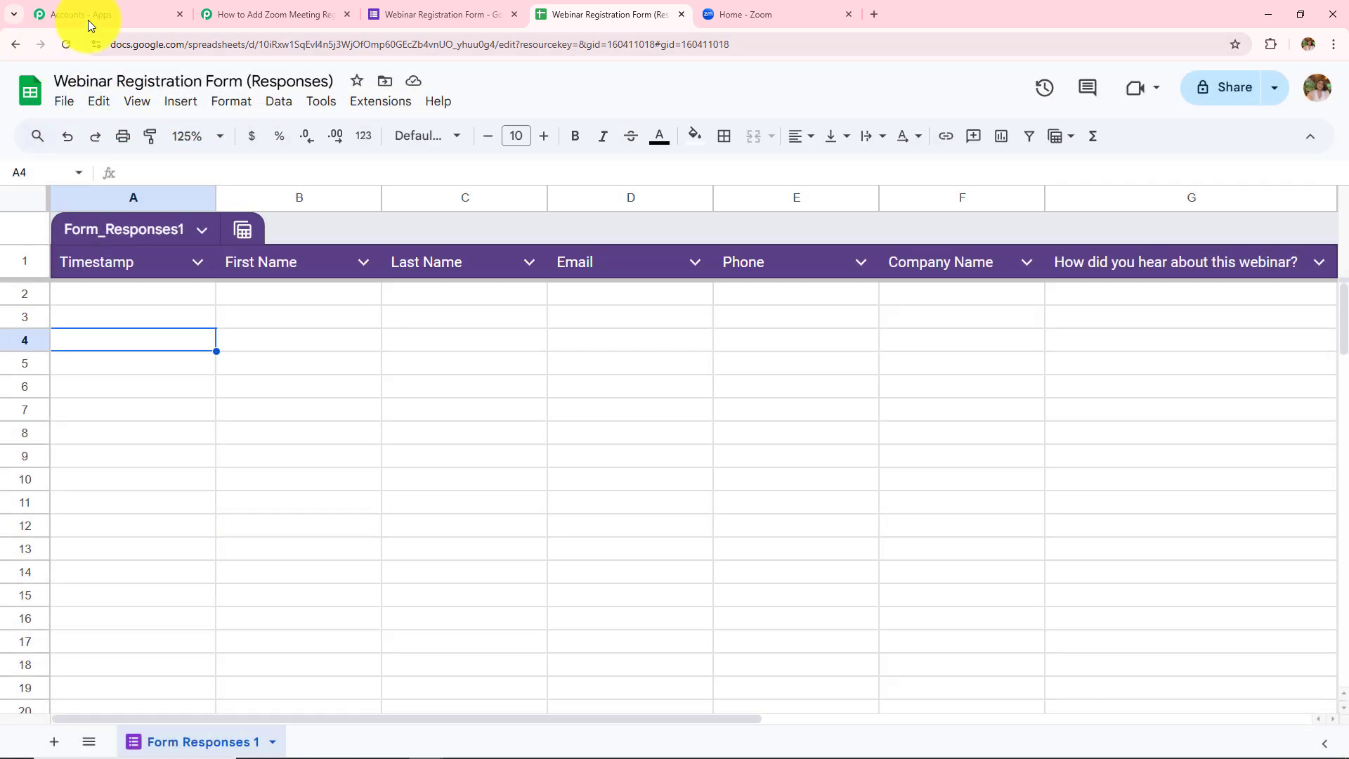
Step: Open the Initial Setup of the Pabbly Connect Webhooks add-on and review its webhook URL and trigger column fields
{"action": "left_click", "coordinate": [380, 104]}
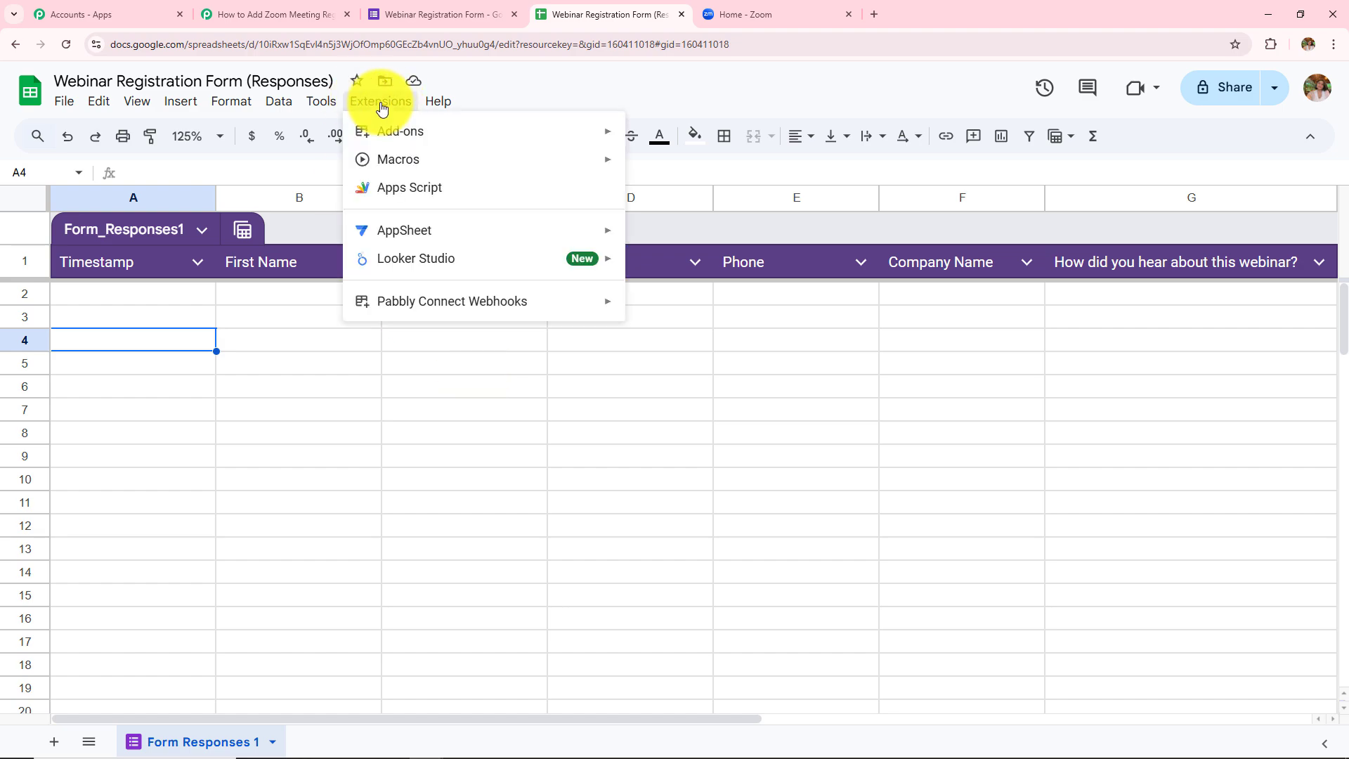
{"action": "mouse_move", "coordinate": [430, 302]}
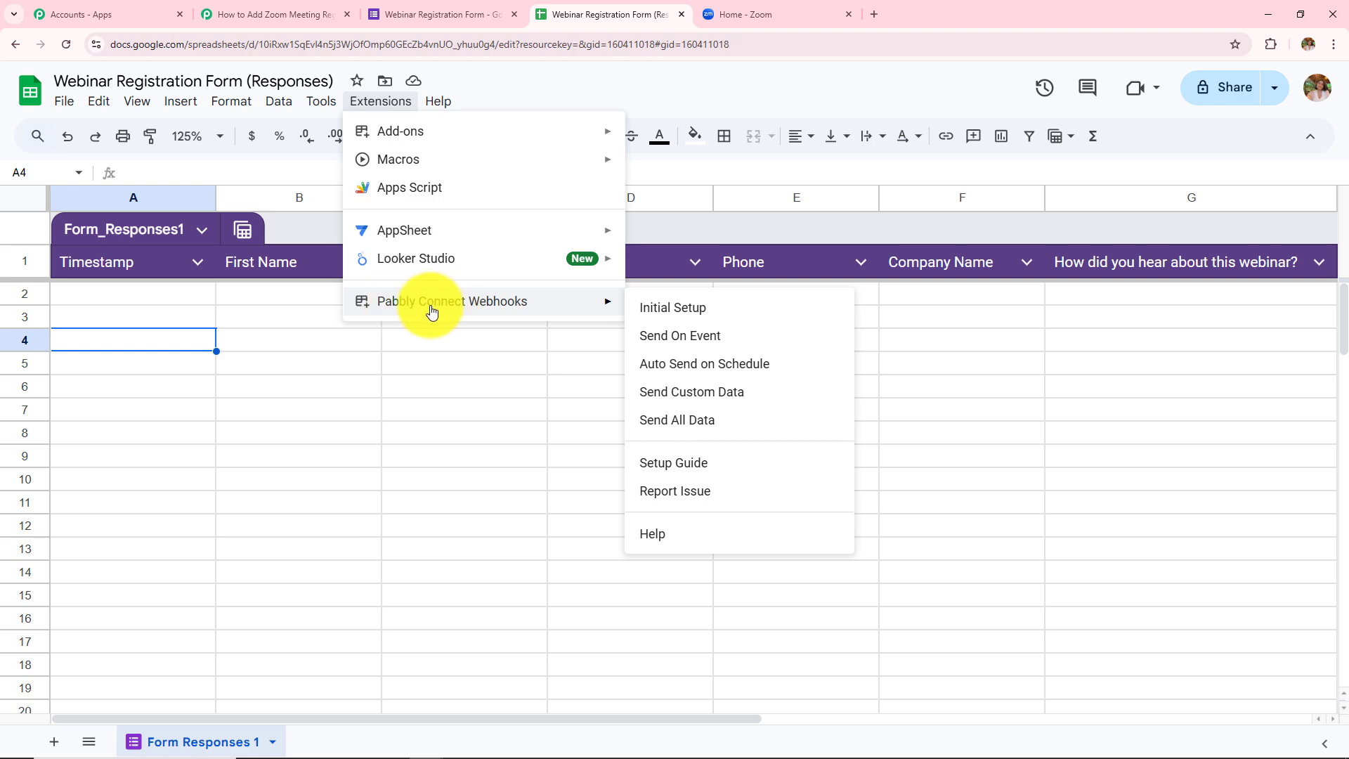
{"action": "left_click", "coordinate": [656, 309]}
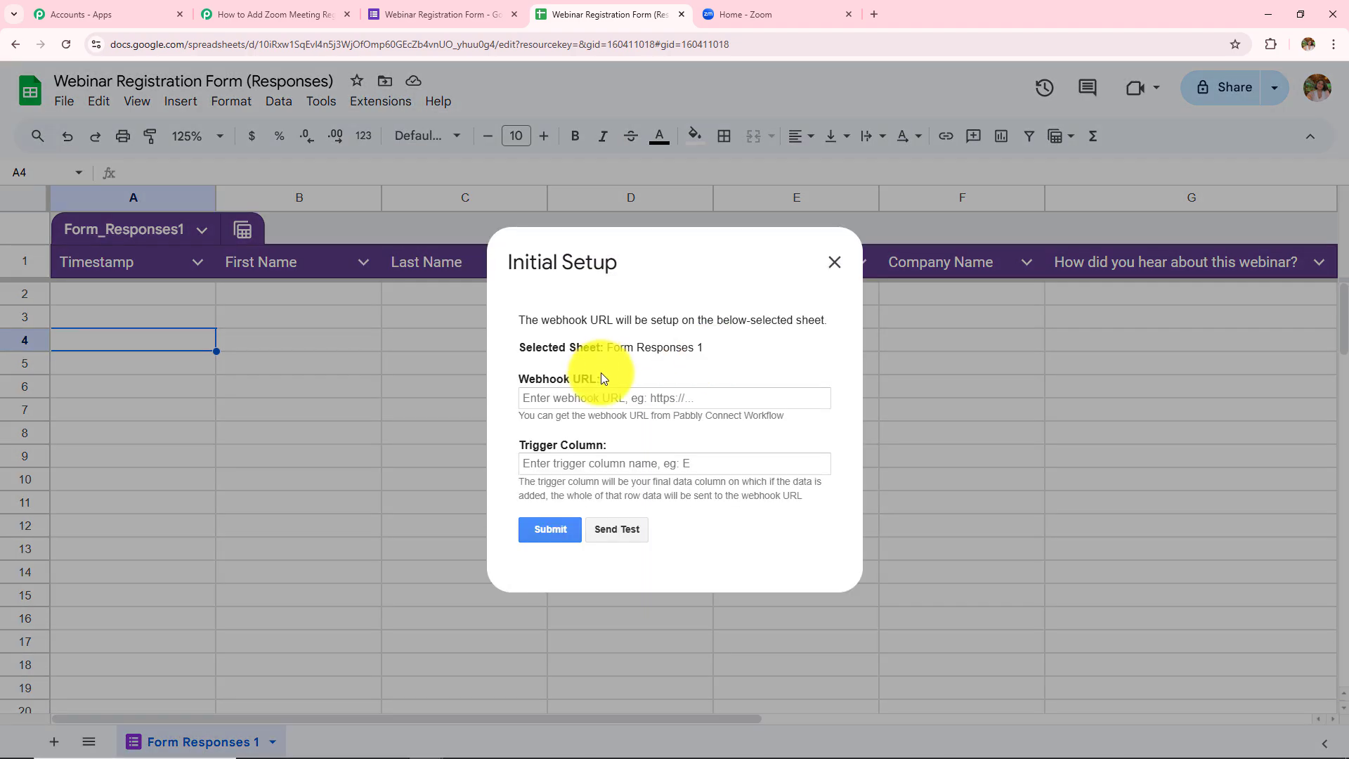
{"action": "left_click_drag", "start_coordinate": [518, 383], "coordinate": [614, 388]}
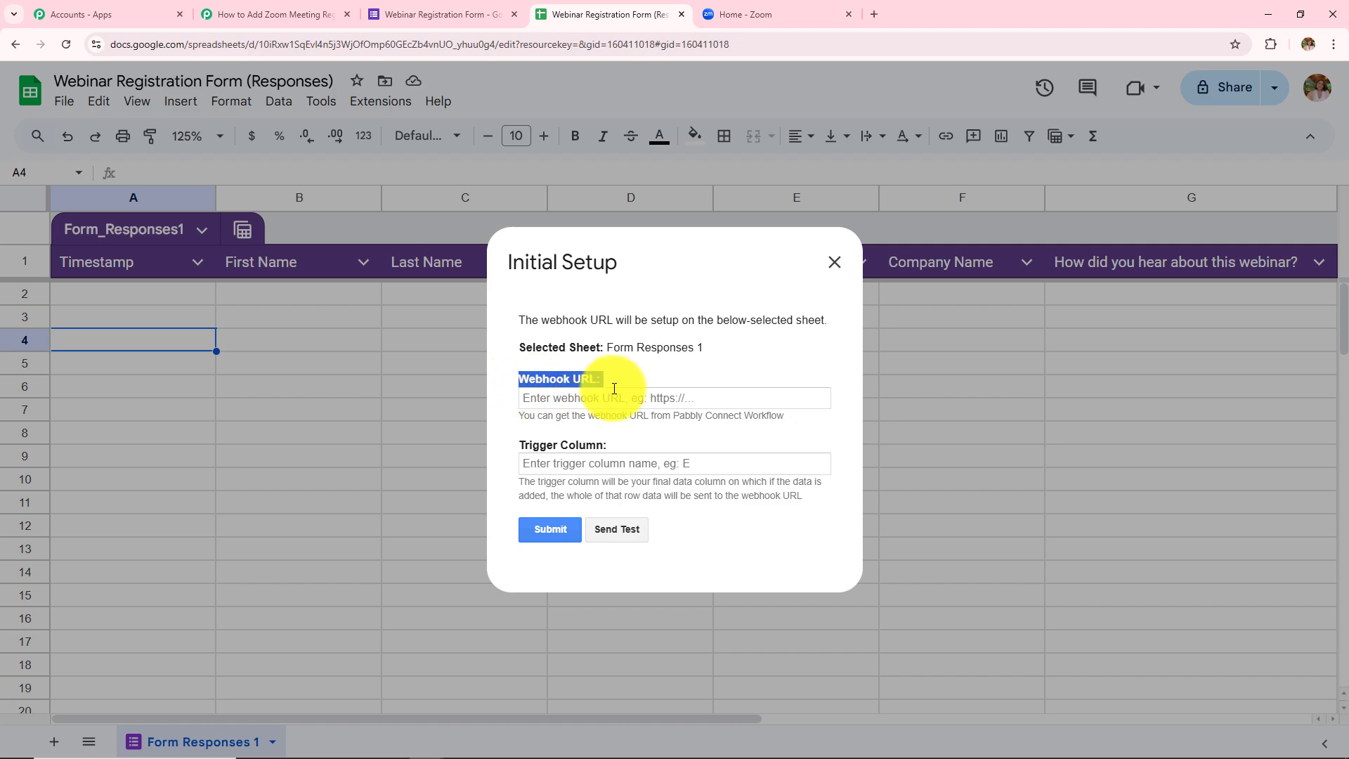
{"action": "left_click_drag", "start_coordinate": [519, 449], "coordinate": [612, 448]}
{"action": "left_click", "coordinate": [651, 439]}
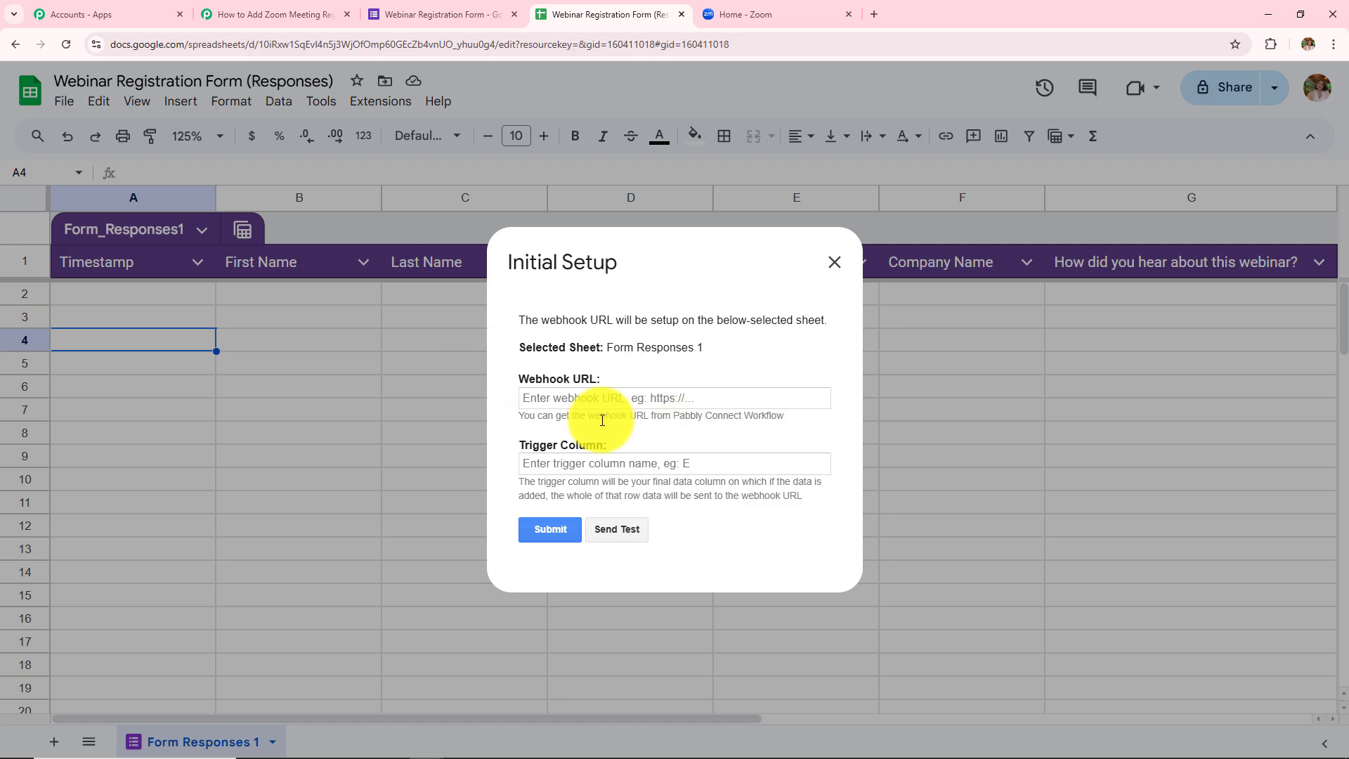
Step: Copy the Google Forms trigger's webhook URL from Pabbly Connect and paste it into the add-on's Webhook URL setting in Google Sheets
{"action": "left_click", "coordinate": [260, 15]}
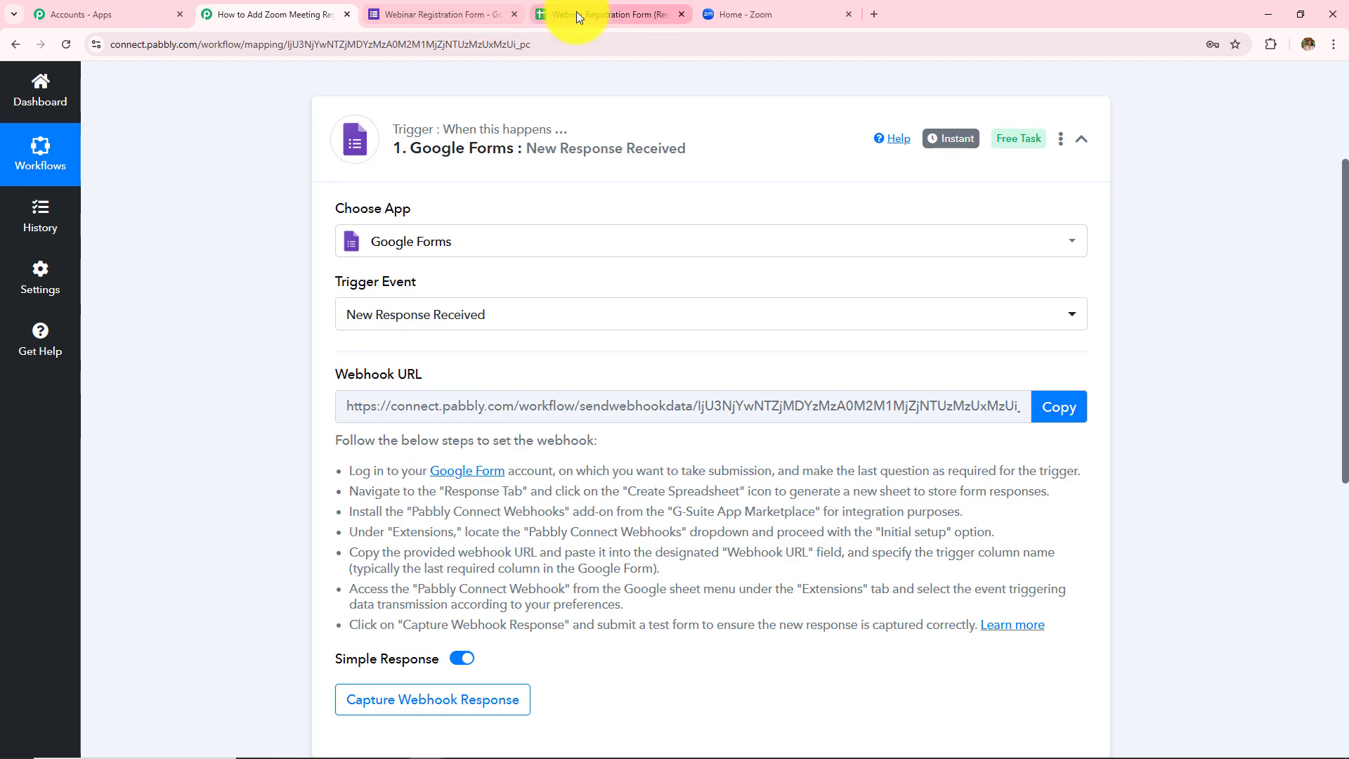
{"action": "left_click", "coordinate": [546, 14]}
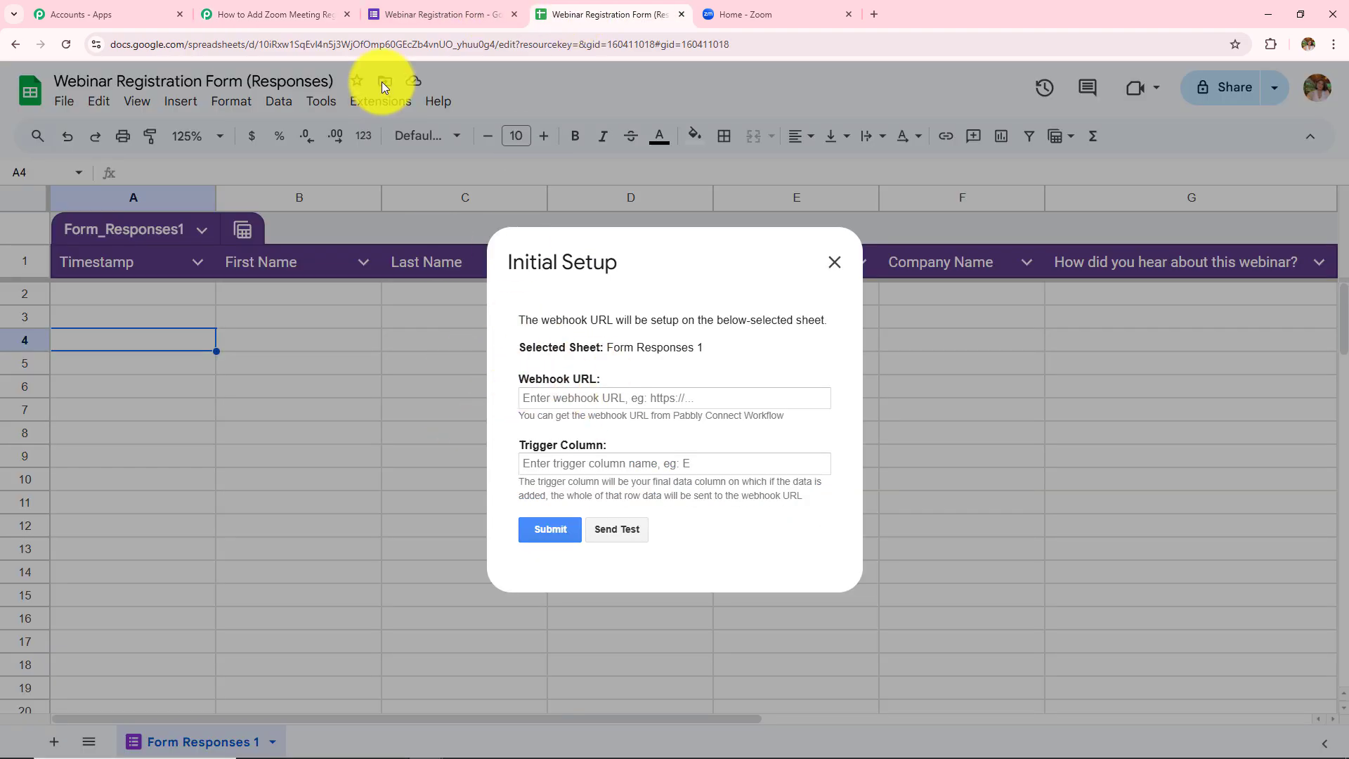
{"action": "left_click", "coordinate": [304, 7]}
{"action": "left_click", "coordinate": [1059, 407]}
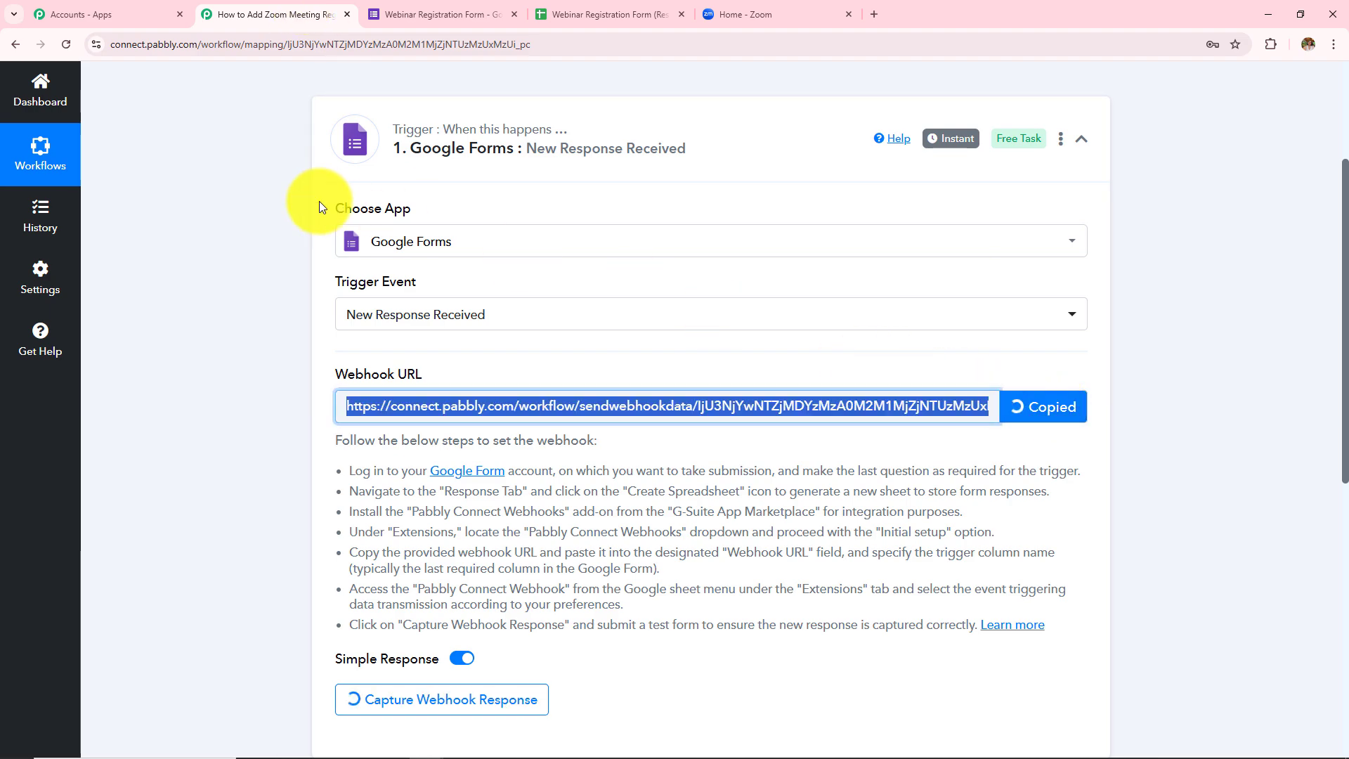
{"action": "left_click", "coordinate": [609, 15]}
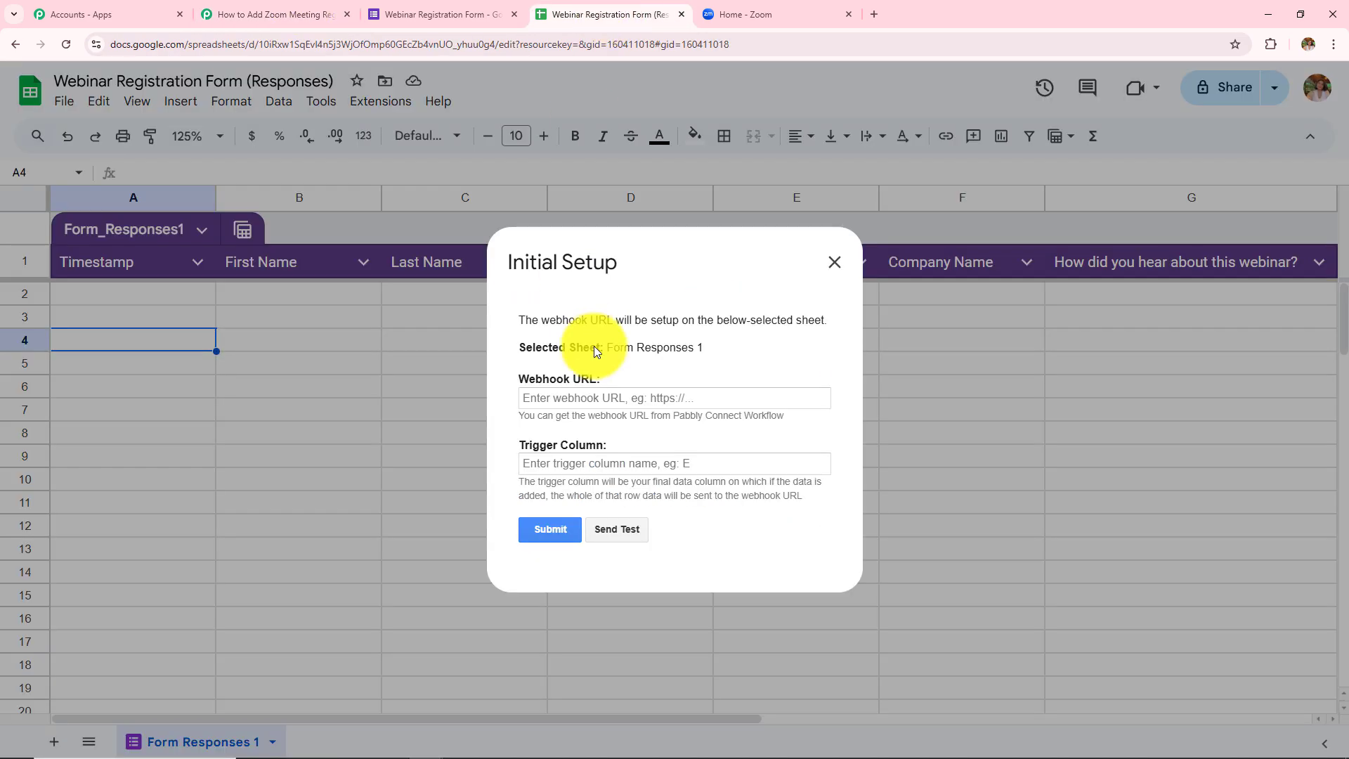
{"action": "left_click", "coordinate": [615, 398]}
{"action": "key", "text": "ctrl+v"}
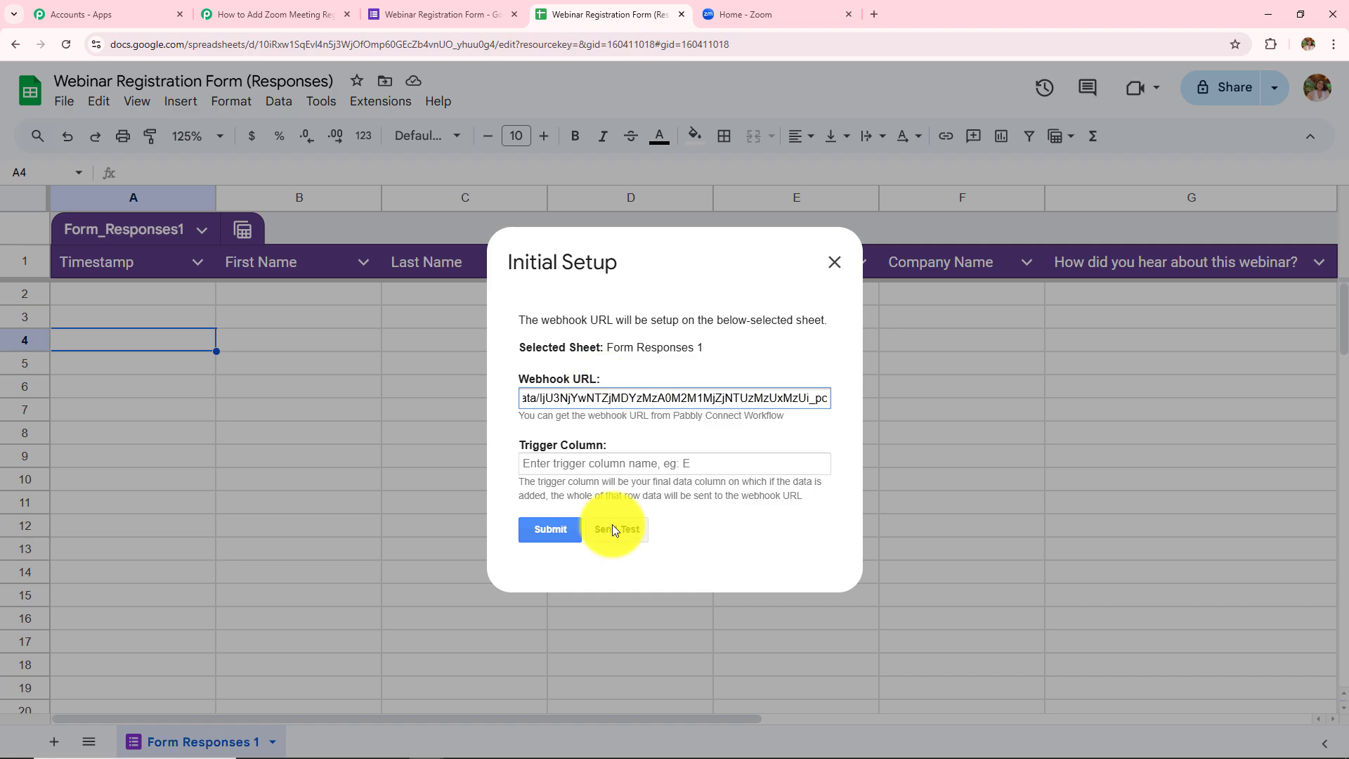
Step: Set the trigger column to G in the add-on's Initial Setup, submit the configuration and close the dialog
{"action": "left_click", "coordinate": [608, 466]}
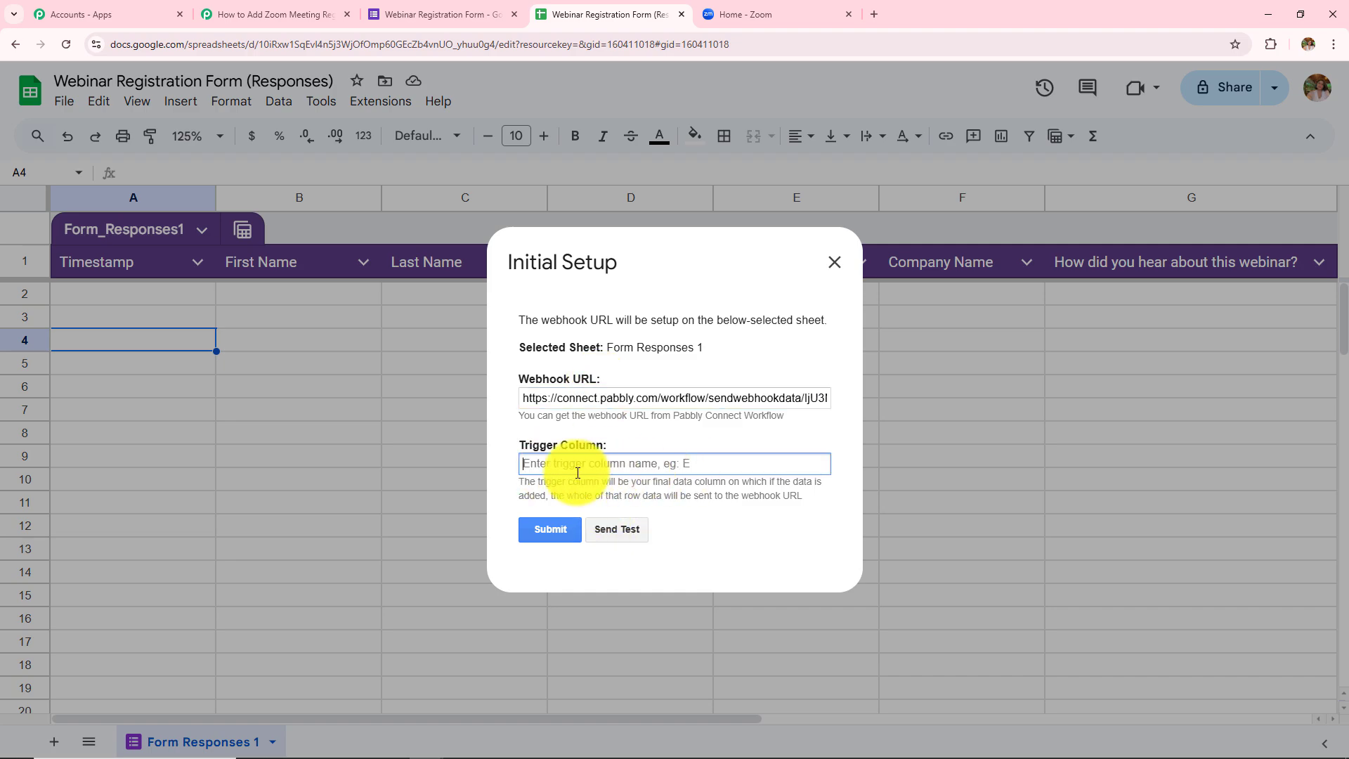
{"action": "left_click_drag", "start_coordinate": [510, 484], "coordinate": [802, 499]}
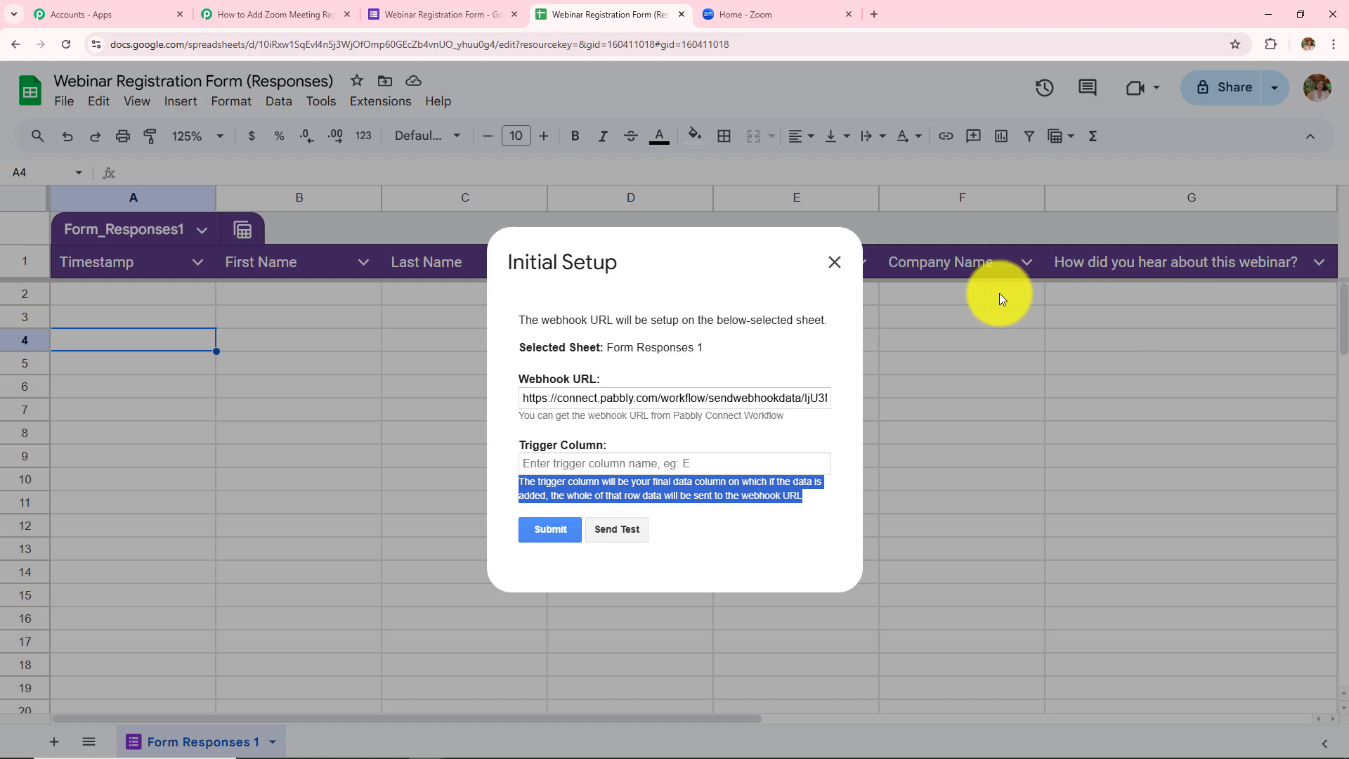
{"action": "left_click", "coordinate": [712, 461]}
{"action": "type", "text": "G"}
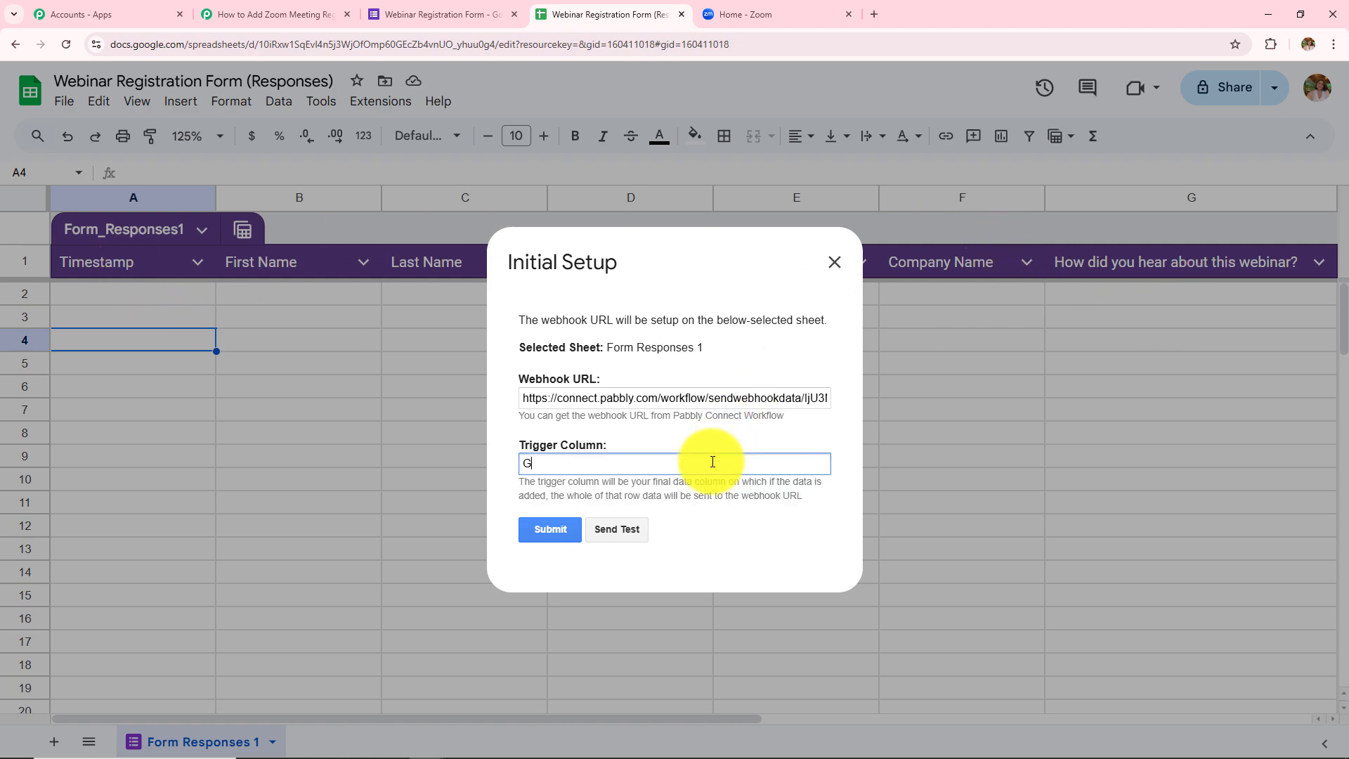
{"action": "left_click", "coordinate": [563, 533]}
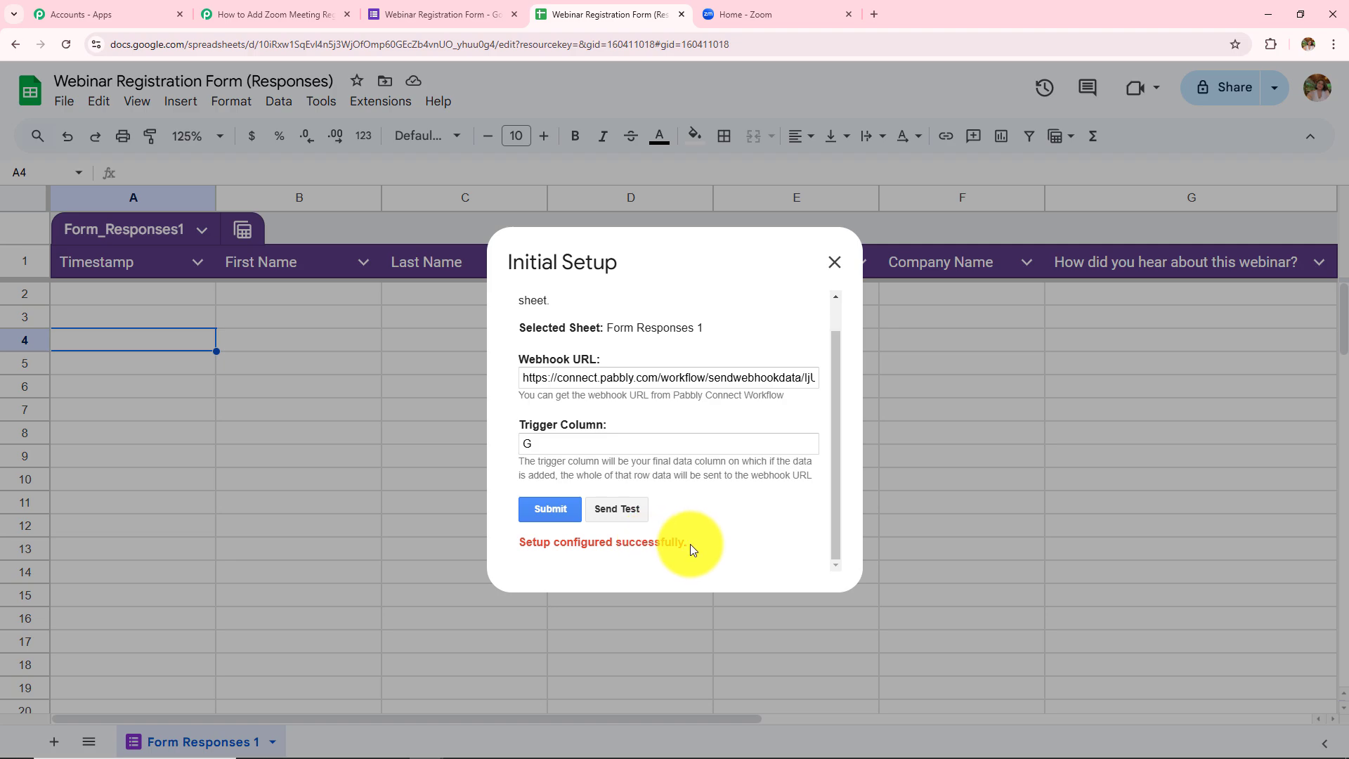
{"action": "left_click", "coordinate": [833, 262]}
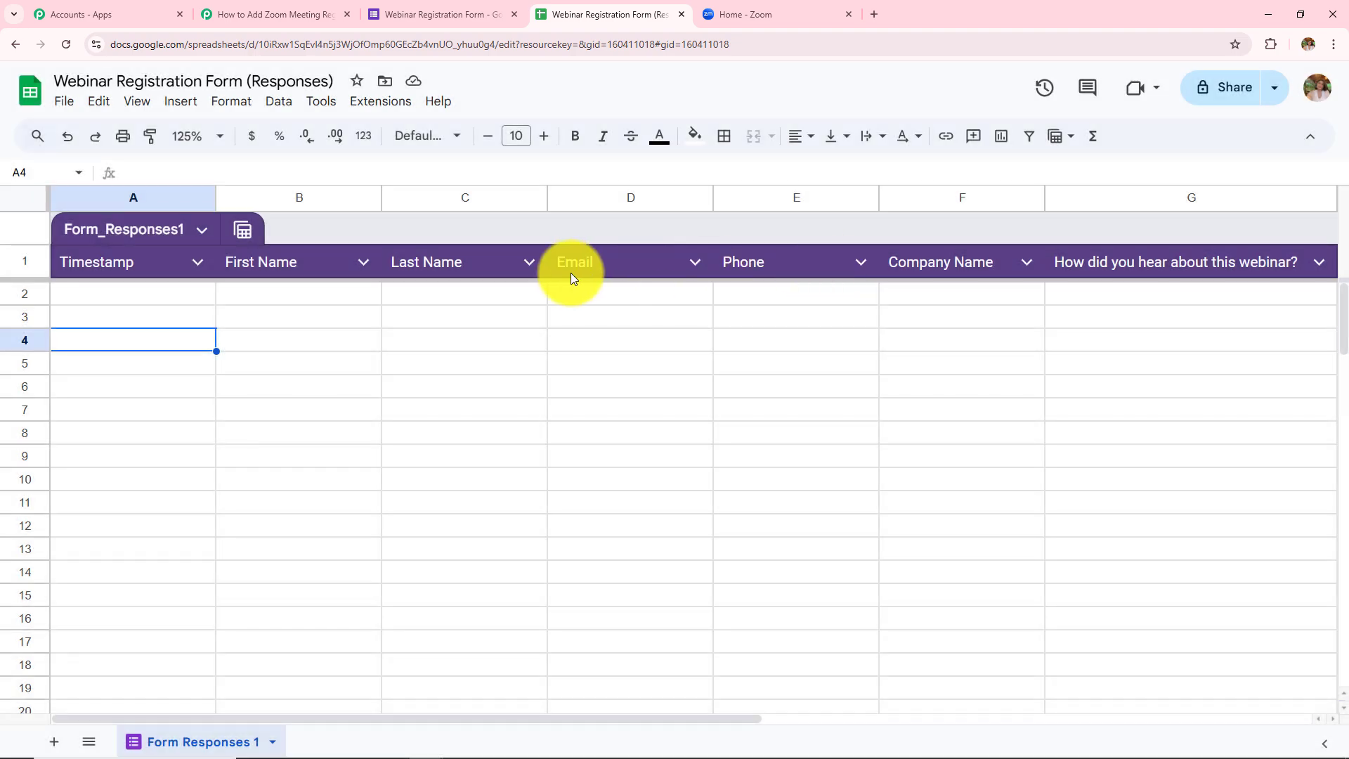
Step: Enable Send On Event for the Pabbly Connect Webhooks add-on, then read the trigger's test-submission note in Pabbly Connect
{"action": "left_click", "coordinate": [379, 104]}
{"action": "mouse_move", "coordinate": [401, 302]}
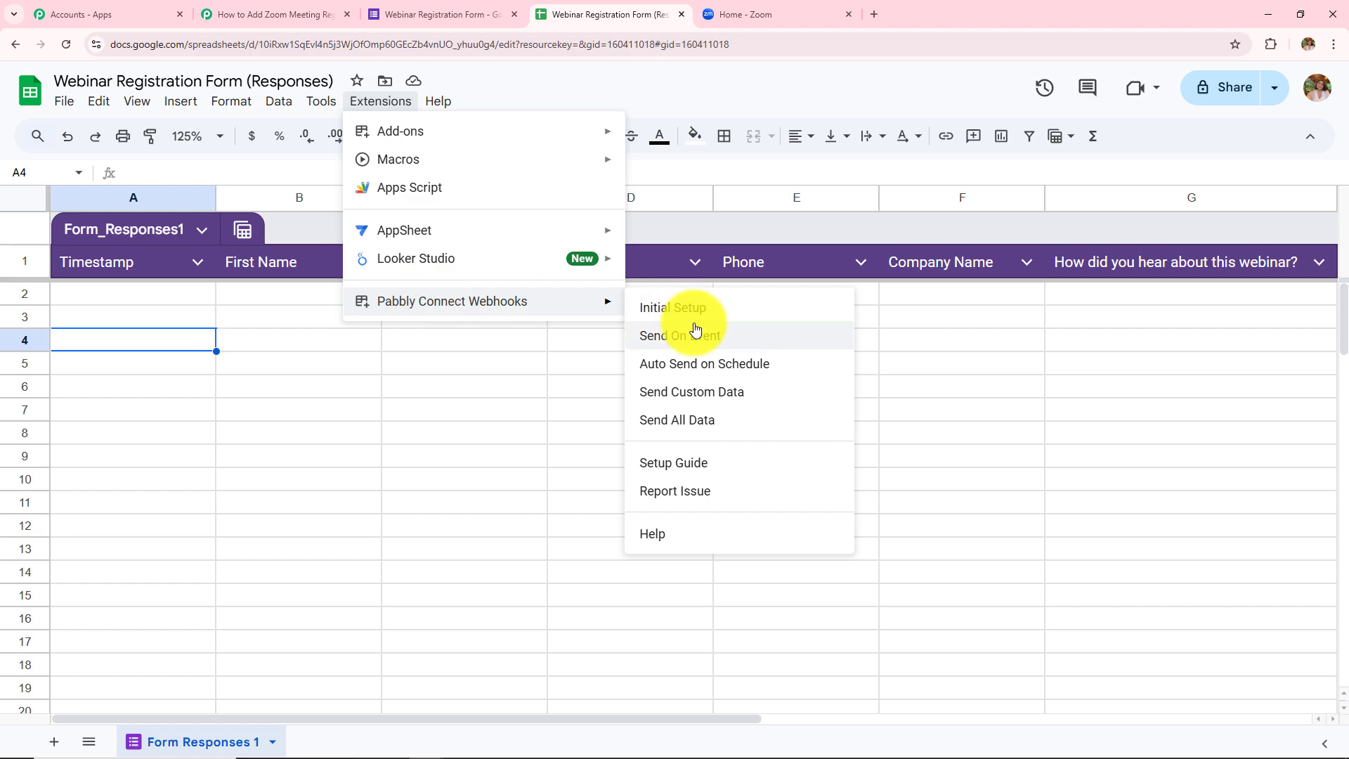
{"action": "left_click", "coordinate": [660, 337]}
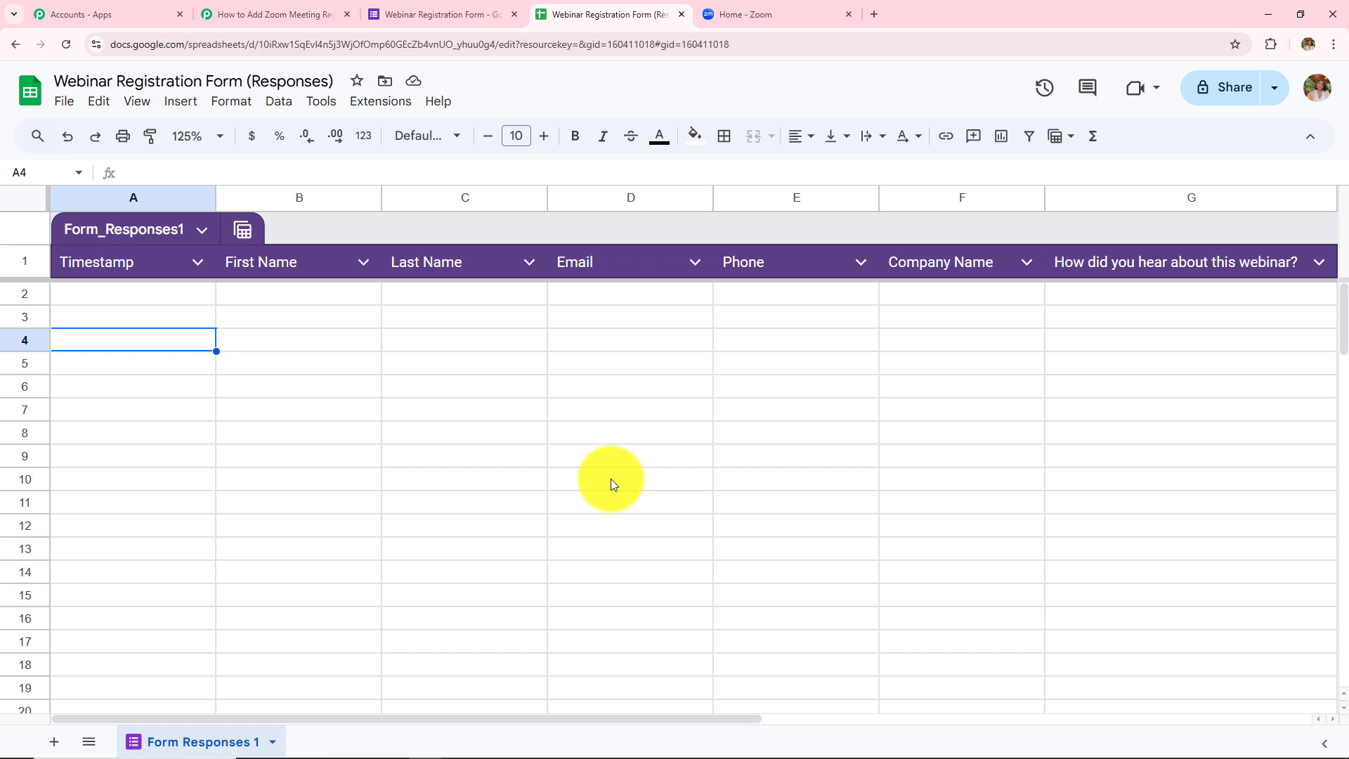
{"action": "left_click", "coordinate": [260, 12]}
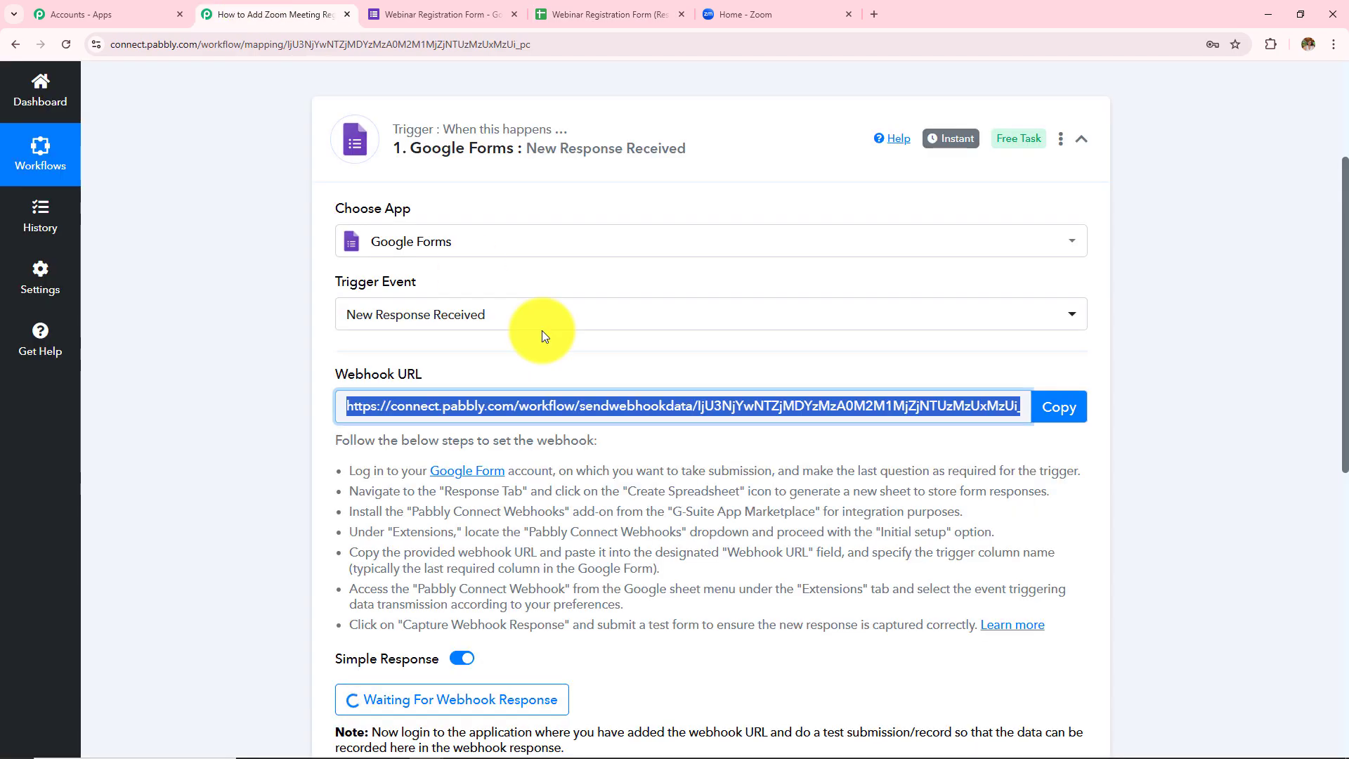
{"action": "scroll", "coordinate": [669, 472], "scroll_direction": "down", "scroll_amount": 1}
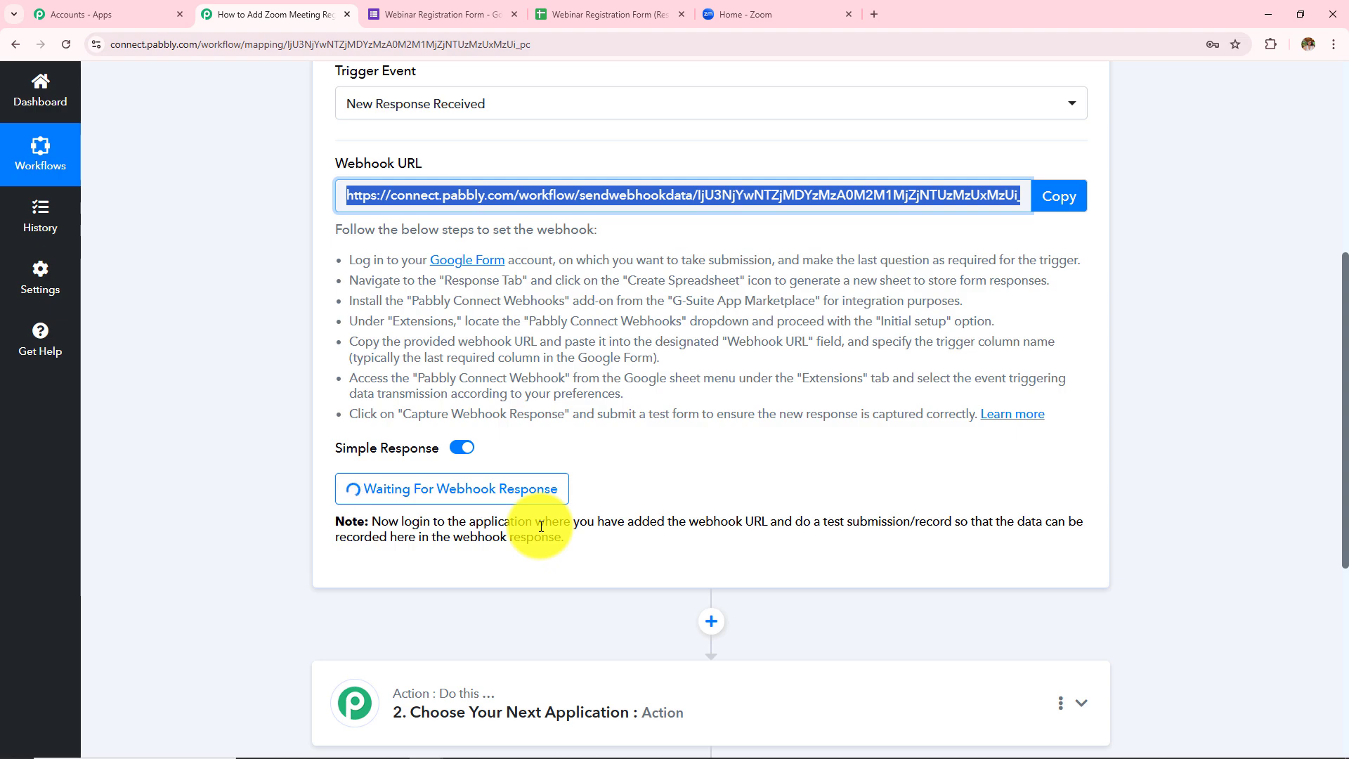
{"action": "left_click_drag", "start_coordinate": [373, 522], "coordinate": [687, 571]}
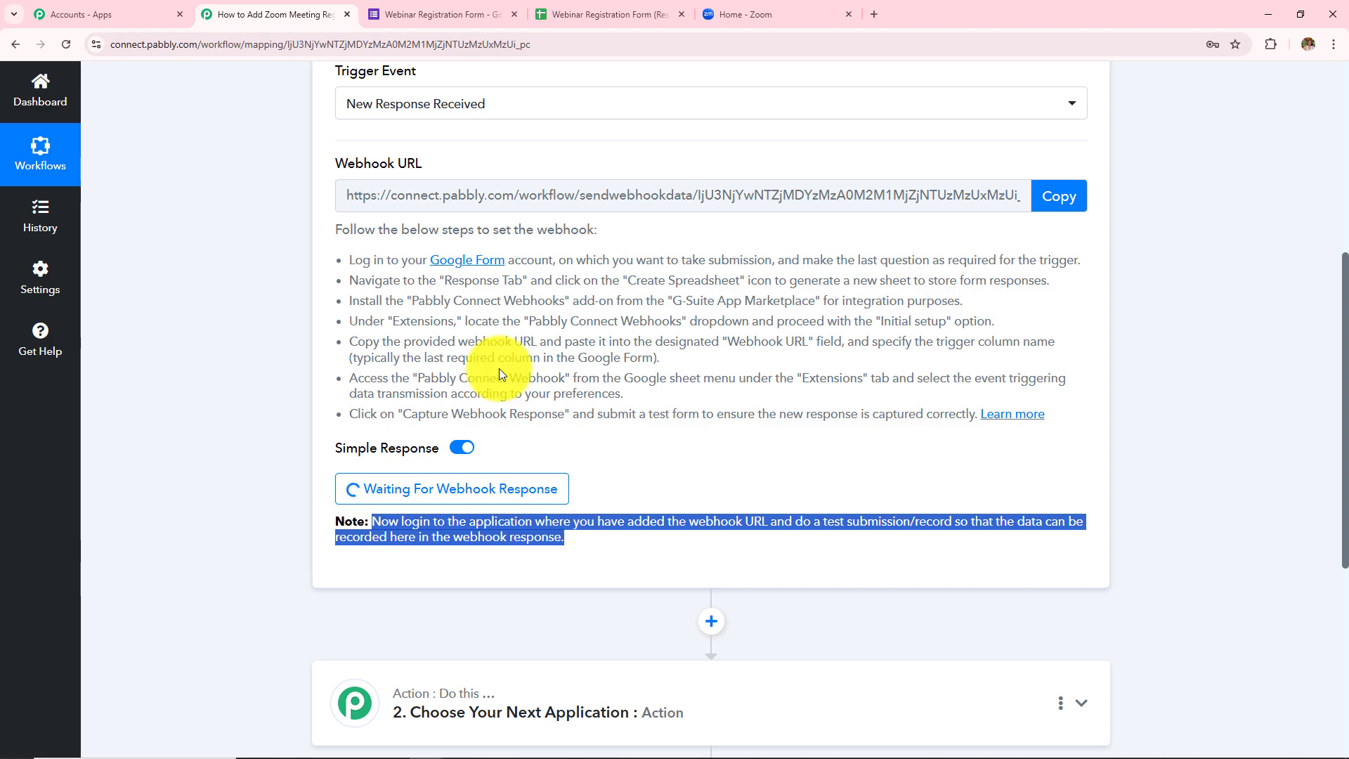
Step: Copy the Webinar Registration Form's share link and open the live form in a new browser tab
{"action": "left_click", "coordinate": [393, 3]}
{"action": "scroll", "coordinate": [617, 440], "scroll_direction": "up", "scroll_amount": 7}
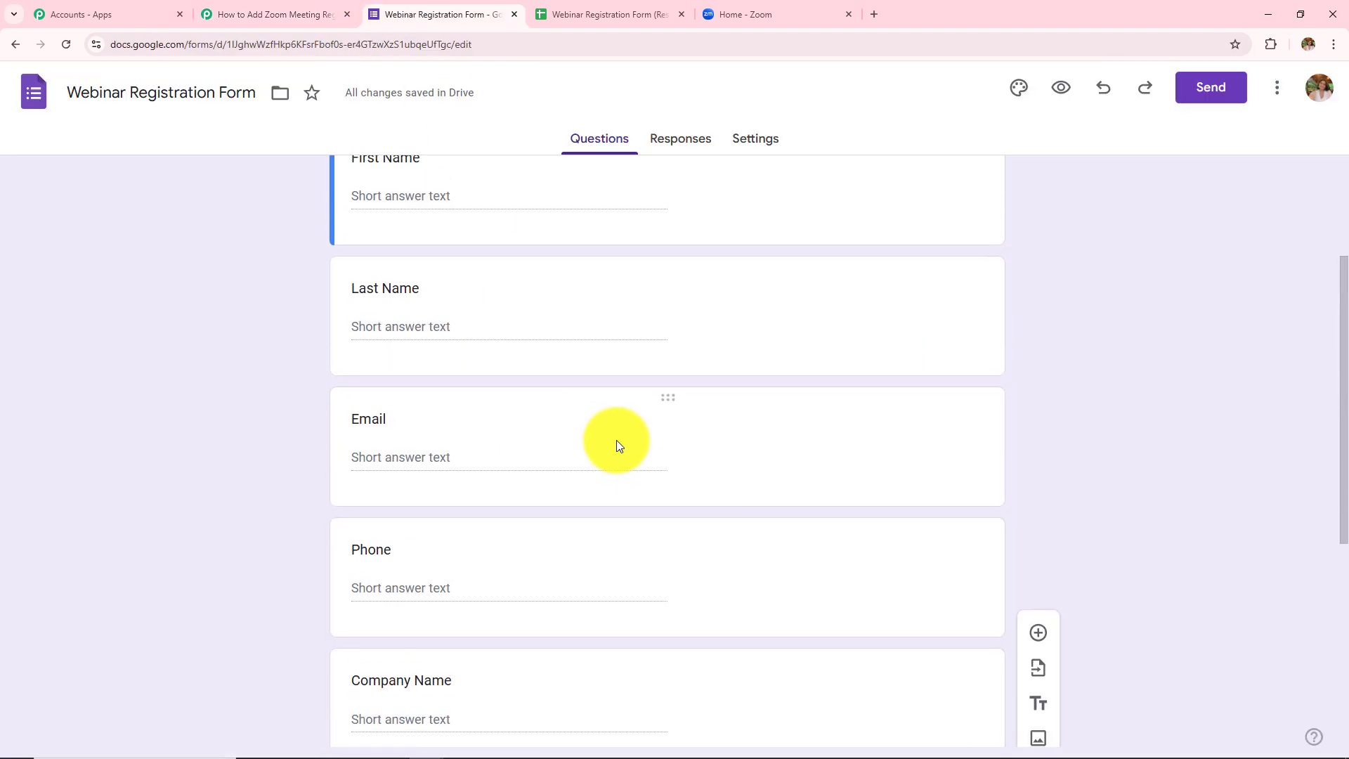
{"action": "left_click", "coordinate": [1218, 86]}
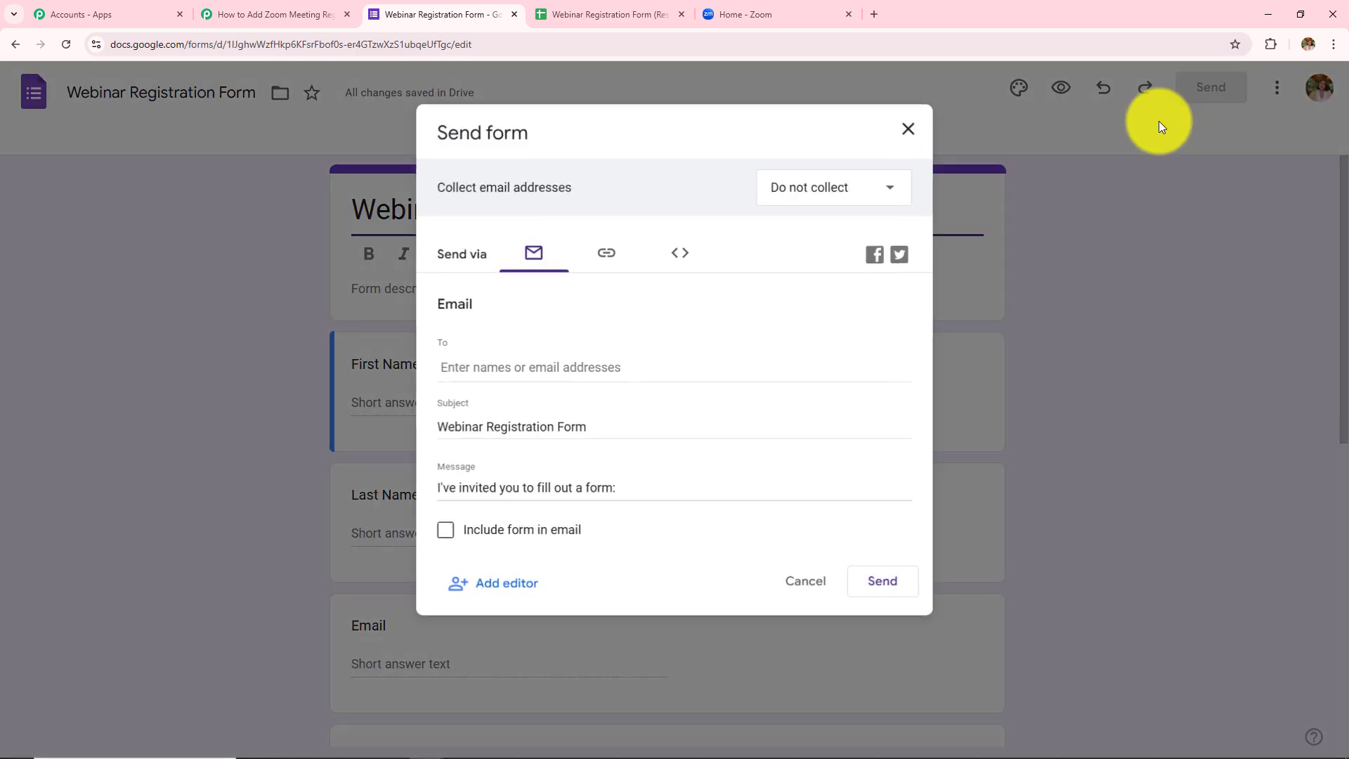
{"action": "left_click", "coordinate": [603, 255]}
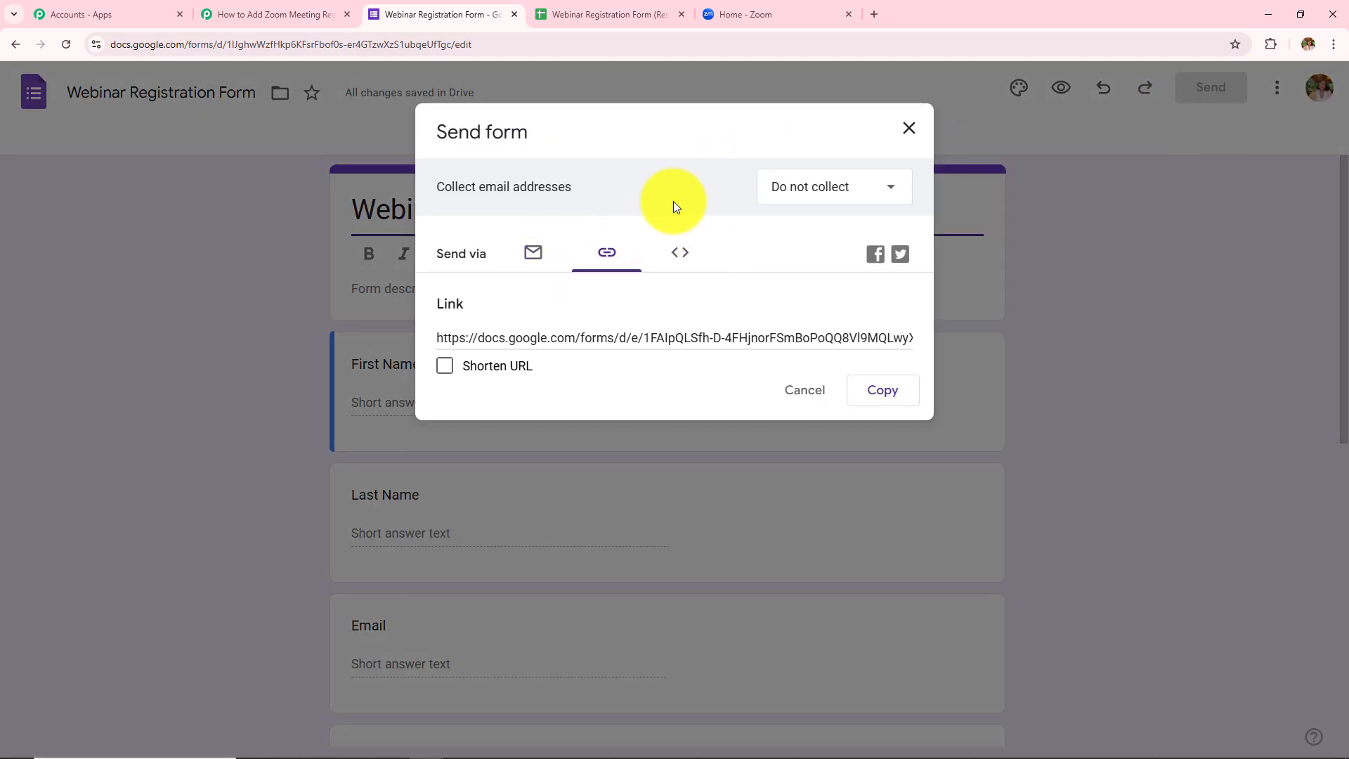
{"action": "left_click", "coordinate": [888, 393]}
{"action": "left_click", "coordinate": [910, 130]}
{"action": "left_click", "coordinate": [874, 14]}
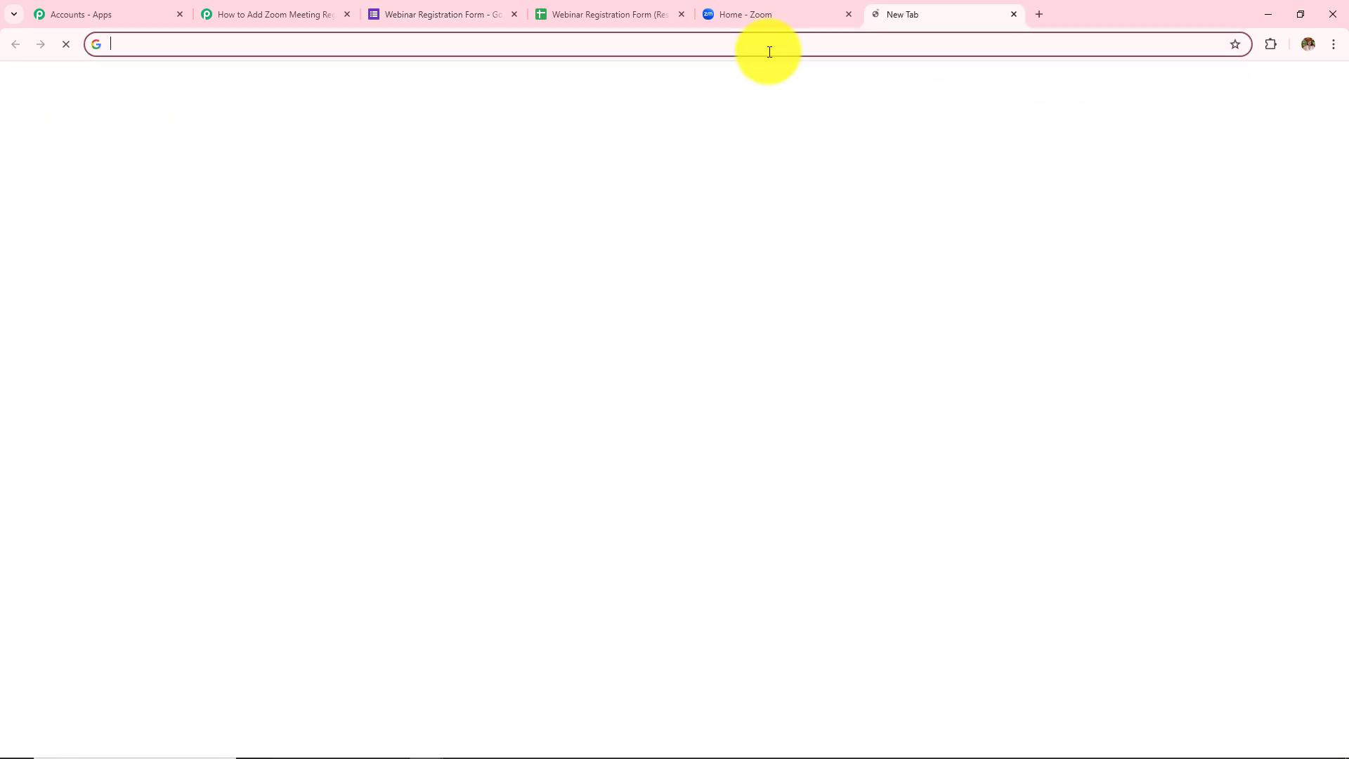
{"action": "left_click", "coordinate": [769, 48]}
{"action": "key", "text": "ctrl+v"}
{"action": "key", "text": "Return"}
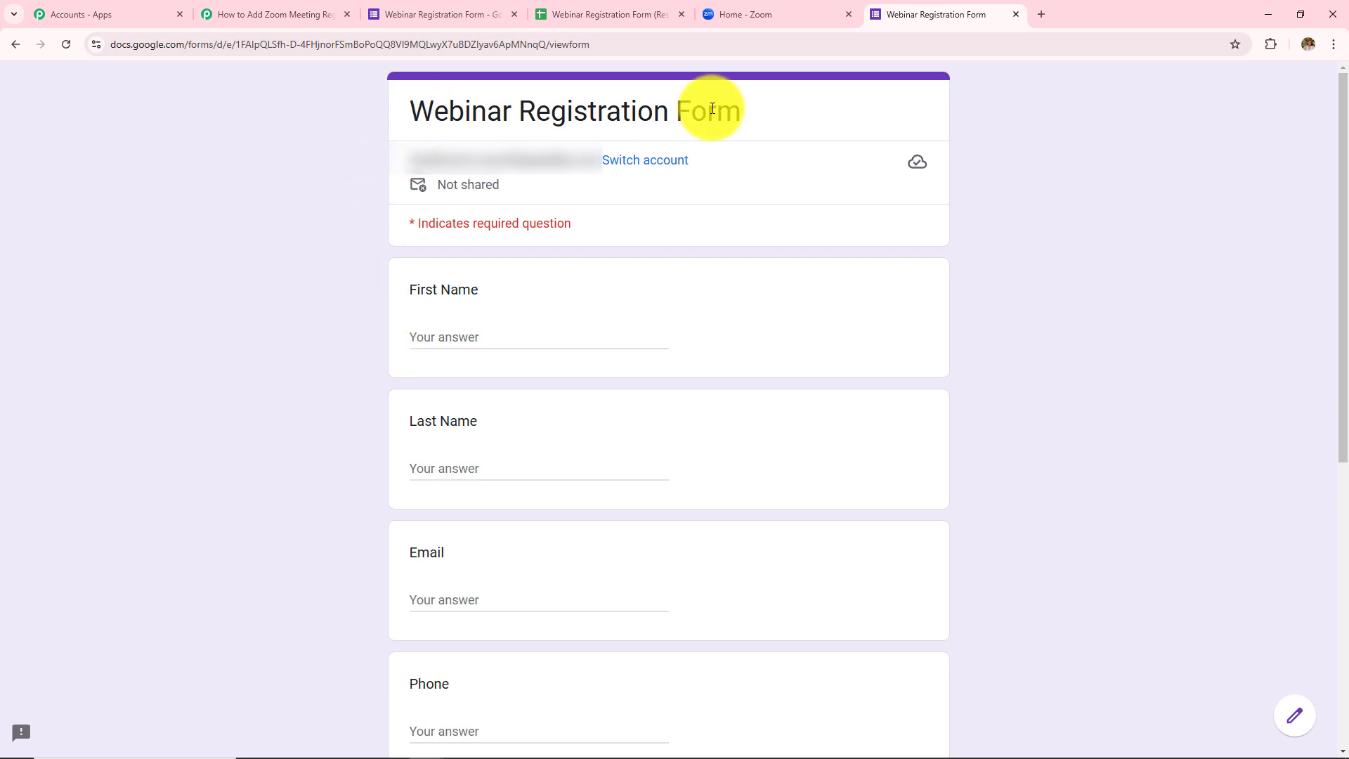
Step: Review the live form's questions alongside the Google Forms trigger's webhook status in Pabbly Connect
{"action": "scroll", "coordinate": [598, 347], "scroll_direction": "down", "scroll_amount": 1}
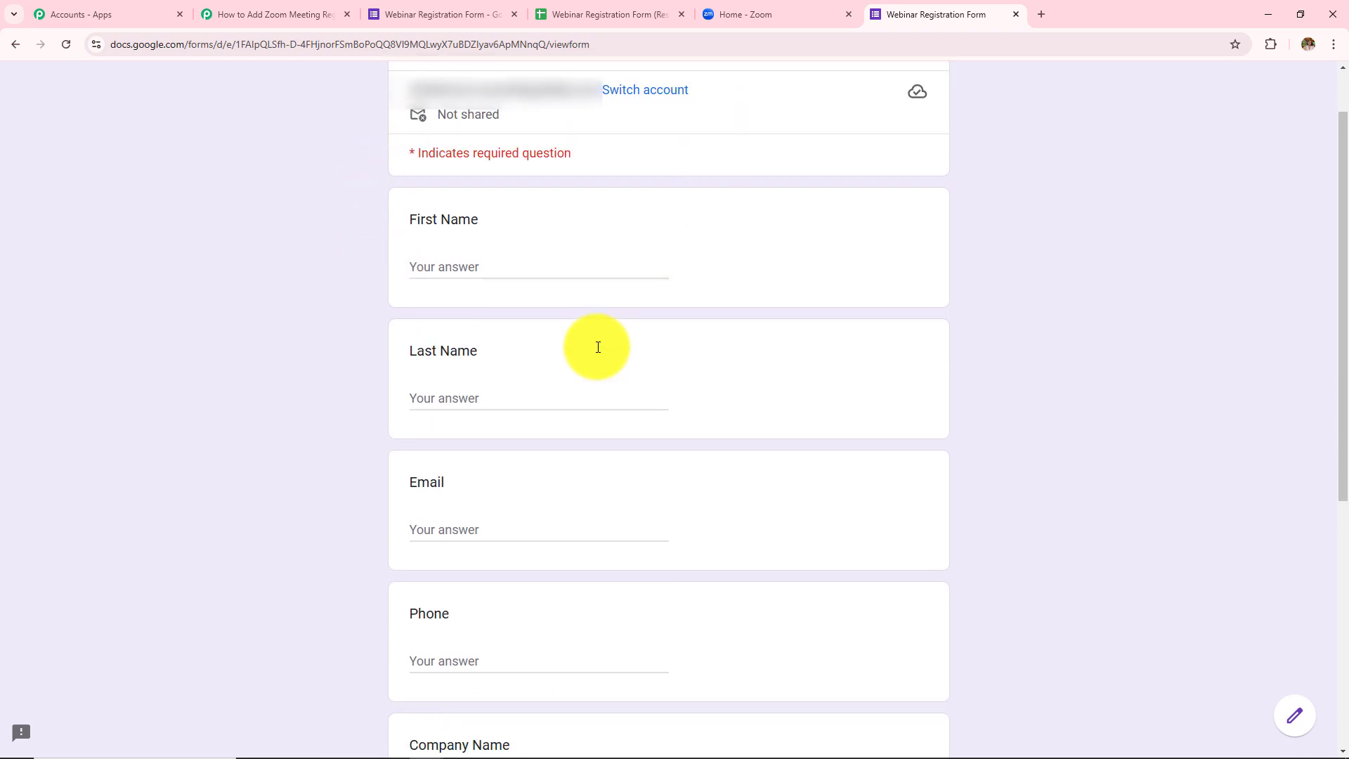
{"action": "scroll", "coordinate": [598, 347], "scroll_direction": "down", "scroll_amount": 6}
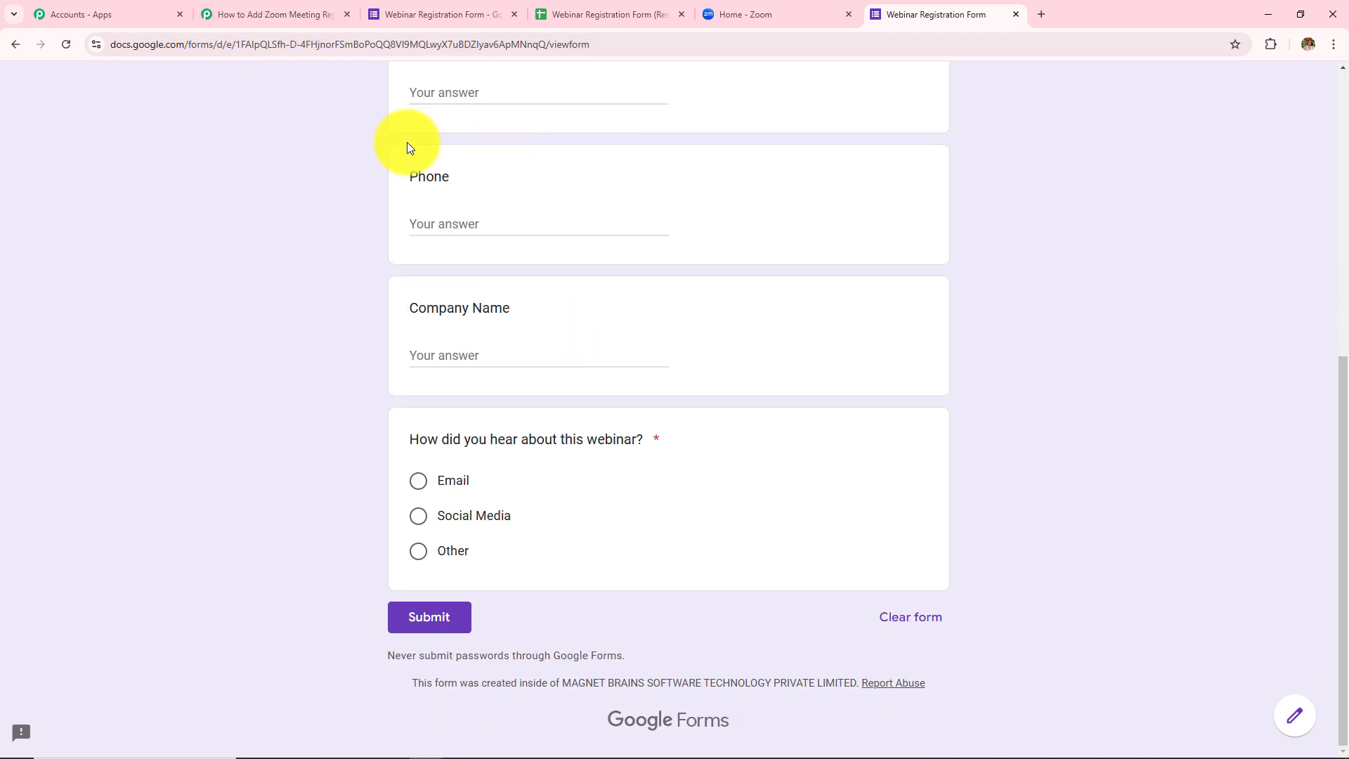
{"action": "left_click", "coordinate": [265, 9]}
{"action": "scroll", "coordinate": [555, 418], "scroll_direction": "down", "scroll_amount": 1}
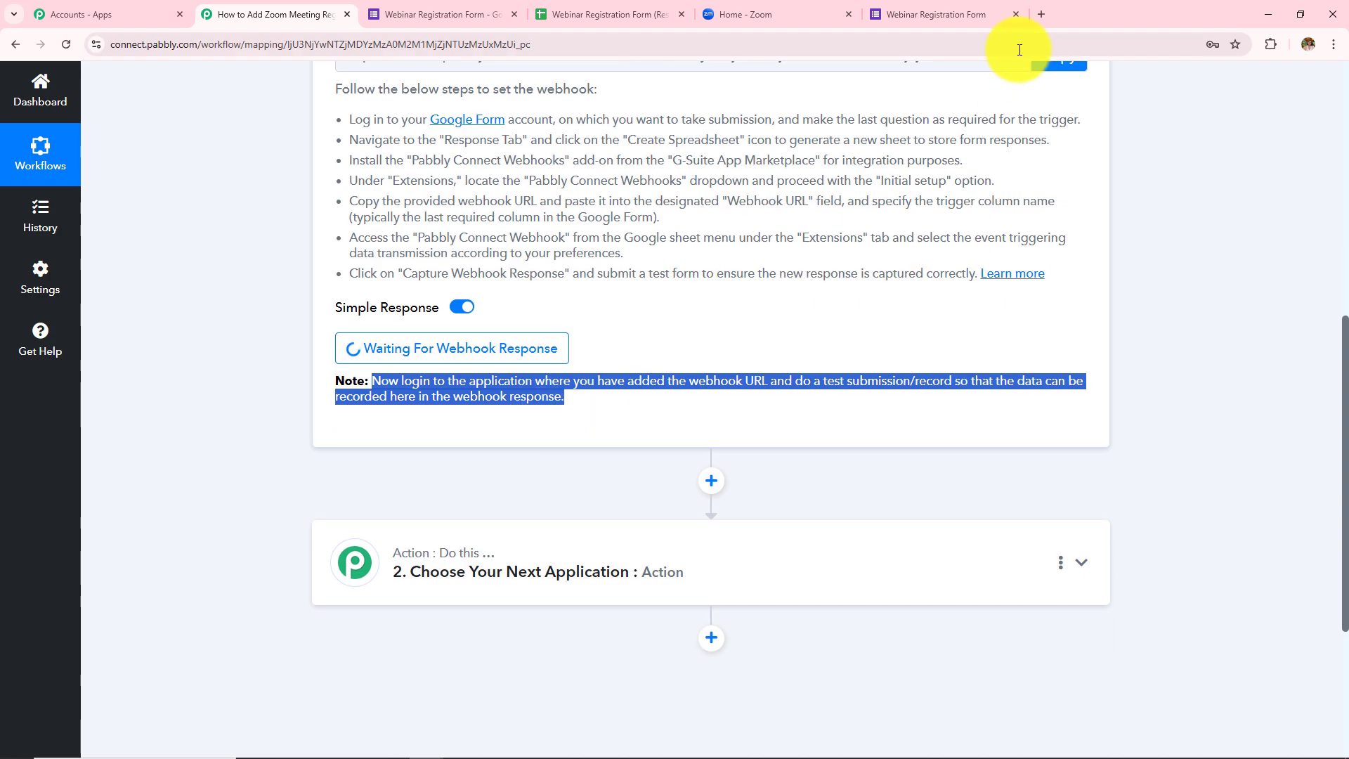
{"action": "left_click", "coordinate": [990, 14]}
{"action": "left_click", "coordinate": [236, 12]}
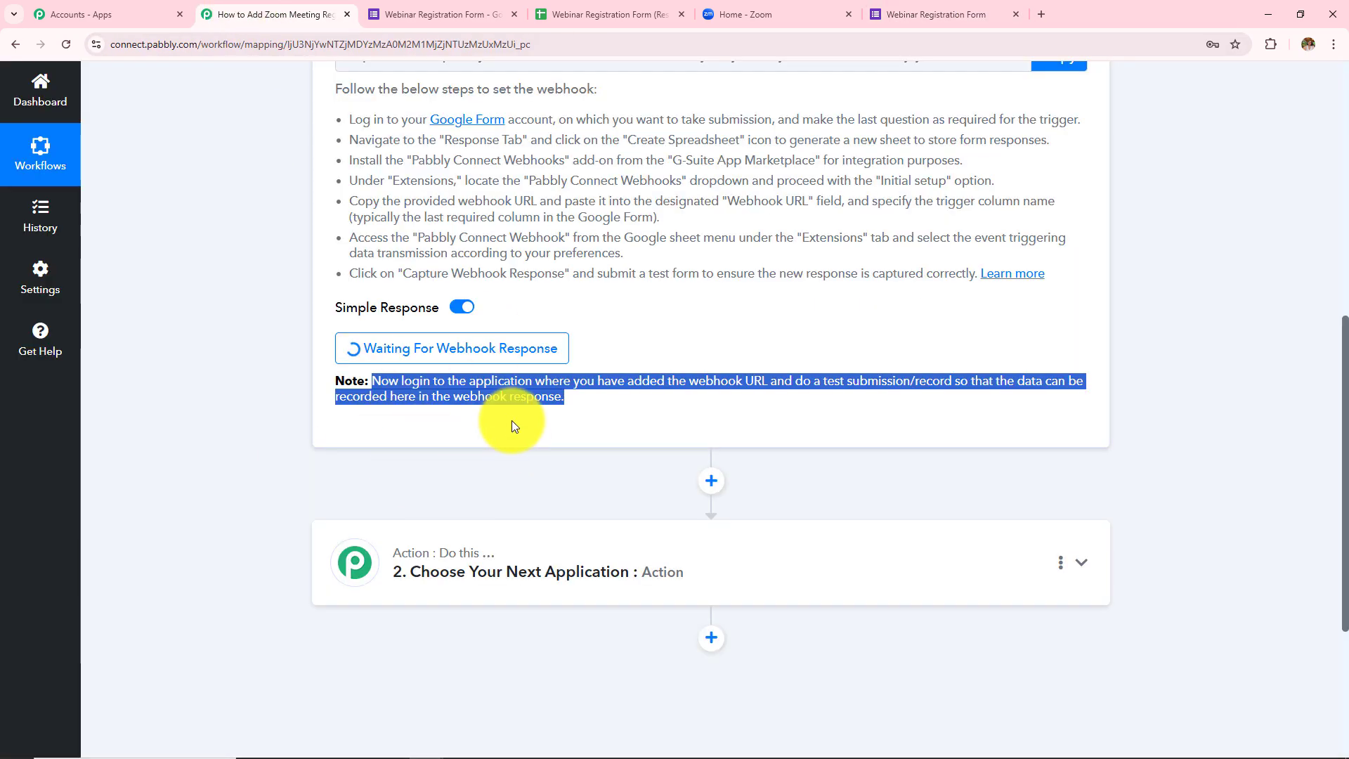
{"action": "scroll", "coordinate": [511, 419], "scroll_direction": "up", "scroll_amount": 3}
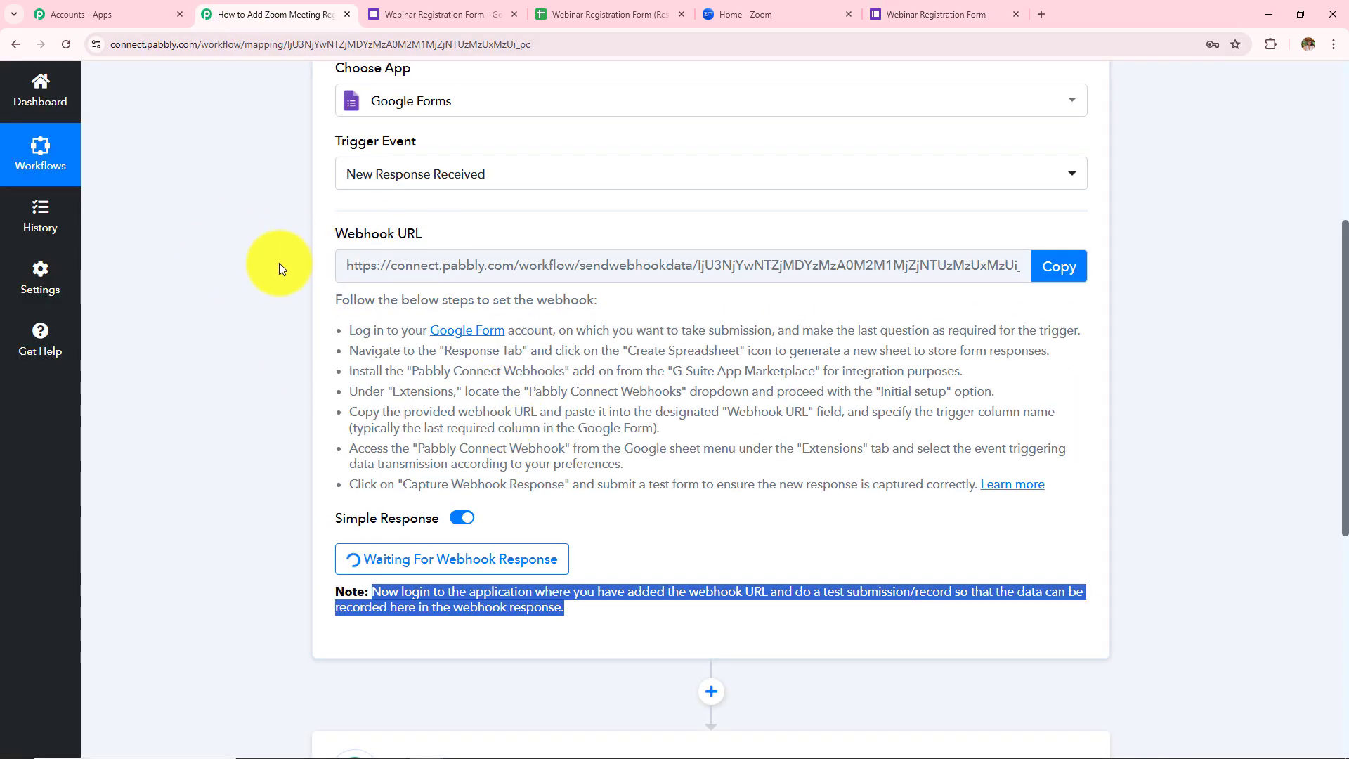
{"action": "scroll", "coordinate": [443, 255], "scroll_direction": "up", "scroll_amount": 2}
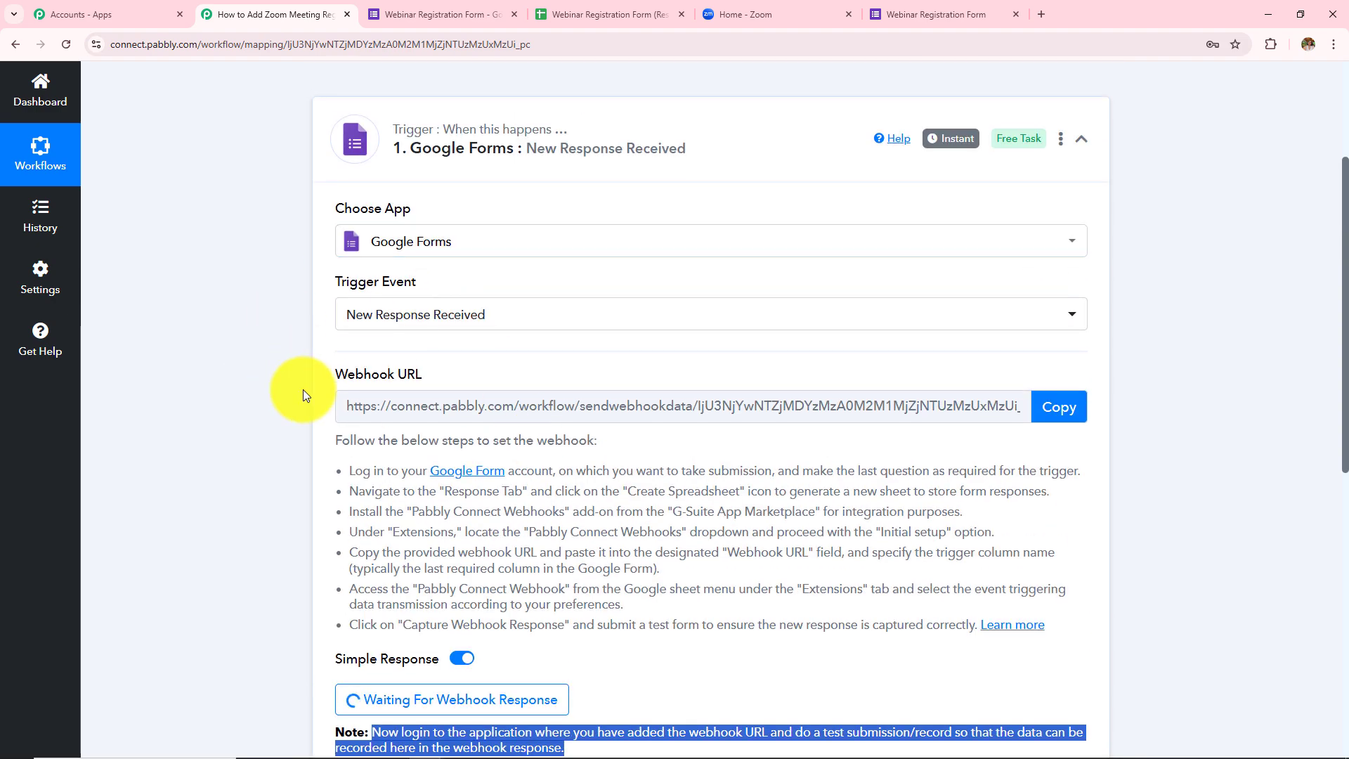
{"action": "left_click", "coordinate": [495, 7]}
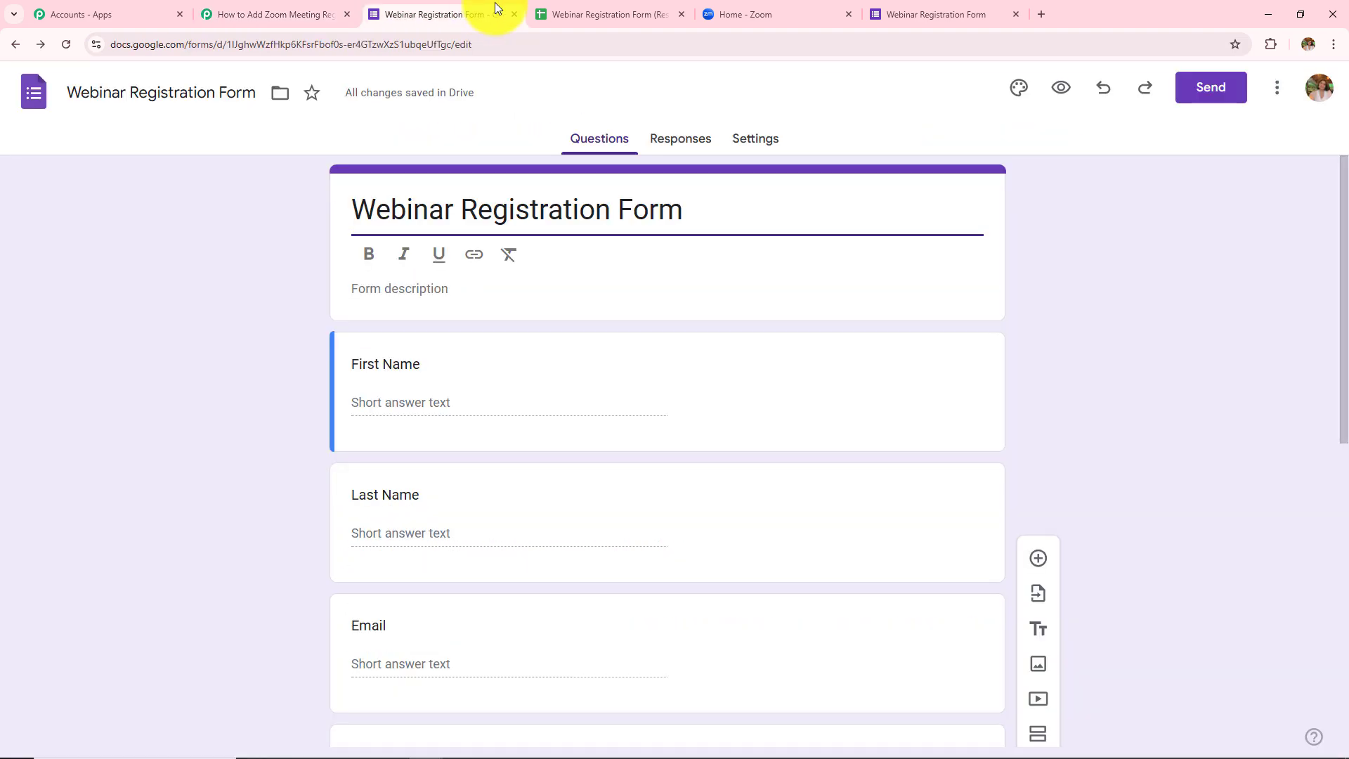
{"action": "left_click", "coordinate": [605, 11]}
{"action": "left_click", "coordinate": [933, 6]}
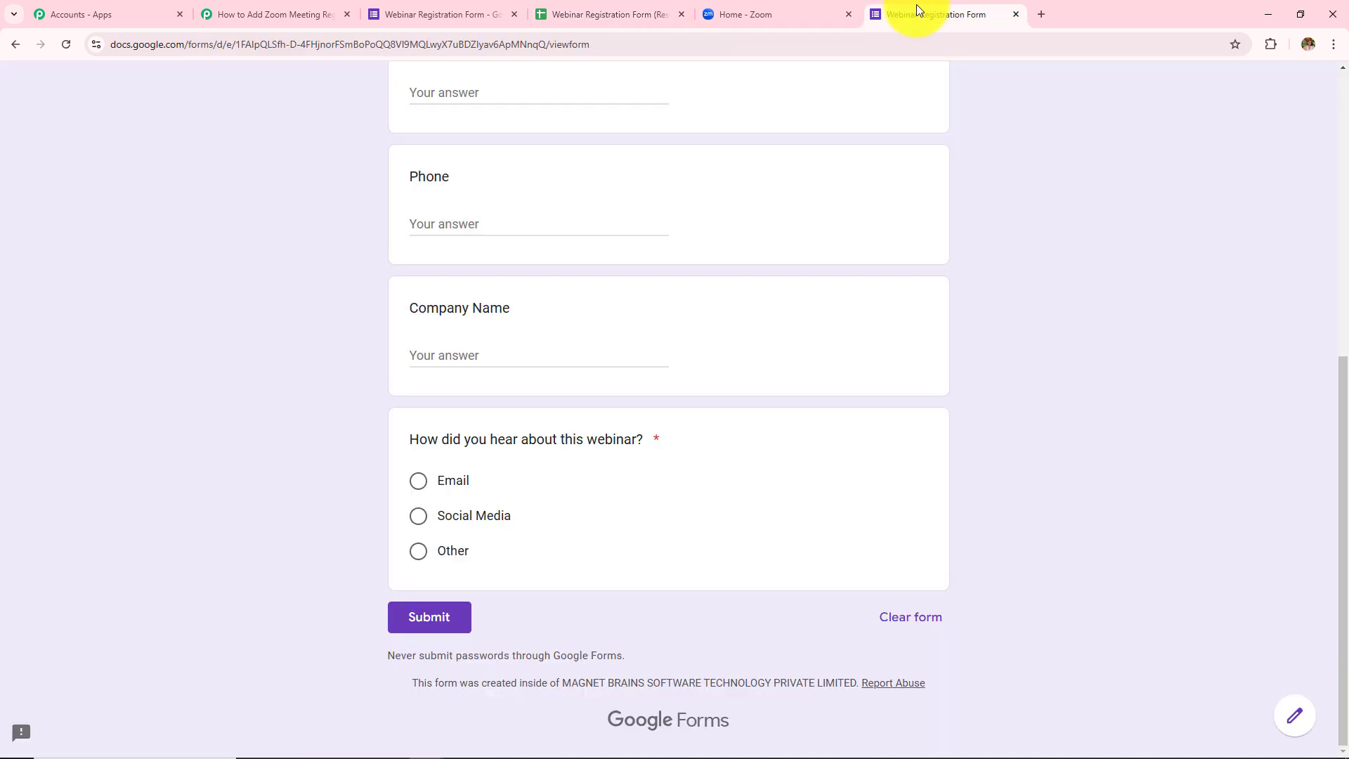
Step: Submit a test registration with a first name, last name, email and phone, company Magnet Brains, and Social Media as the source
{"action": "scroll", "coordinate": [585, 281], "scroll_direction": "up", "scroll_amount": 7}
{"action": "left_click", "coordinate": [526, 337]}
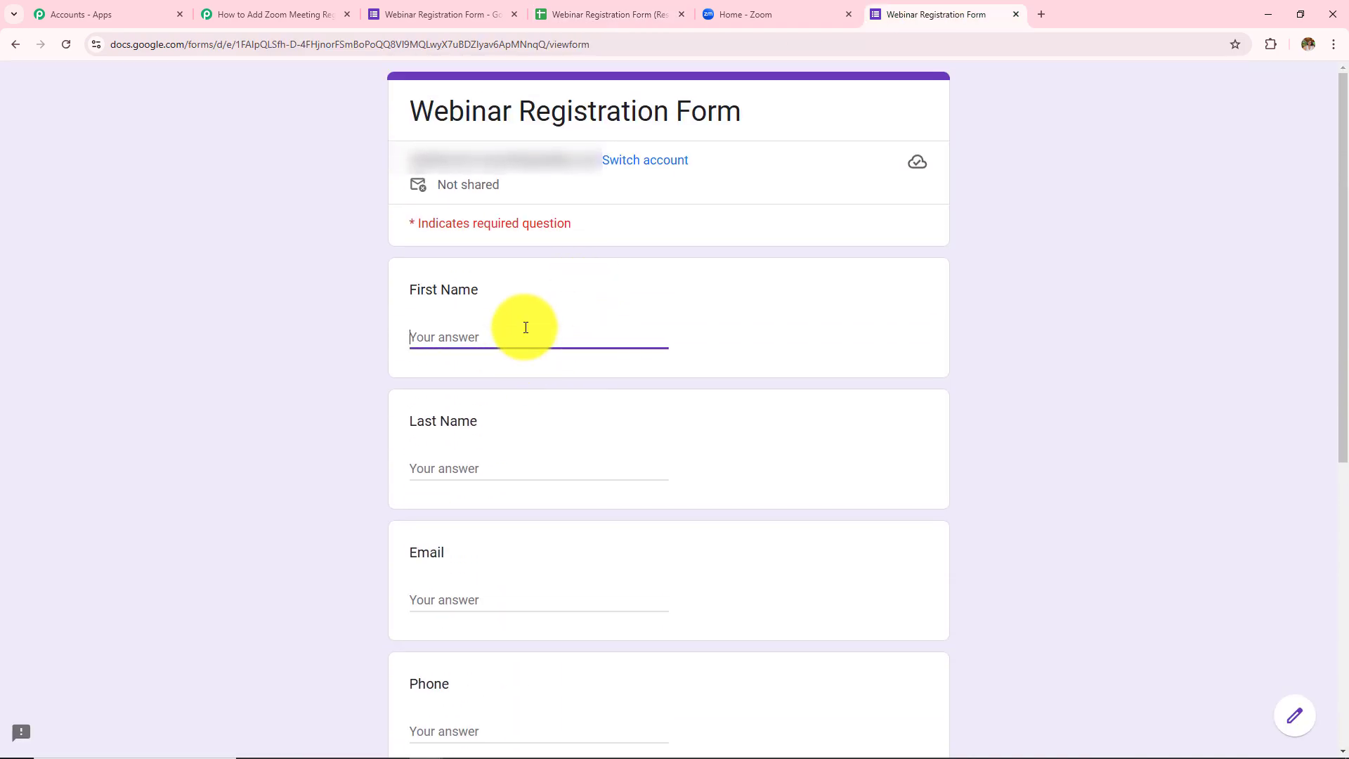
{"action": "type", "text": "New"}
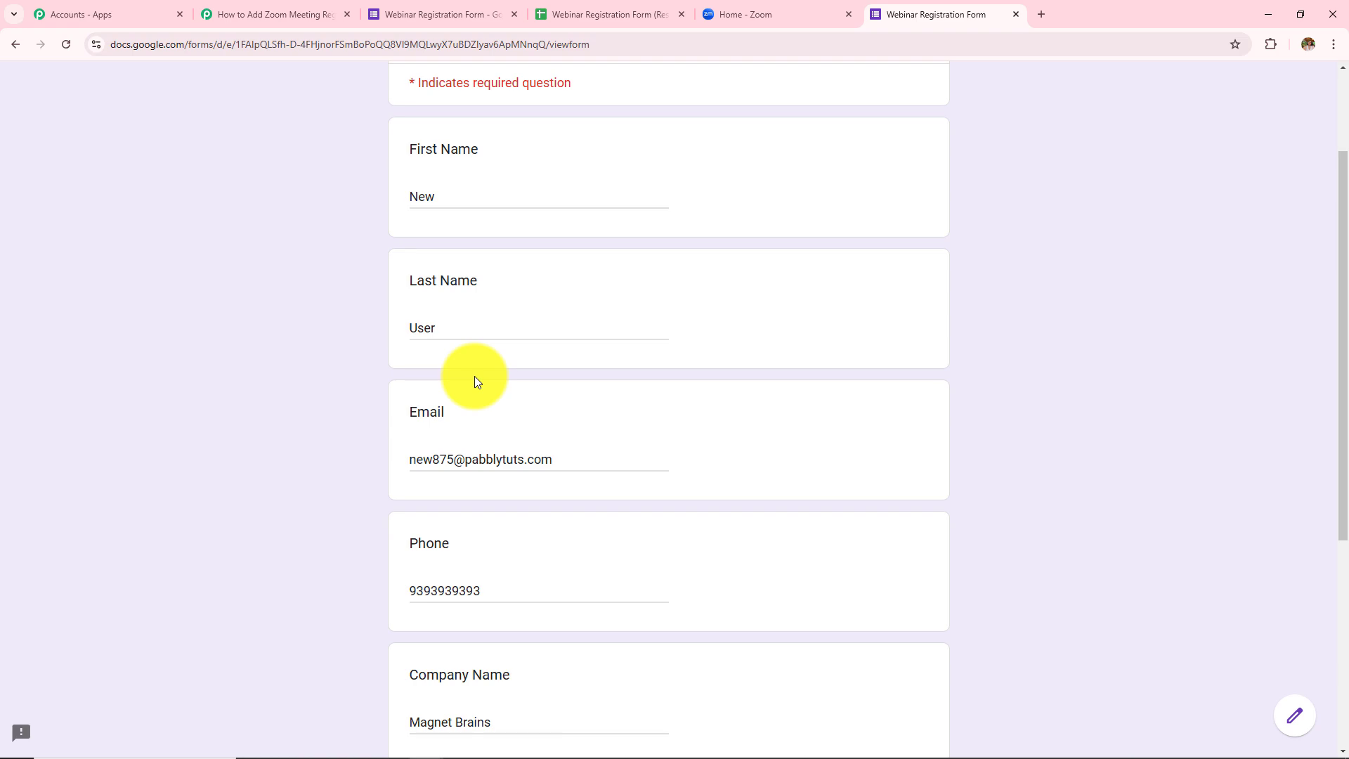
{"action": "scroll", "coordinate": [474, 376], "scroll_direction": "down", "scroll_amount": 4}
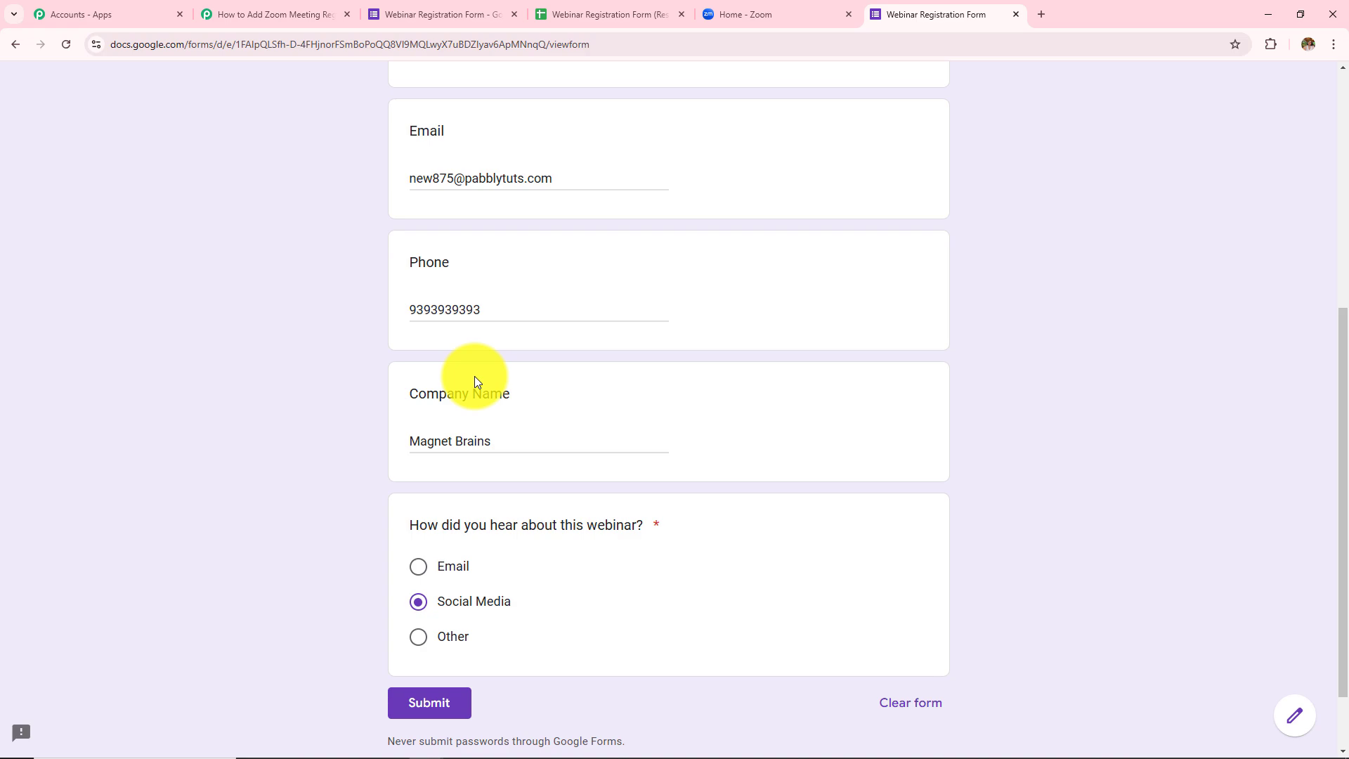
{"action": "scroll", "coordinate": [475, 377], "scroll_direction": "down", "scroll_amount": 2}
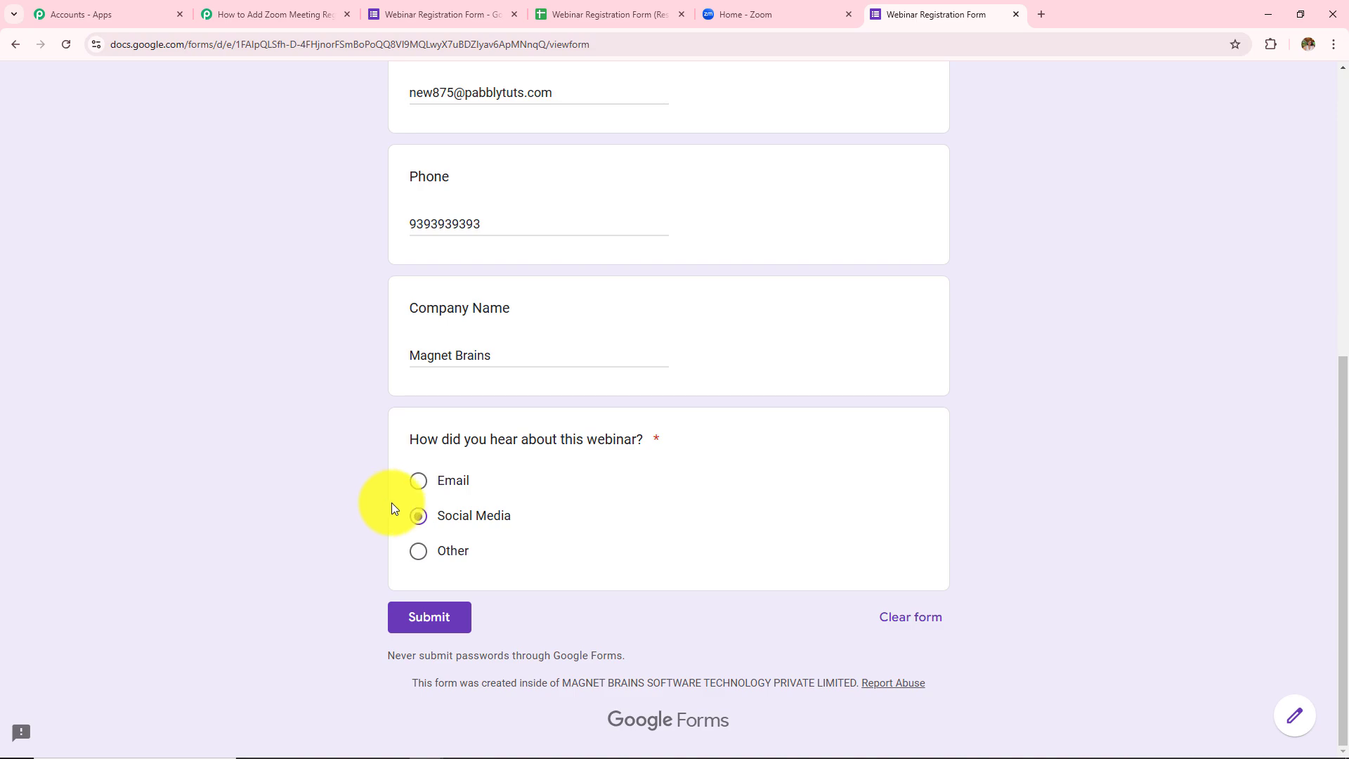
{"action": "left_click", "coordinate": [411, 622]}
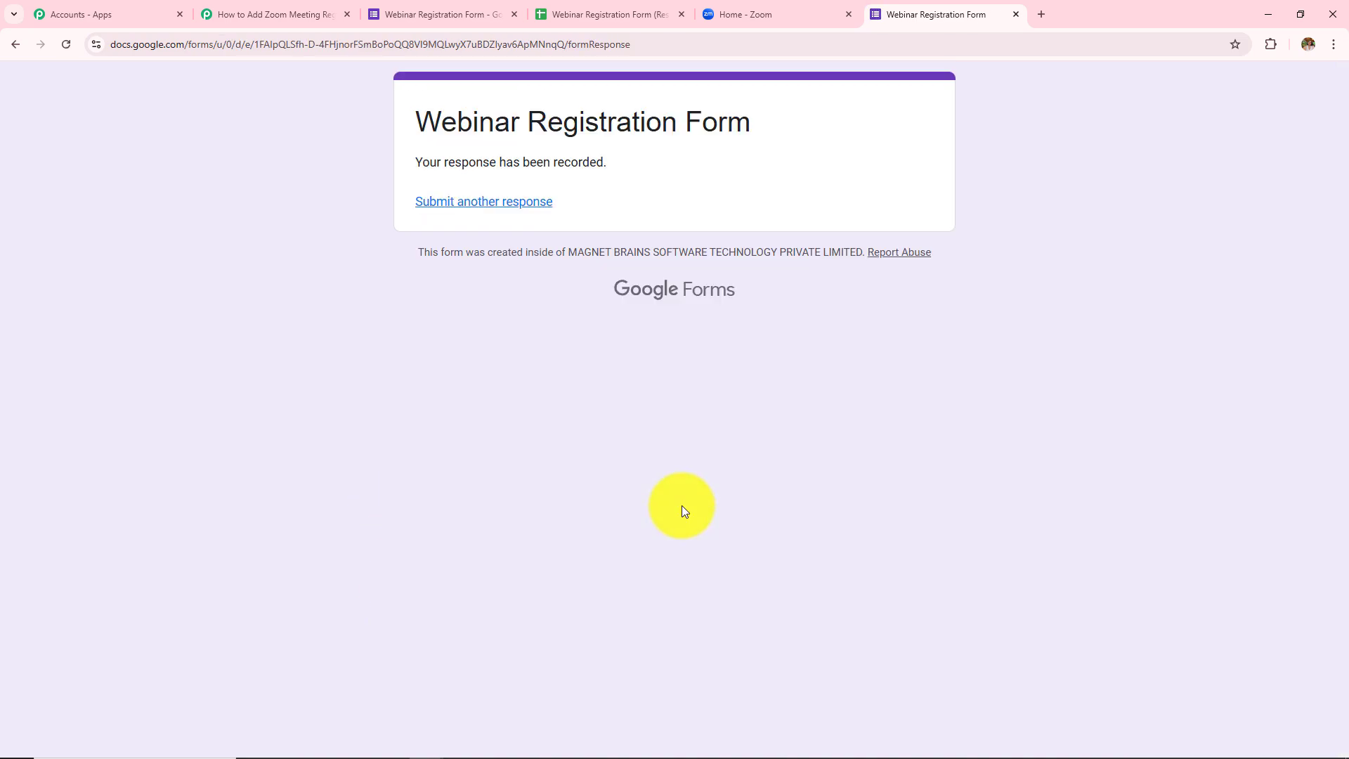
{"action": "left_click_drag", "start_coordinate": [415, 120], "coordinate": [870, 181]}
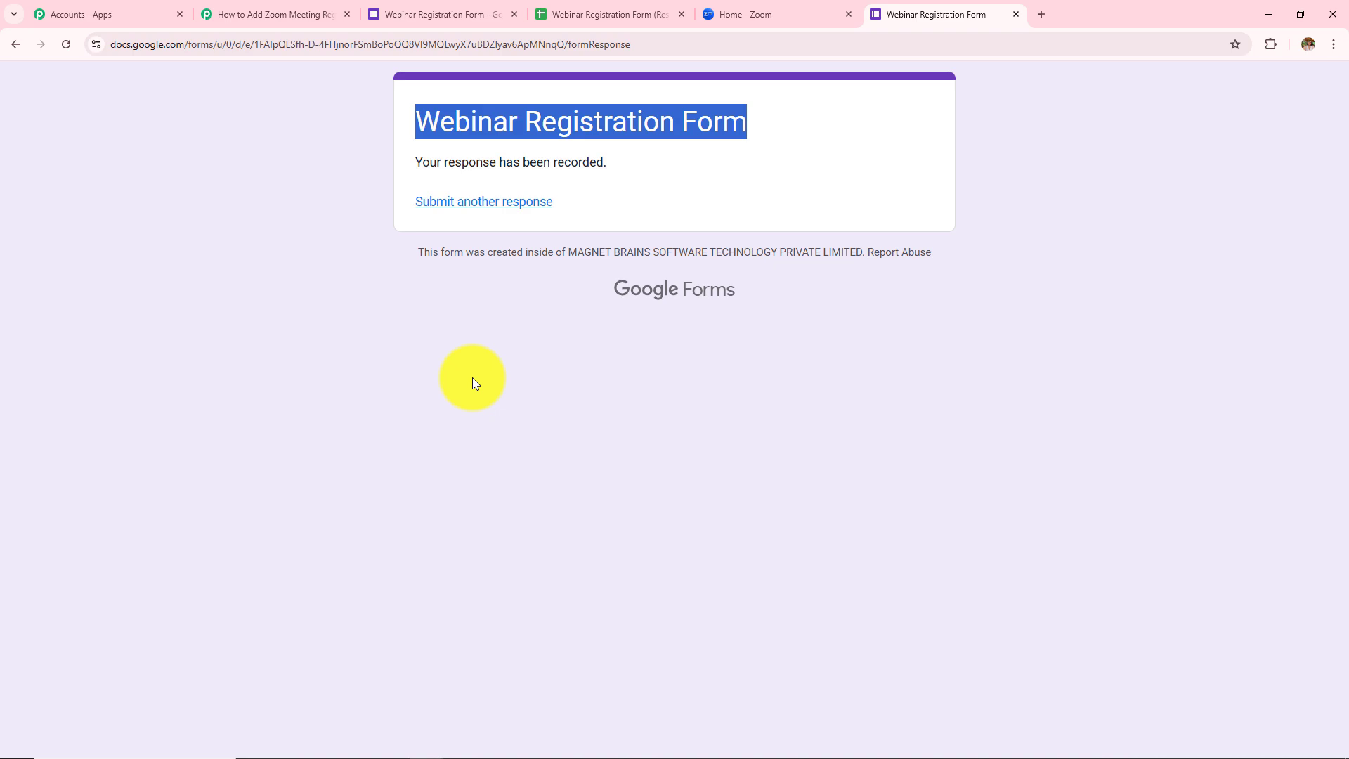
Step: Check the test registration's row in the response spreadsheet and widen the Email column to fit the address
{"action": "left_click", "coordinate": [610, 12]}
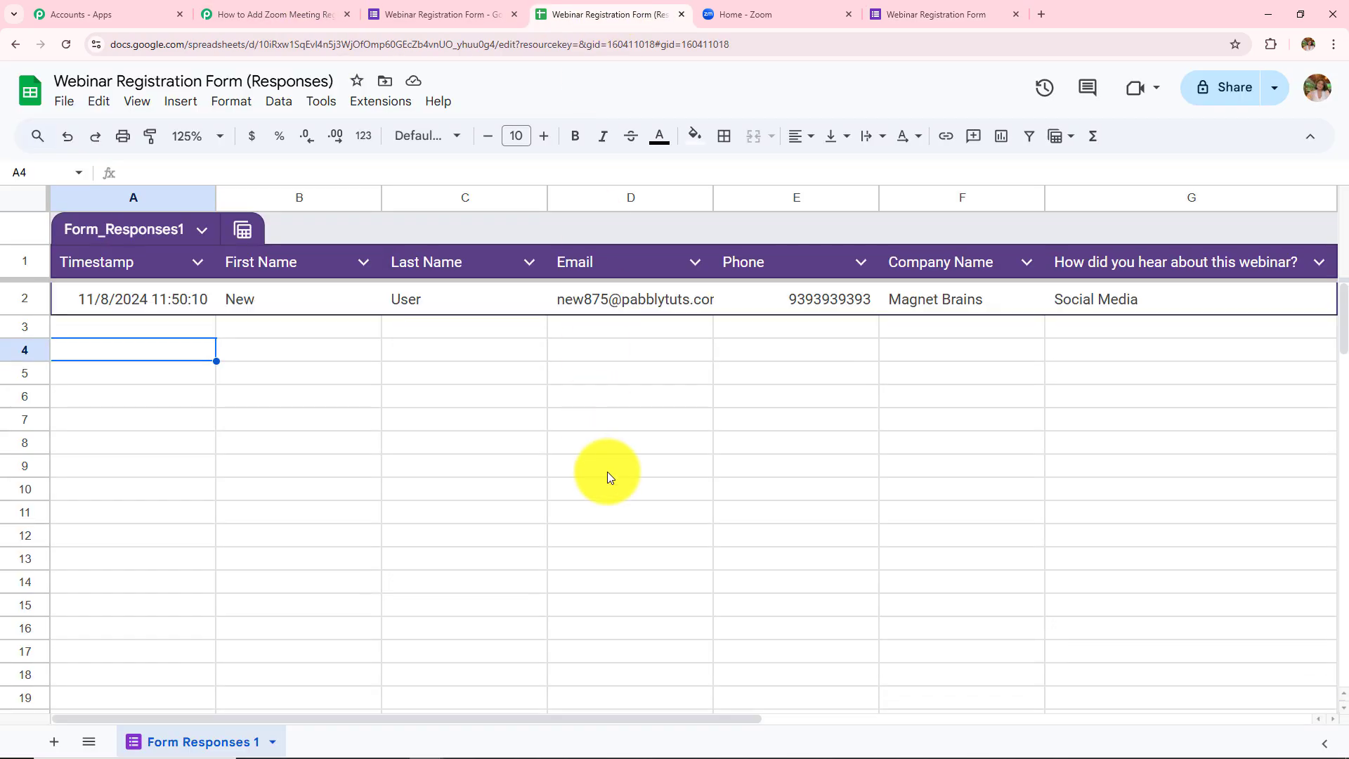
{"action": "left_click", "coordinate": [348, 393]}
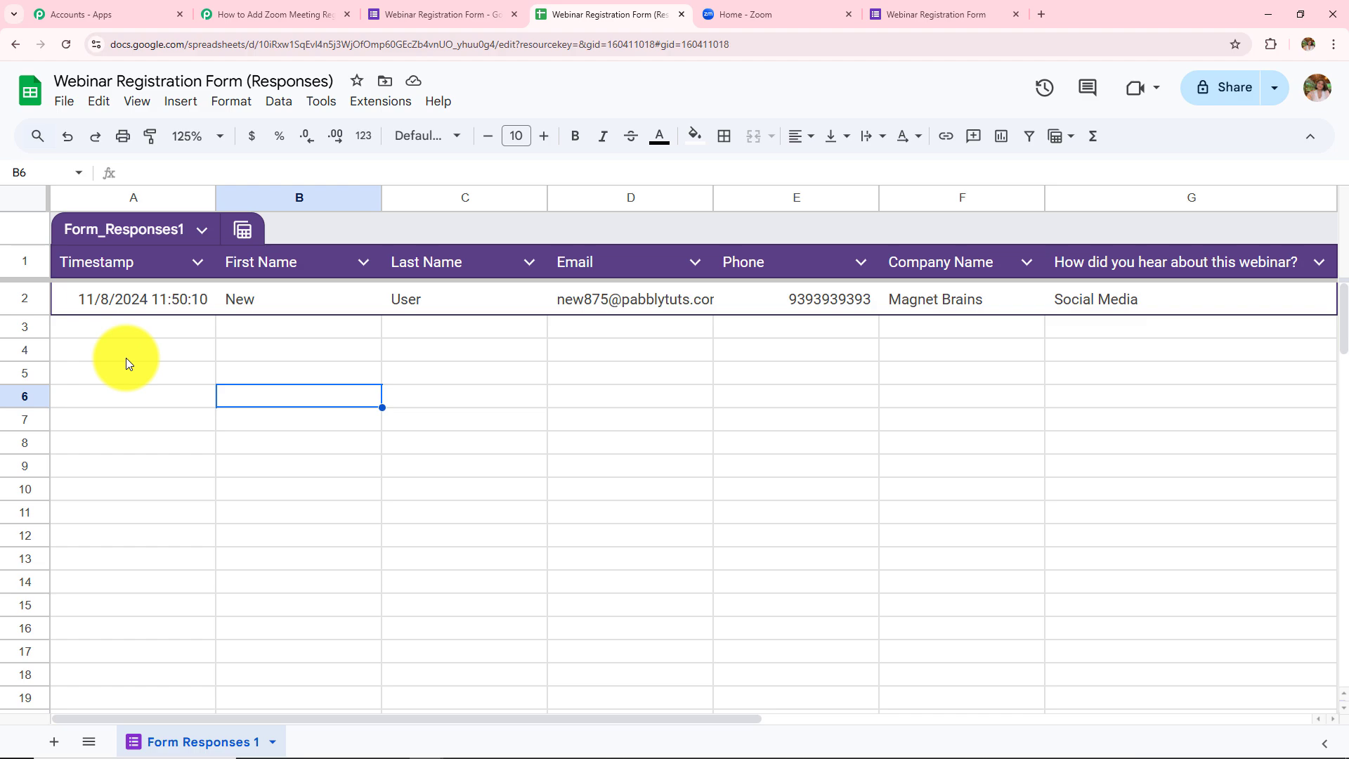
{"action": "key", "text": "Right"}
{"action": "key", "text": "Right"}
{"action": "key", "text": "Right"}
{"action": "key", "text": "Right"}
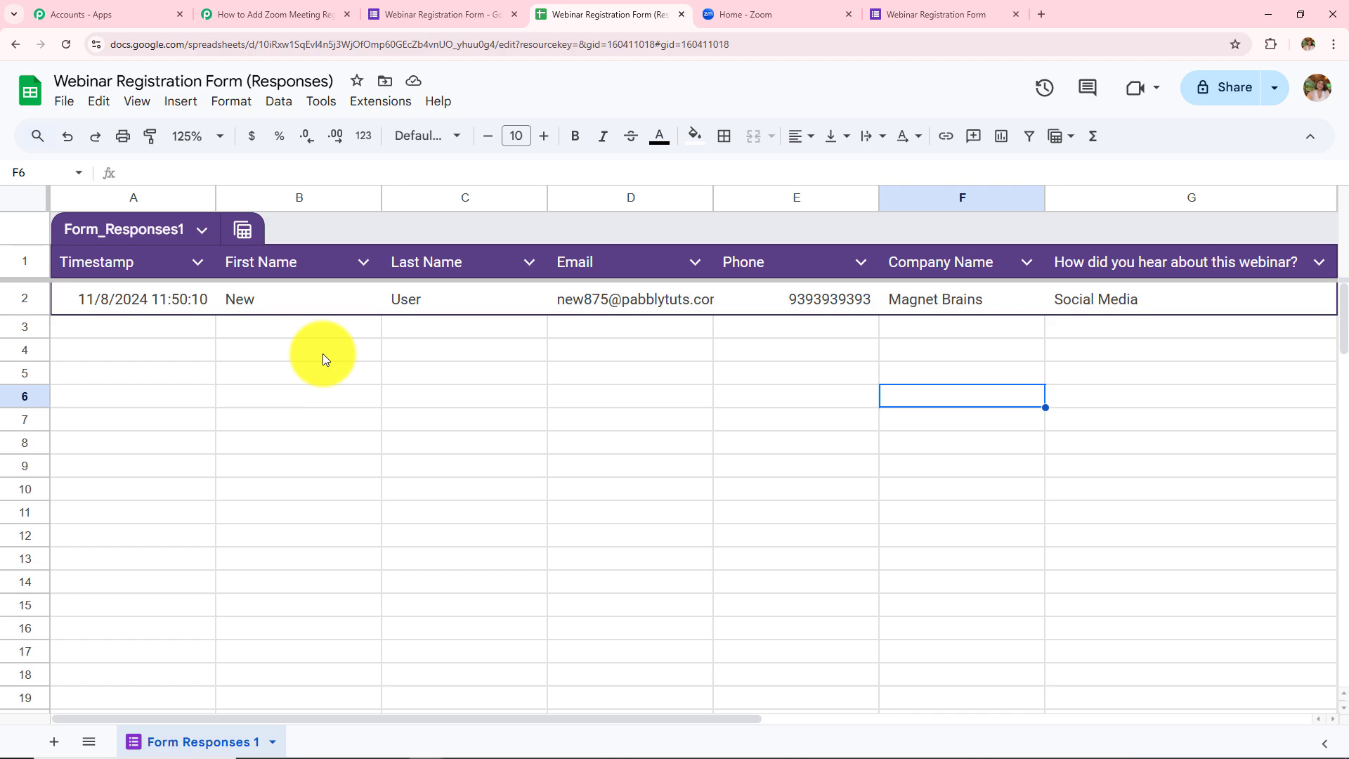
{"action": "key", "text": "Right"}
{"action": "key", "text": "Right"}
{"action": "key", "text": "Right"}
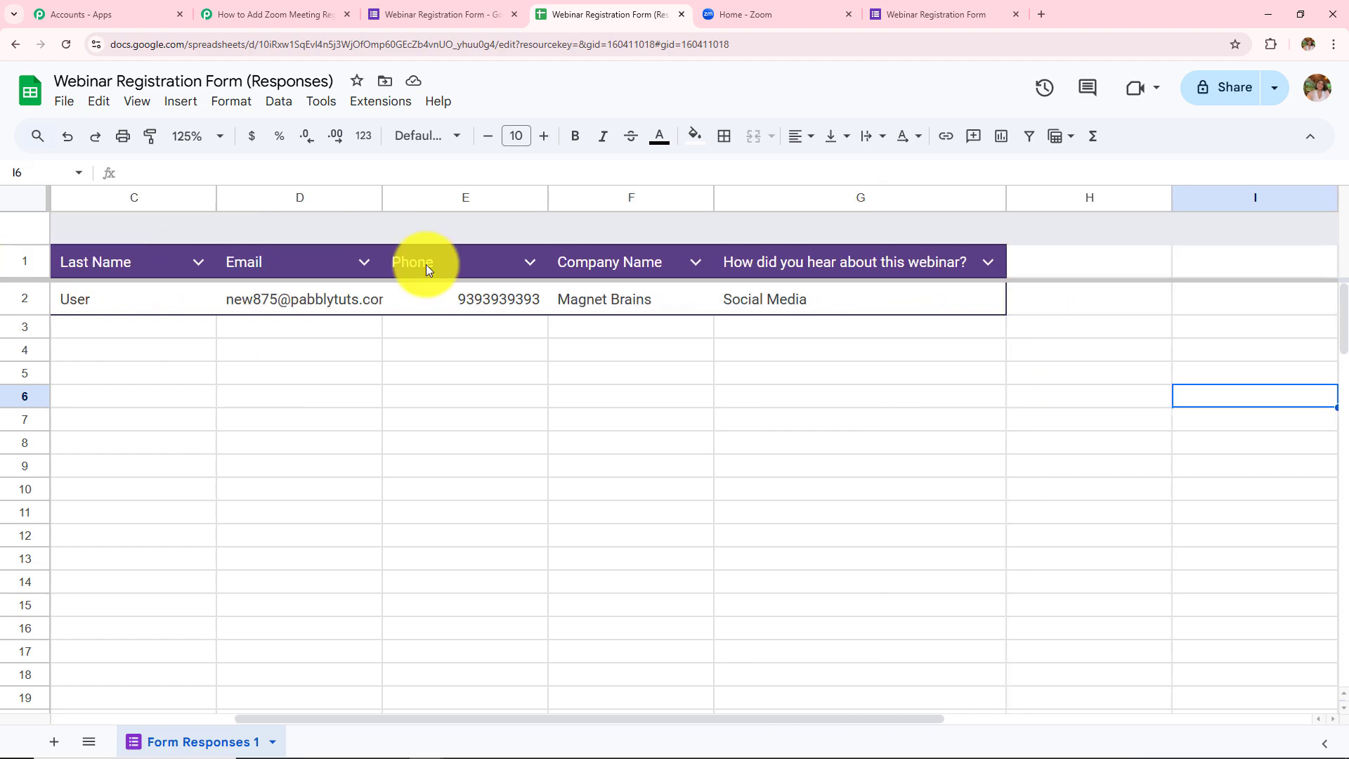
{"action": "left_click_drag", "start_coordinate": [383, 197], "coordinate": [417, 197]}
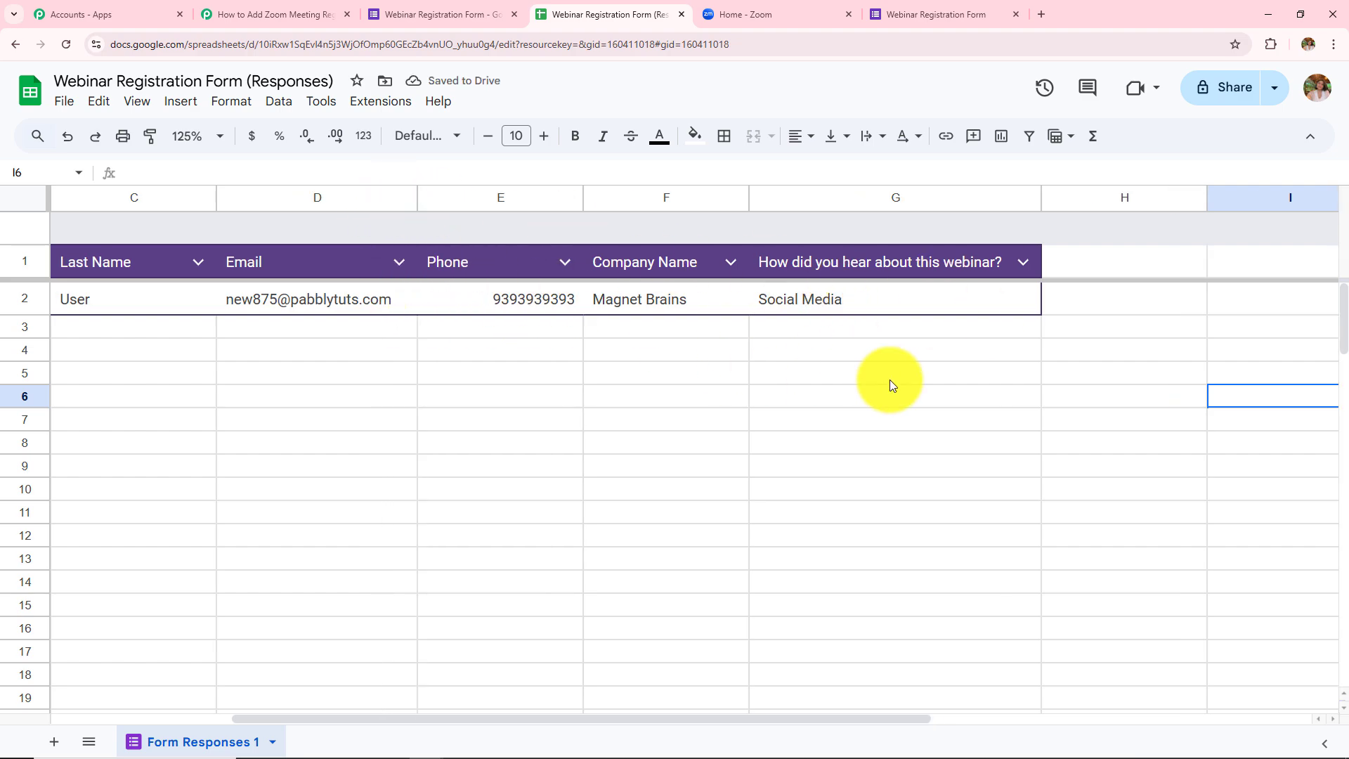
Step: Check the test response captured by the Google Forms trigger in Pabbly Connect, including the name, email, phone and company values
{"action": "left_click", "coordinate": [266, 14]}
{"action": "scroll", "coordinate": [636, 619], "scroll_direction": "down", "scroll_amount": 3}
{"action": "scroll", "coordinate": [639, 619], "scroll_direction": "down", "scroll_amount": 4}
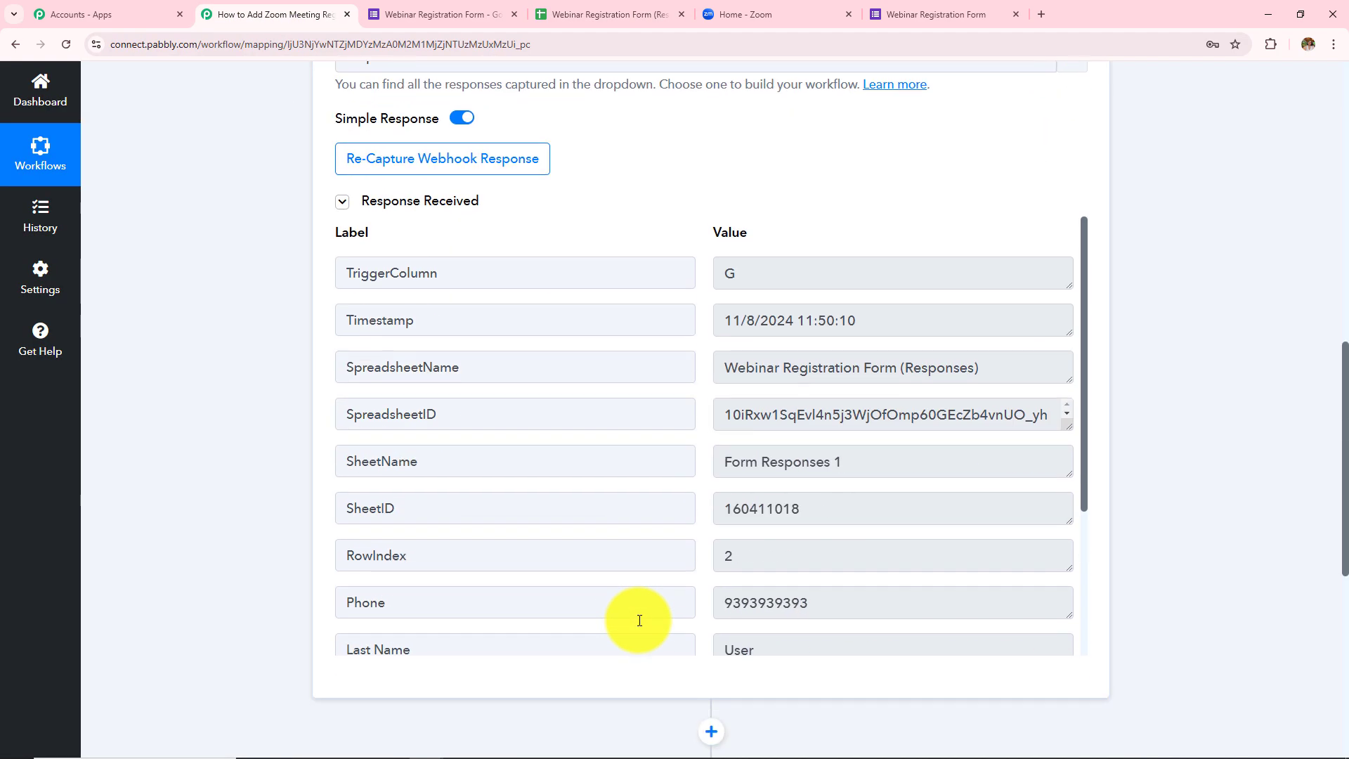
{"action": "scroll", "coordinate": [639, 620], "scroll_direction": "down", "scroll_amount": 3}
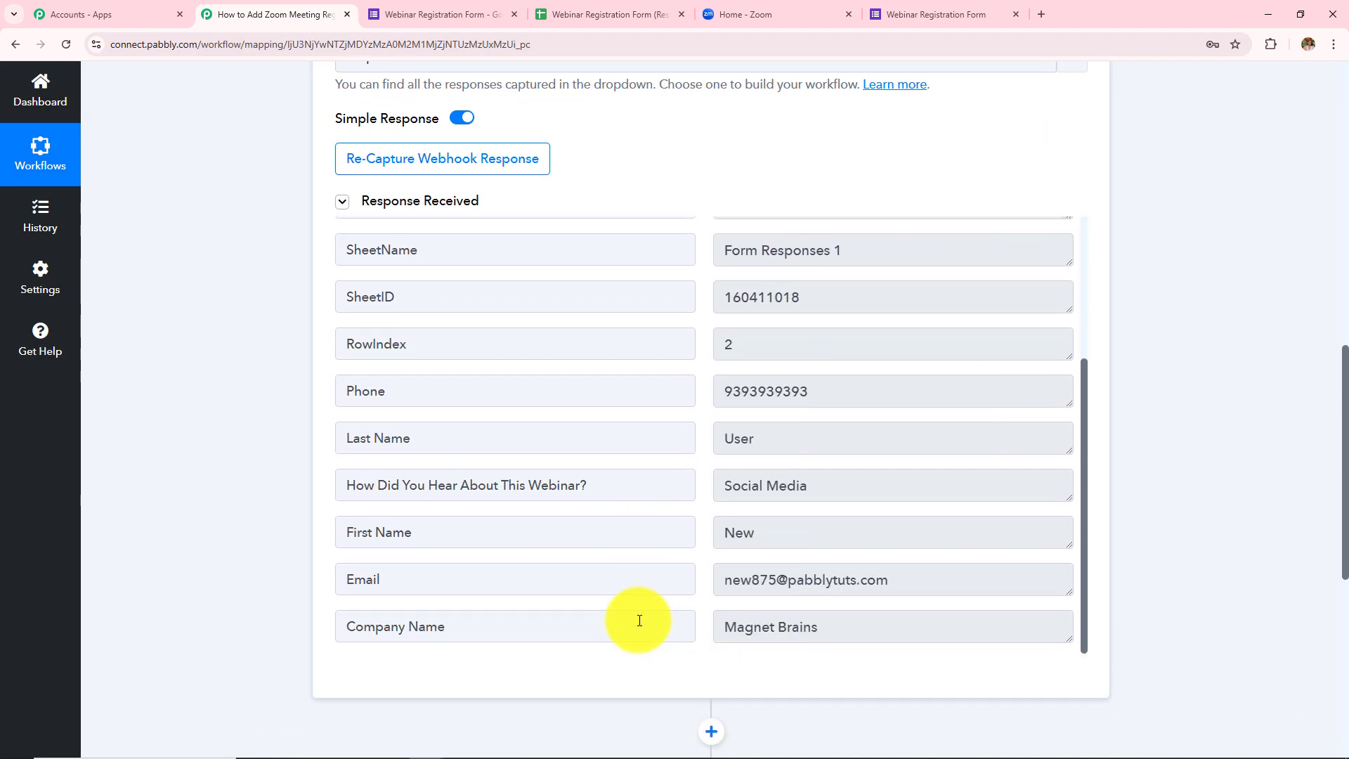
{"action": "scroll", "coordinate": [845, 500], "scroll_direction": "down", "scroll_amount": 1}
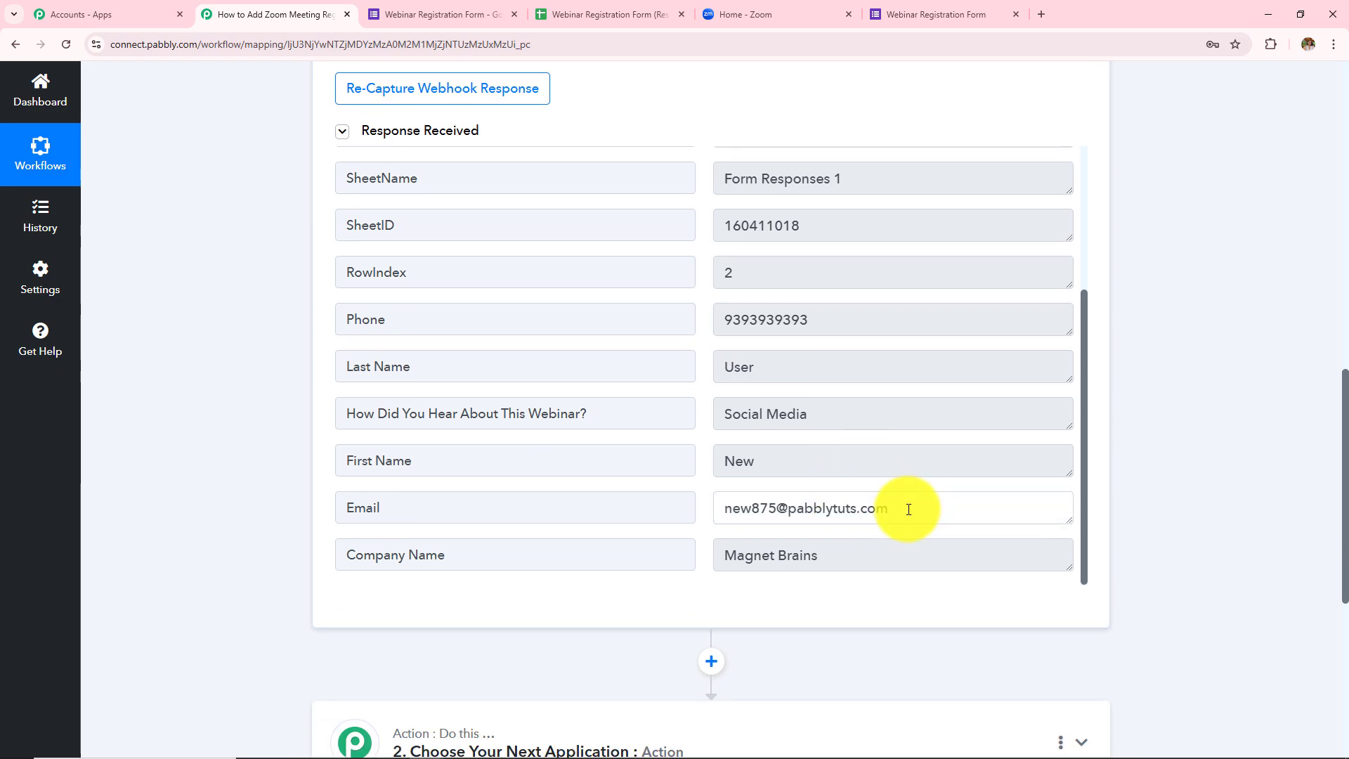
{"action": "left_click_drag", "start_coordinate": [903, 506], "coordinate": [648, 458]}
{"action": "left_click_drag", "start_coordinate": [828, 368], "coordinate": [736, 355]}
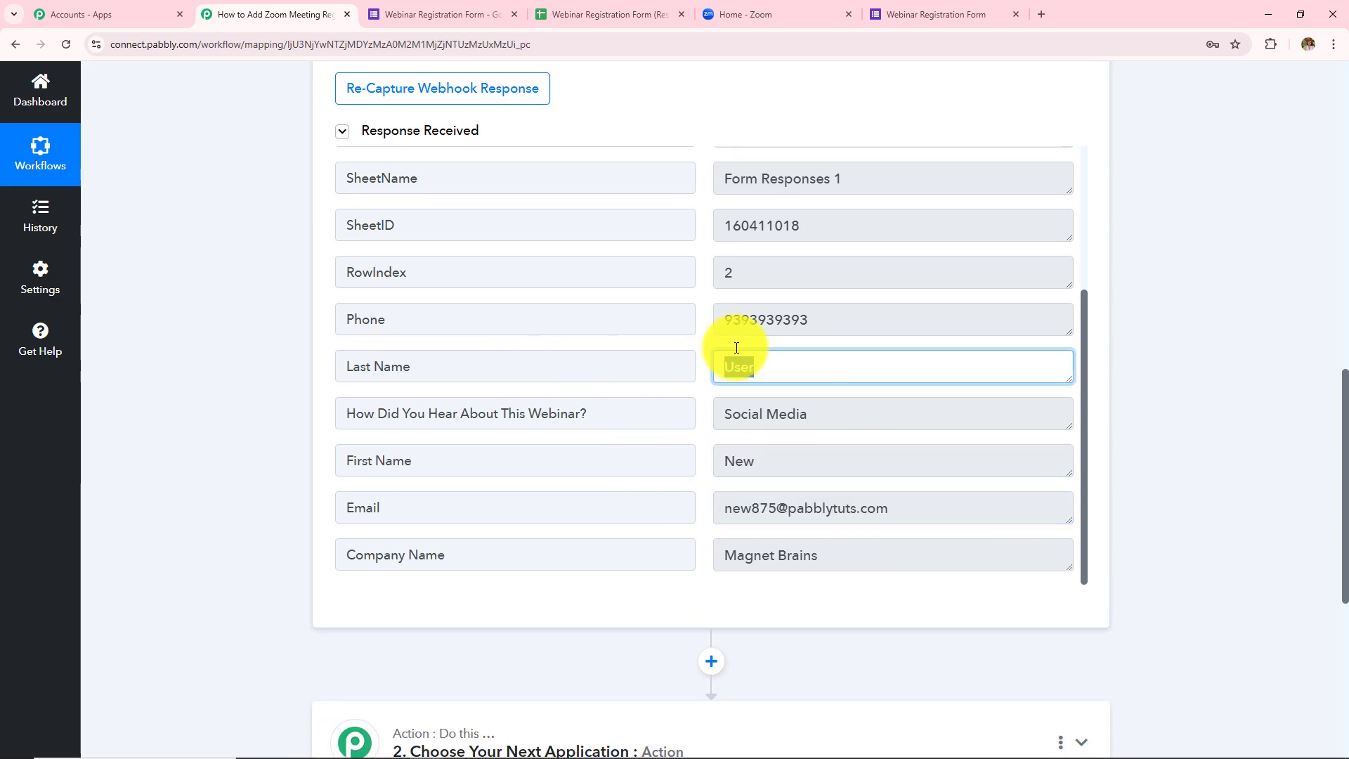
{"action": "left_click_drag", "start_coordinate": [813, 314], "coordinate": [587, 323]}
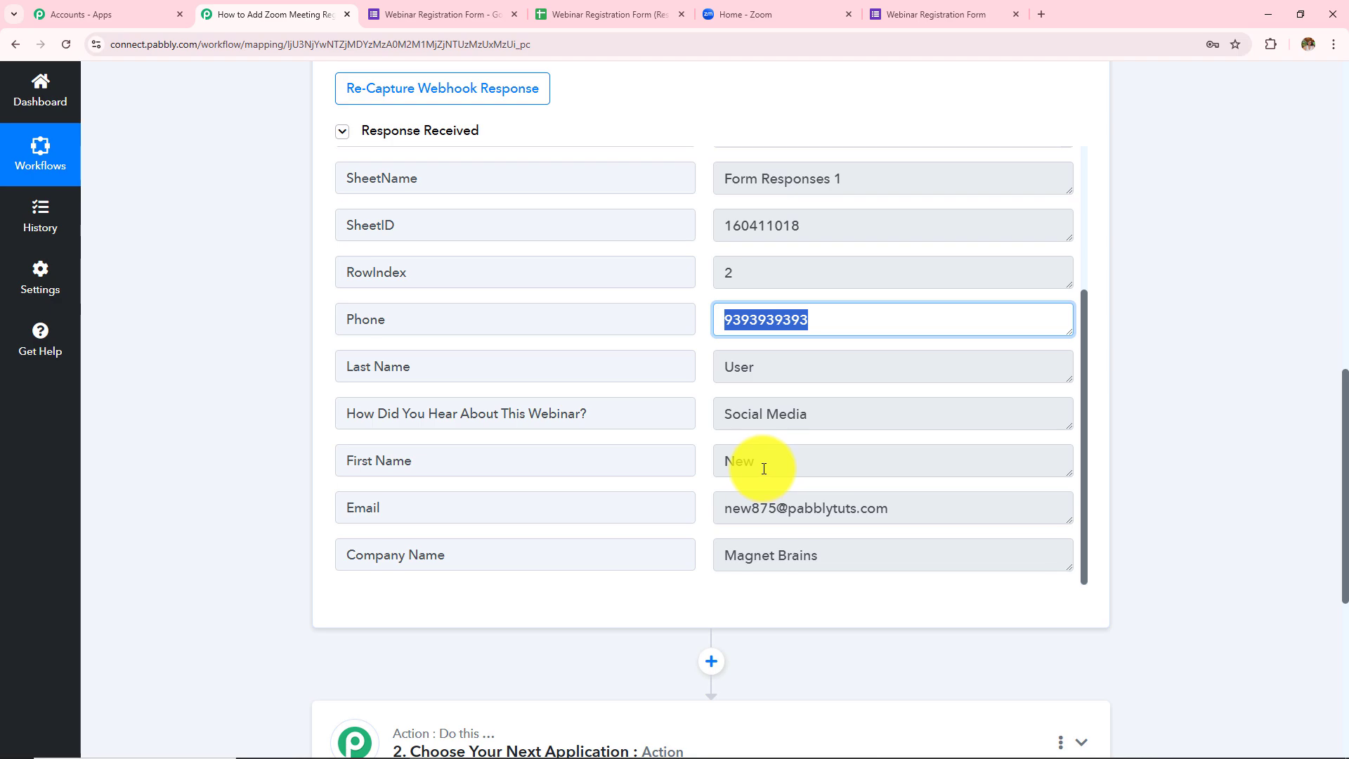
{"action": "scroll", "coordinate": [297, 399], "scroll_direction": "up", "scroll_amount": 7}
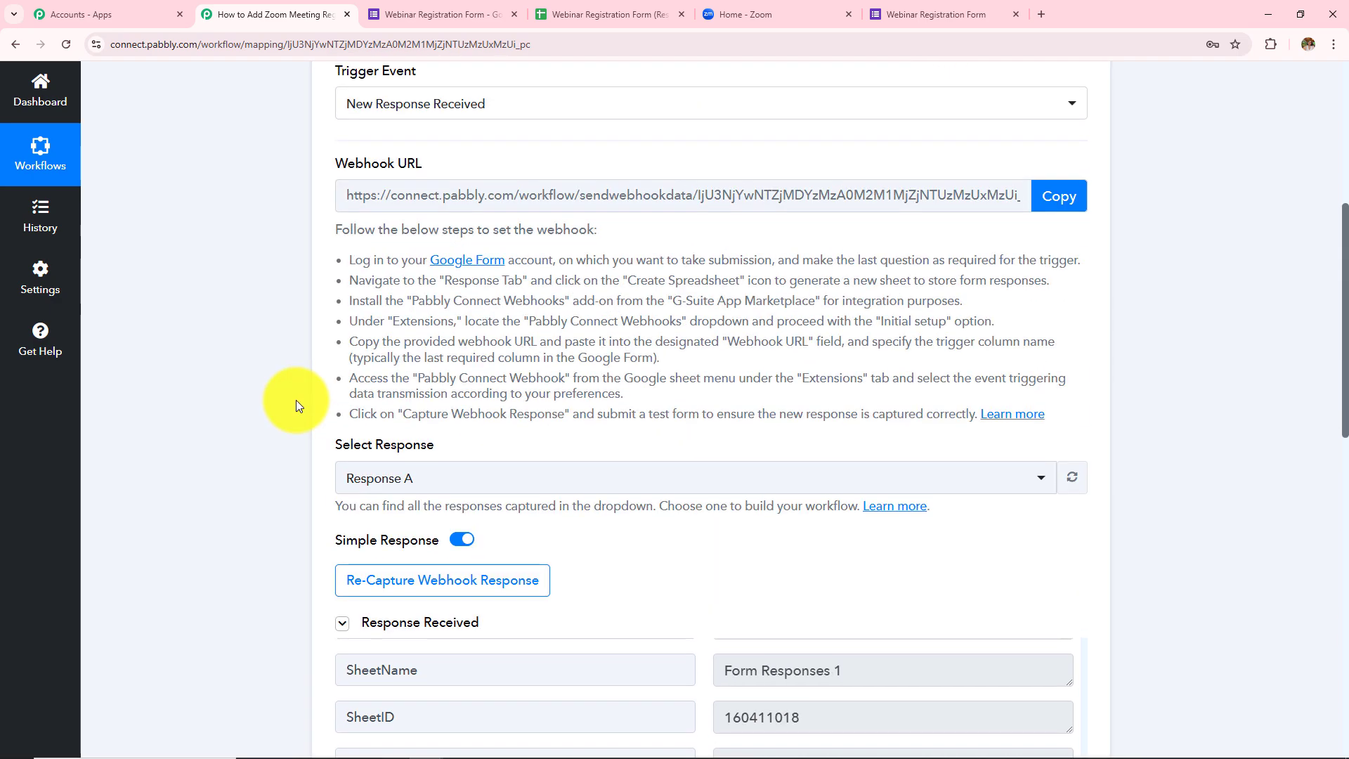
{"action": "scroll", "coordinate": [368, 250], "scroll_direction": "up", "scroll_amount": 4}
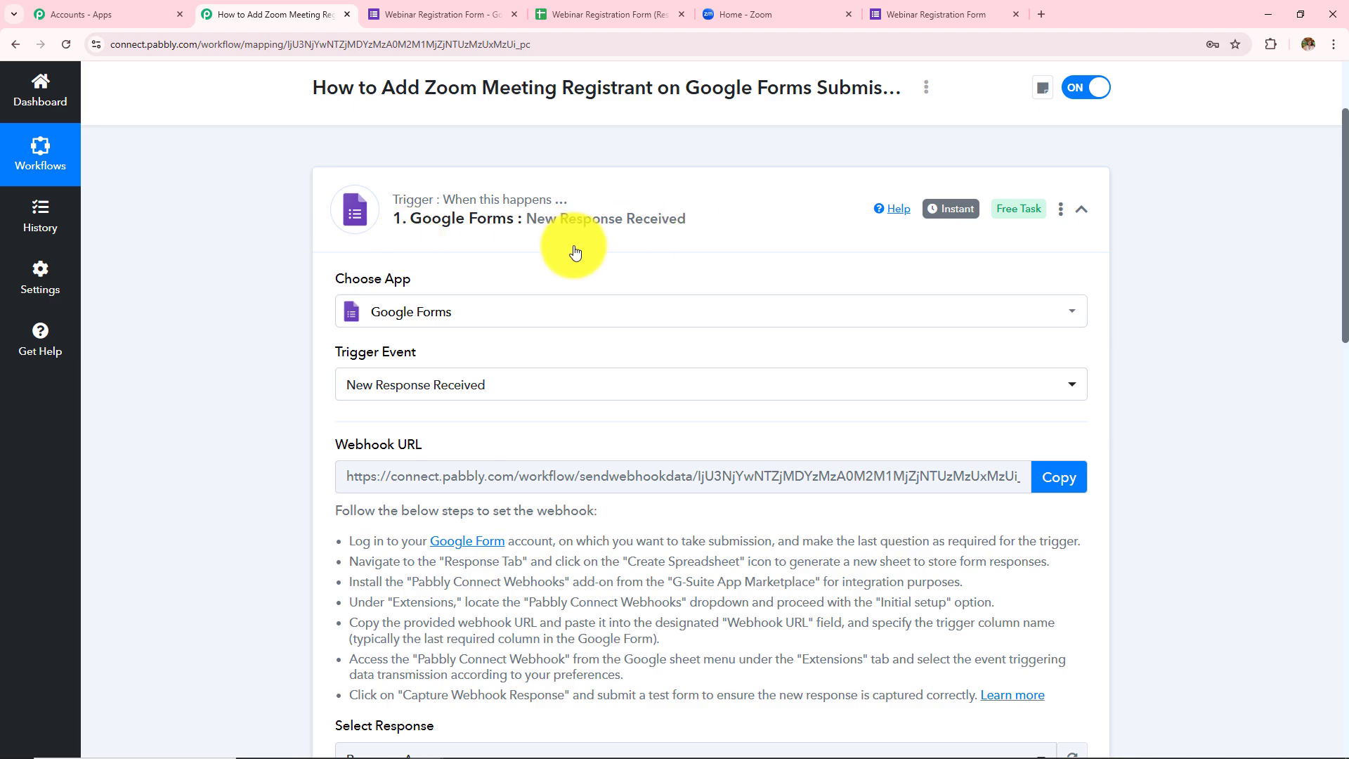
Step: Look over the form's submission confirmation and its editor, and return to the Google Forms trigger in Pabbly Connect
{"action": "left_click", "coordinate": [927, 14]}
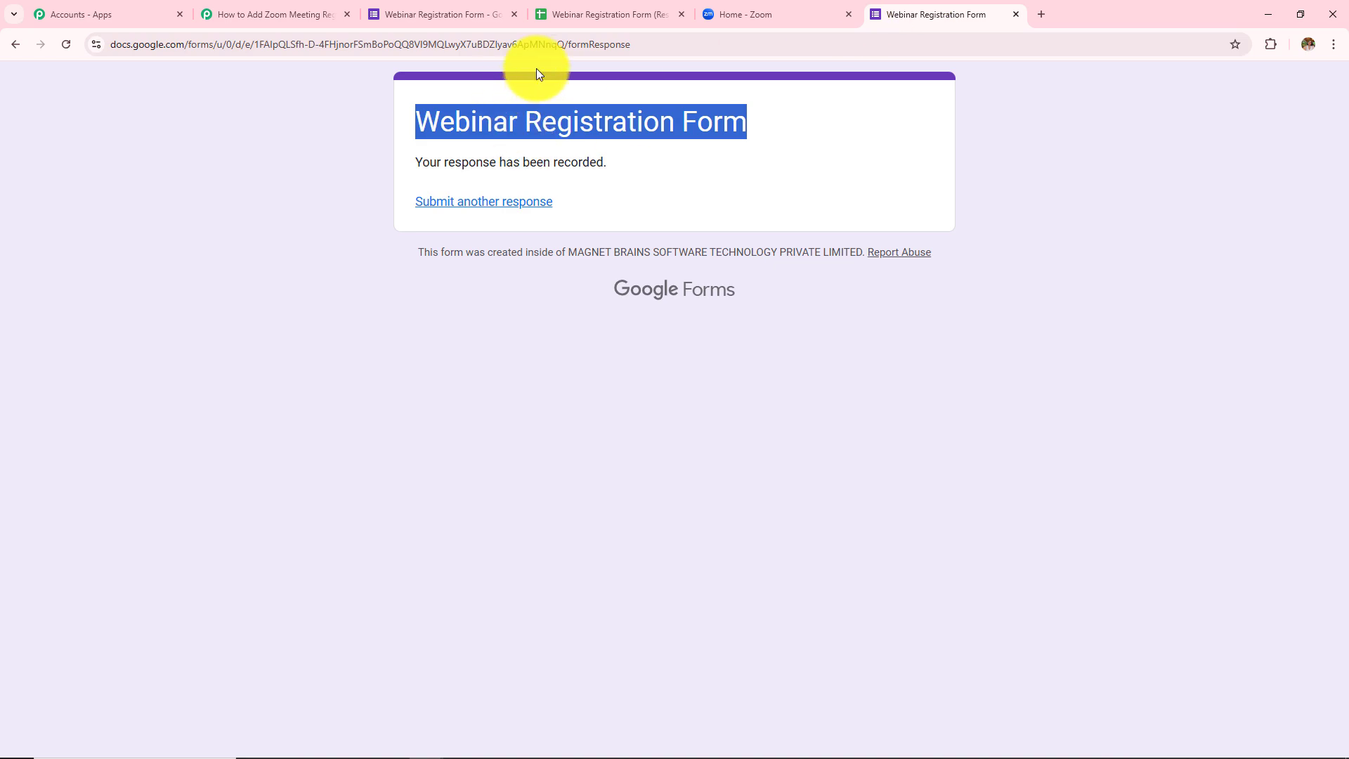
{"action": "left_click", "coordinate": [434, 13]}
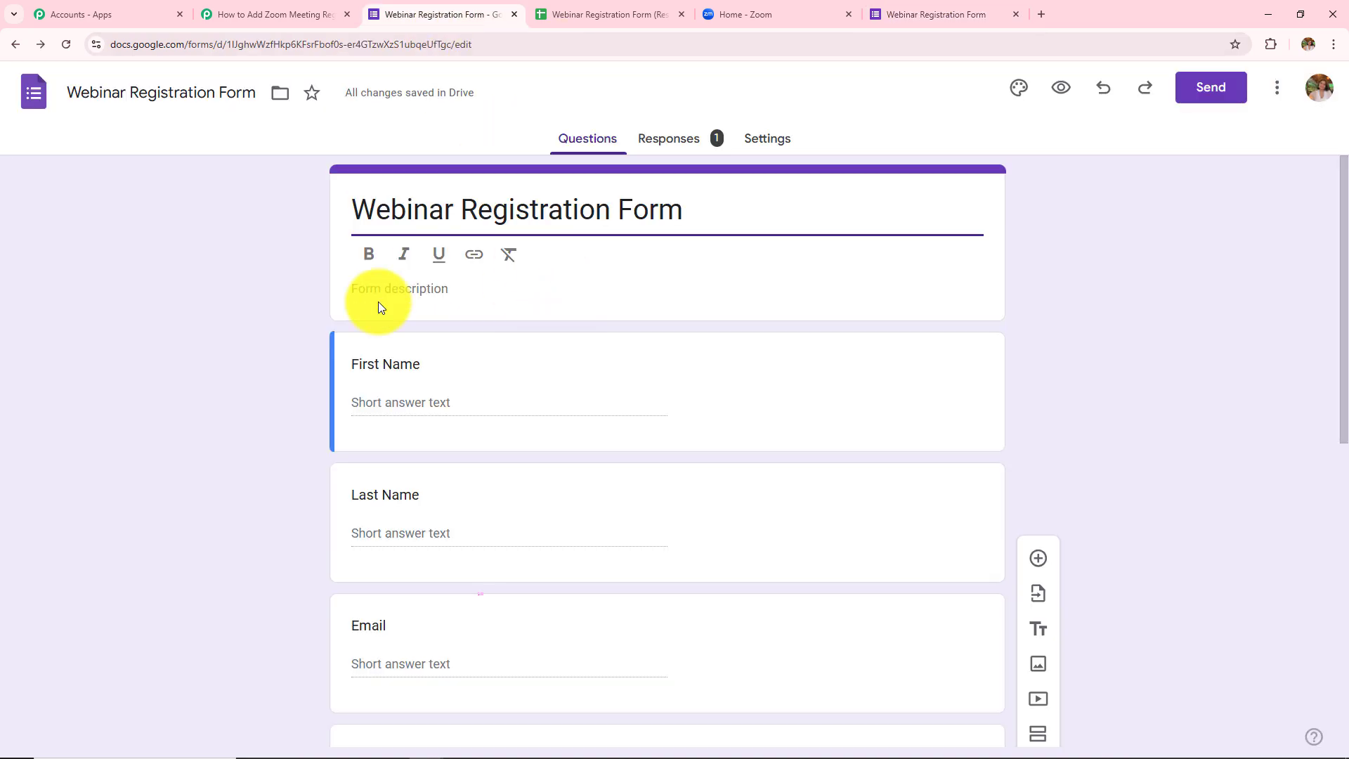
{"action": "left_click", "coordinate": [281, 17]}
{"action": "scroll", "coordinate": [542, 459], "scroll_direction": "down", "scroll_amount": 3}
{"action": "scroll", "coordinate": [549, 475], "scroll_direction": "up", "scroll_amount": 5}
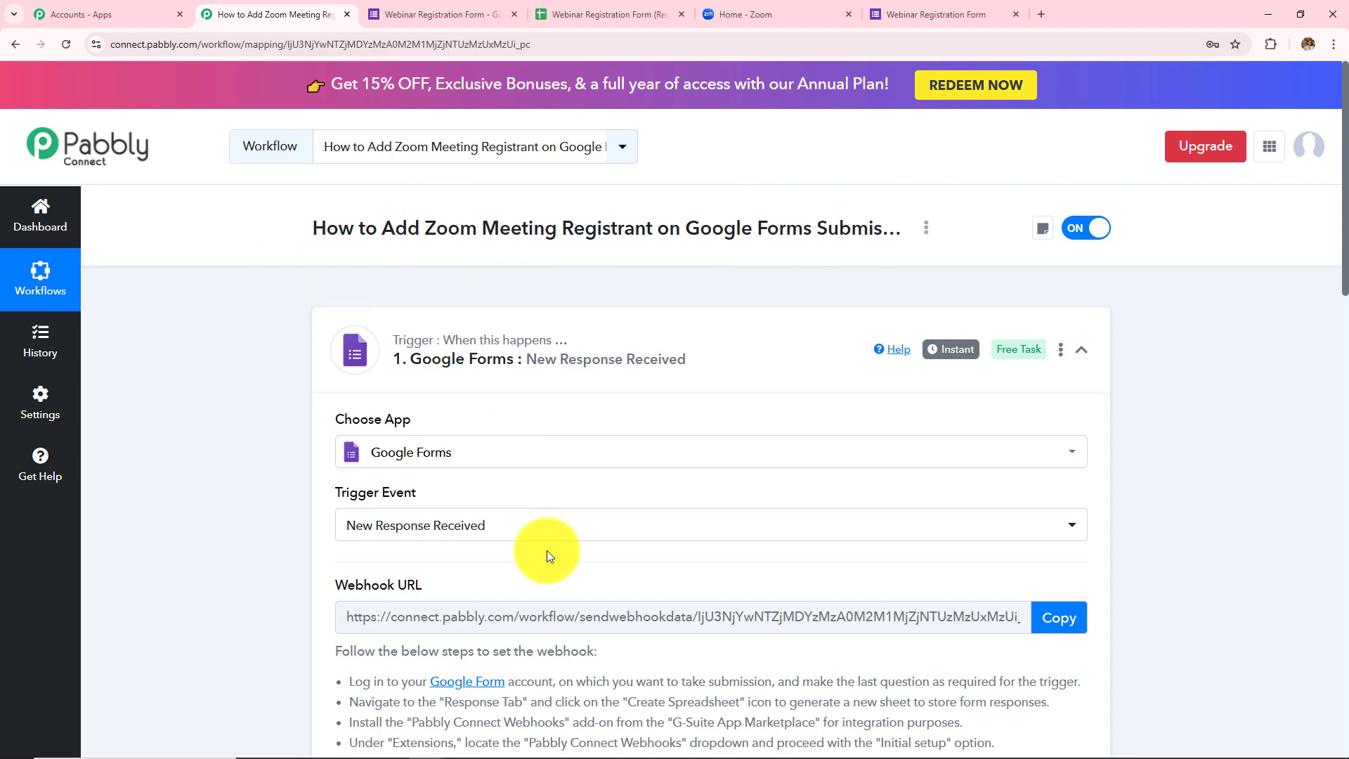
Step: Set the workflow's second step to the Zoom app with the Add Meeting Registrant action event
{"action": "scroll", "coordinate": [549, 555], "scroll_direction": "down", "scroll_amount": 15}
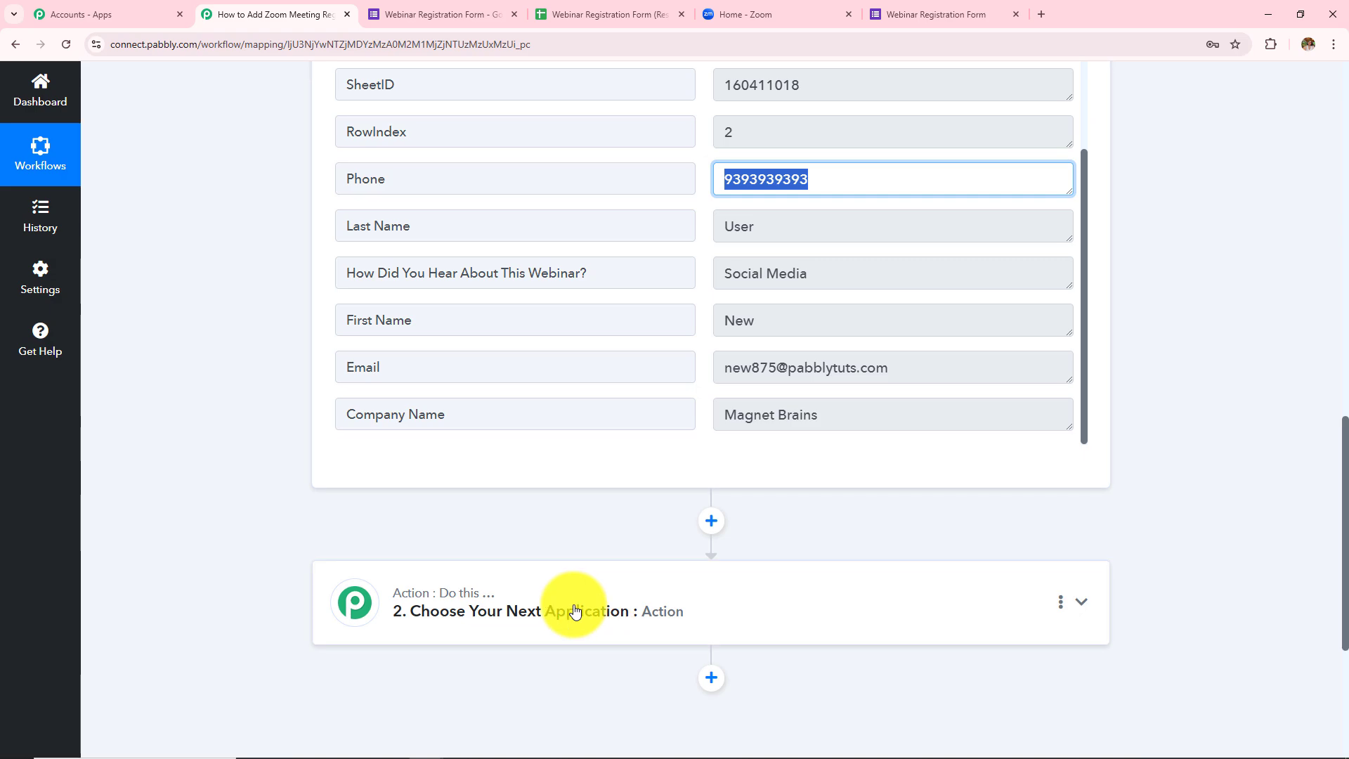
{"action": "left_click", "coordinate": [679, 611]}
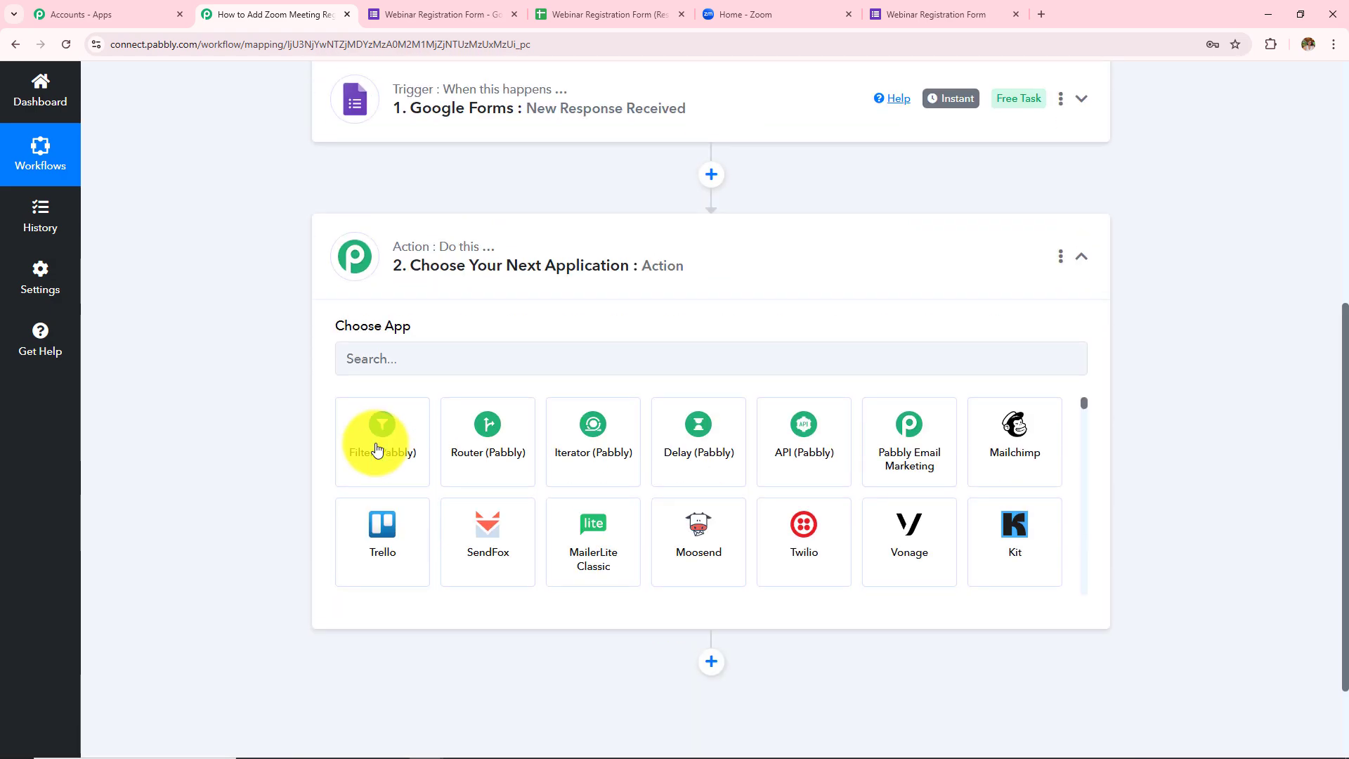
{"action": "left_click", "coordinate": [438, 364]}
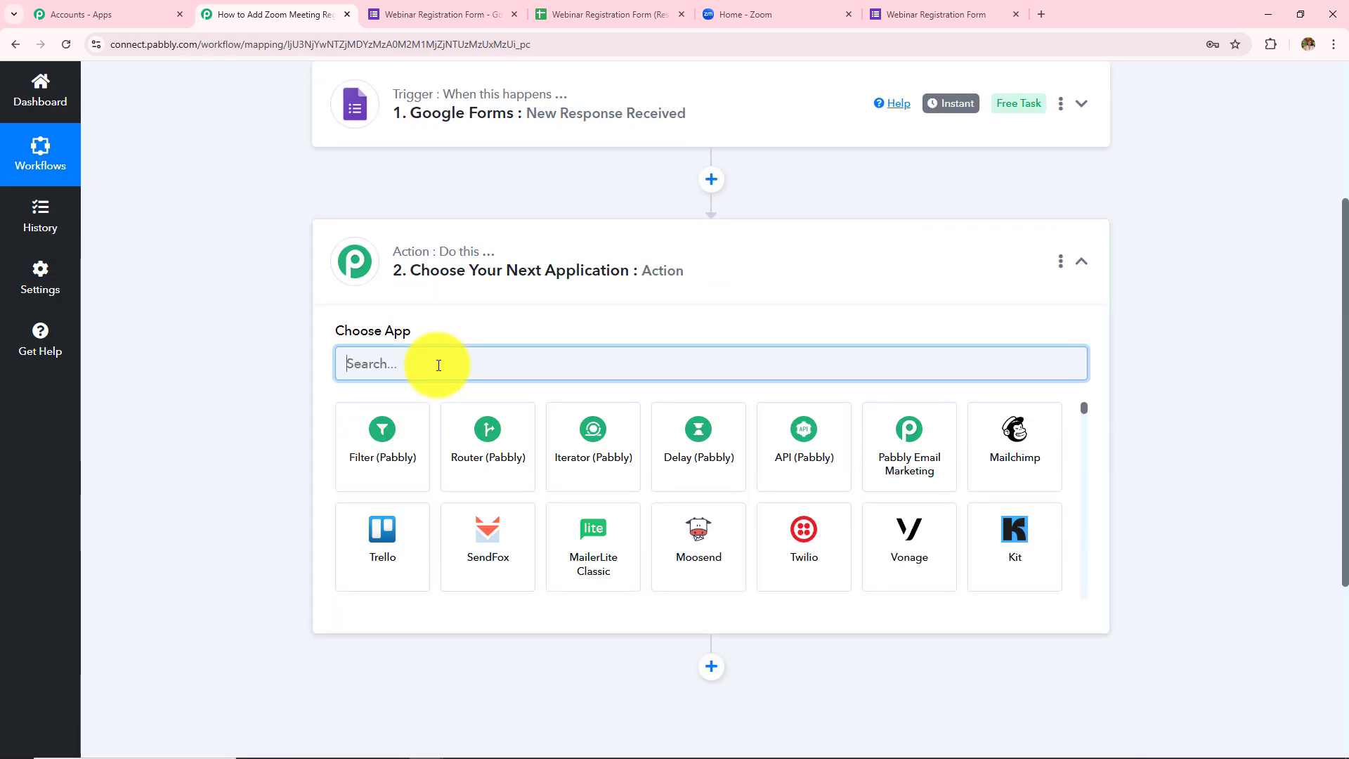
{"action": "type", "text": "Zoom"}
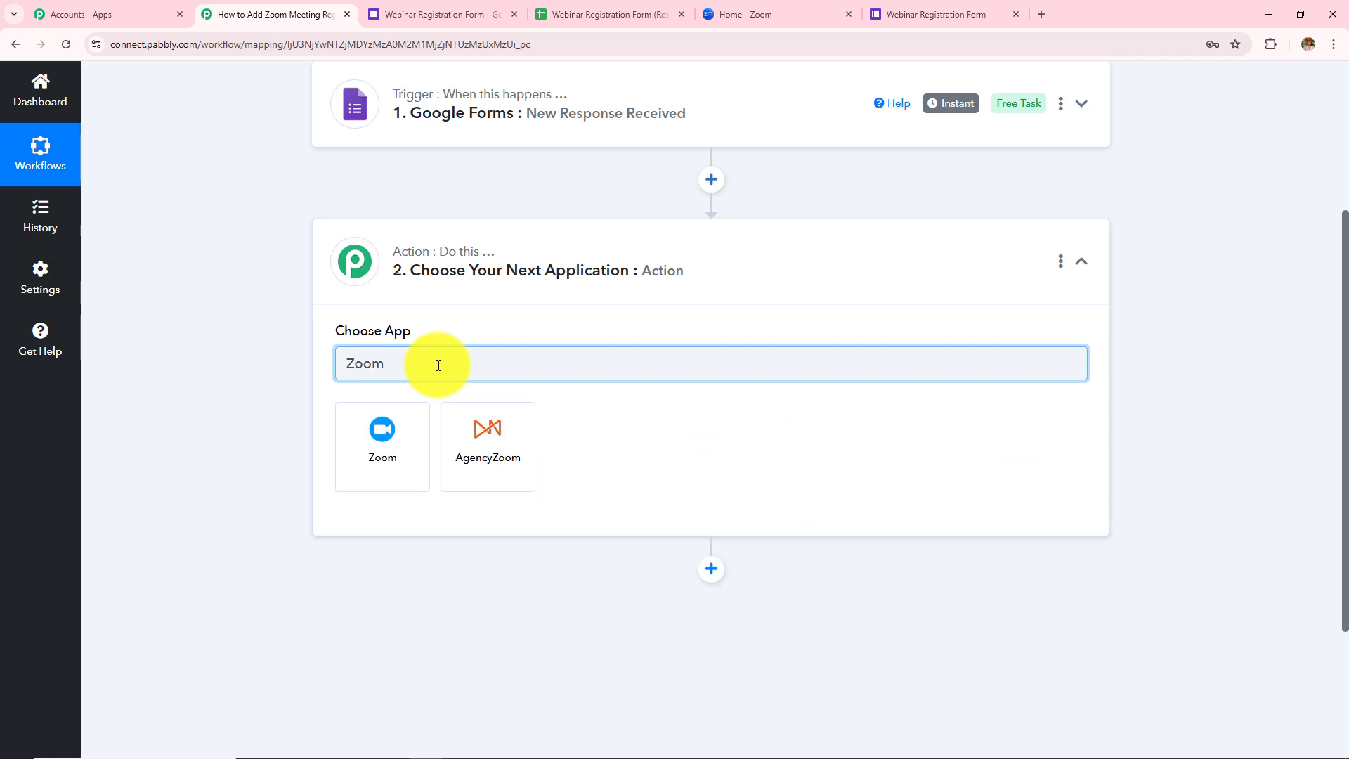
{"action": "left_click", "coordinate": [396, 439]}
{"action": "left_click", "coordinate": [400, 438]}
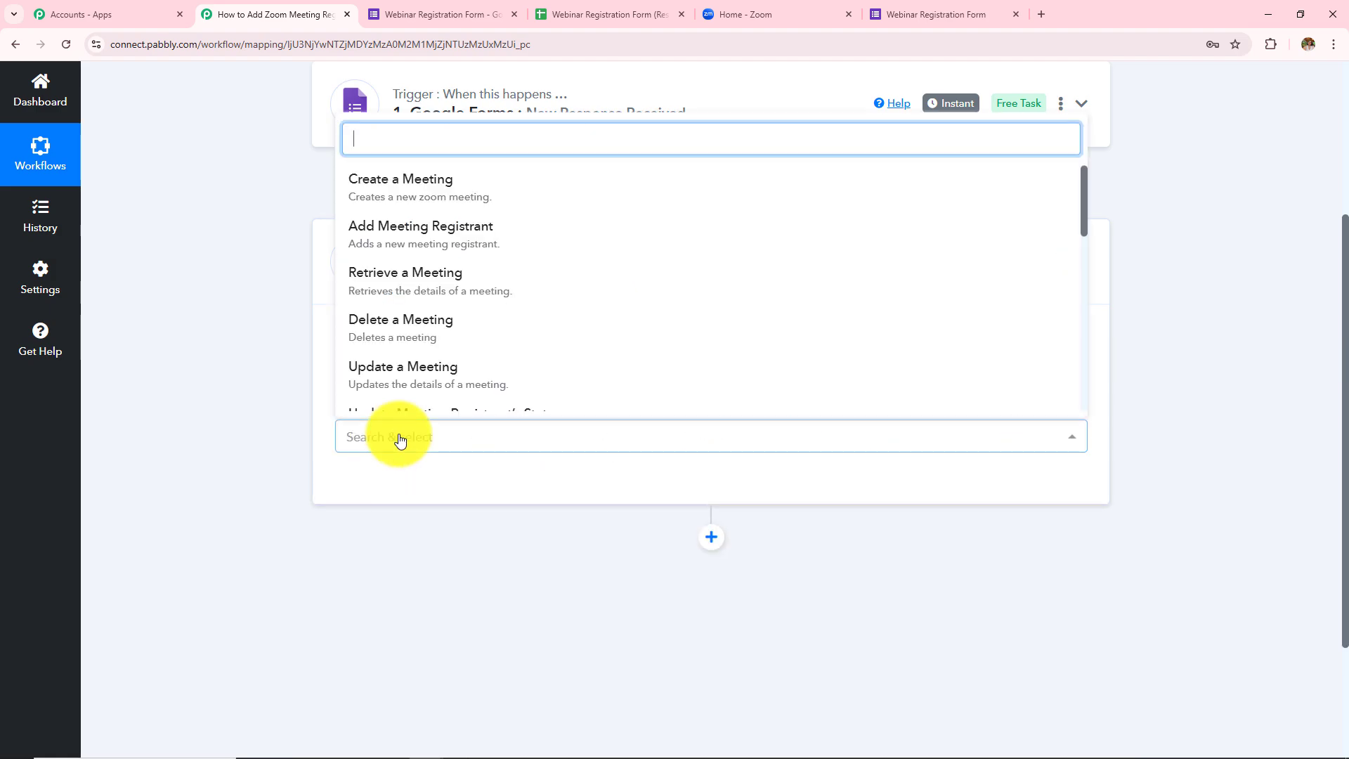
{"action": "left_click", "coordinate": [389, 238]}
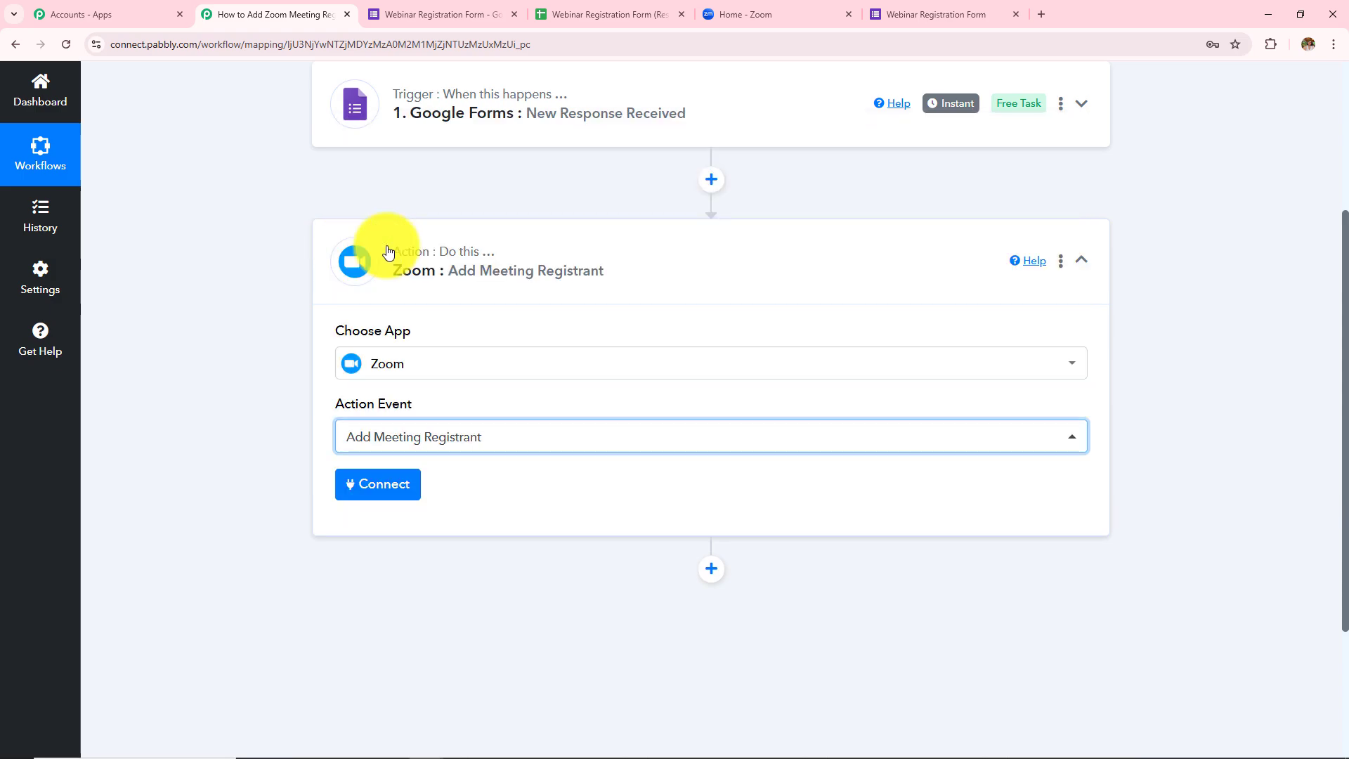
Step: Connect the Add Meeting Registrant action to the Zoom account through a new connection
{"action": "left_click", "coordinate": [382, 484]}
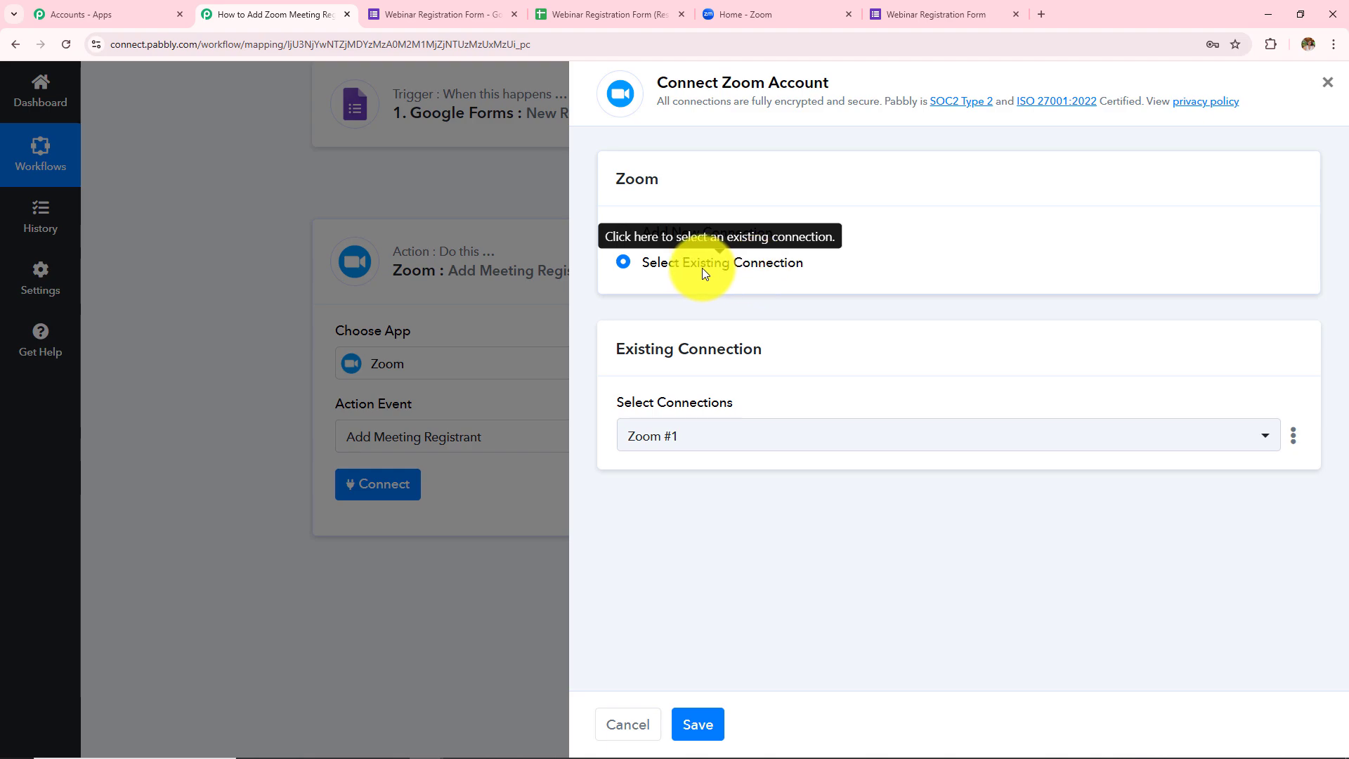
{"action": "left_click", "coordinate": [624, 232]}
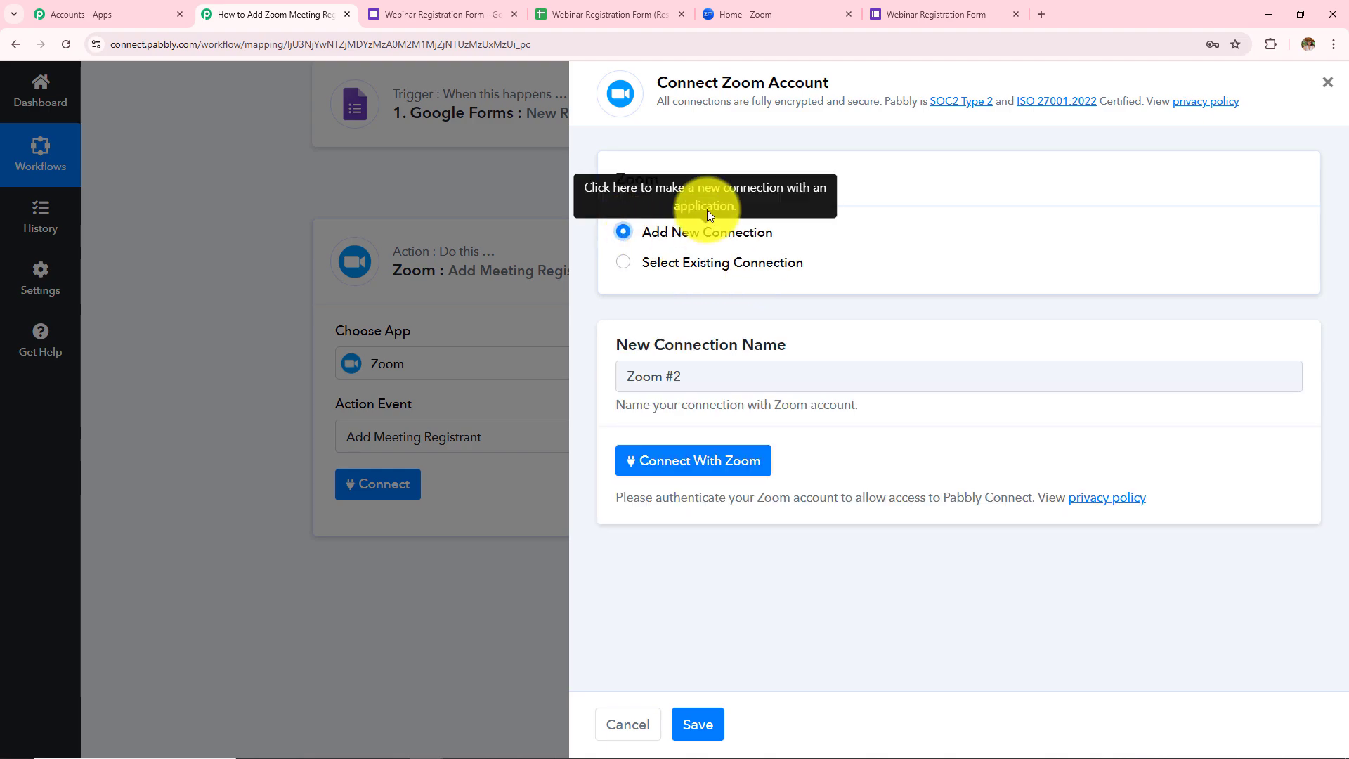
{"action": "left_click", "coordinate": [685, 476]}
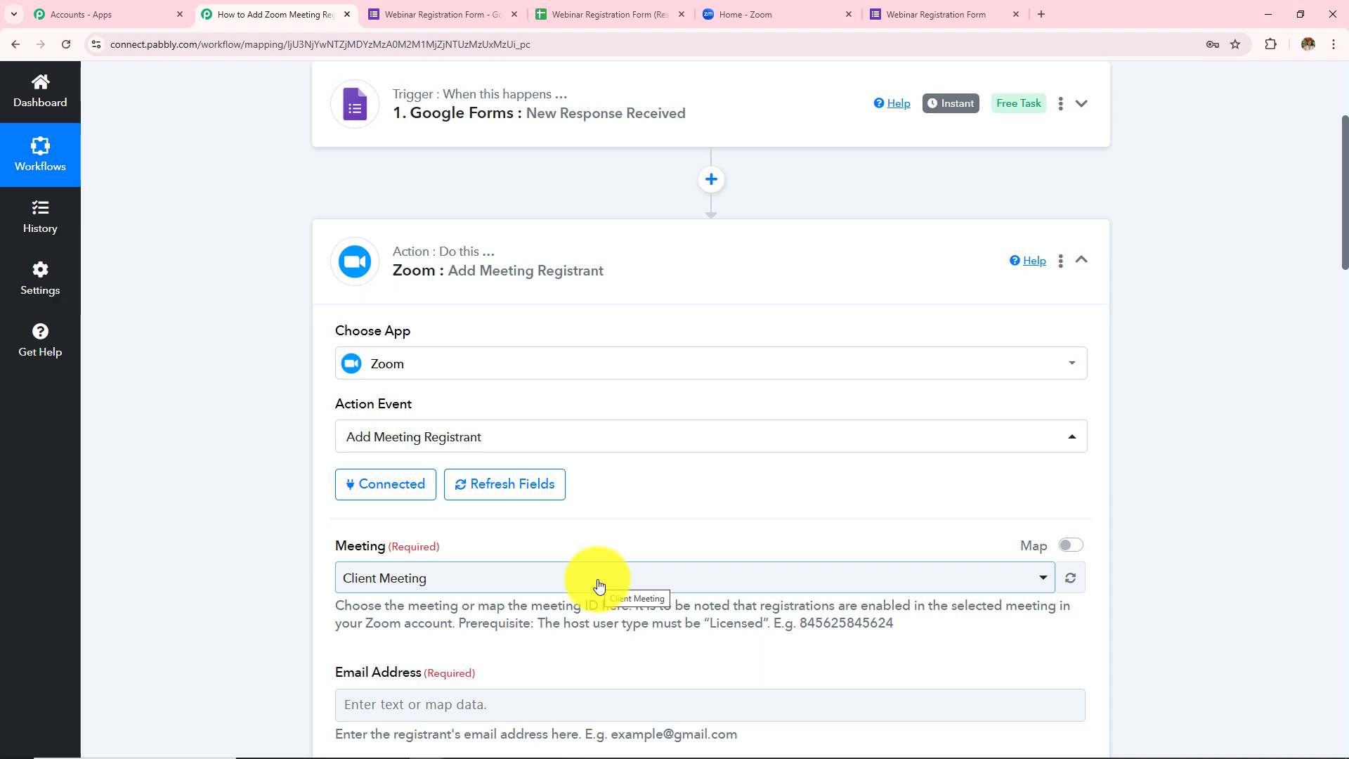
Step: Examine the Zoom action's fields, from the required Meeting field to the optional phone, organization and job title fields
{"action": "scroll", "coordinate": [597, 585], "scroll_direction": "down", "scroll_amount": 1}
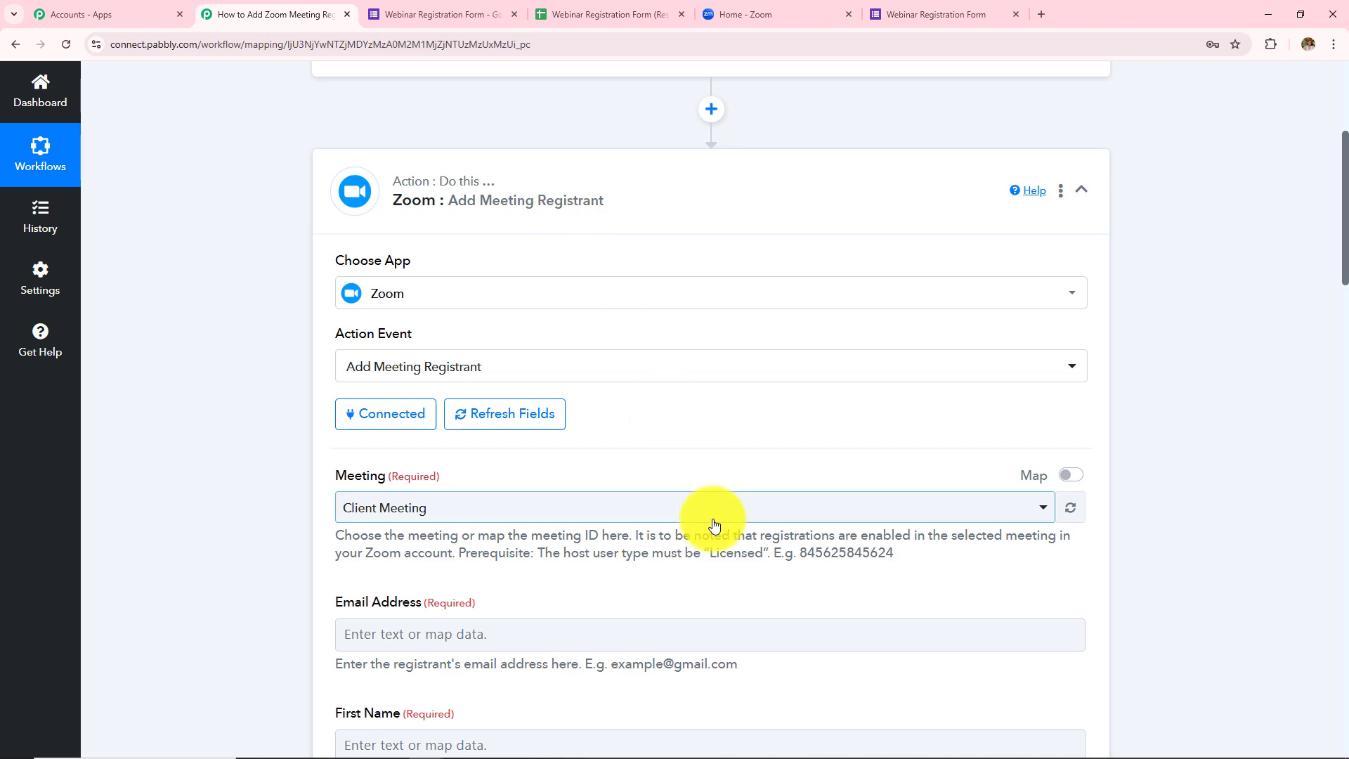
{"action": "scroll", "coordinate": [709, 520], "scroll_direction": "down", "scroll_amount": 14}
{"action": "scroll", "coordinate": [713, 525], "scroll_direction": "down", "scroll_amount": 4}
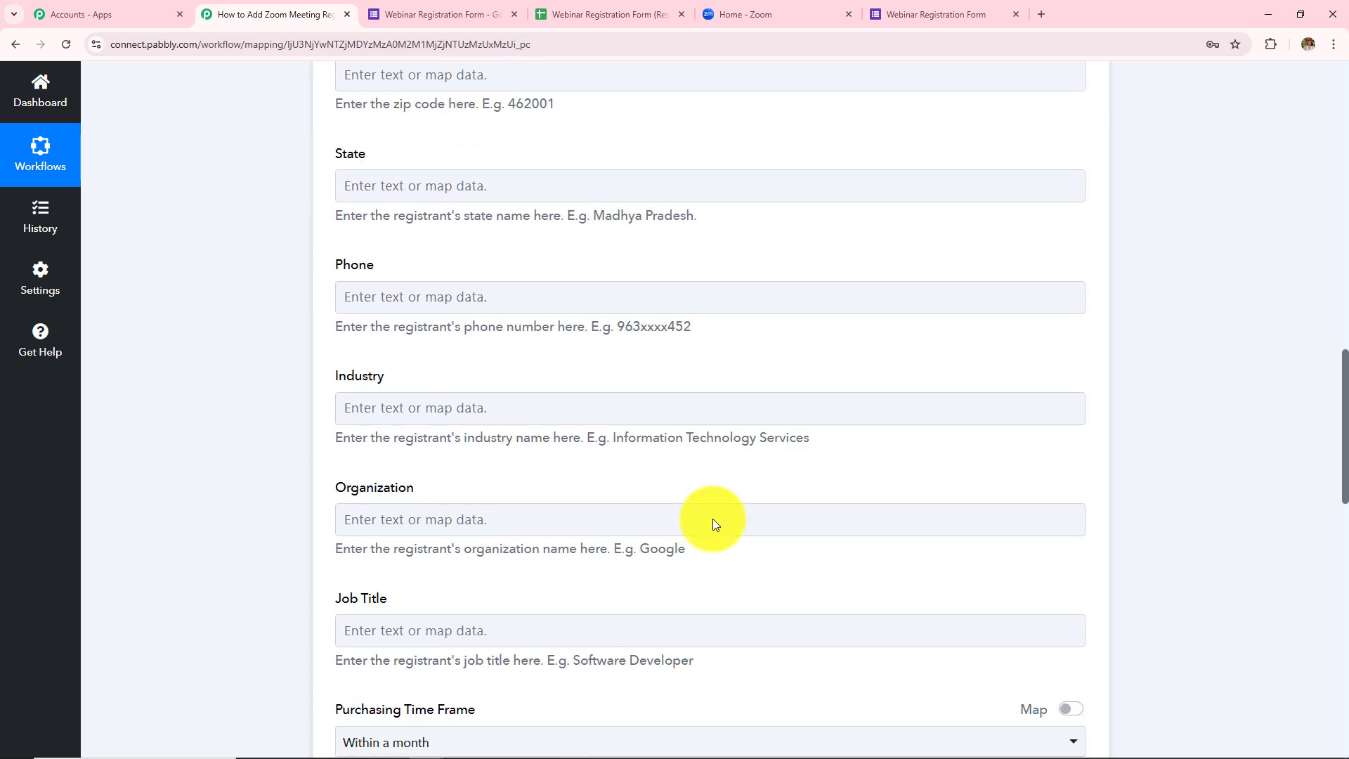
{"action": "scroll", "coordinate": [713, 525], "scroll_direction": "up", "scroll_amount": 20}
{"action": "scroll", "coordinate": [712, 520], "scroll_direction": "down", "scroll_amount": 3}
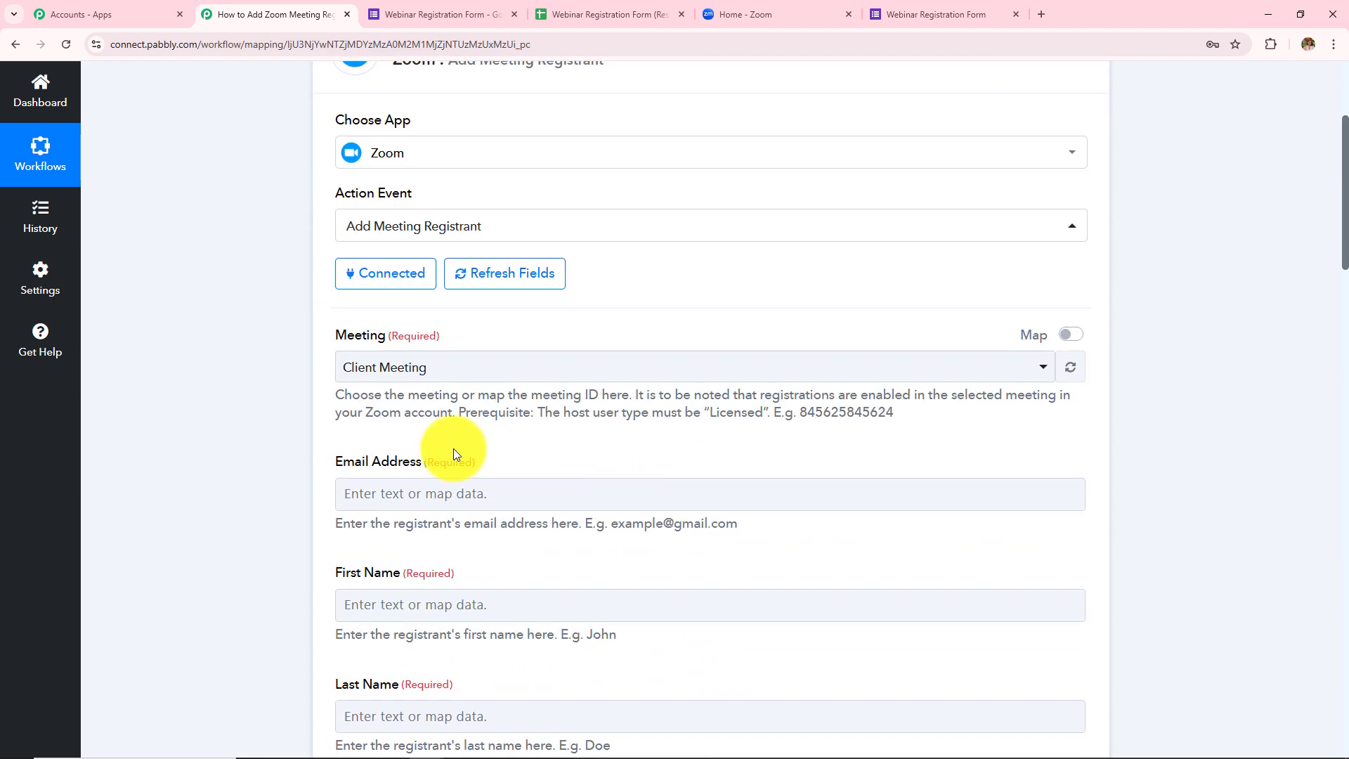
{"action": "left_click_drag", "start_coordinate": [326, 335], "coordinate": [440, 337]}
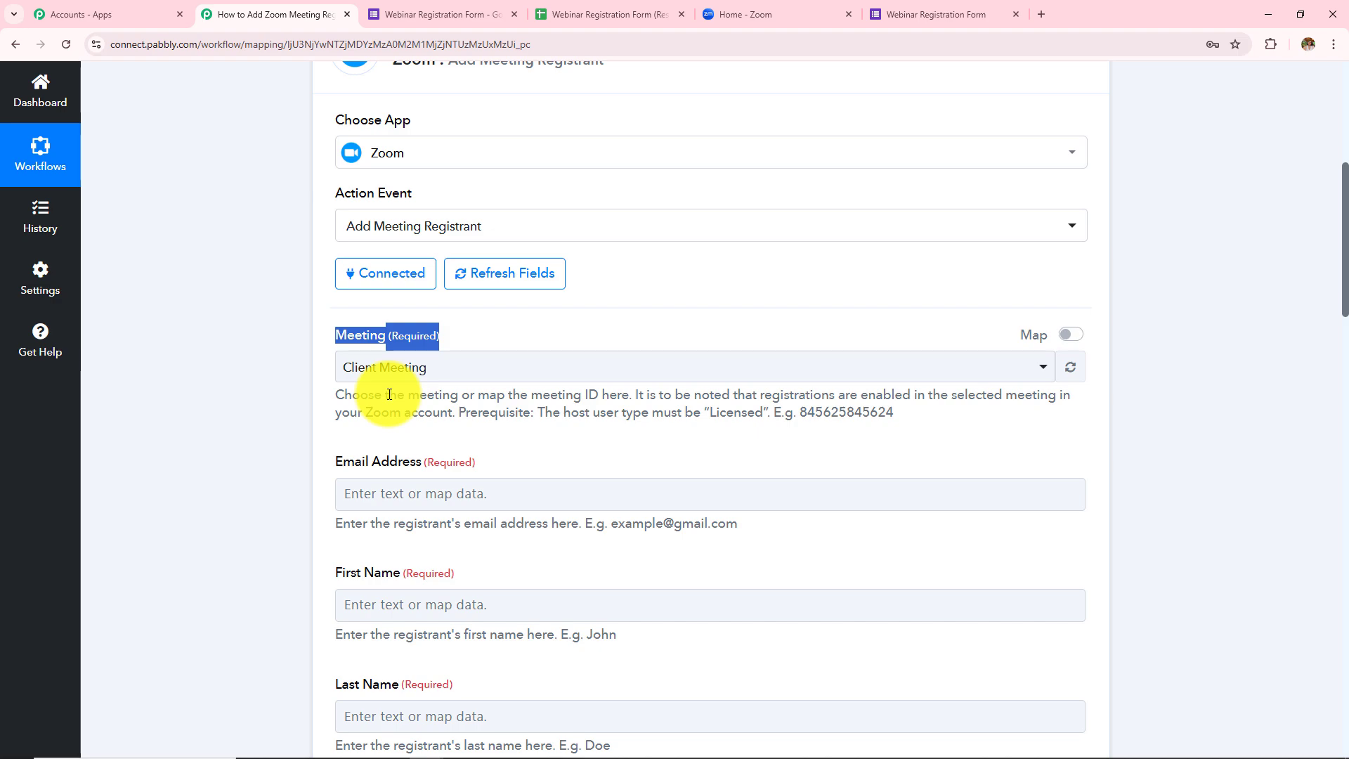
Step: Switch to Zoom and open the details of the upcoming Marketing meeting
{"action": "left_click", "coordinate": [752, 13]}
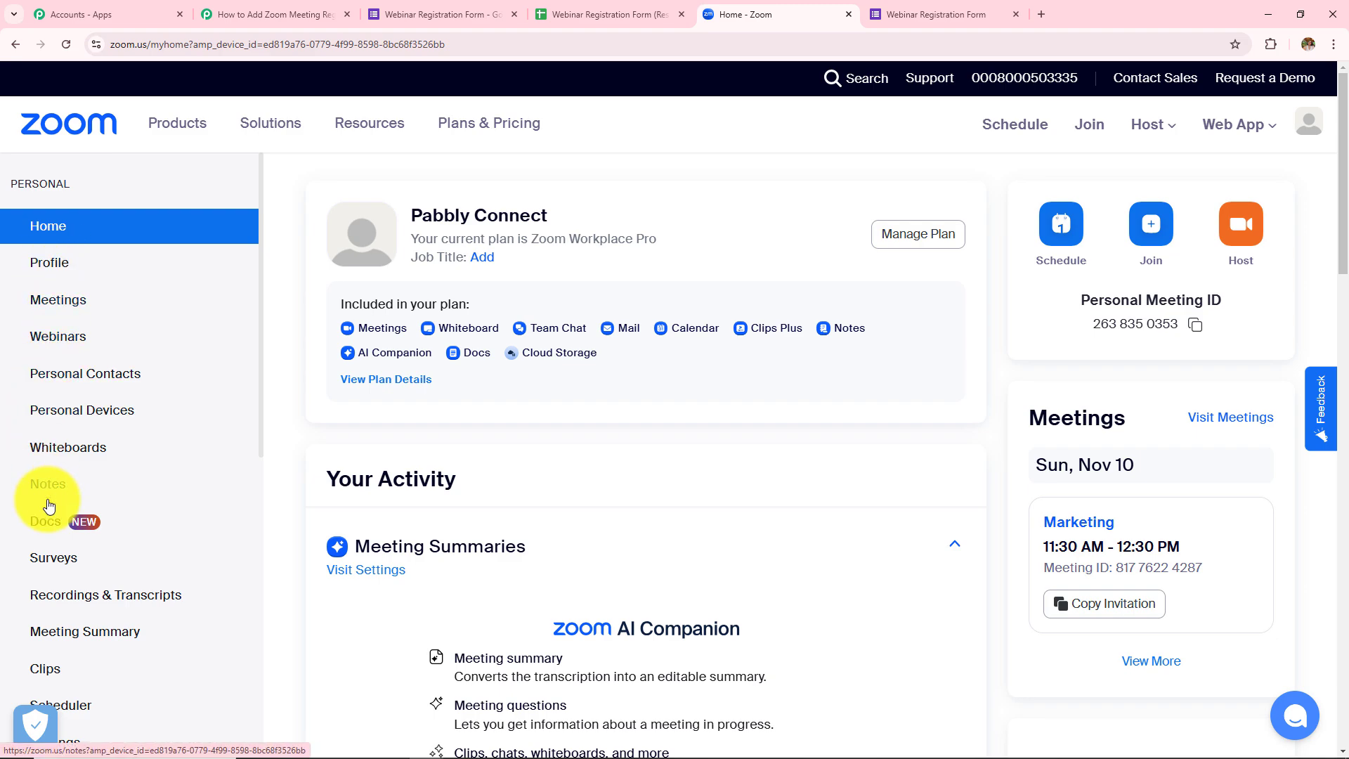
{"action": "left_click", "coordinate": [48, 304]}
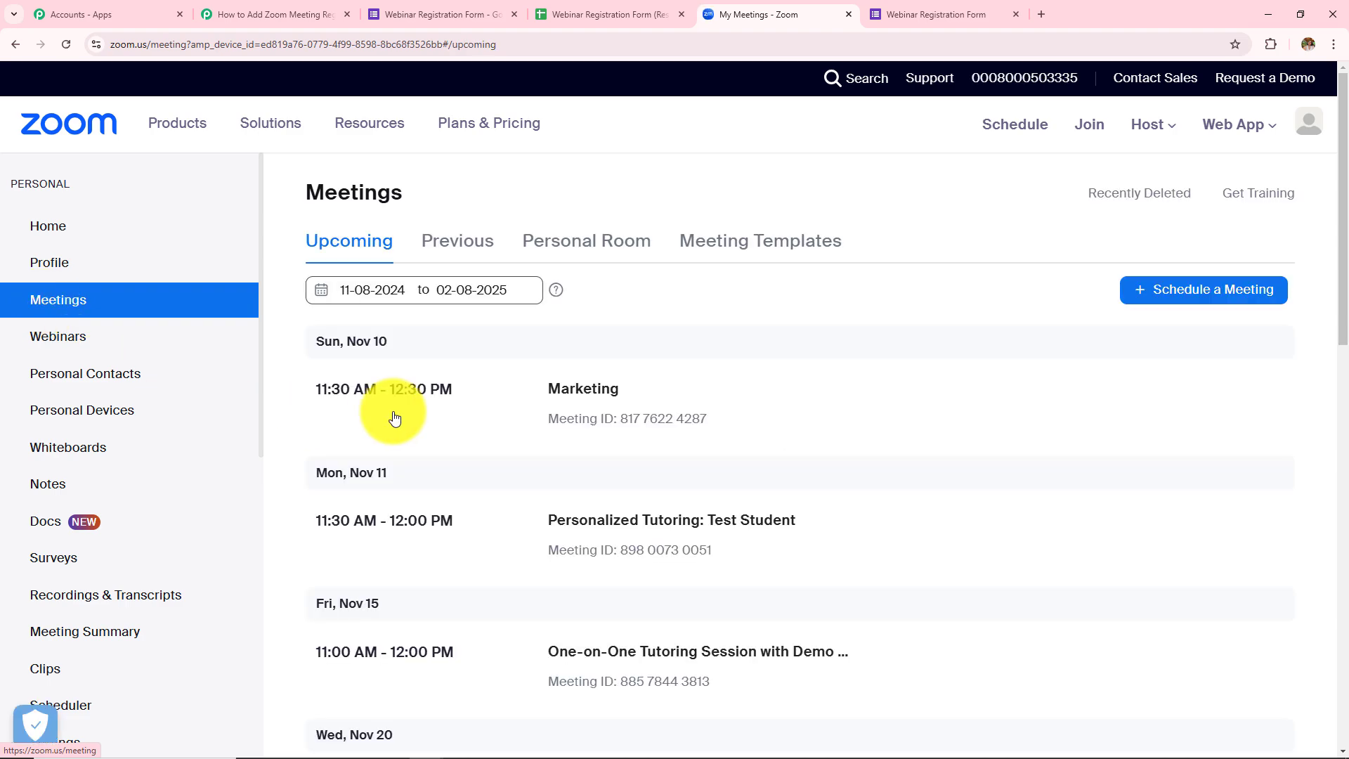
{"action": "mouse_move", "coordinate": [551, 391]}
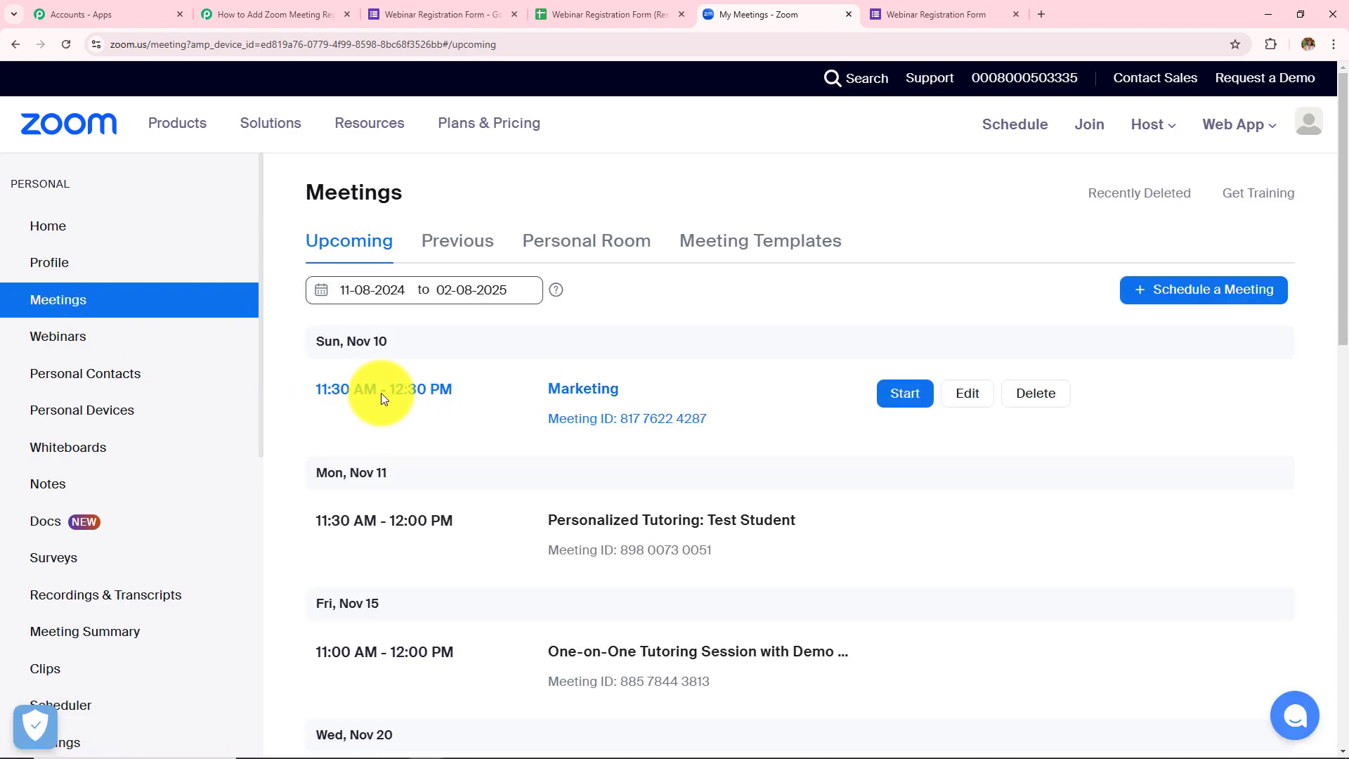
{"action": "left_click", "coordinate": [583, 390]}
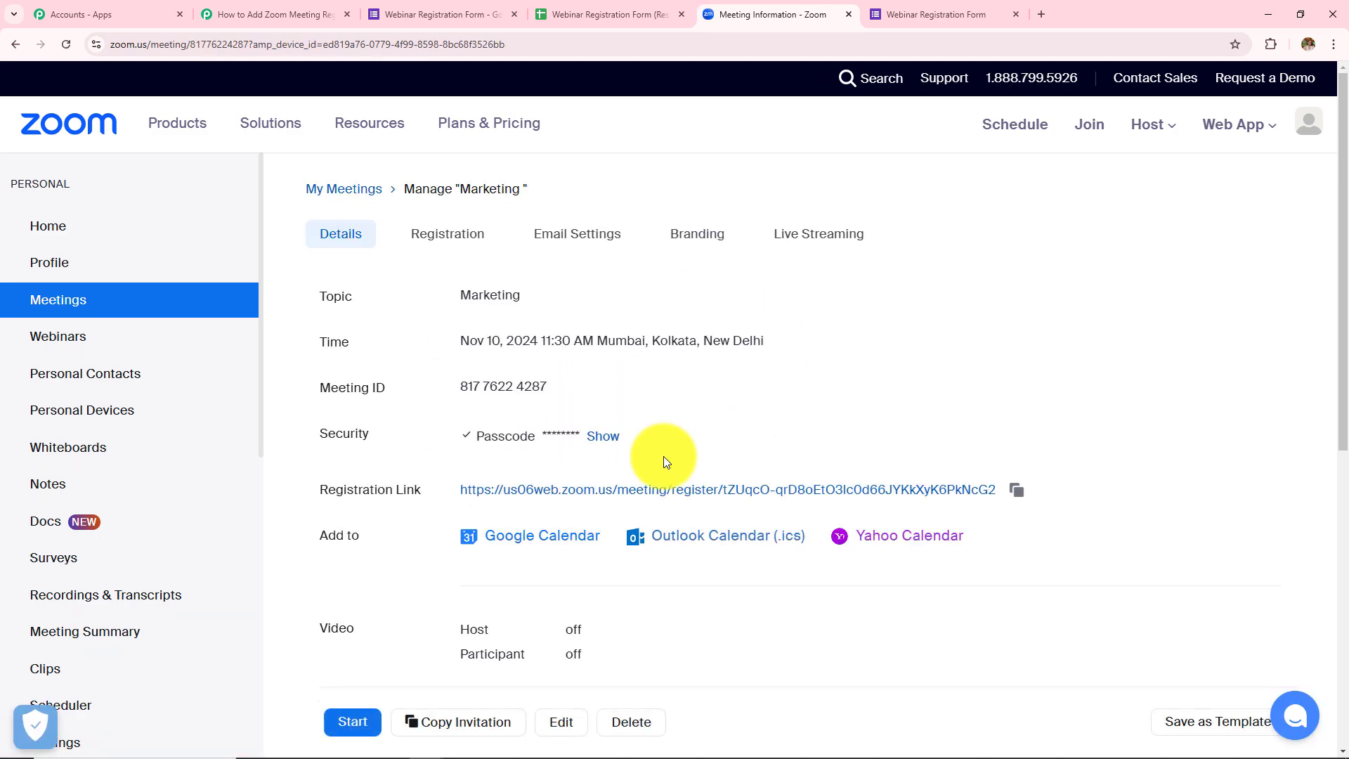
Step: Return to Pabbly Connect and choose Marketing as the meeting for the Add Meeting Registrant action
{"action": "left_click", "coordinate": [246, 16]}
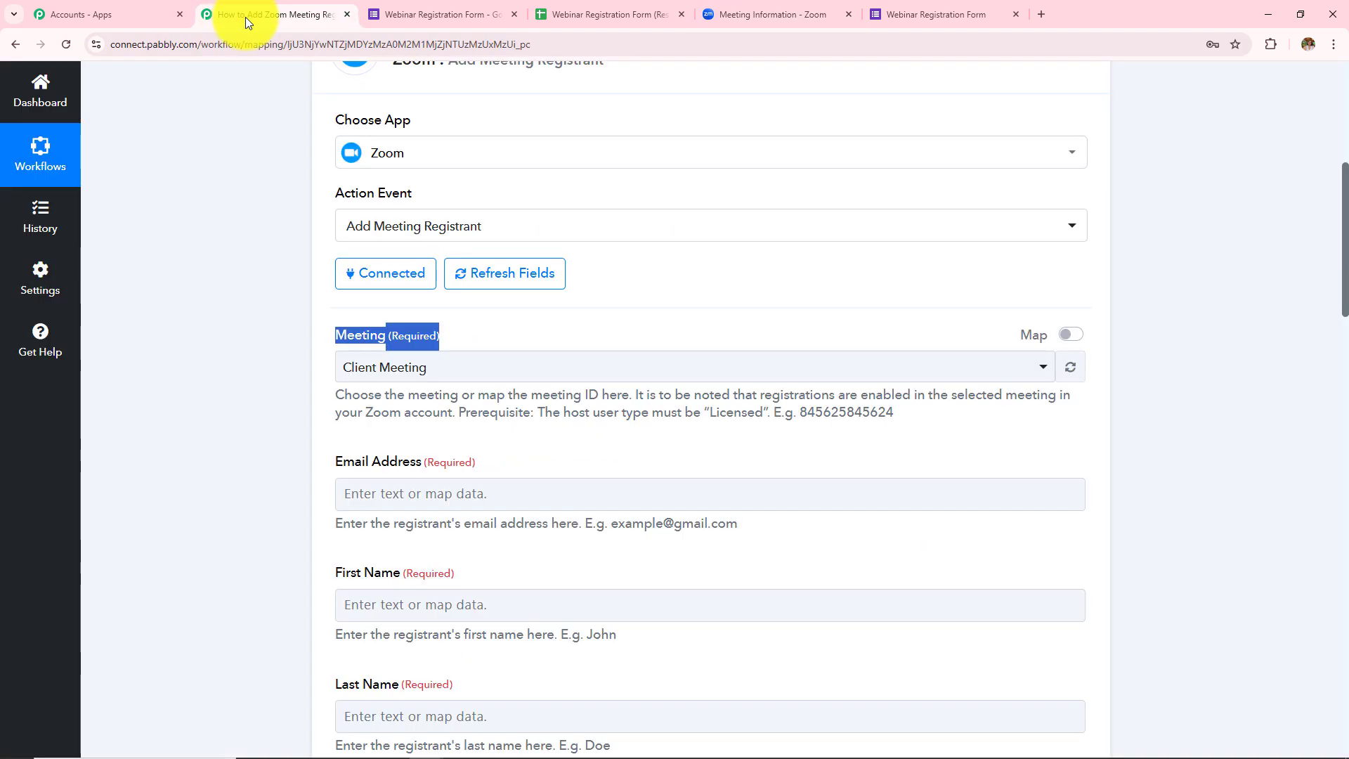
{"action": "scroll", "coordinate": [633, 513], "scroll_direction": "up", "scroll_amount": 3}
{"action": "left_click", "coordinate": [578, 586]}
{"action": "scroll", "coordinate": [668, 391], "scroll_direction": "down", "scroll_amount": 2}
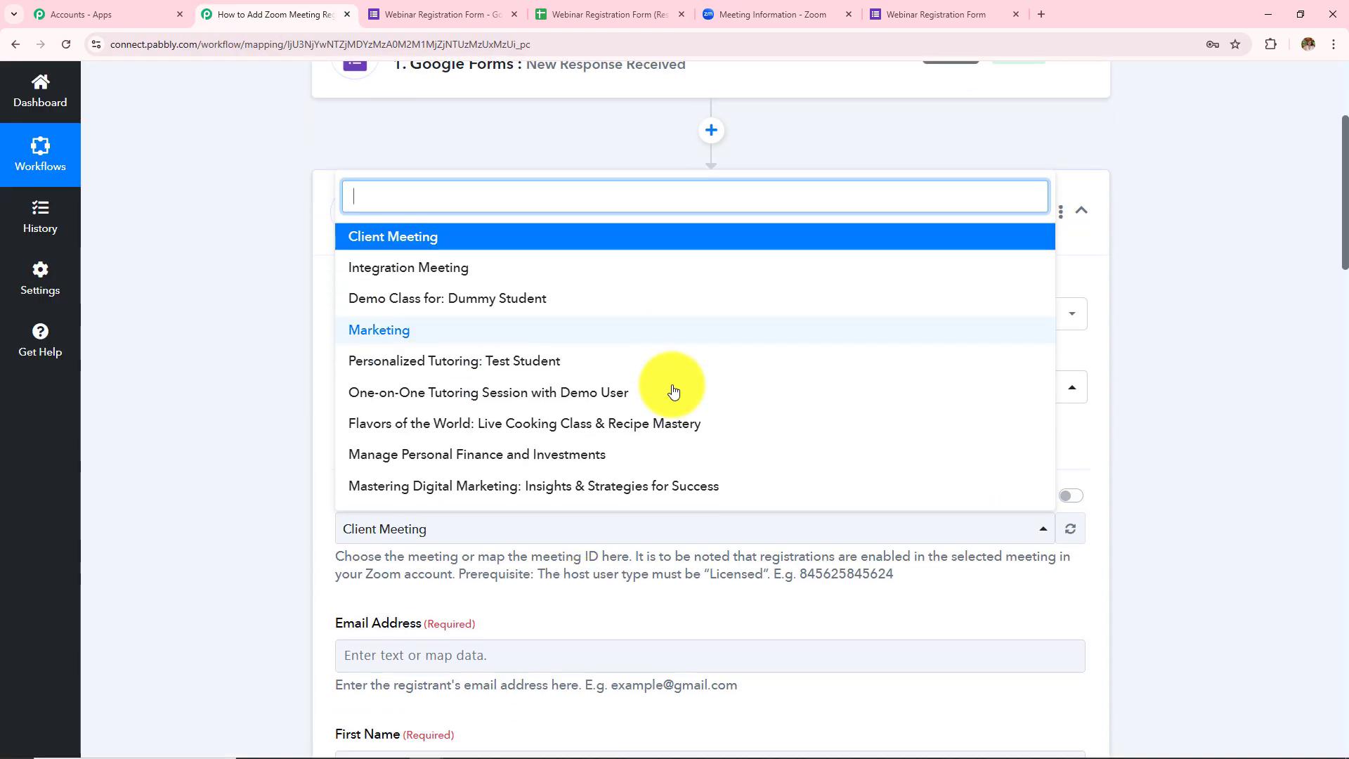
{"action": "left_click", "coordinate": [427, 281]}
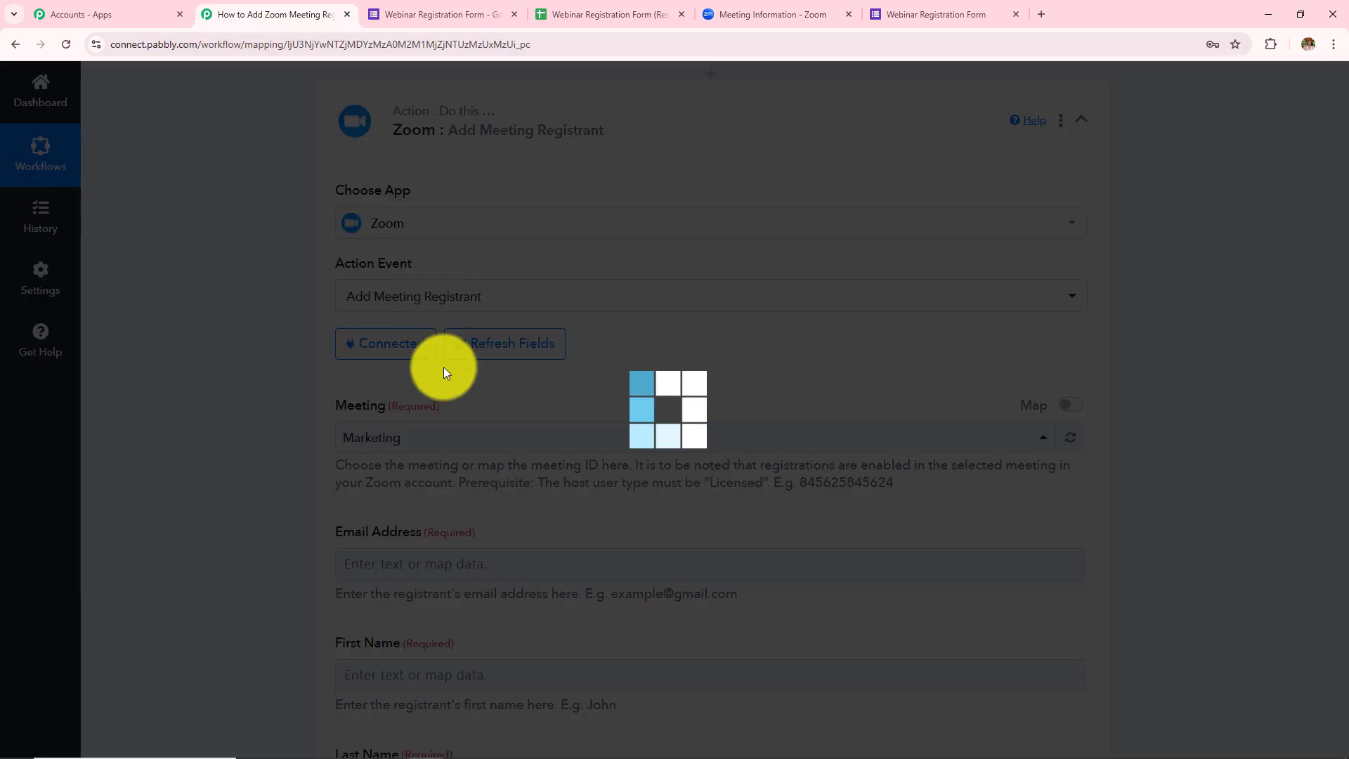
Step: Review the required registrant fields and the previous-step data source offered for mapping the Email Address
{"action": "scroll", "coordinate": [456, 441], "scroll_direction": "down", "scroll_amount": 2}
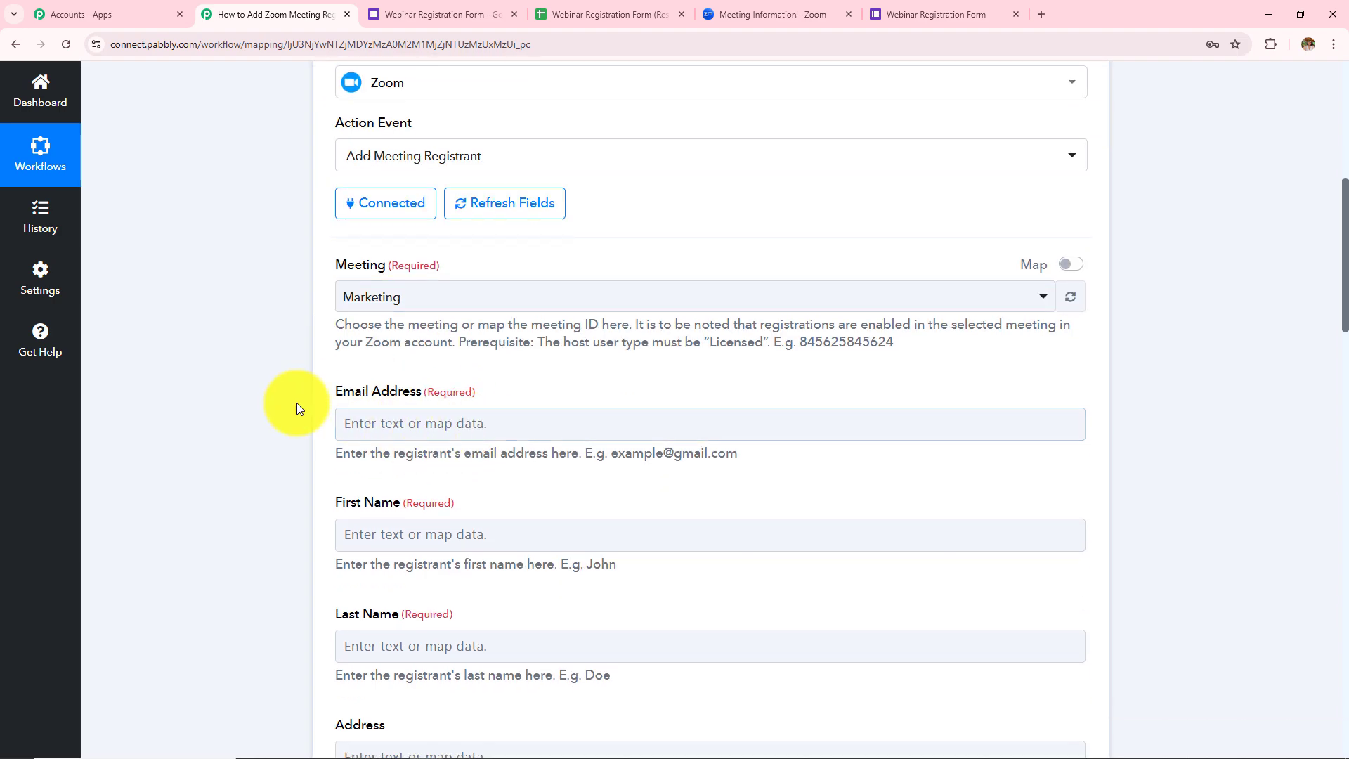
{"action": "left_click_drag", "start_coordinate": [329, 399], "coordinate": [608, 455]}
{"action": "scroll", "coordinate": [602, 587], "scroll_direction": "down", "scroll_amount": 3}
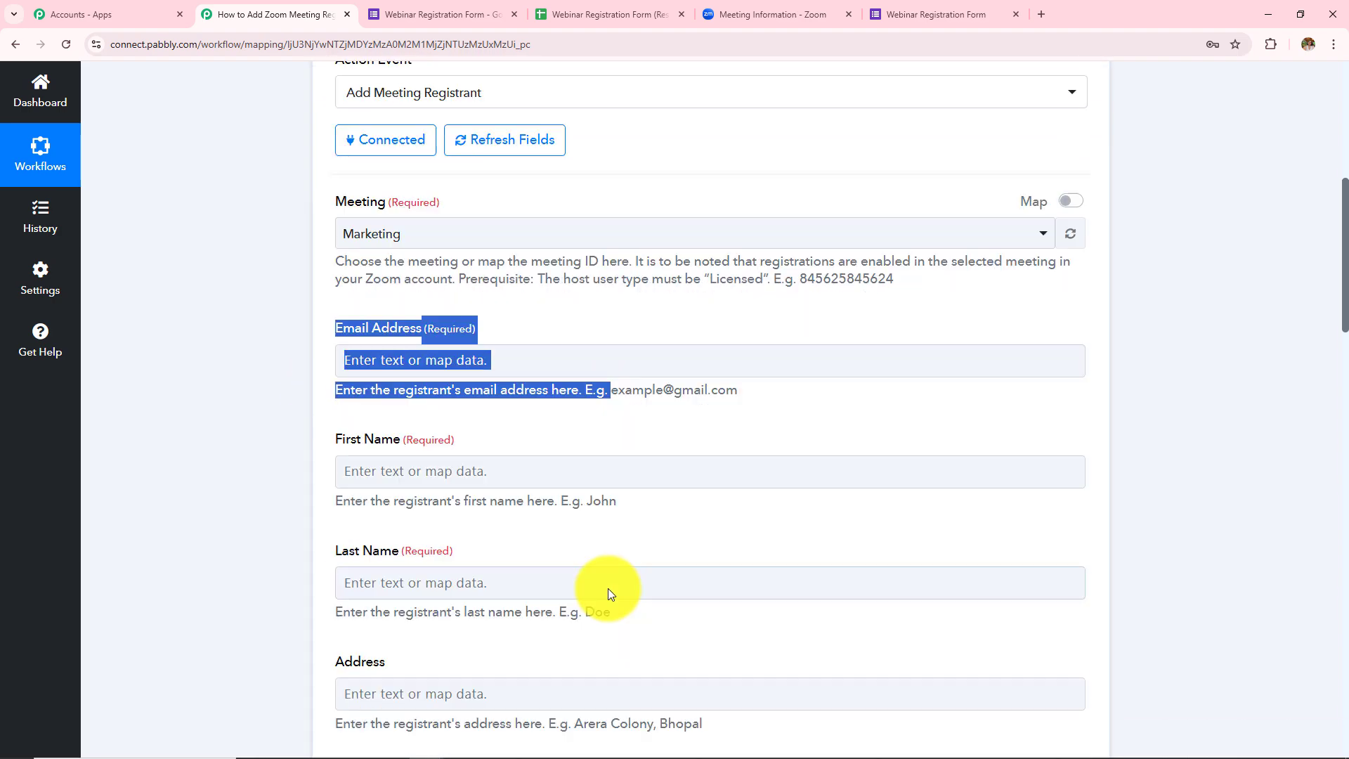
{"action": "left_click", "coordinate": [178, 396]}
{"action": "scroll", "coordinate": [631, 490], "scroll_direction": "up", "scroll_amount": 3}
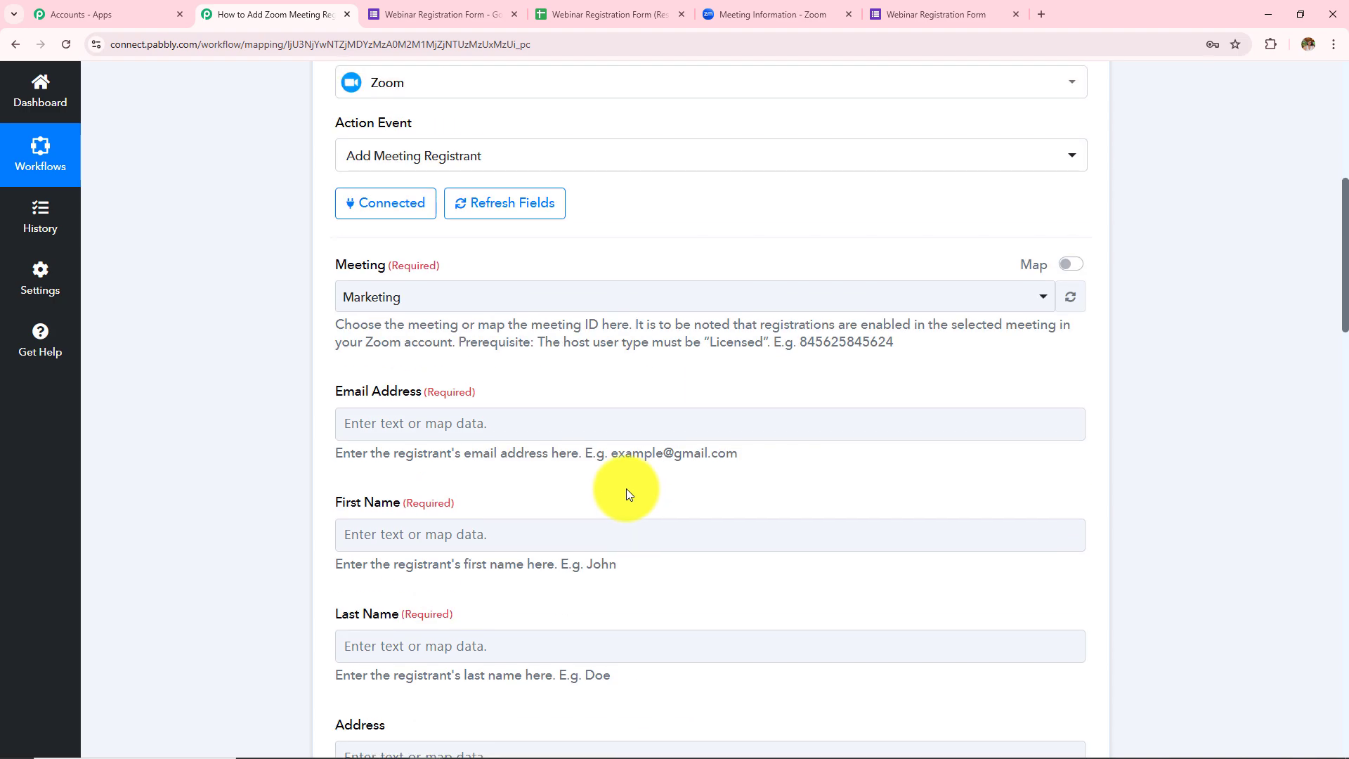
{"action": "left_click", "coordinate": [601, 423]}
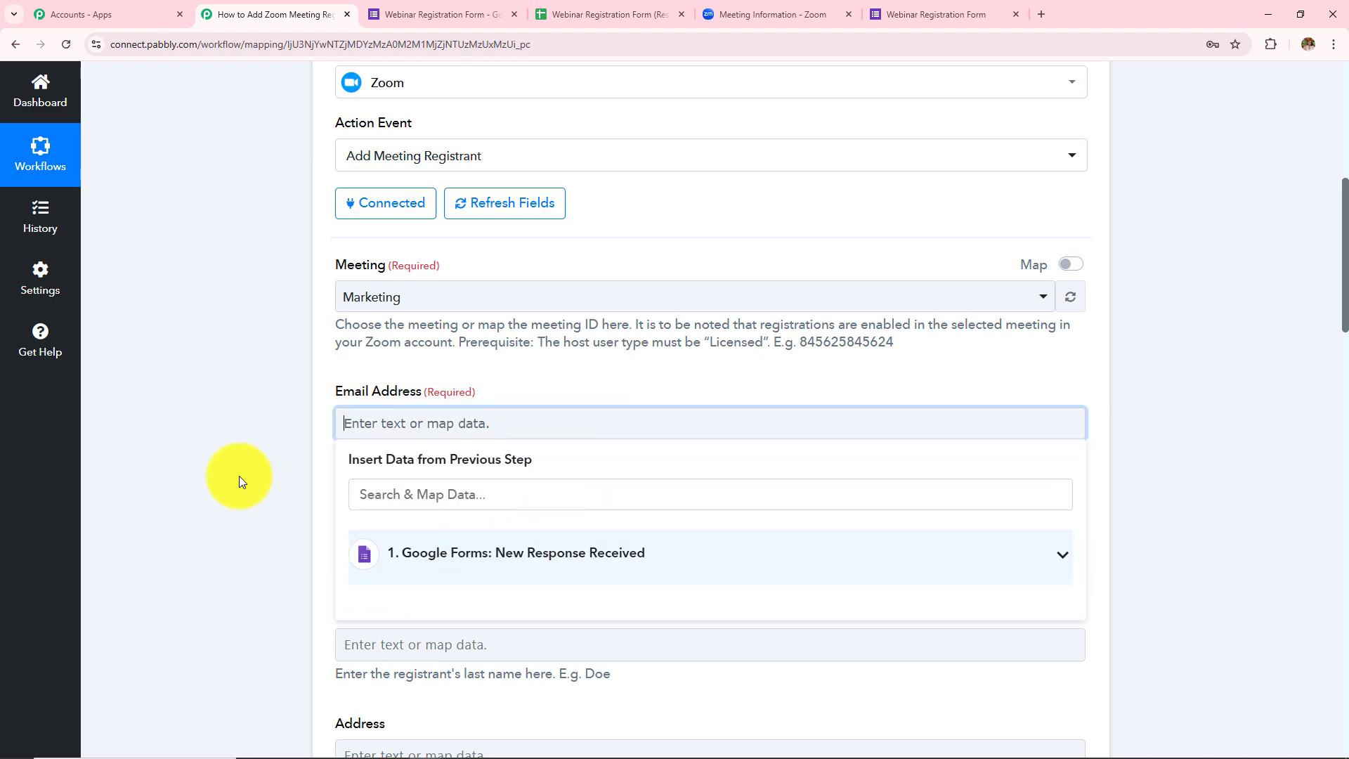
{"action": "left_click", "coordinate": [200, 463]}
{"action": "scroll", "coordinate": [199, 464], "scroll_direction": "up", "scroll_amount": 4}
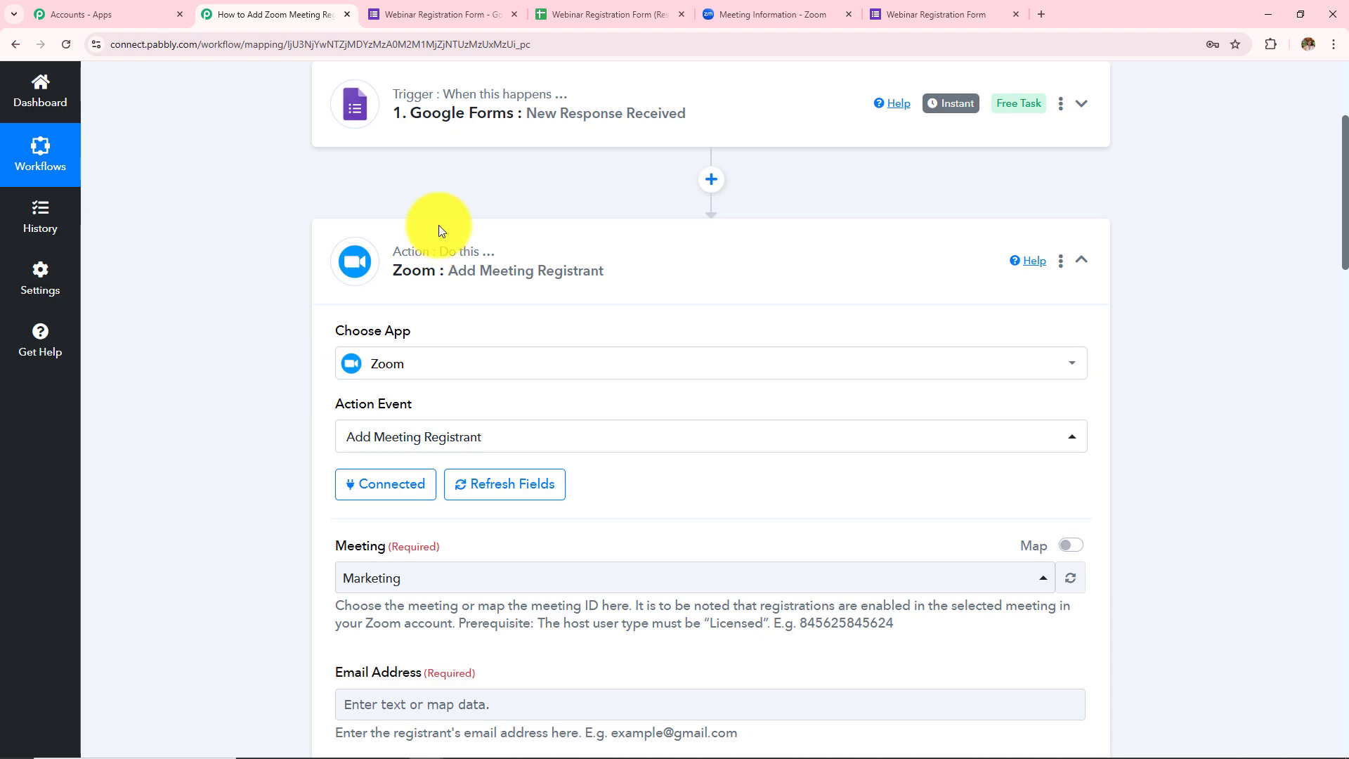
Step: Map the registrant's Email Address to the Email answer from the Google Forms New Response Received step
{"action": "scroll", "coordinate": [519, 336], "scroll_direction": "down", "scroll_amount": 4}
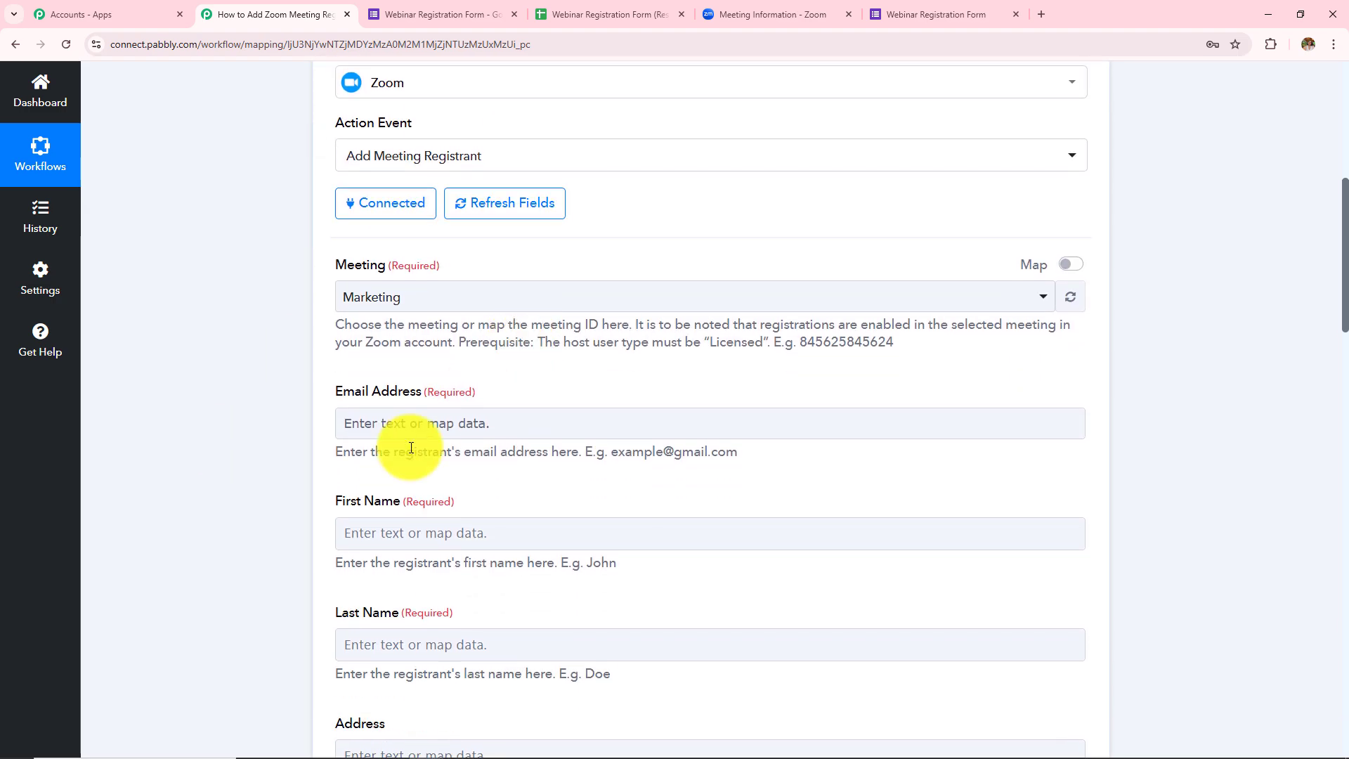
{"action": "left_click", "coordinate": [429, 422]}
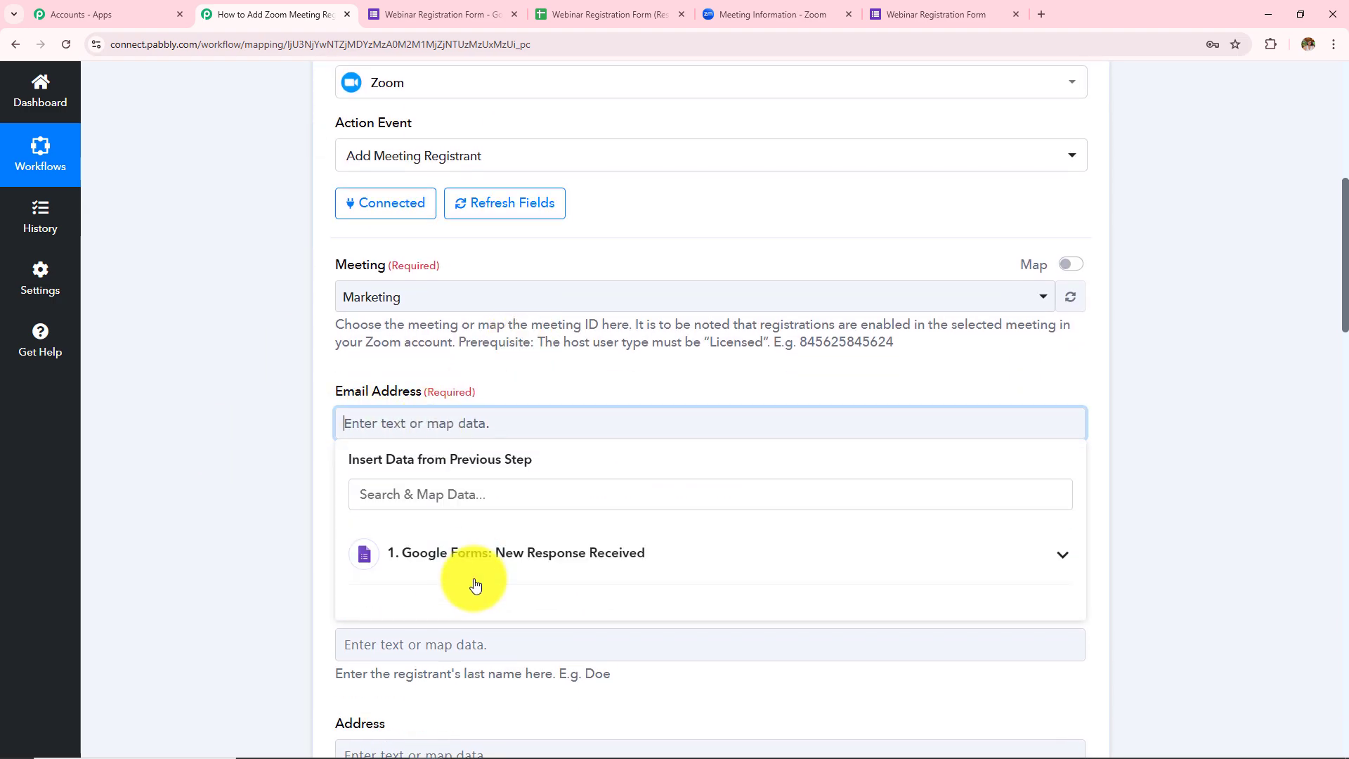
{"action": "left_click", "coordinate": [530, 569]}
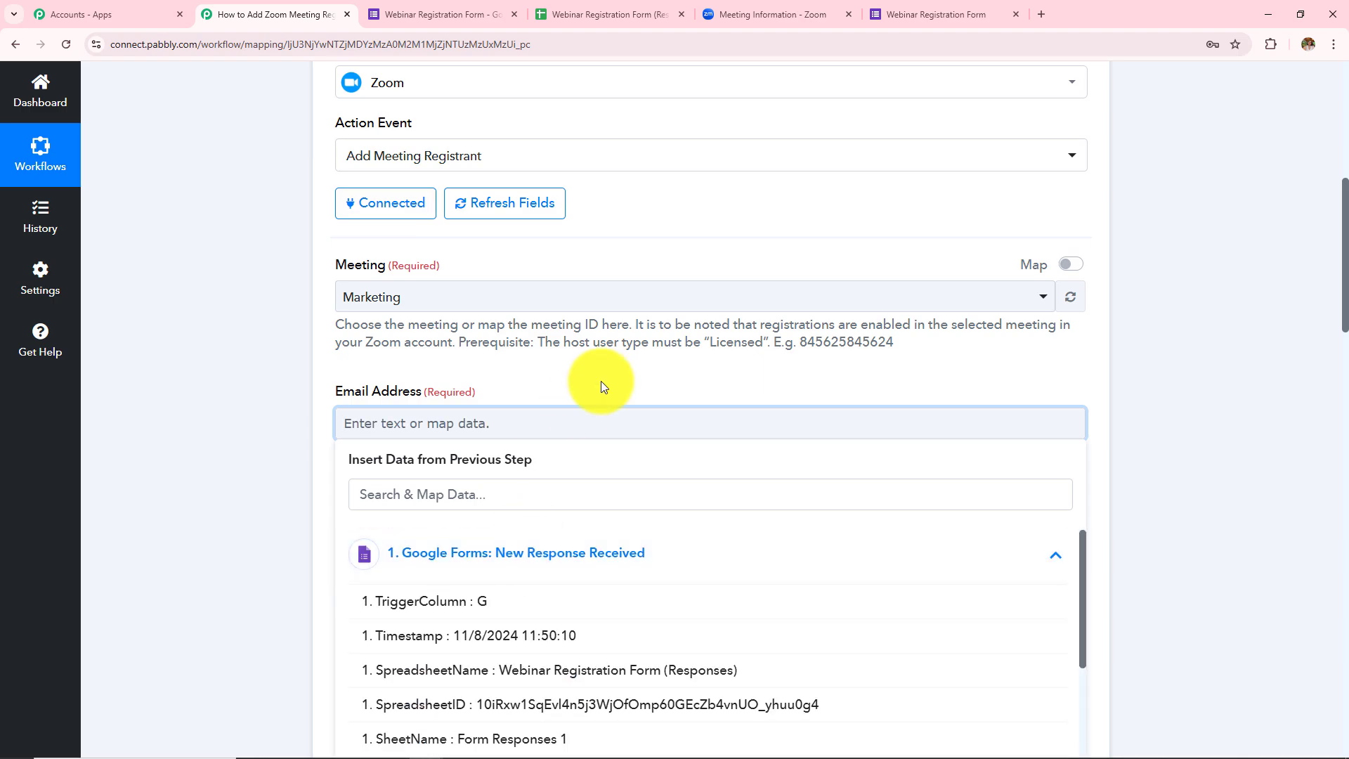
{"action": "scroll", "coordinate": [600, 380], "scroll_direction": "down", "scroll_amount": 4}
{"action": "scroll", "coordinate": [628, 535], "scroll_direction": "down", "scroll_amount": 1}
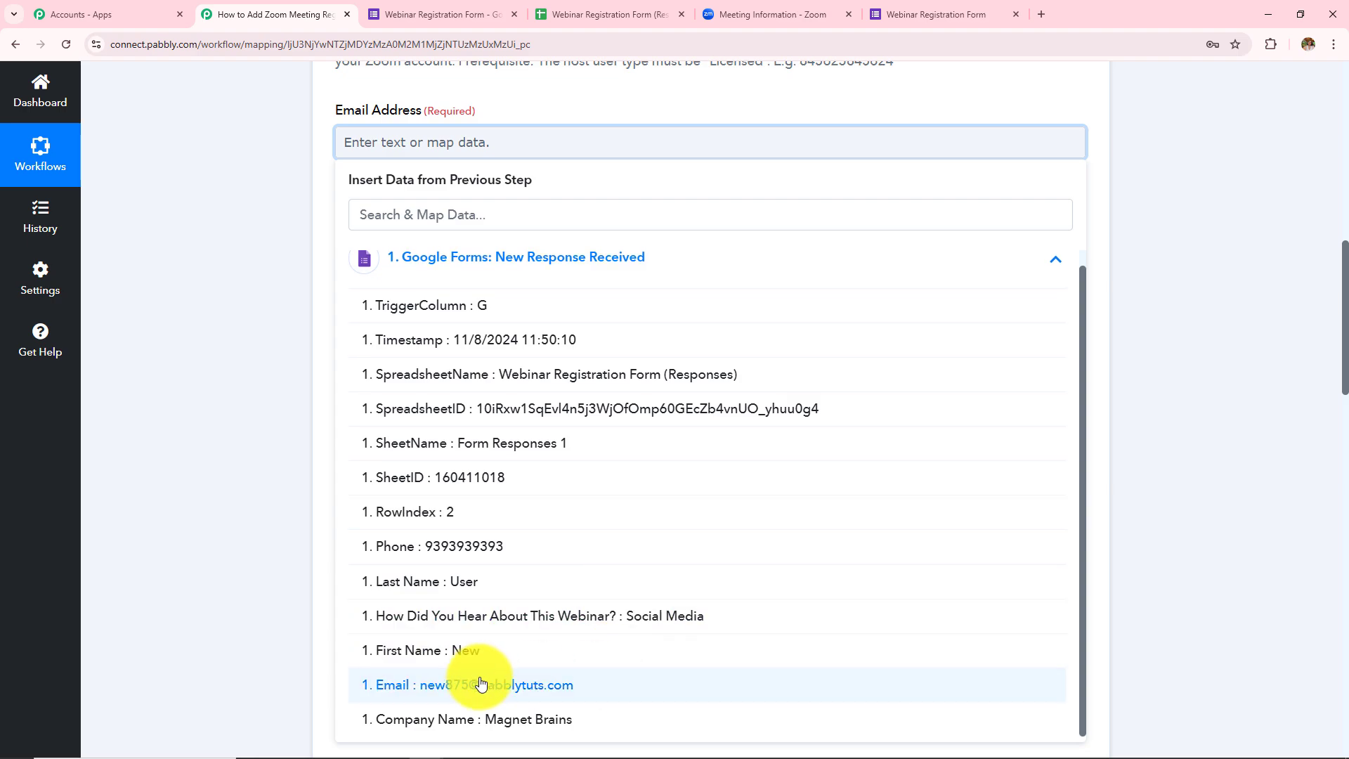
{"action": "left_click", "coordinate": [513, 686]}
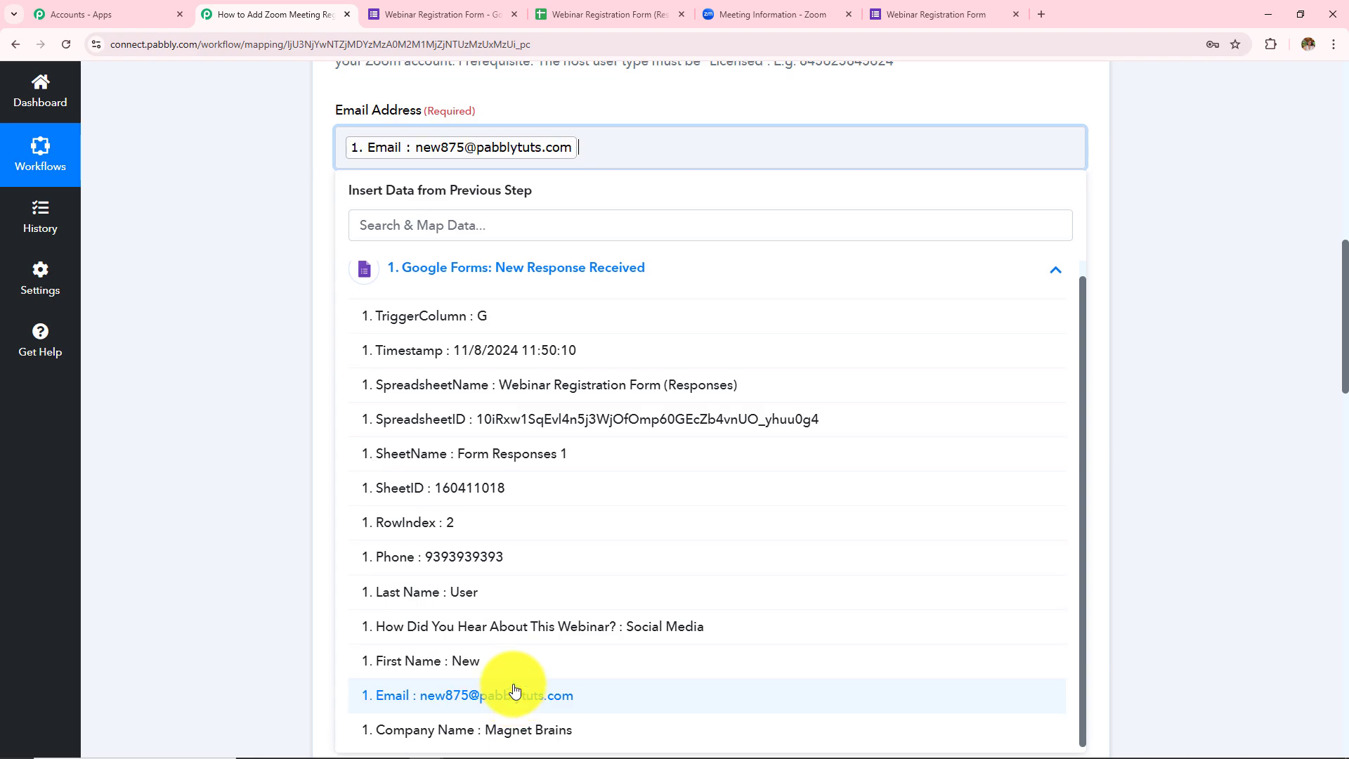
{"action": "left_click", "coordinate": [239, 390]}
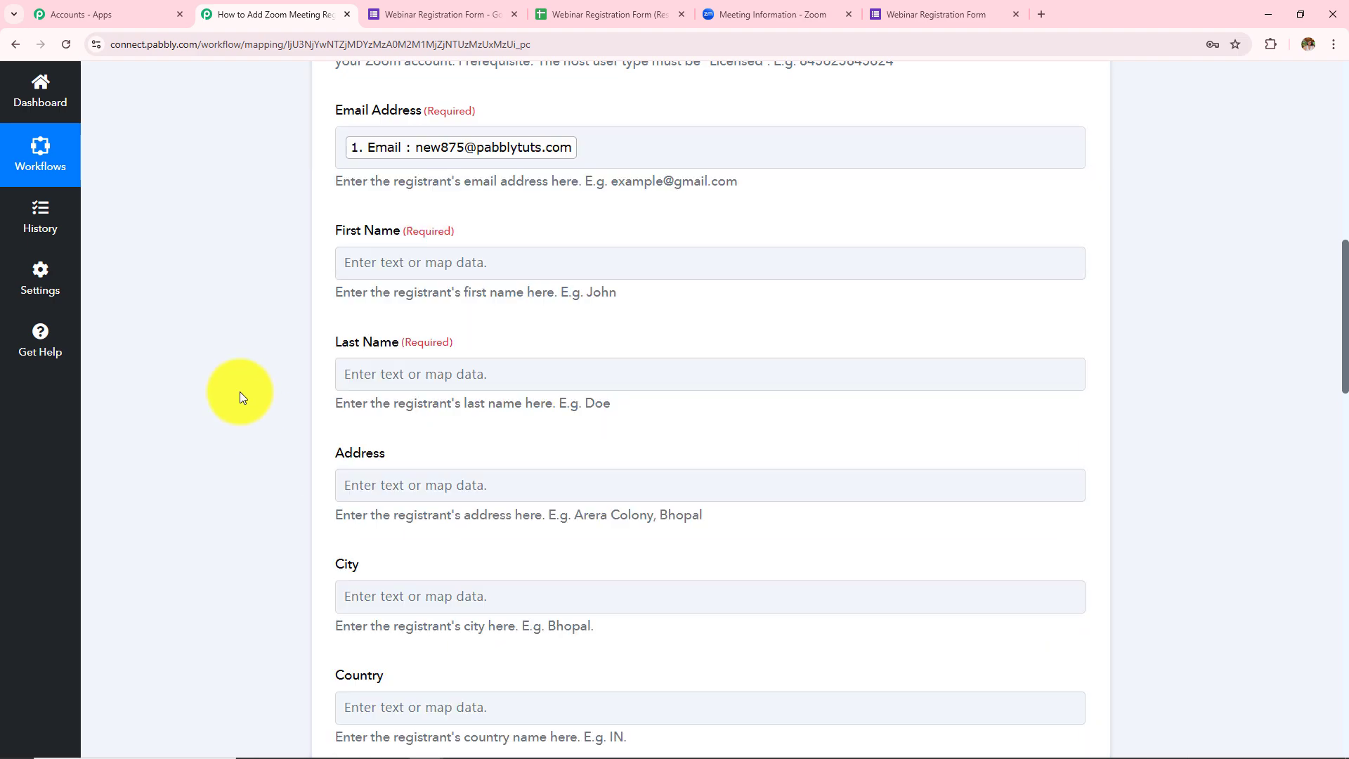
Step: Map the registrant's First Name to the First Name answer from the Google Forms response
{"action": "left_click", "coordinate": [372, 260]}
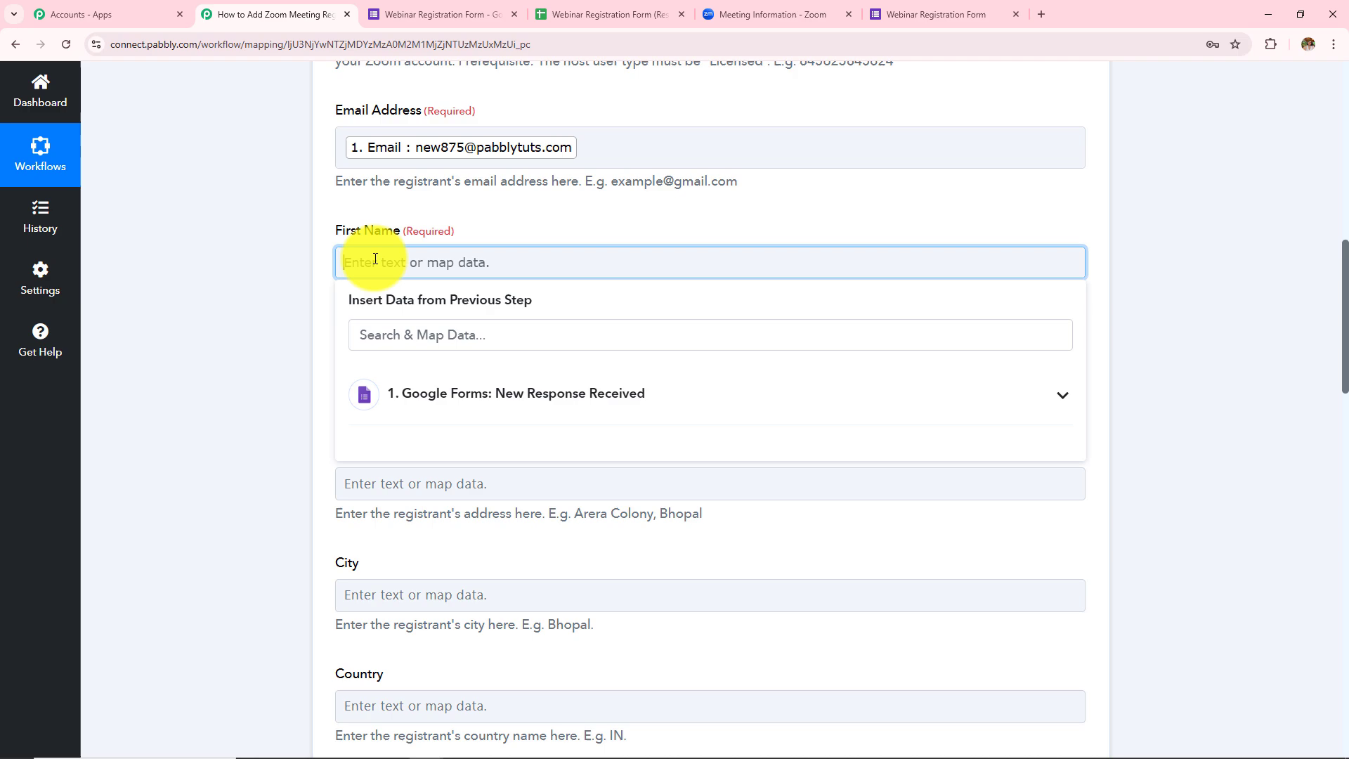
{"action": "left_click", "coordinate": [442, 387]}
{"action": "left_click", "coordinate": [458, 338]}
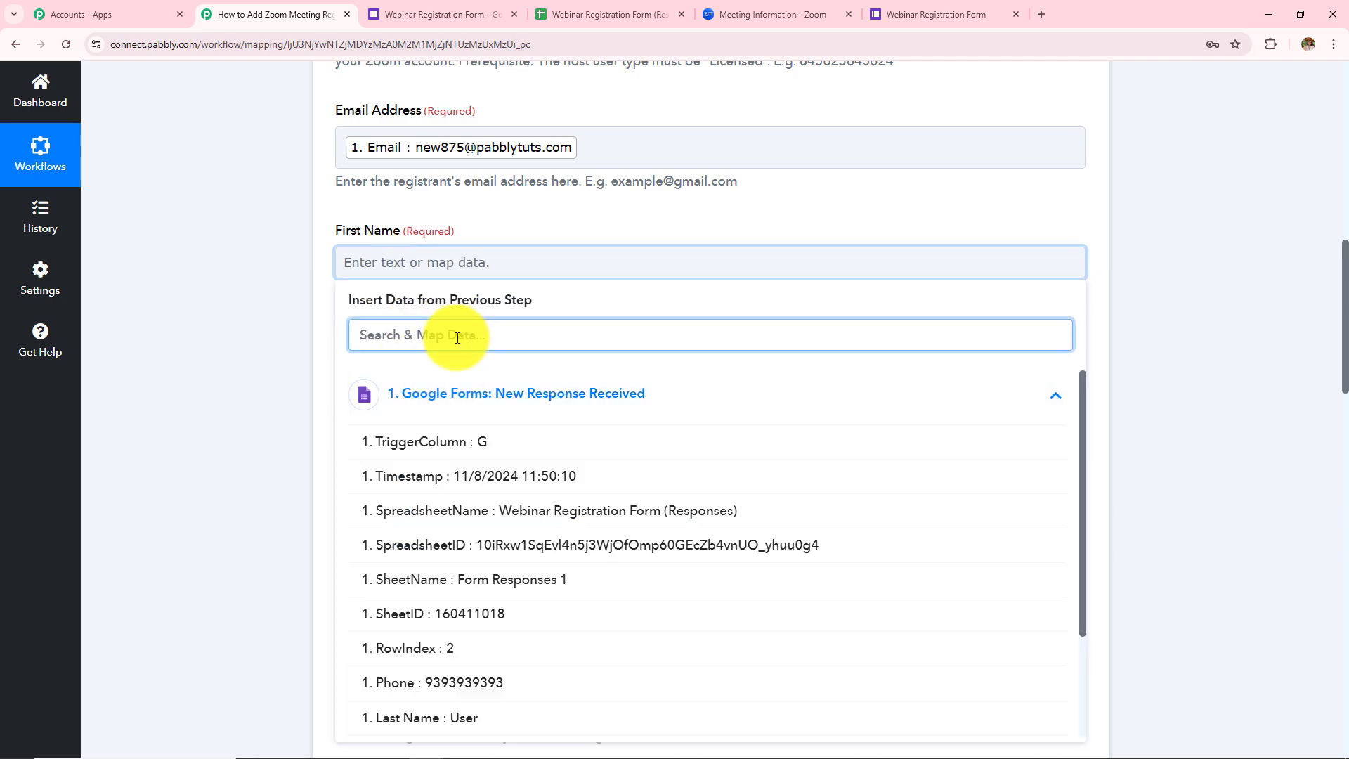
{"action": "scroll", "coordinate": [569, 595], "scroll_direction": "down", "scroll_amount": 2}
{"action": "left_click", "coordinate": [569, 610]}
{"action": "left_click", "coordinate": [168, 416]}
Step: Map the registrant's Last Name to the Last Name answer from the Google Forms response
{"action": "left_click", "coordinate": [399, 384]}
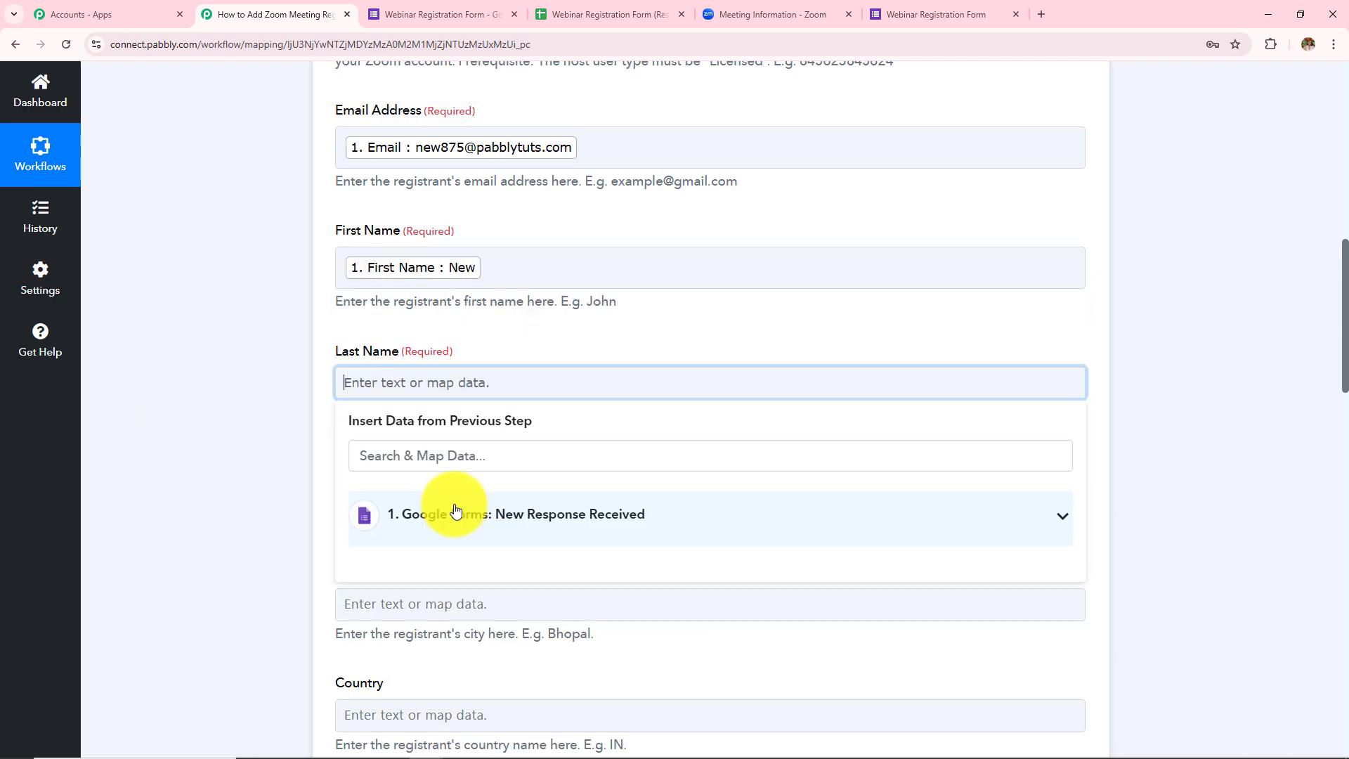
{"action": "left_click", "coordinate": [455, 512]}
{"action": "scroll", "coordinate": [581, 632], "scroll_direction": "down", "scroll_amount": 4}
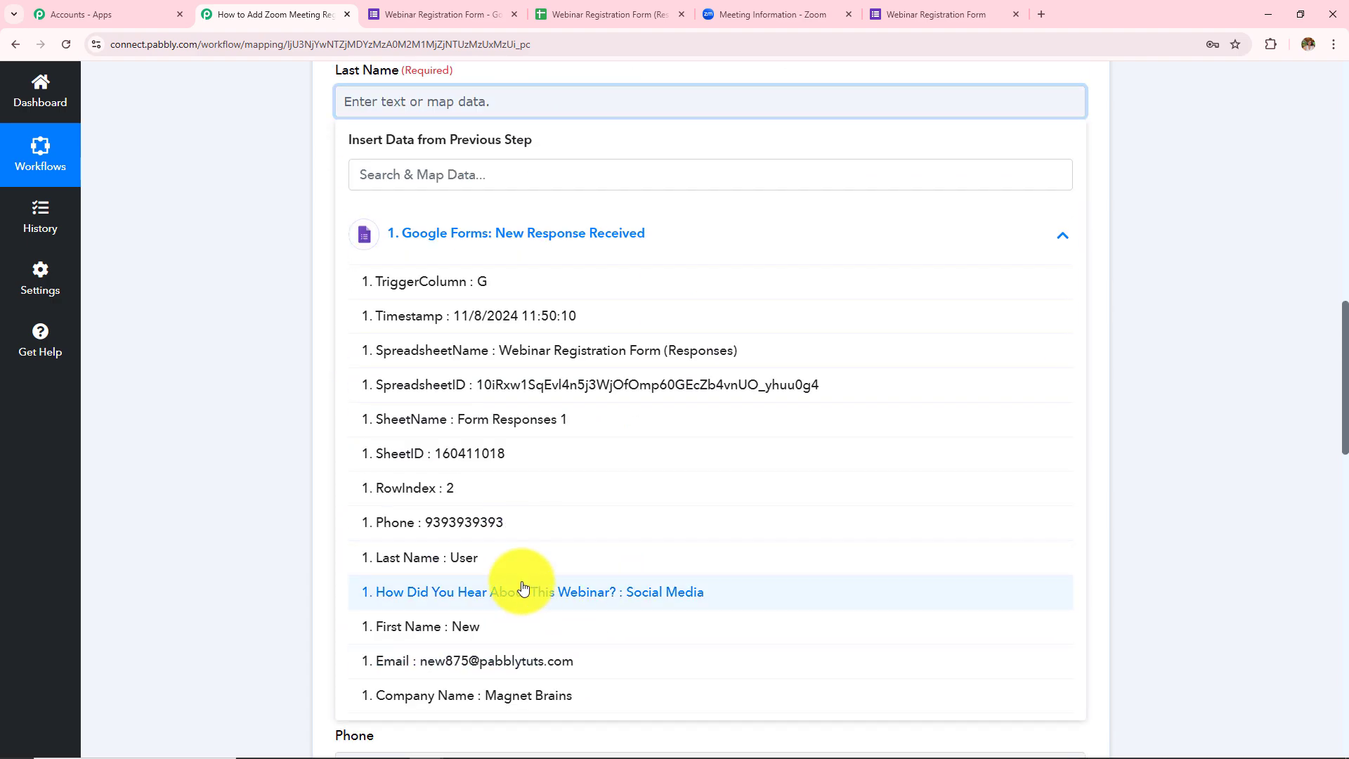
{"action": "left_click", "coordinate": [503, 562]}
{"action": "left_click", "coordinate": [295, 404]}
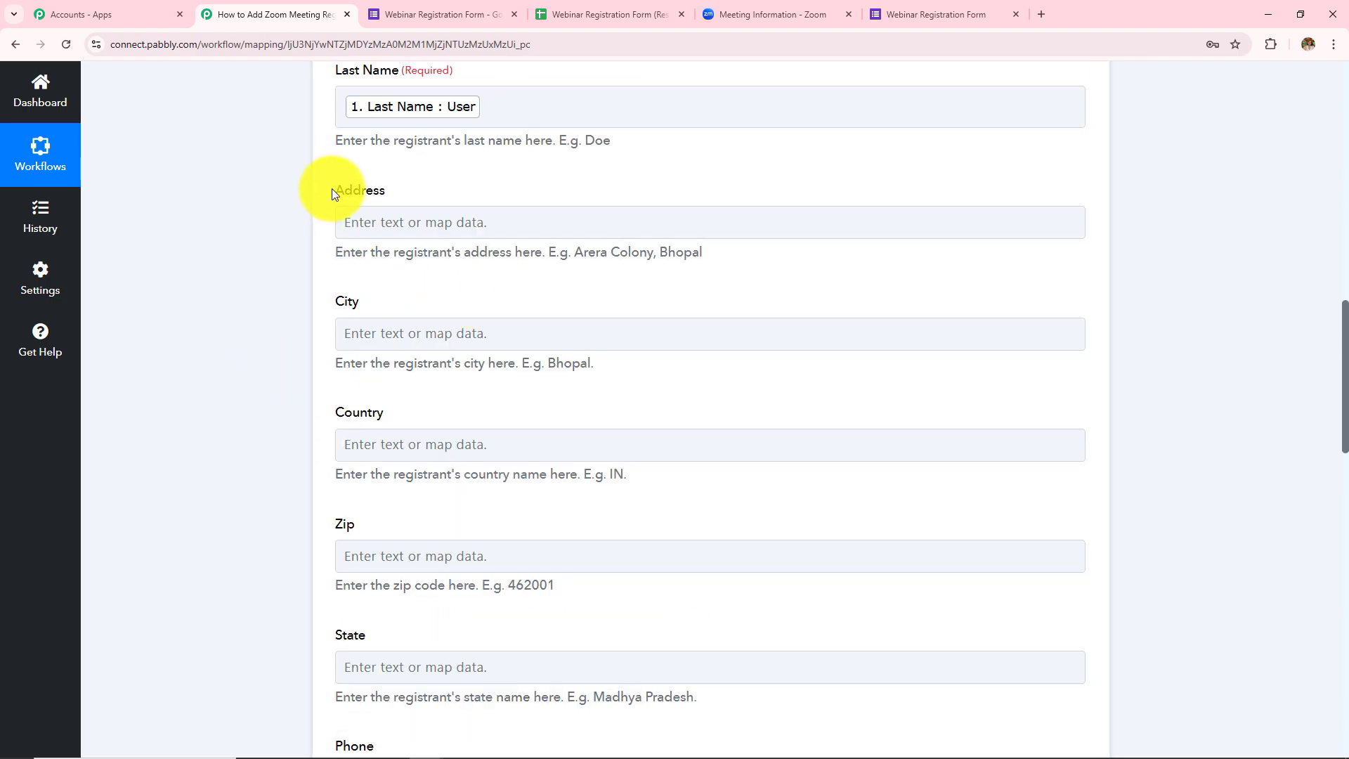
Step: Leave the optional address fields empty and map Phone to the Phone answer from the Google Forms response
{"action": "left_click_drag", "start_coordinate": [332, 188], "coordinate": [551, 623]}
{"action": "left_click", "coordinate": [186, 391]}
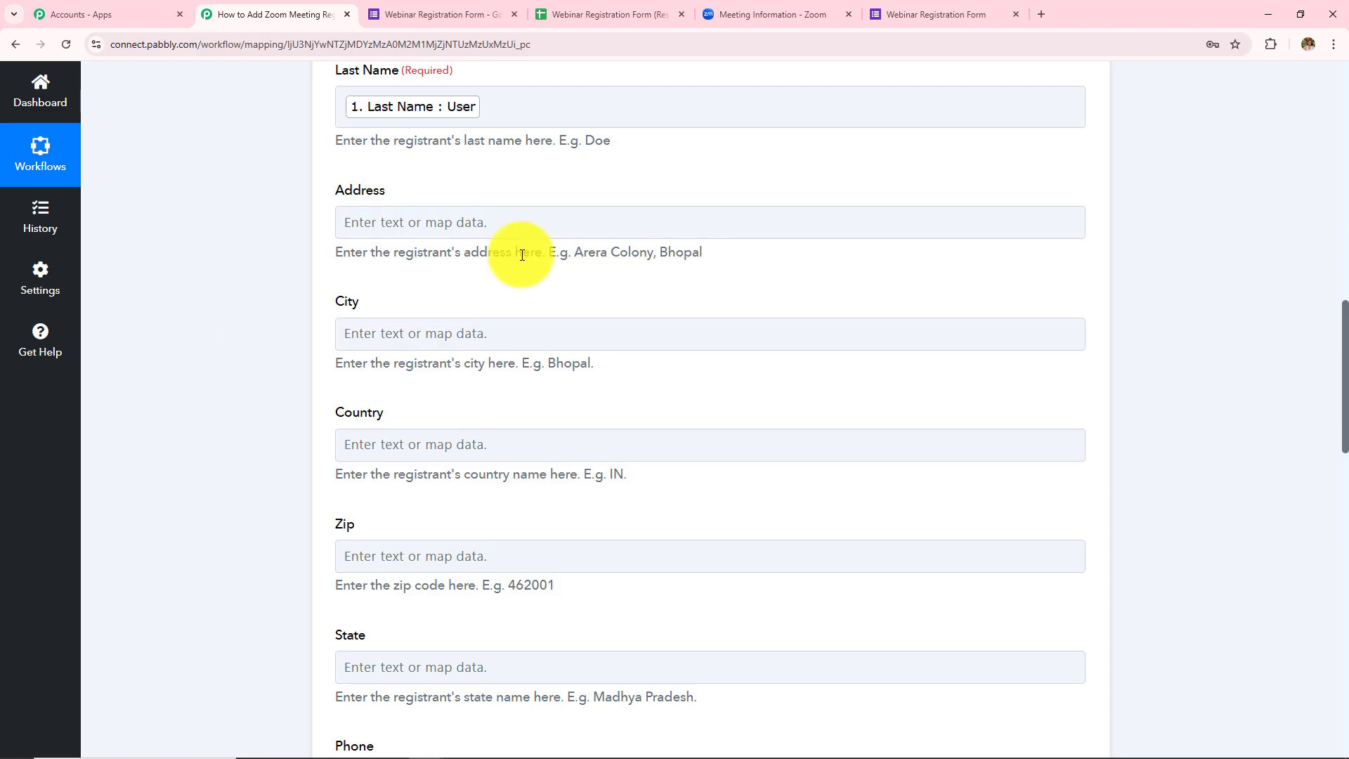
{"action": "scroll", "coordinate": [484, 302], "scroll_direction": "down", "scroll_amount": 1}
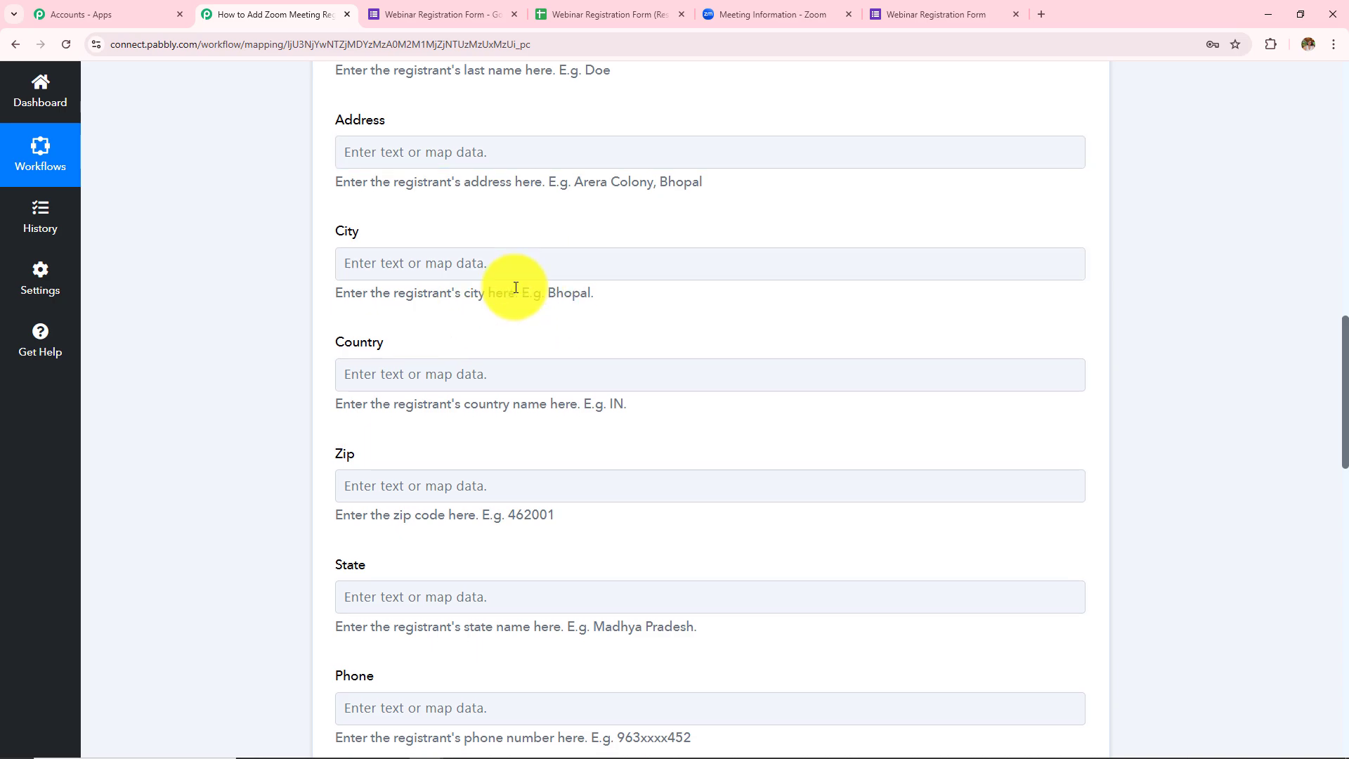
{"action": "scroll", "coordinate": [516, 287], "scroll_direction": "down", "scroll_amount": 7}
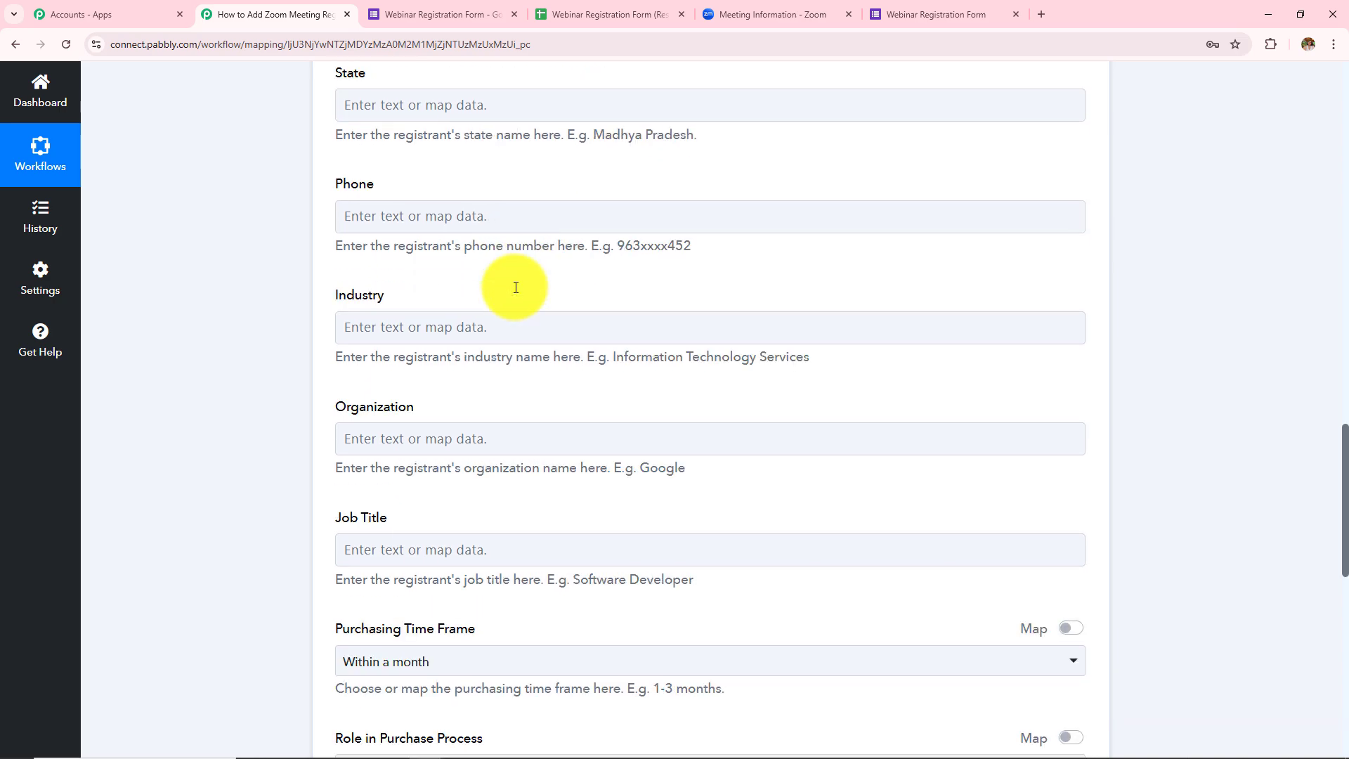
{"action": "left_click", "coordinate": [433, 218]}
{"action": "left_click", "coordinate": [449, 347]}
{"action": "scroll", "coordinate": [492, 576], "scroll_direction": "down", "scroll_amount": 2}
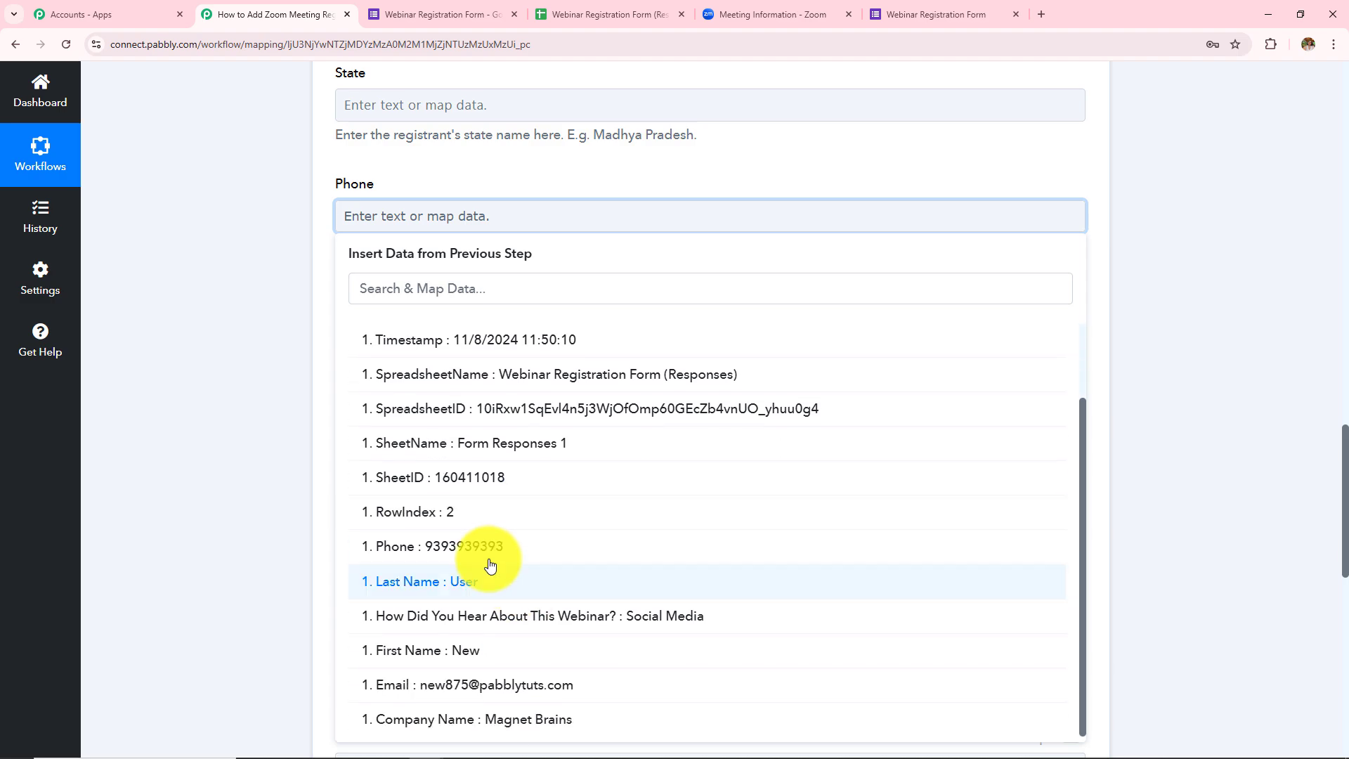
{"action": "left_click", "coordinate": [464, 554]}
{"action": "left_click", "coordinate": [268, 472]}
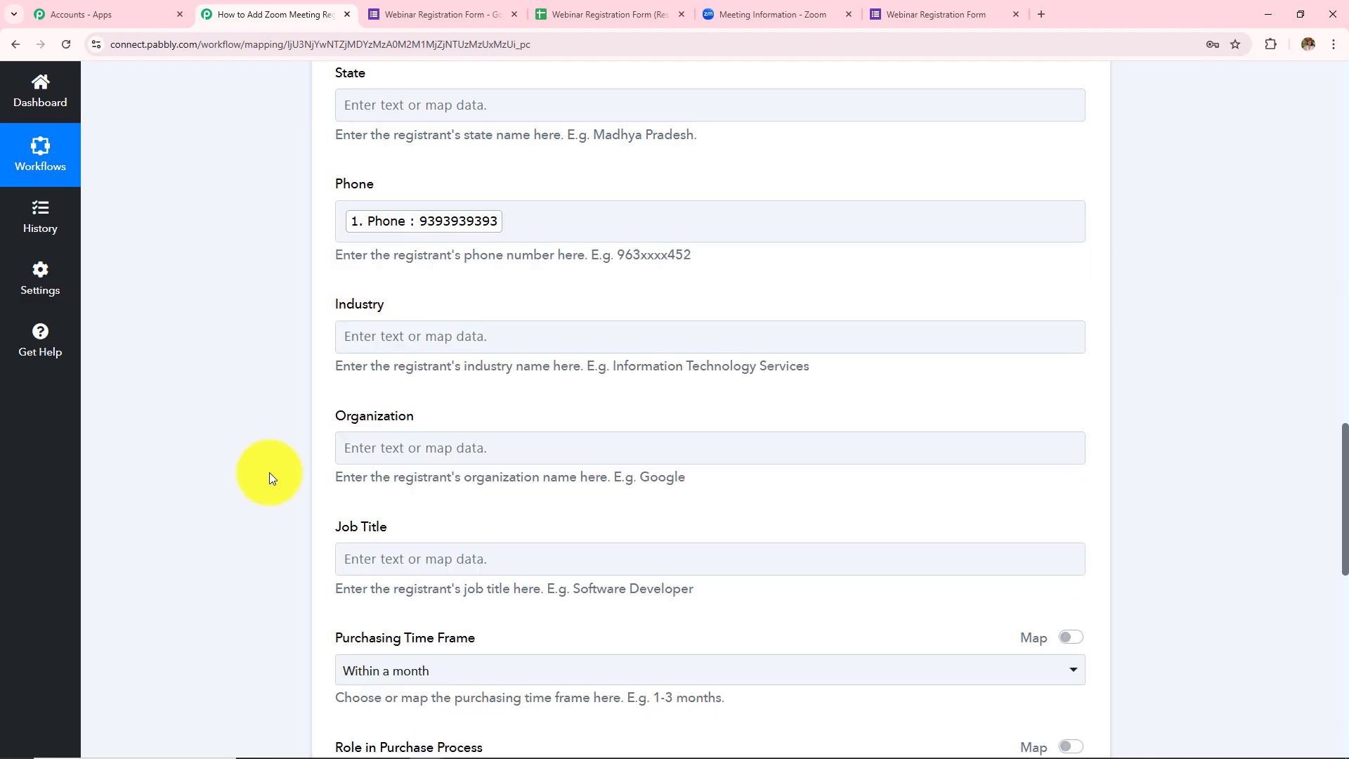
Step: Map the registrant's Organization to the Company Name answer from the Google Forms response
{"action": "left_click", "coordinate": [488, 453]}
{"action": "left_click", "coordinate": [516, 489]}
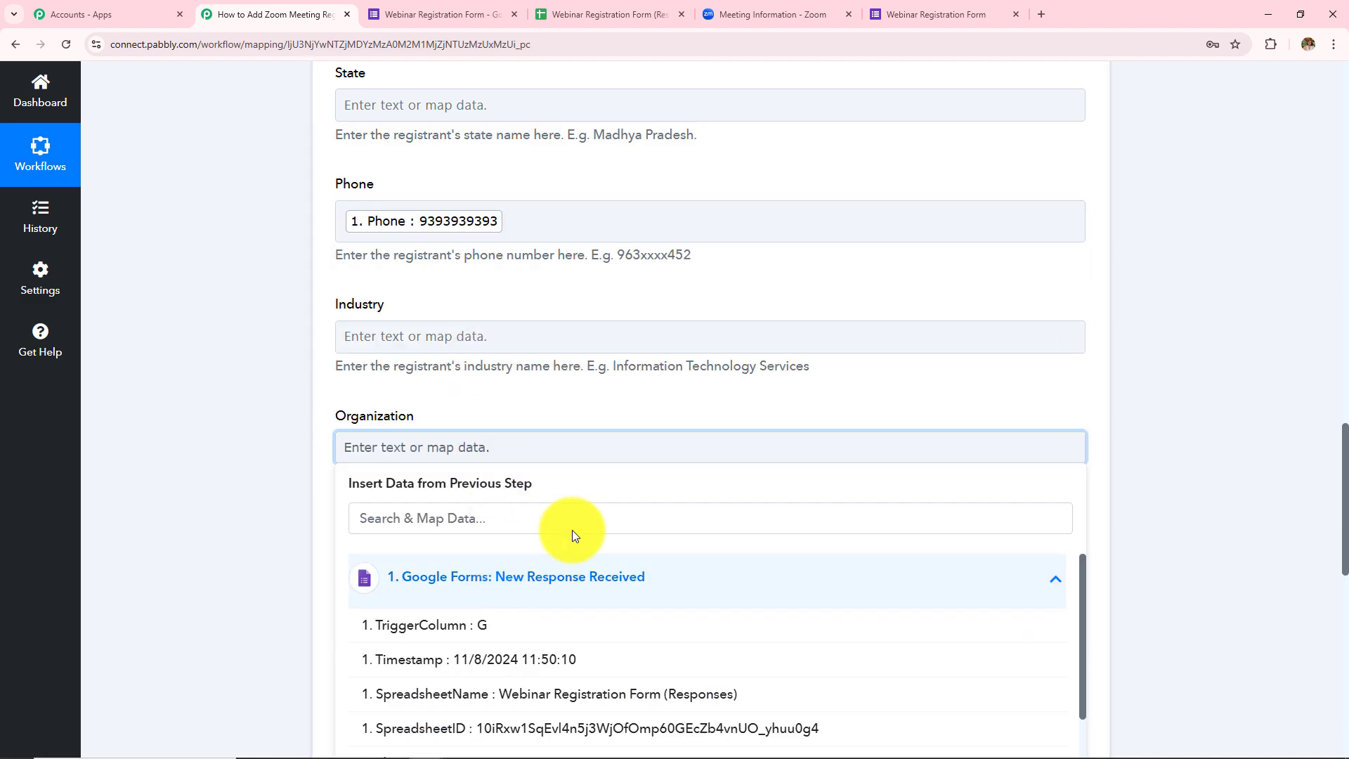
{"action": "scroll", "coordinate": [662, 469], "scroll_direction": "down", "scroll_amount": 2}
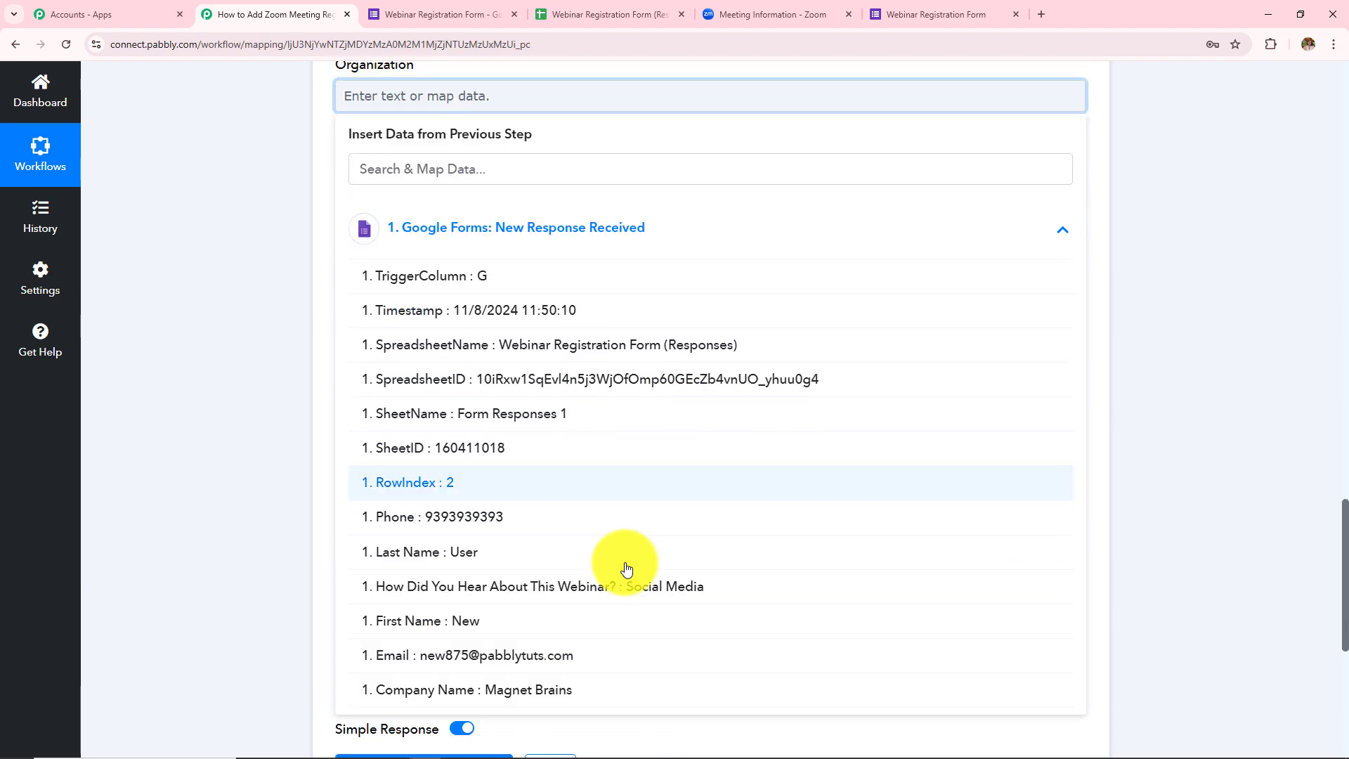
{"action": "left_click", "coordinate": [591, 696]}
{"action": "left_click", "coordinate": [157, 440]}
{"action": "left_click", "coordinate": [267, 378]}
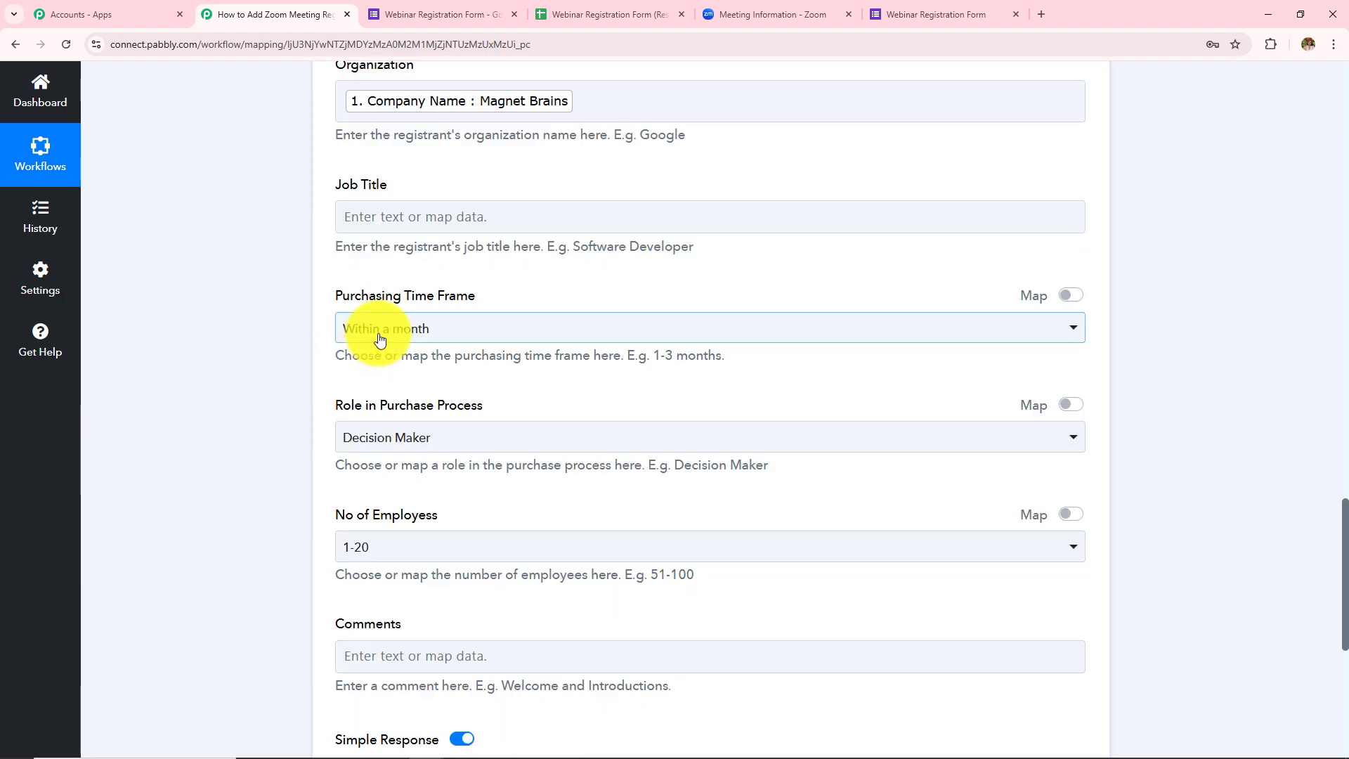
Step: Set Purchasing Time Frame to No timeframe and Role in Purchase Process to Not involved
{"action": "left_click", "coordinate": [378, 331]}
{"action": "left_click", "coordinate": [389, 535]}
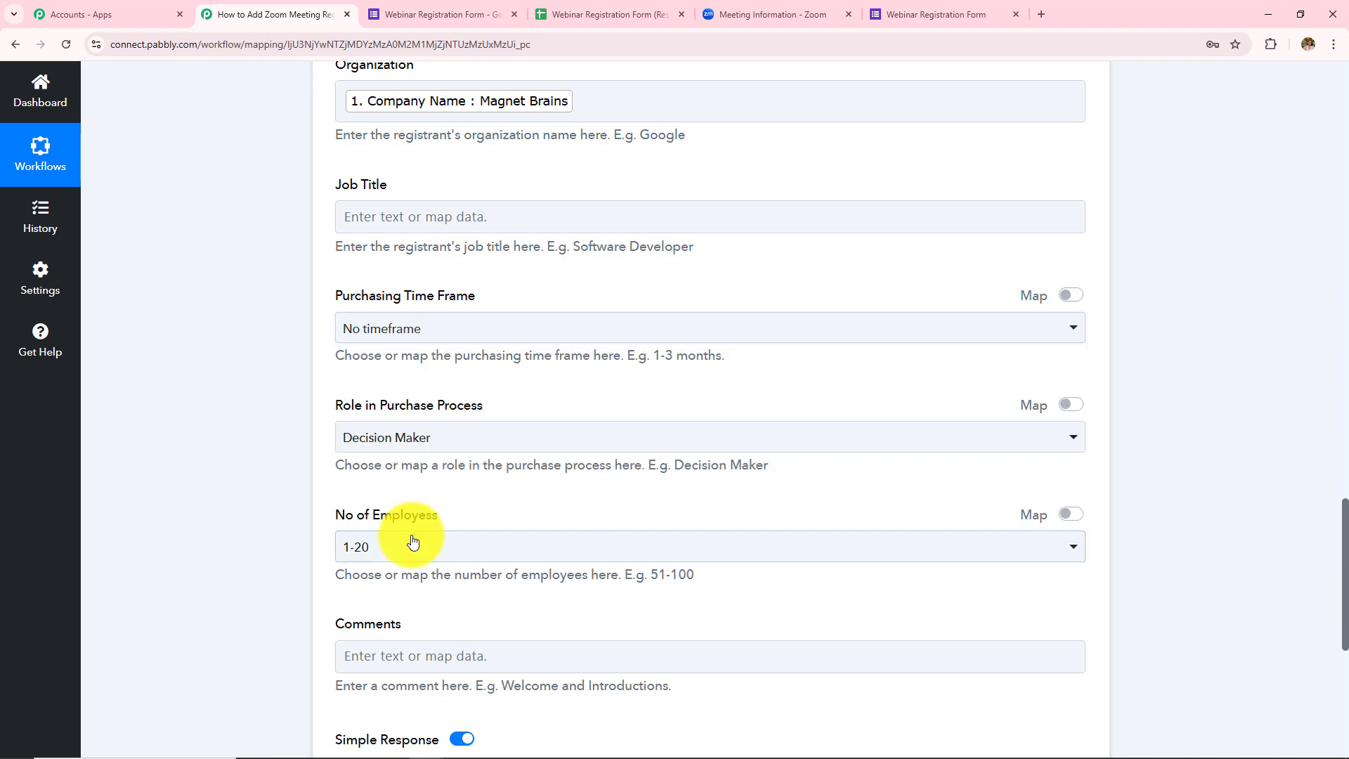
{"action": "left_click", "coordinate": [401, 439]}
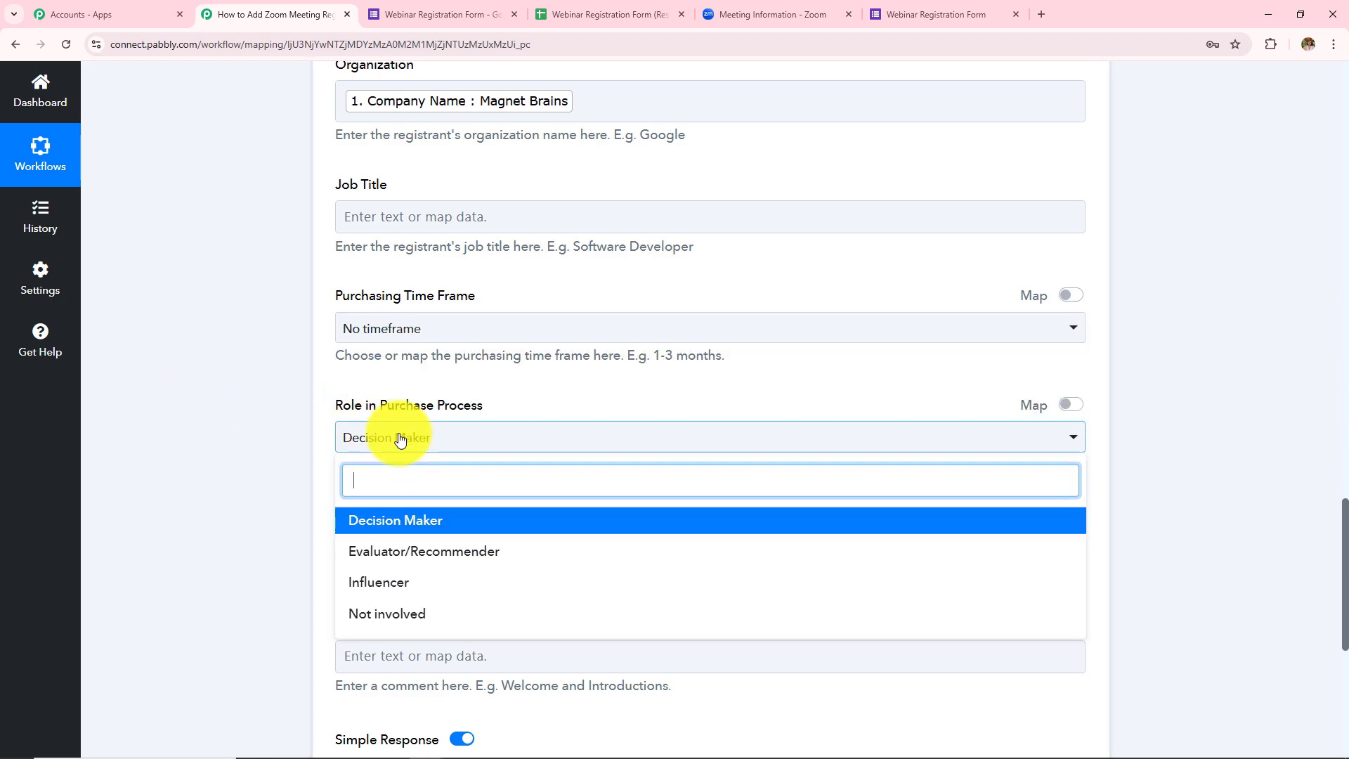
{"action": "left_click", "coordinate": [453, 616]}
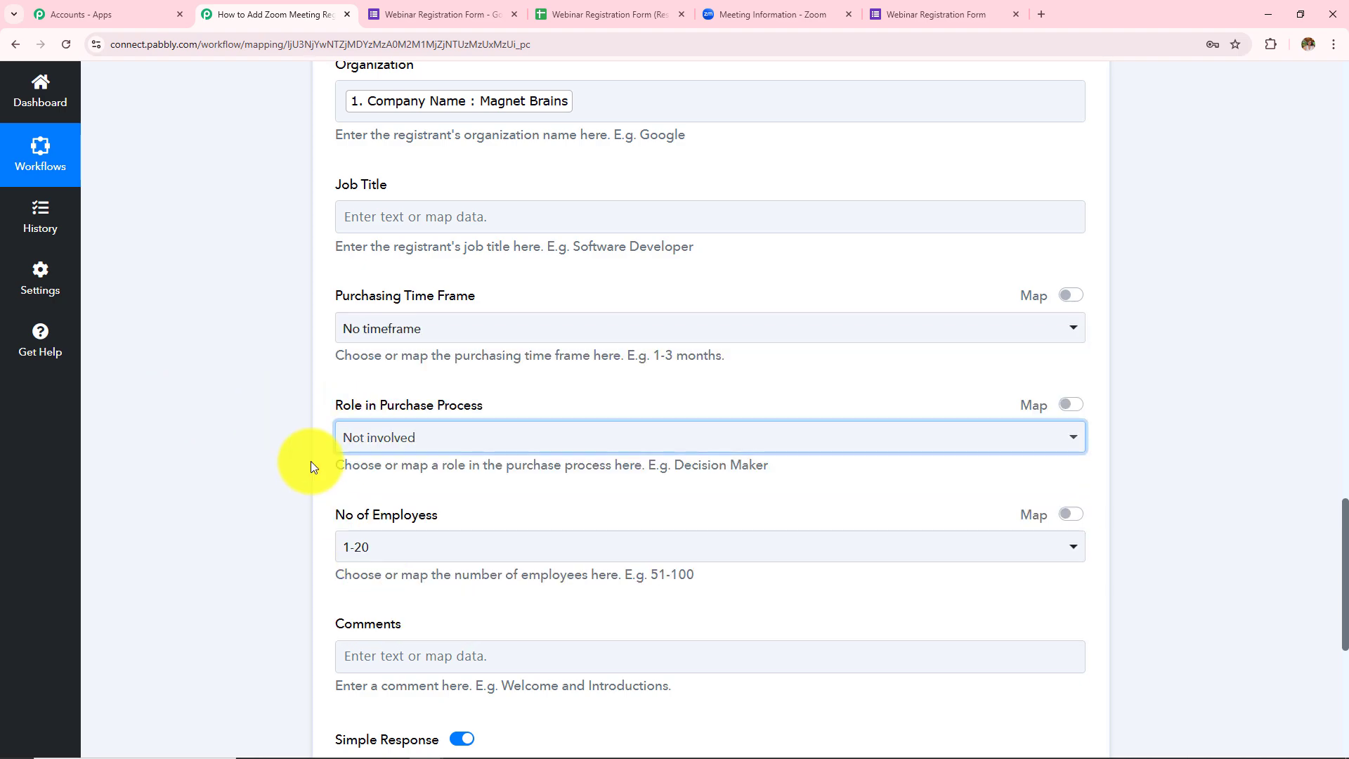
Step: Choose 1-20 as the number of employees
{"action": "scroll", "coordinate": [611, 473], "scroll_direction": "down", "scroll_amount": 2}
{"action": "left_click", "coordinate": [430, 403]}
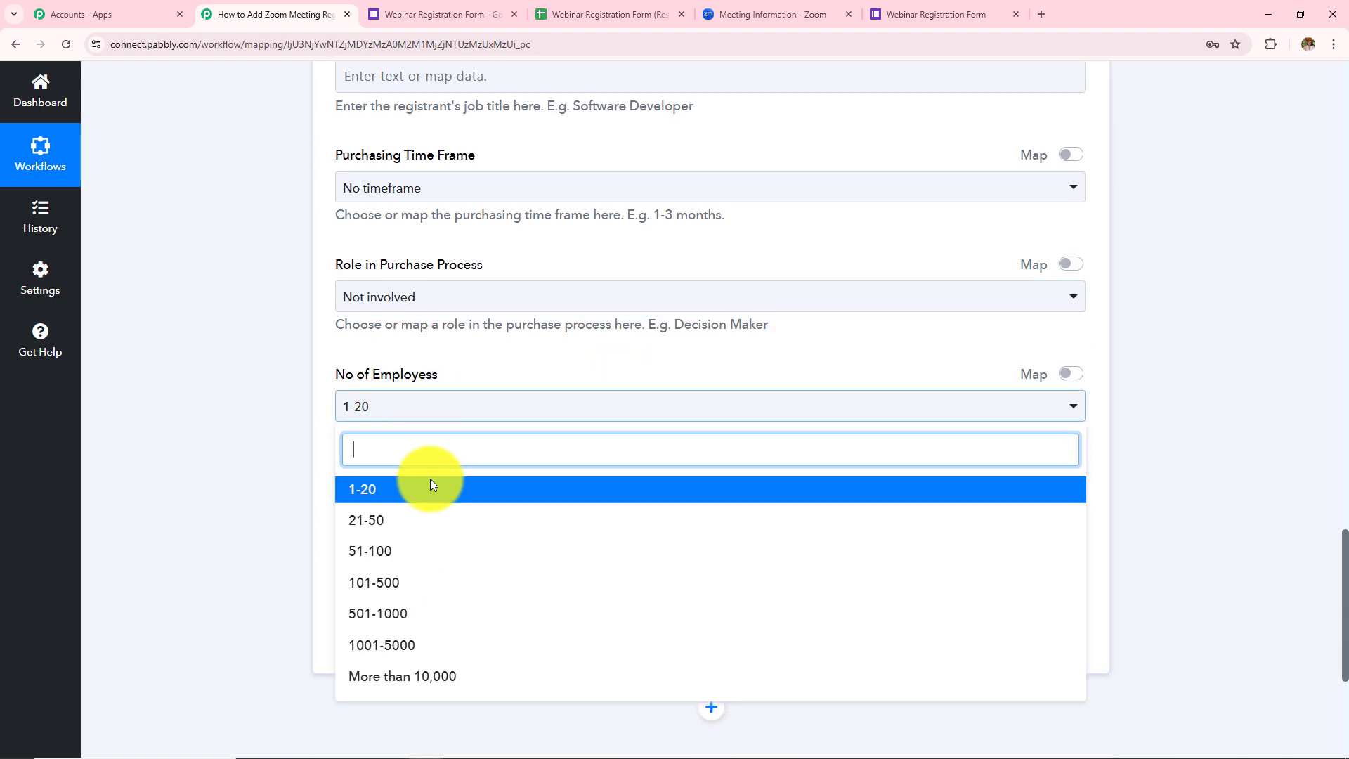
{"action": "left_click", "coordinate": [362, 491]}
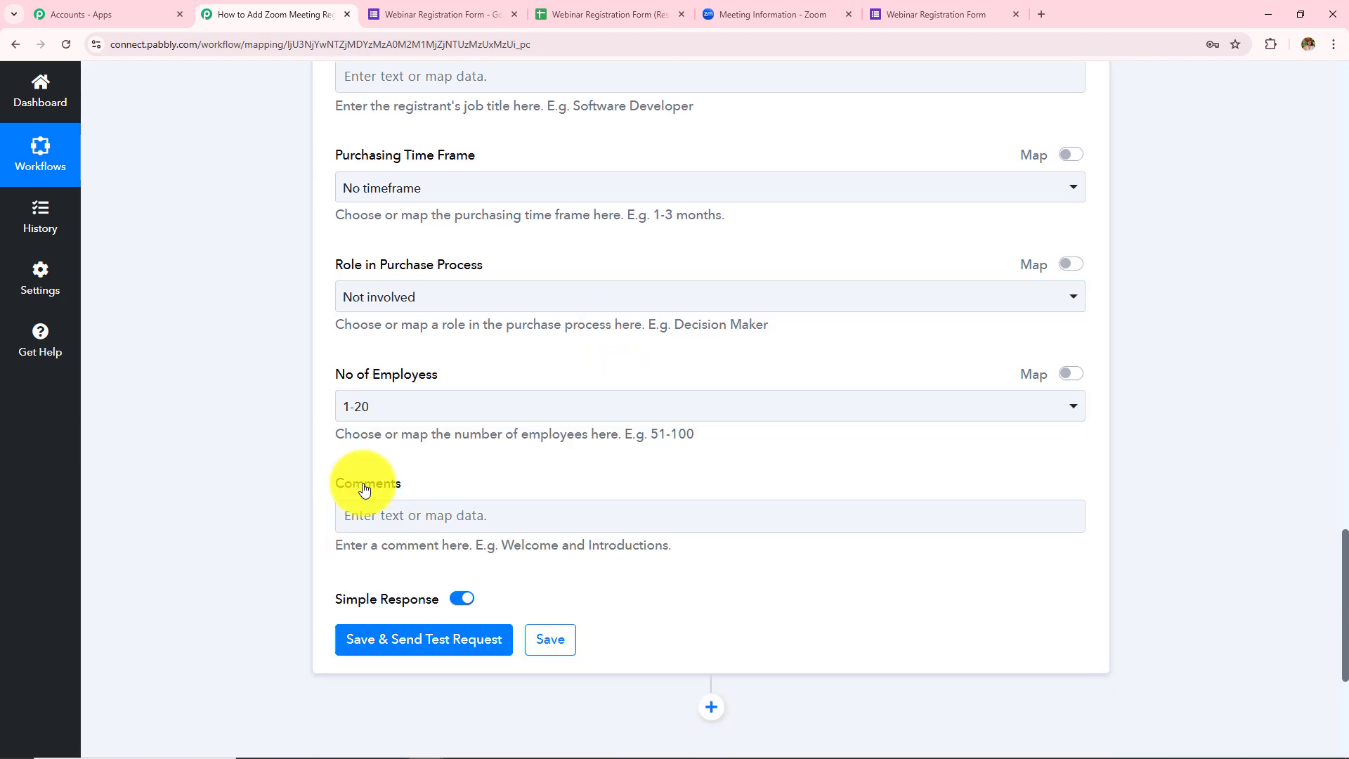
Step: Review the Add Meeting Registrant field mappings, from the phone and organization up to the email and names, and back to the end of the form
{"action": "scroll", "coordinate": [603, 473], "scroll_direction": "up", "scroll_amount": 8}
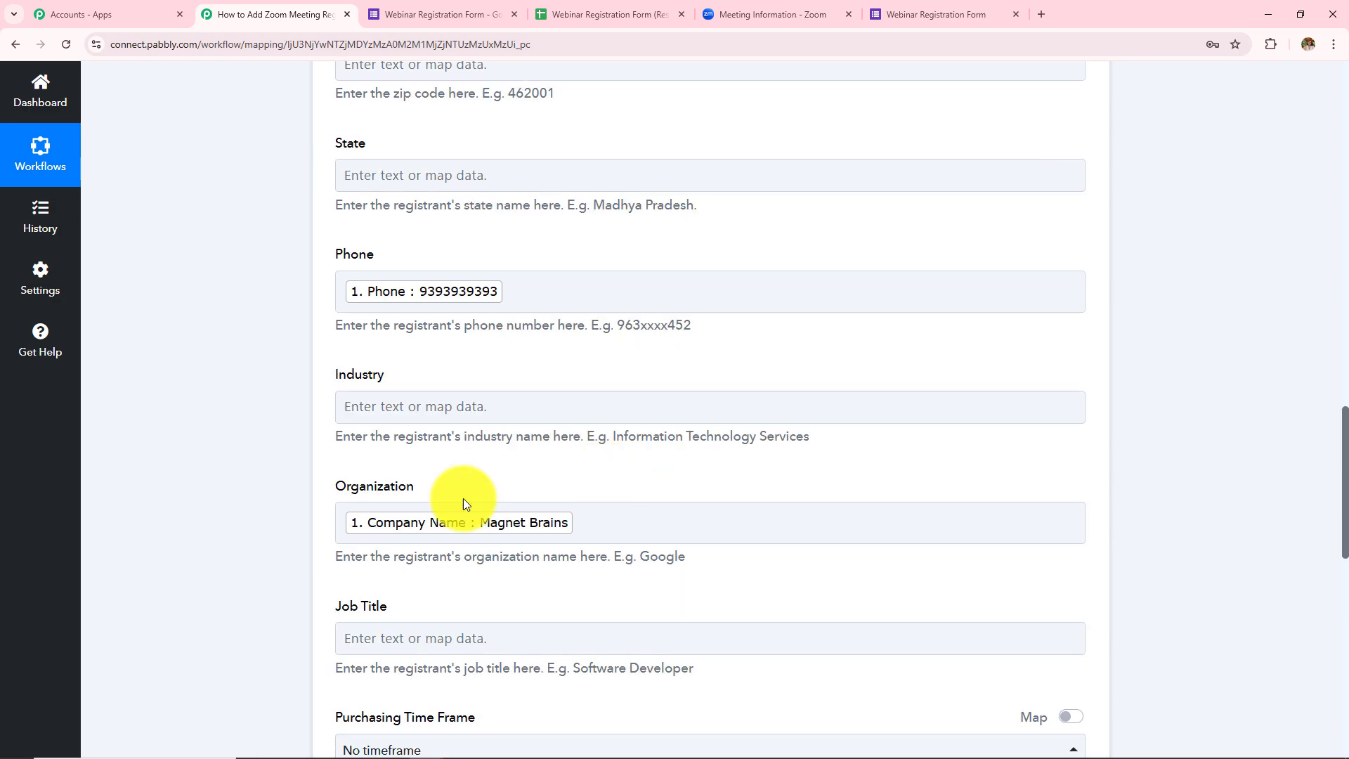
{"action": "scroll", "coordinate": [468, 454], "scroll_direction": "up", "scroll_amount": 5}
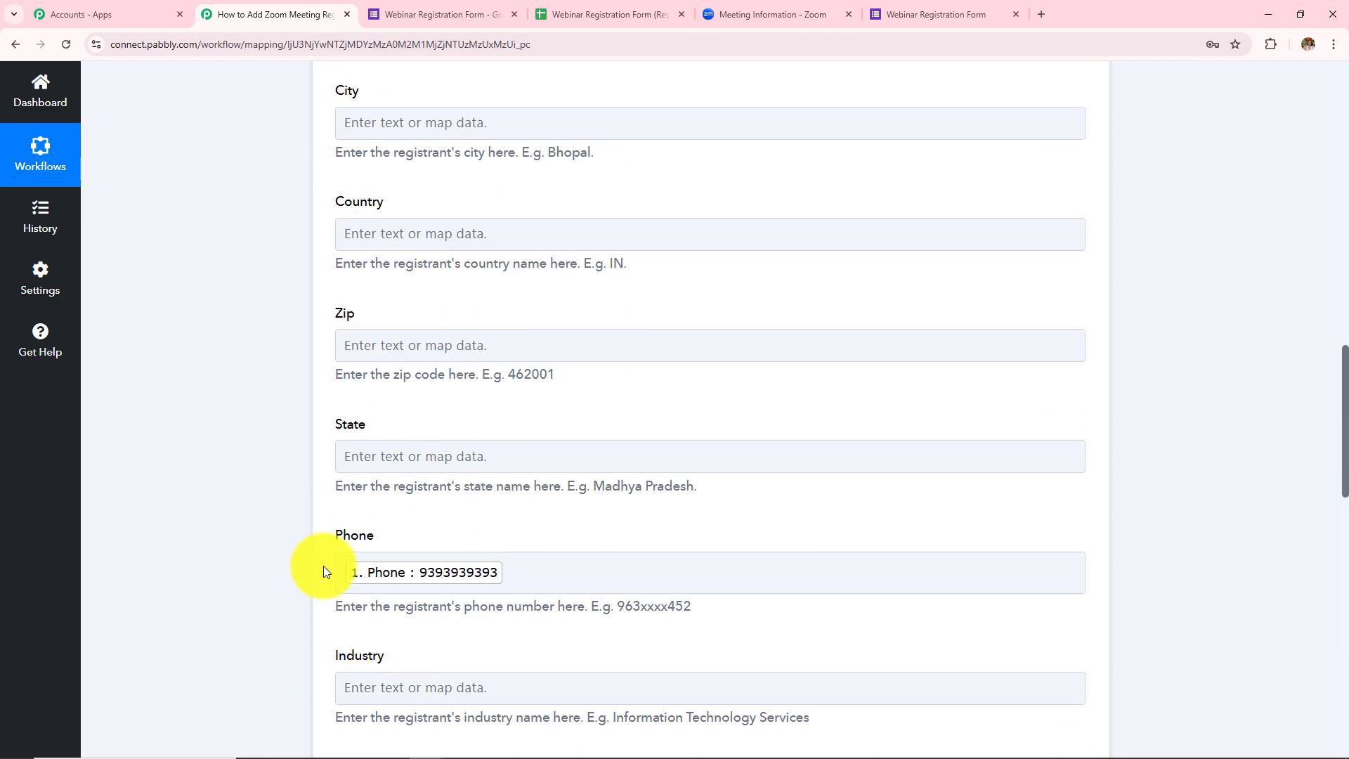
{"action": "scroll", "coordinate": [323, 566], "scroll_direction": "up", "scroll_amount": 3}
{"action": "scroll", "coordinate": [326, 562], "scroll_direction": "up", "scroll_amount": 6}
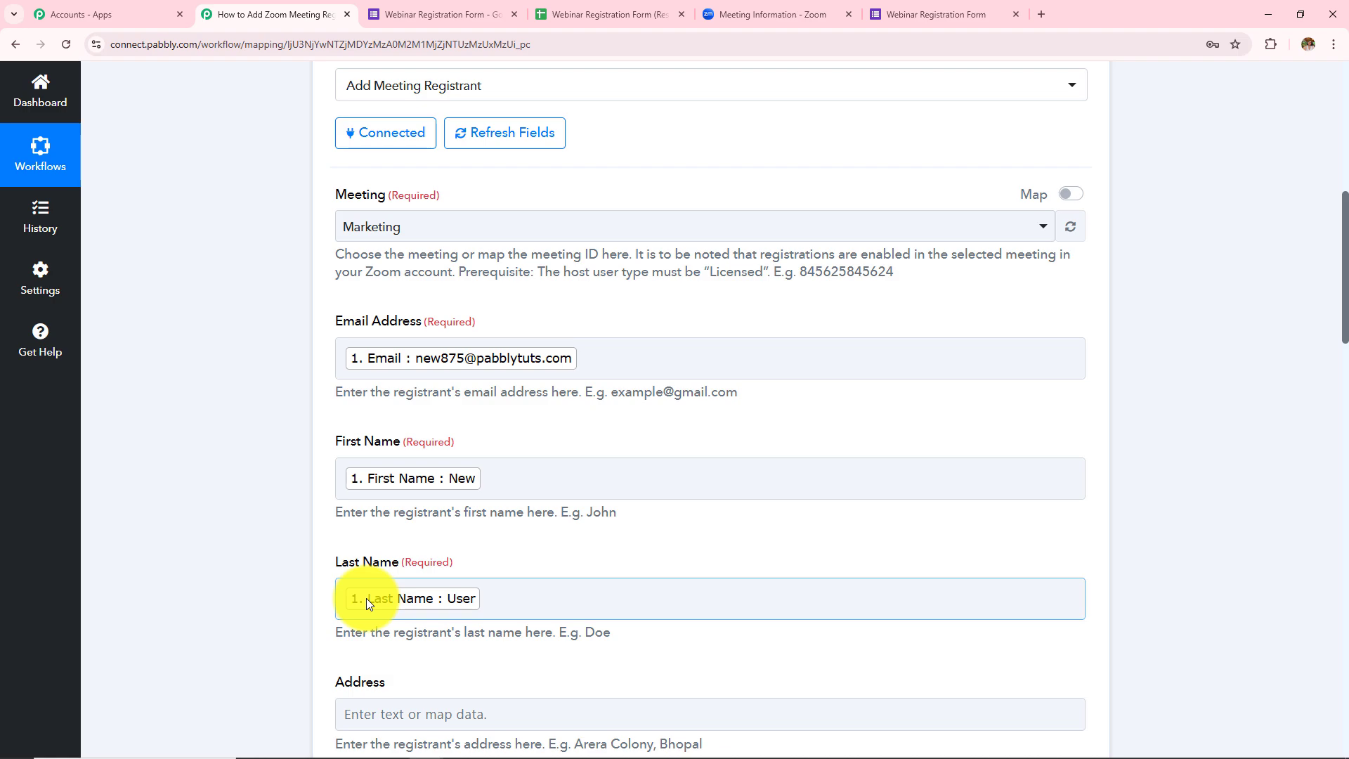
{"action": "left_click", "coordinate": [474, 616]}
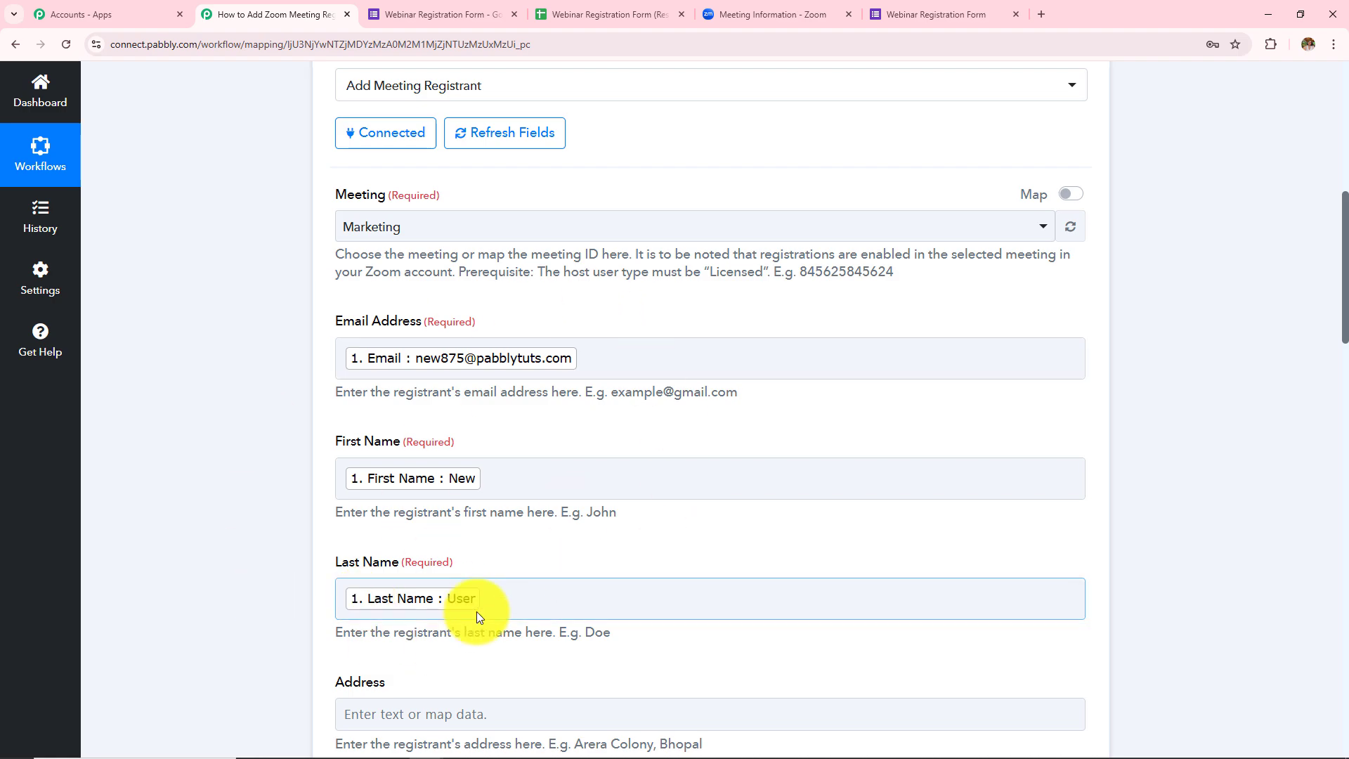
{"action": "left_click", "coordinate": [687, 556]}
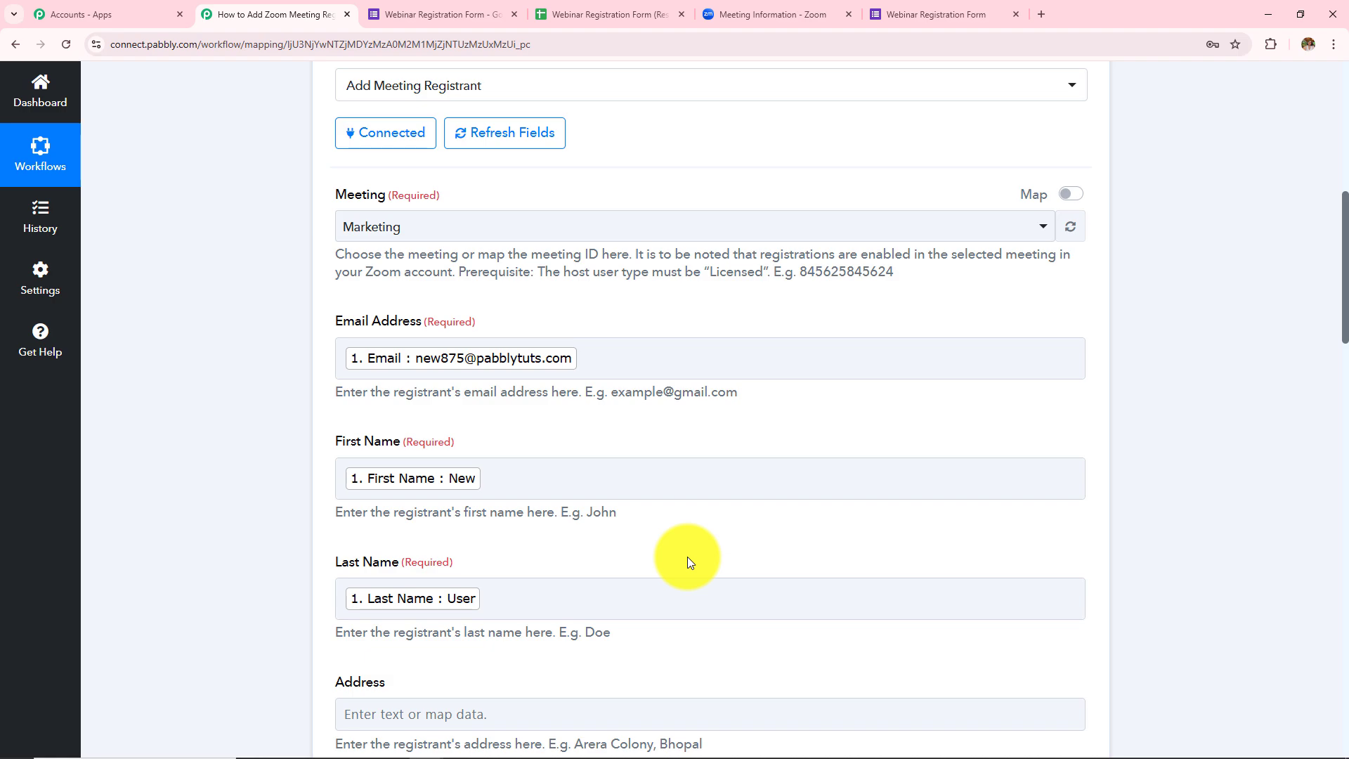
{"action": "scroll", "coordinate": [687, 557], "scroll_direction": "down", "scroll_amount": 12}
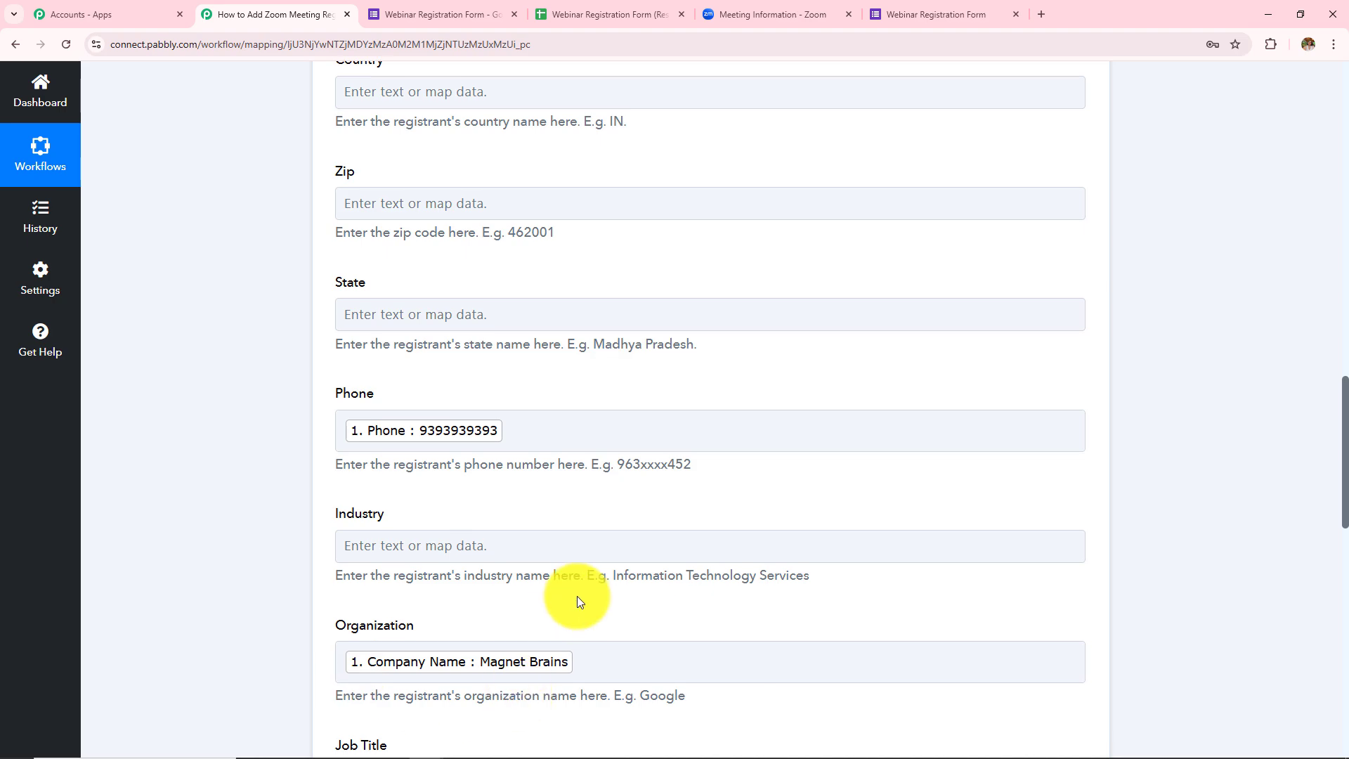
{"action": "scroll", "coordinate": [577, 597], "scroll_direction": "down", "scroll_amount": 9}
{"action": "scroll", "coordinate": [577, 597], "scroll_direction": "down", "scroll_amount": 3}
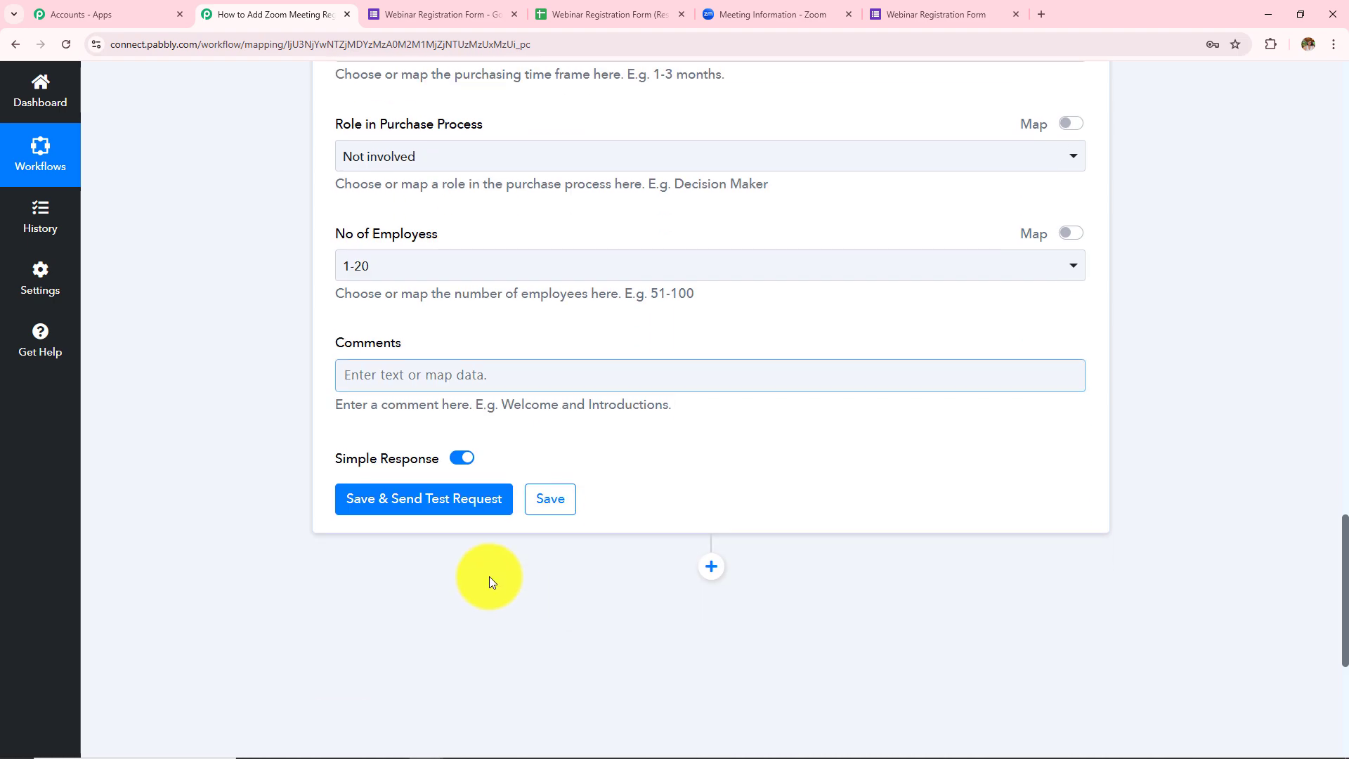
Step: Save the Add Meeting Registrant action, send a test request, and check the registrant ID in the response
{"action": "left_click", "coordinate": [382, 516]}
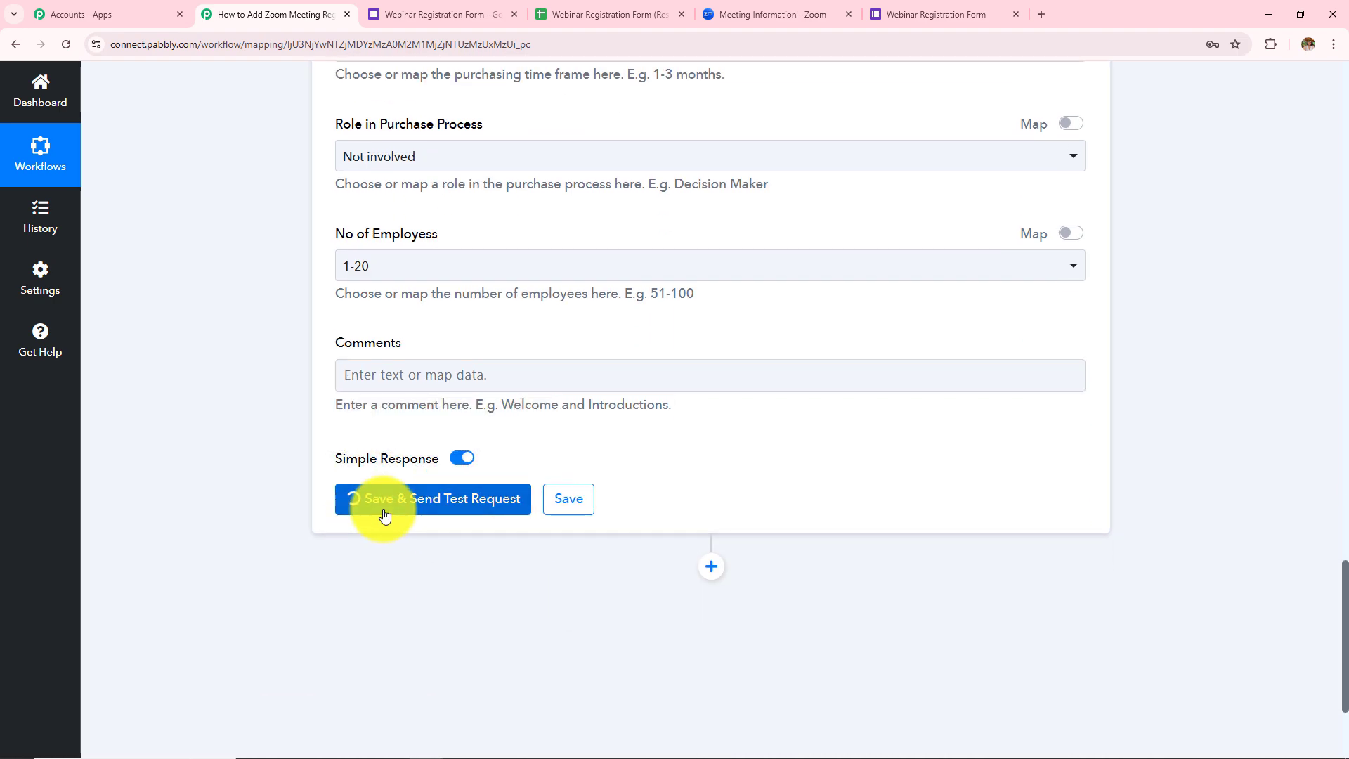
{"action": "scroll", "coordinate": [925, 479], "scroll_direction": "down", "scroll_amount": 1}
{"action": "scroll", "coordinate": [925, 478], "scroll_direction": "down", "scroll_amount": 3}
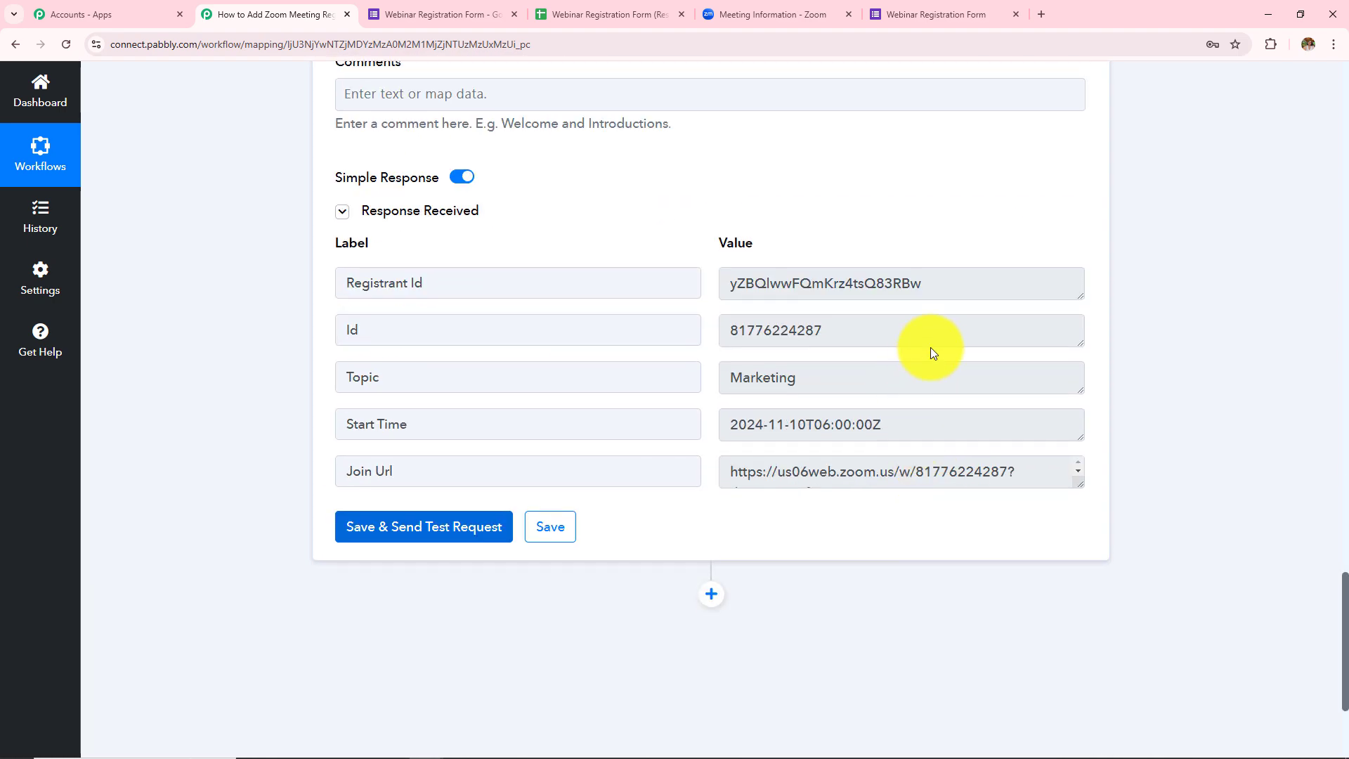
{"action": "double_click", "coordinate": [951, 280]}
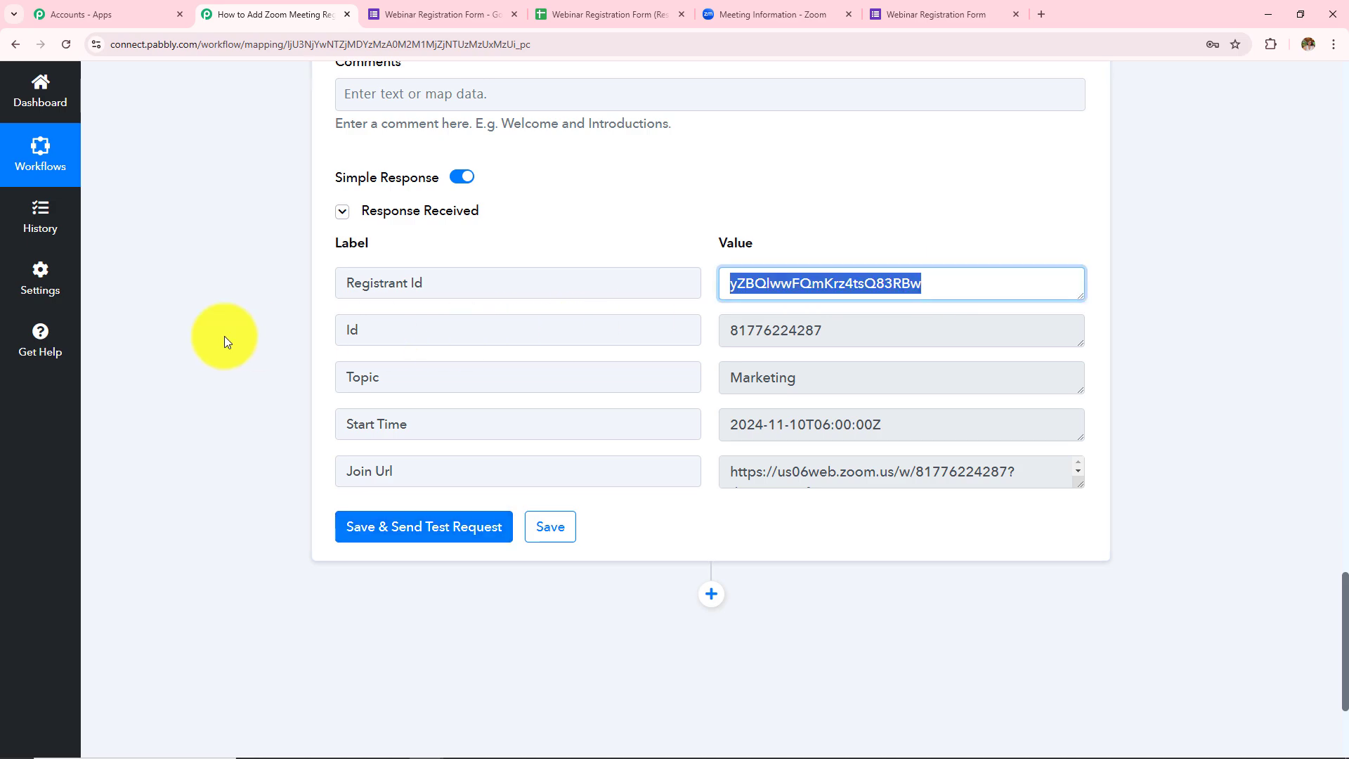
{"action": "left_click", "coordinate": [225, 336]}
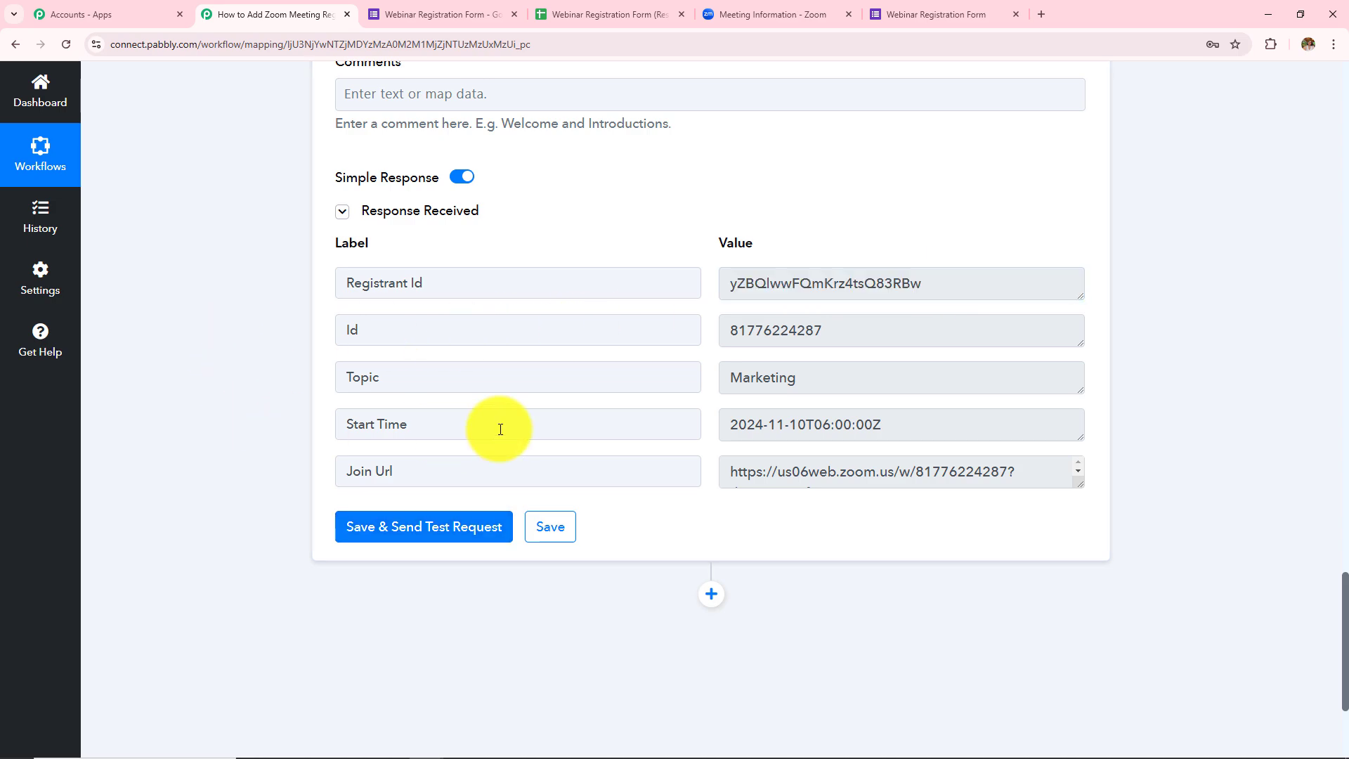
Step: Switch to Zoom, open the Marketing meeting's registrant list, inspect the newly added registrant's details, and close the list
{"action": "scroll", "coordinate": [496, 427], "scroll_direction": "up", "scroll_amount": 20}
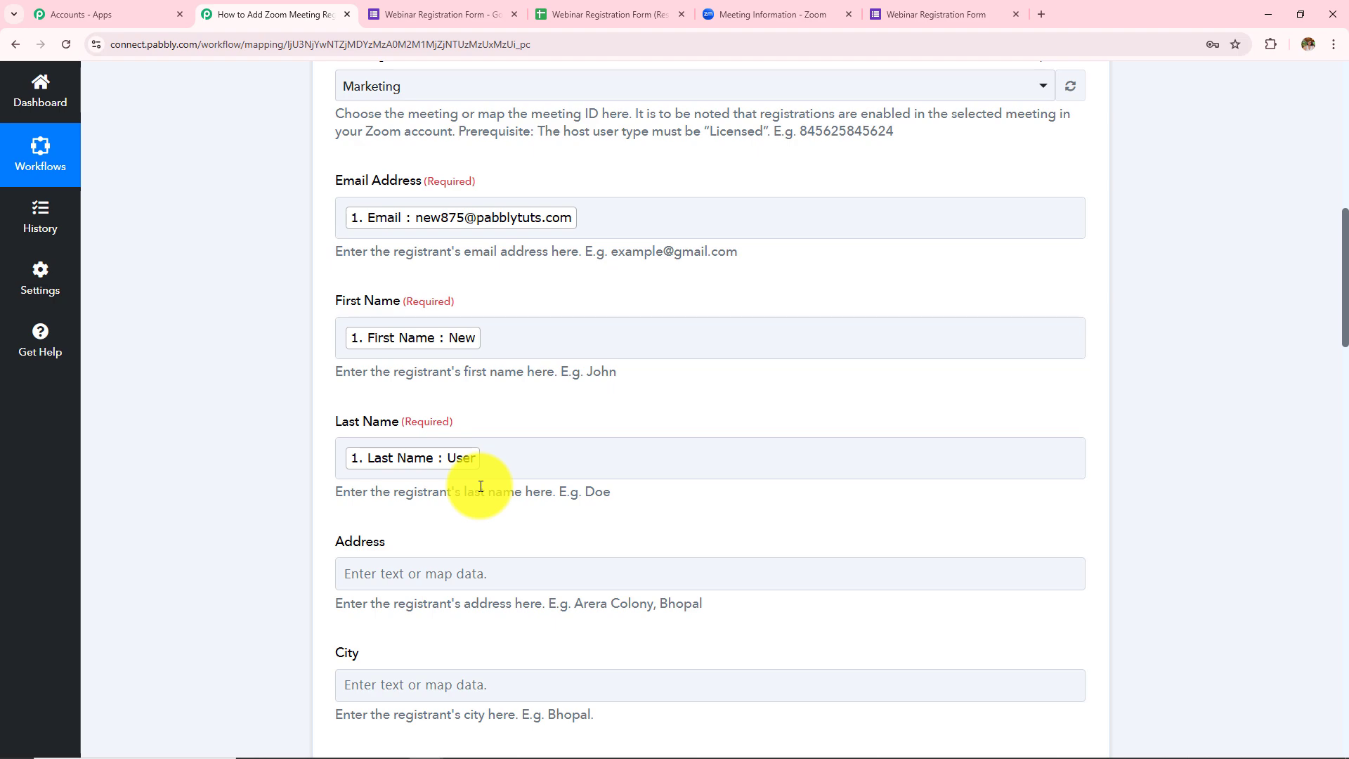
{"action": "scroll", "coordinate": [480, 486], "scroll_direction": "up", "scroll_amount": 2}
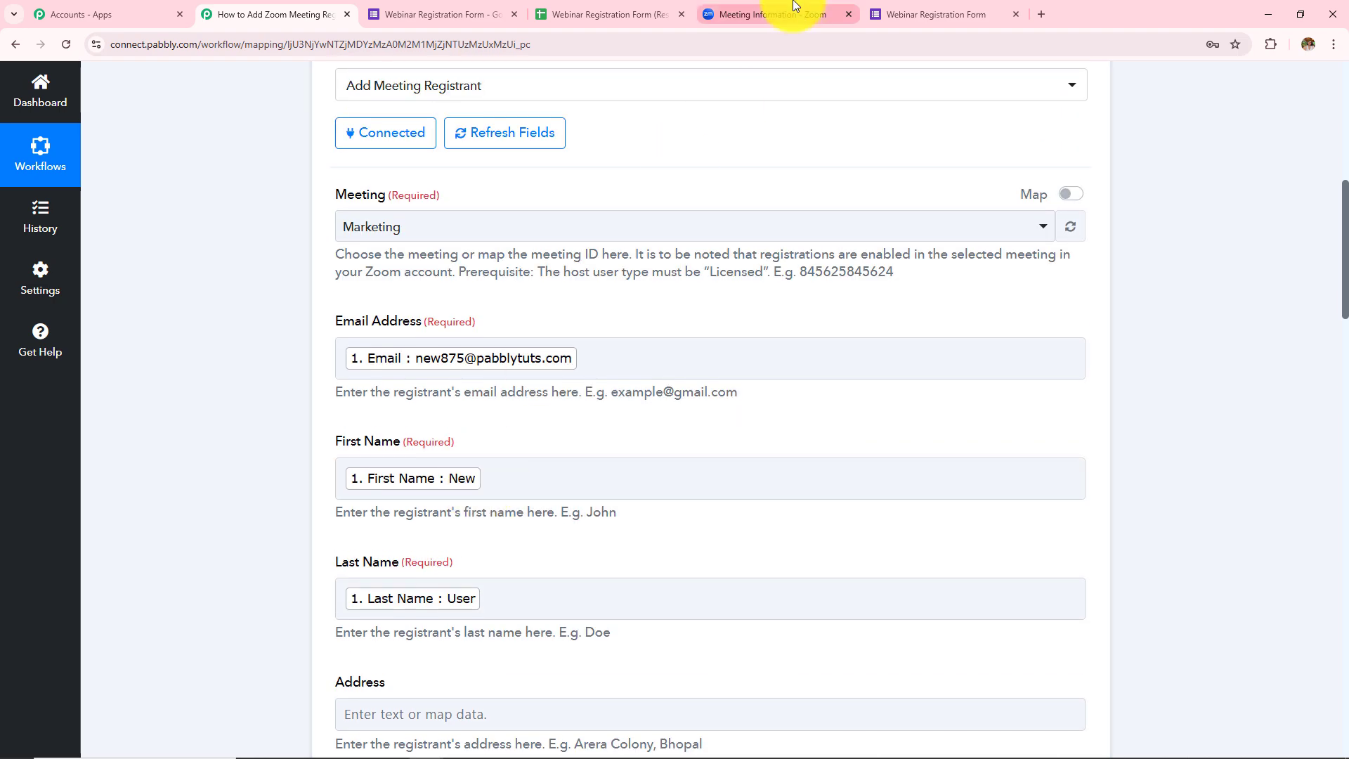
{"action": "left_click", "coordinate": [794, 6]}
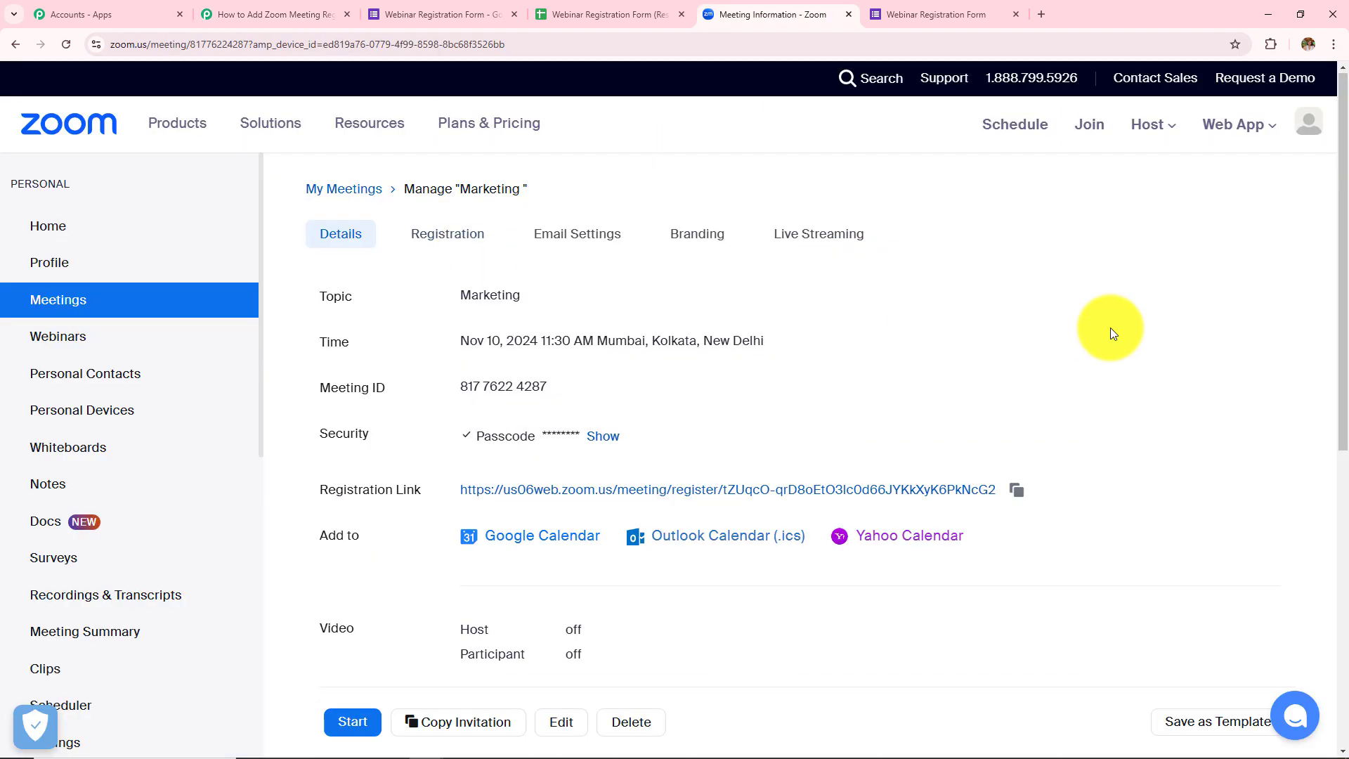
{"action": "left_click", "coordinate": [447, 239]}
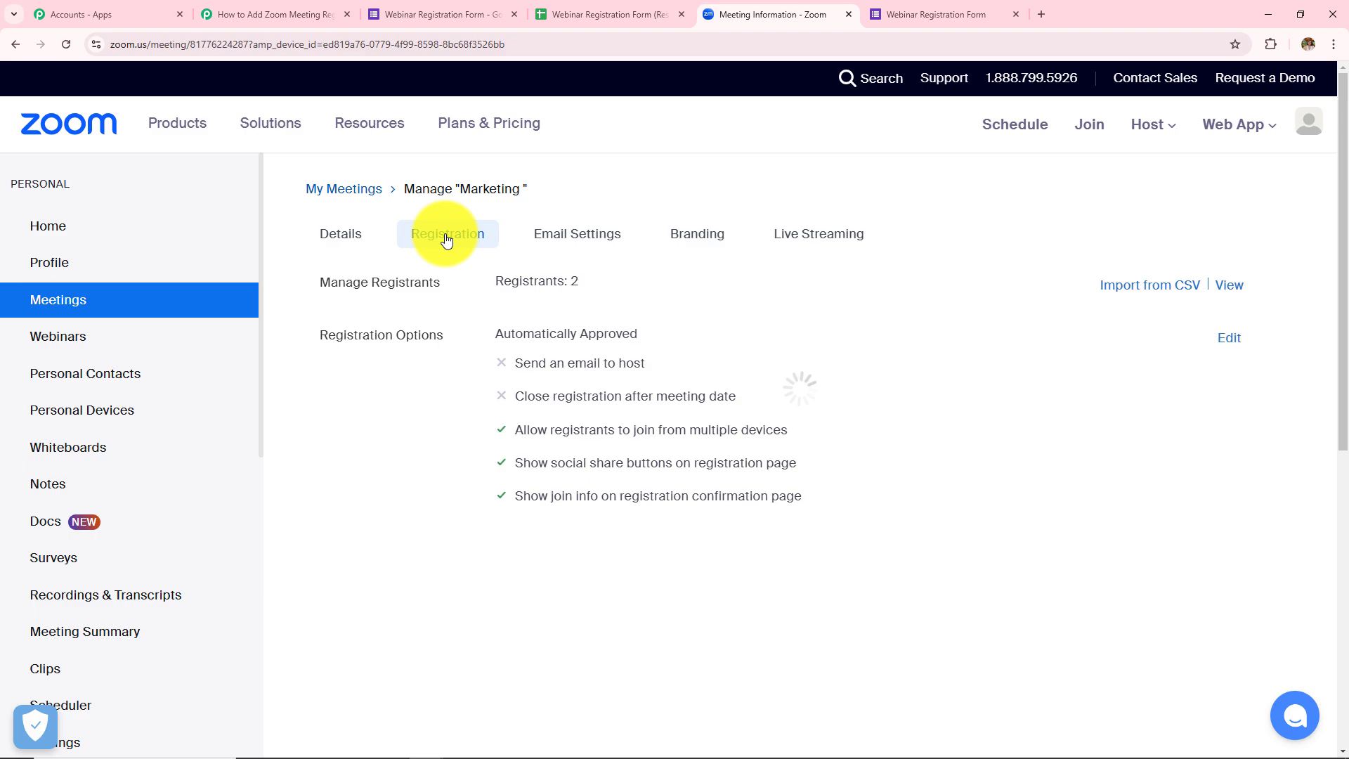
{"action": "left_click", "coordinate": [1227, 288]}
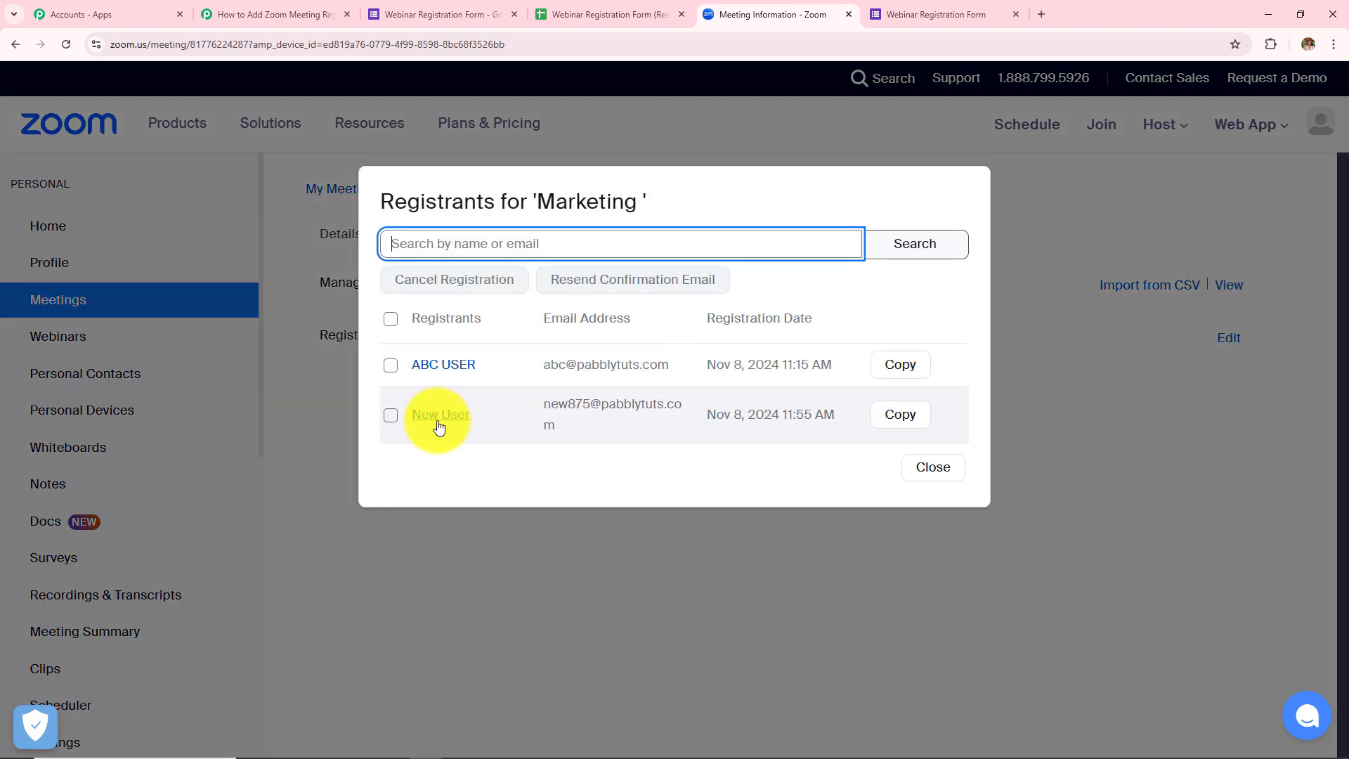
{"action": "left_click", "coordinate": [458, 417]}
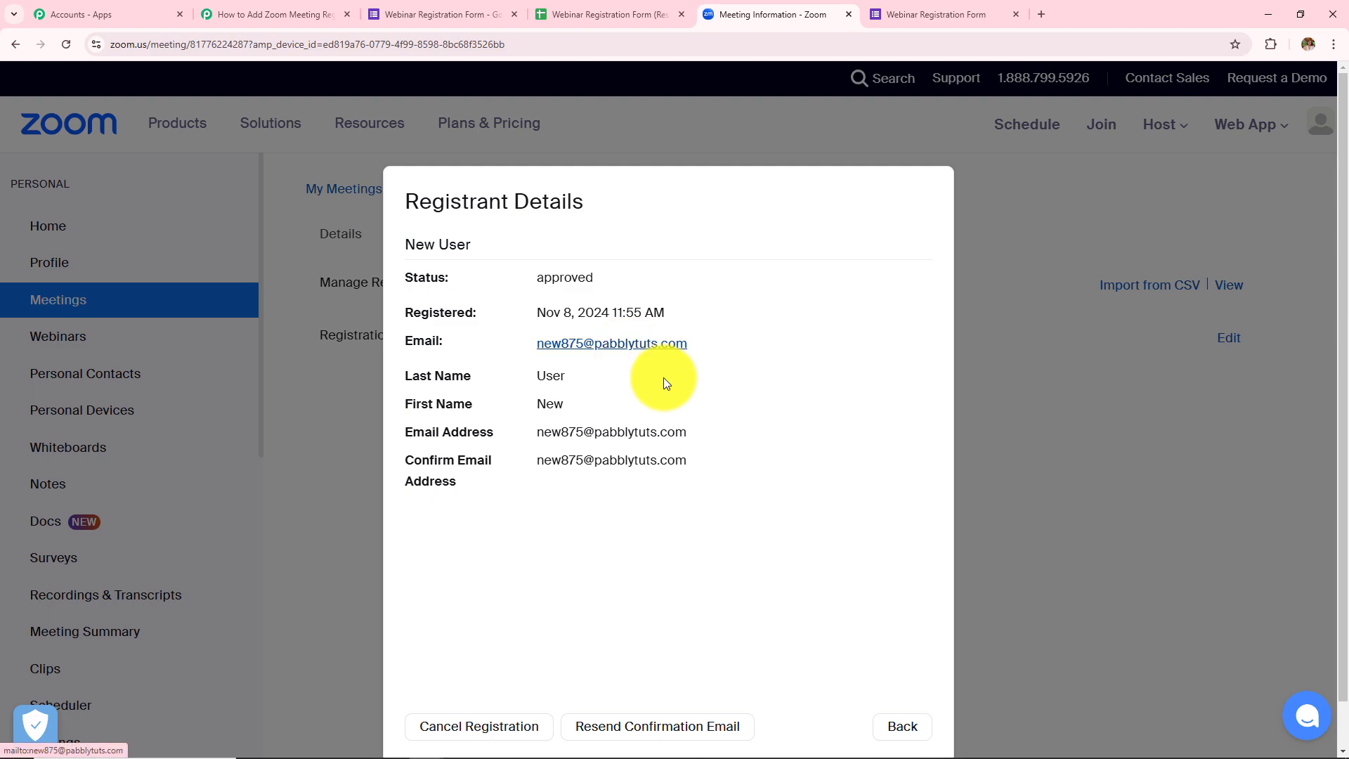
{"action": "left_click", "coordinate": [913, 725]}
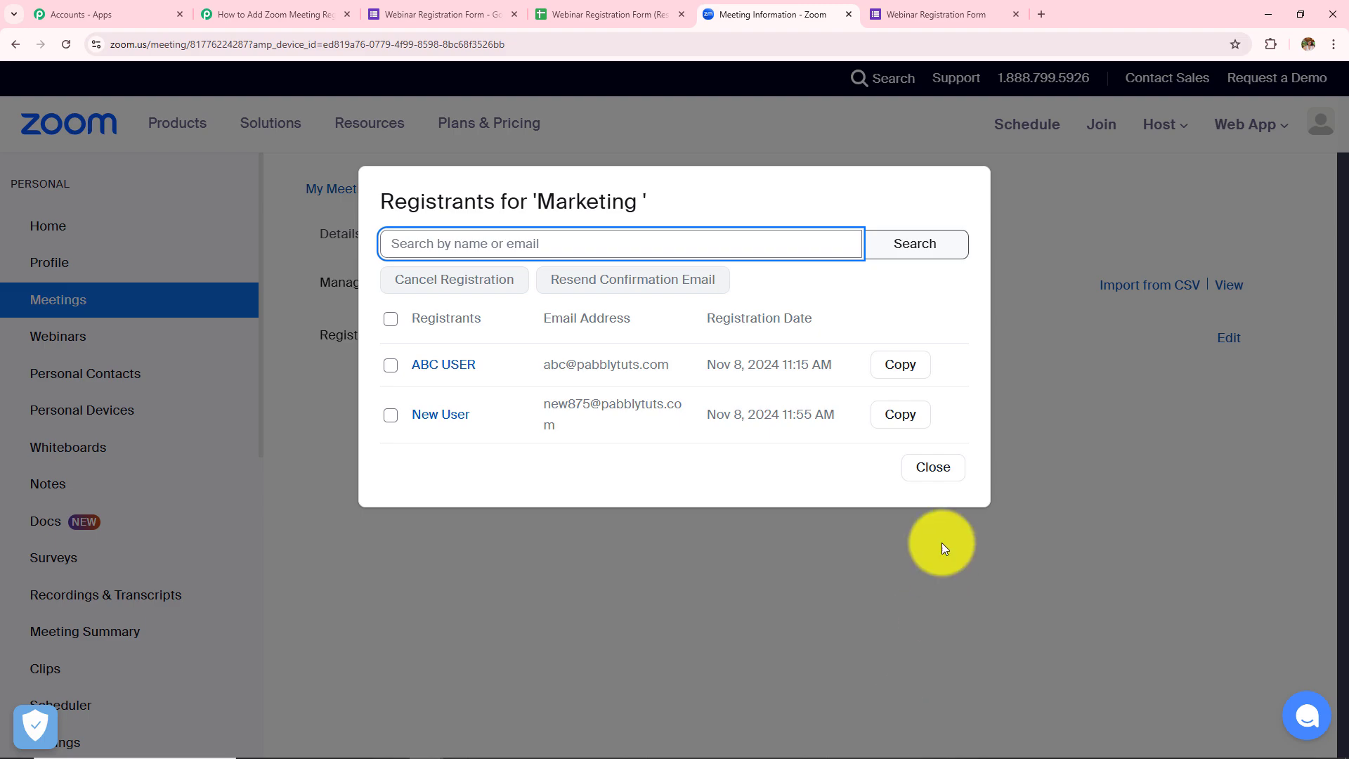
{"action": "left_click", "coordinate": [939, 482]}
Step: Submit the filled-in Webinar Registration Form response and check its row in the Webinar Registration Form (Responses) spreadsheet
{"action": "key", "text": "ctrl+Tab"}
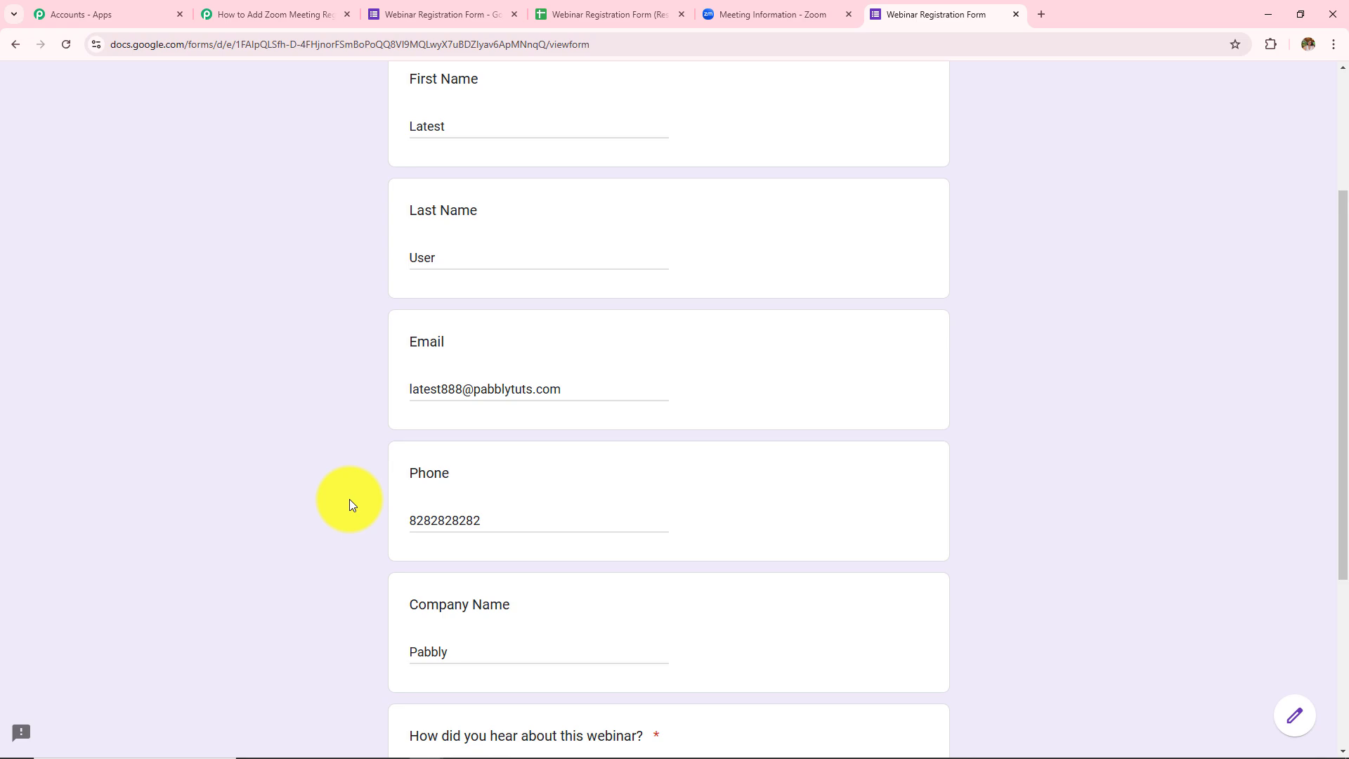
{"action": "scroll", "coordinate": [349, 498], "scroll_direction": "down", "scroll_amount": 4}
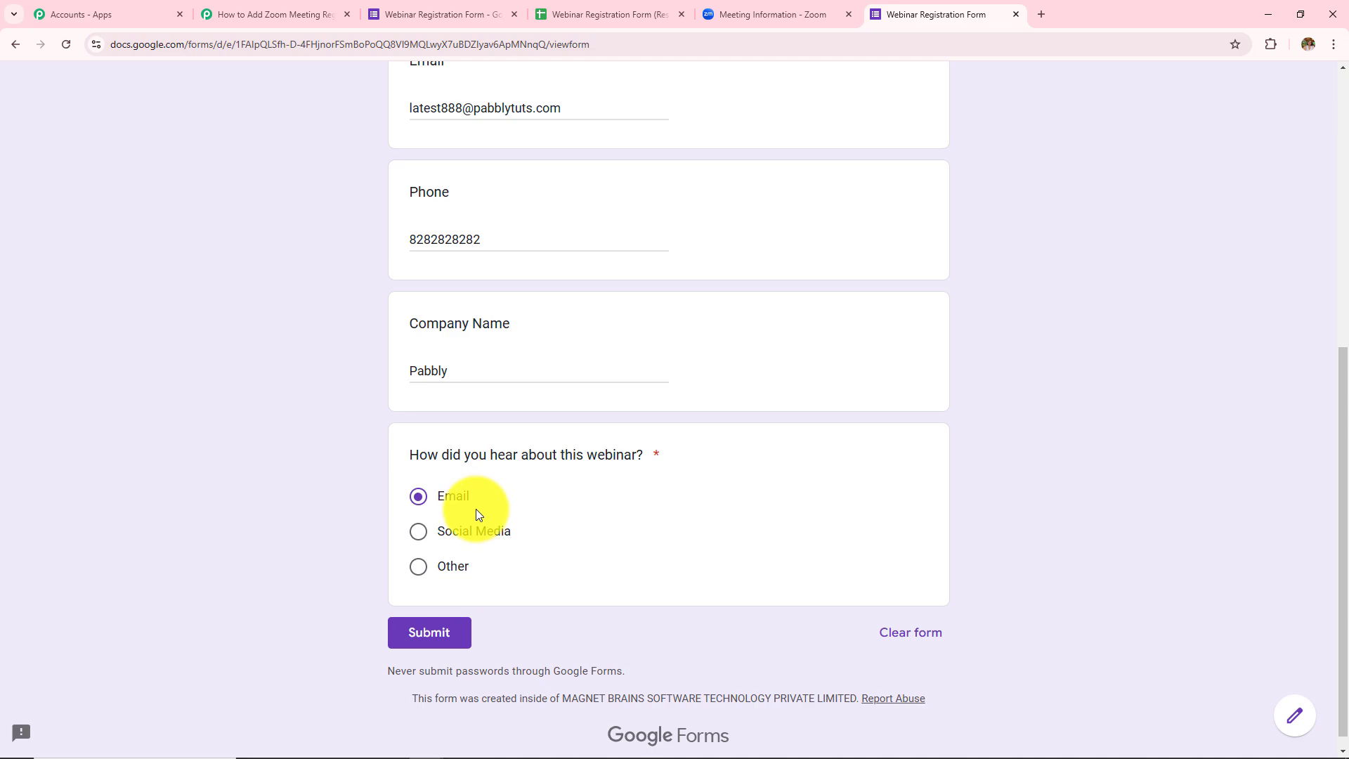
{"action": "left_click", "coordinate": [443, 639]}
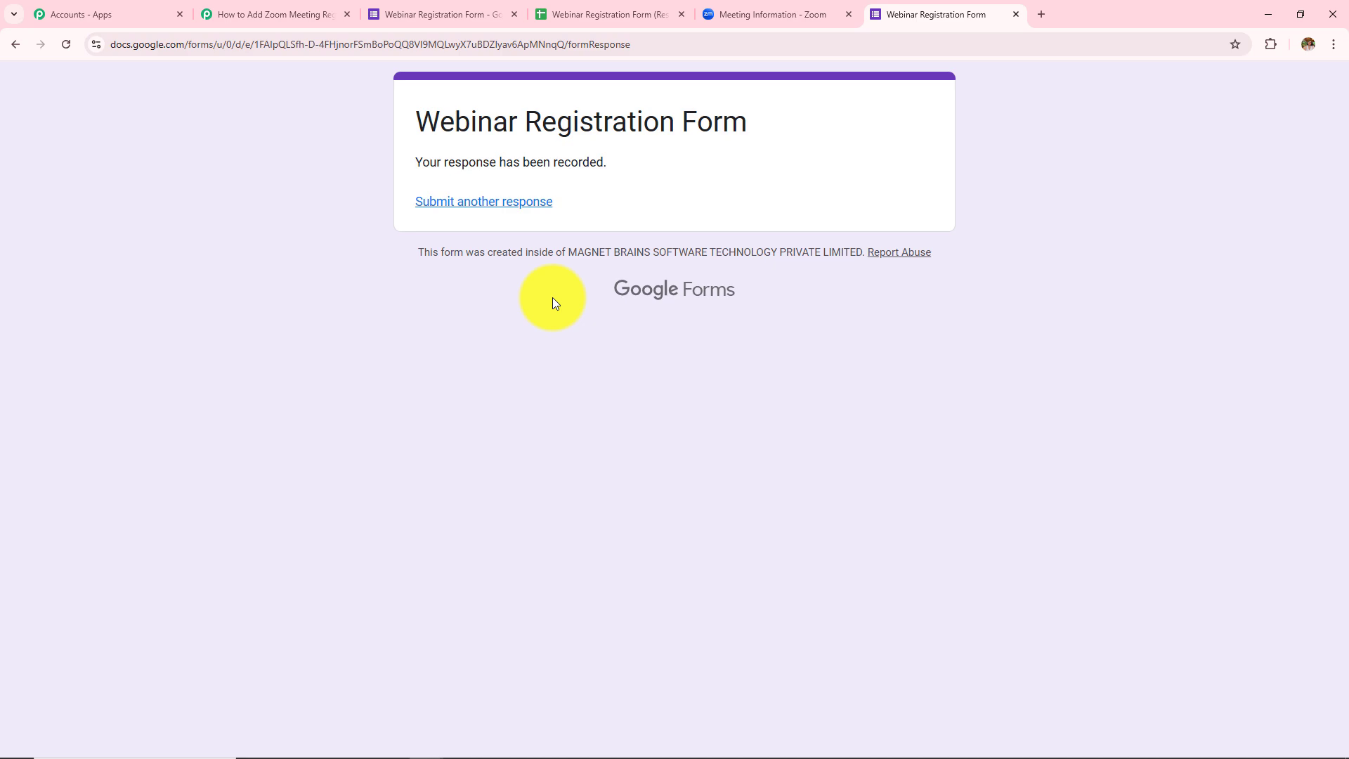
{"action": "left_click", "coordinate": [544, 14]}
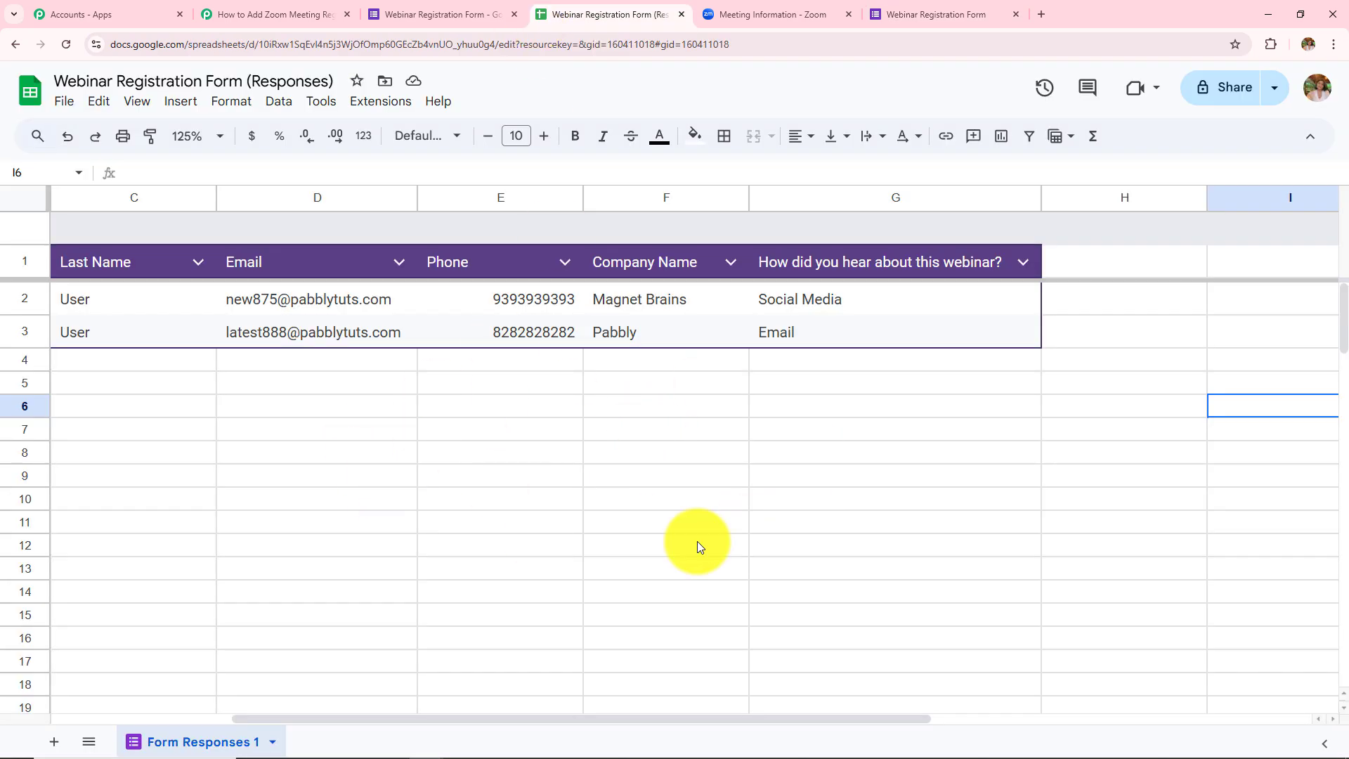
{"action": "left_click", "coordinate": [1136, 503]}
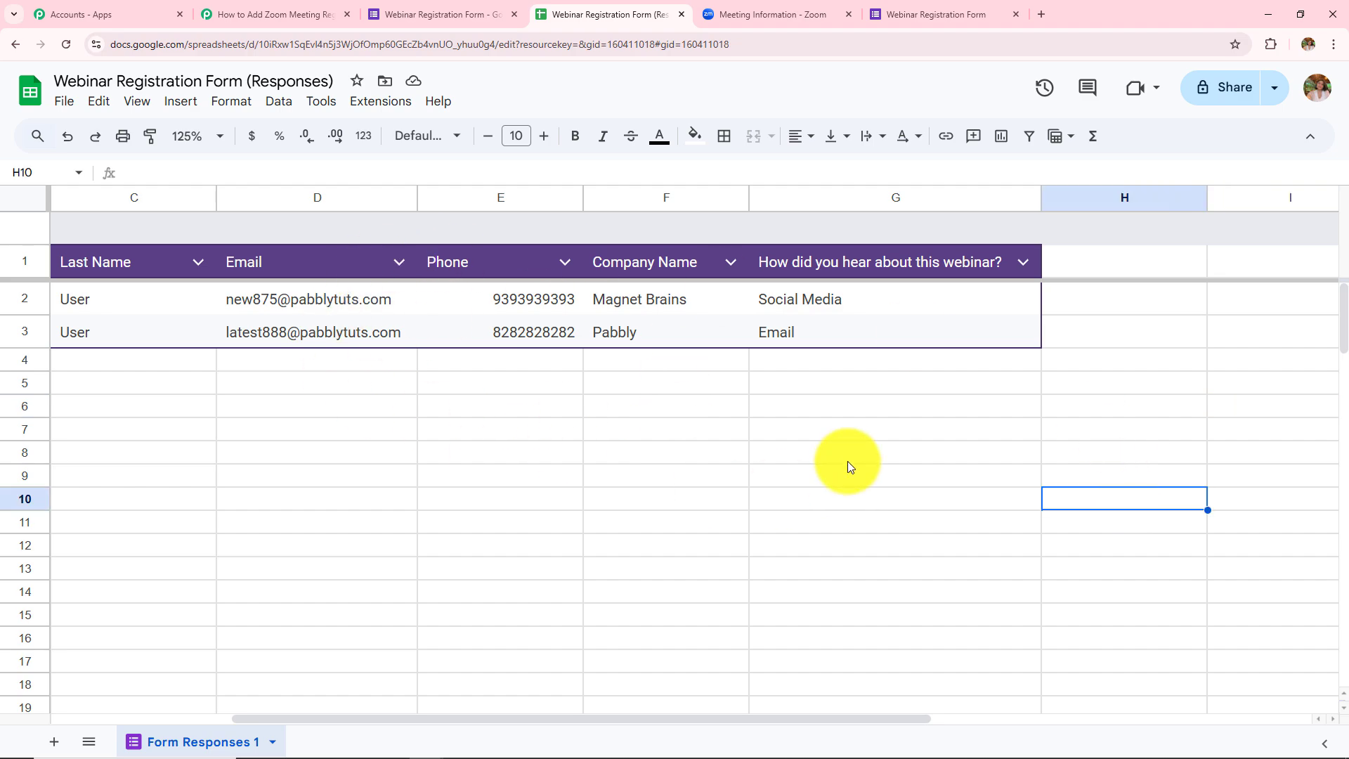
Step: Reload the Marketing meeting page in Zoom, reopen the registrant list, and inspect the details of the most recent registrant
{"action": "left_click", "coordinate": [760, 10]}
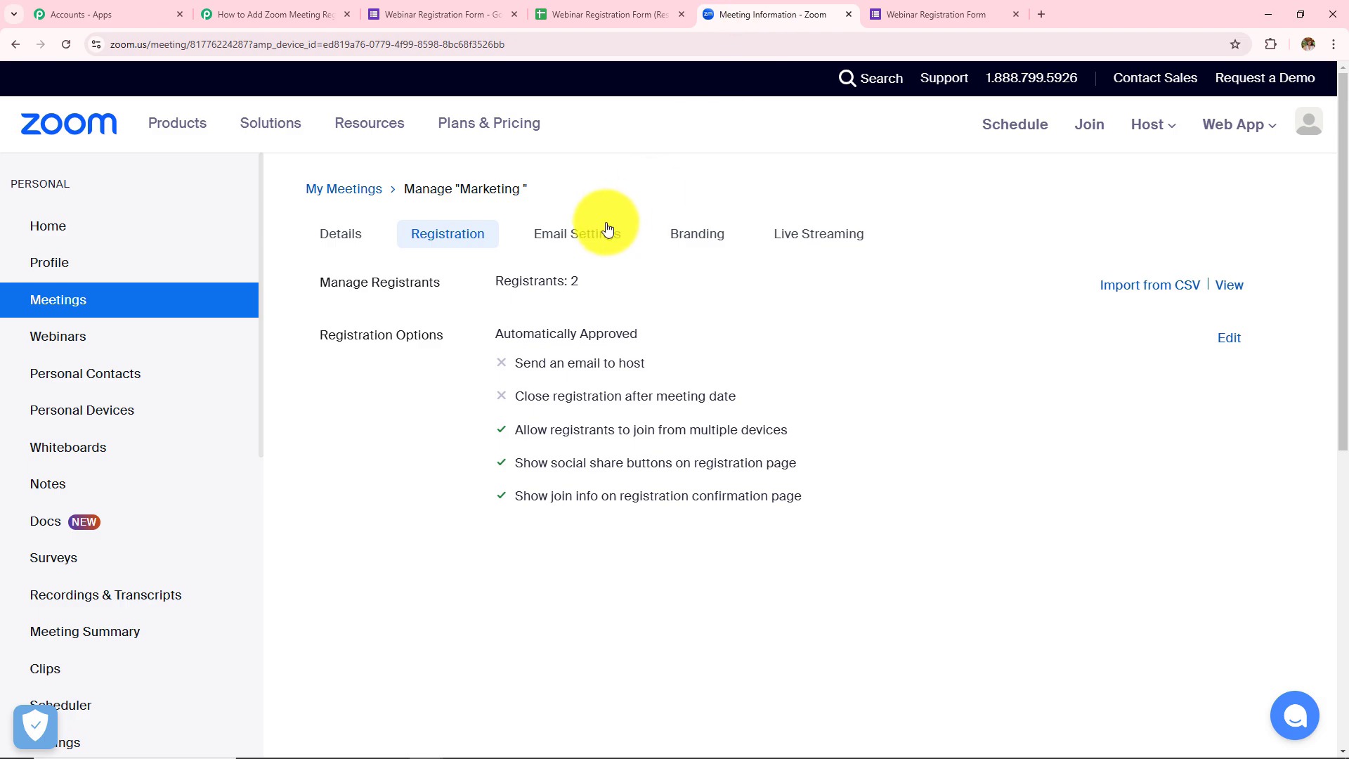
{"action": "left_click", "coordinate": [66, 49]}
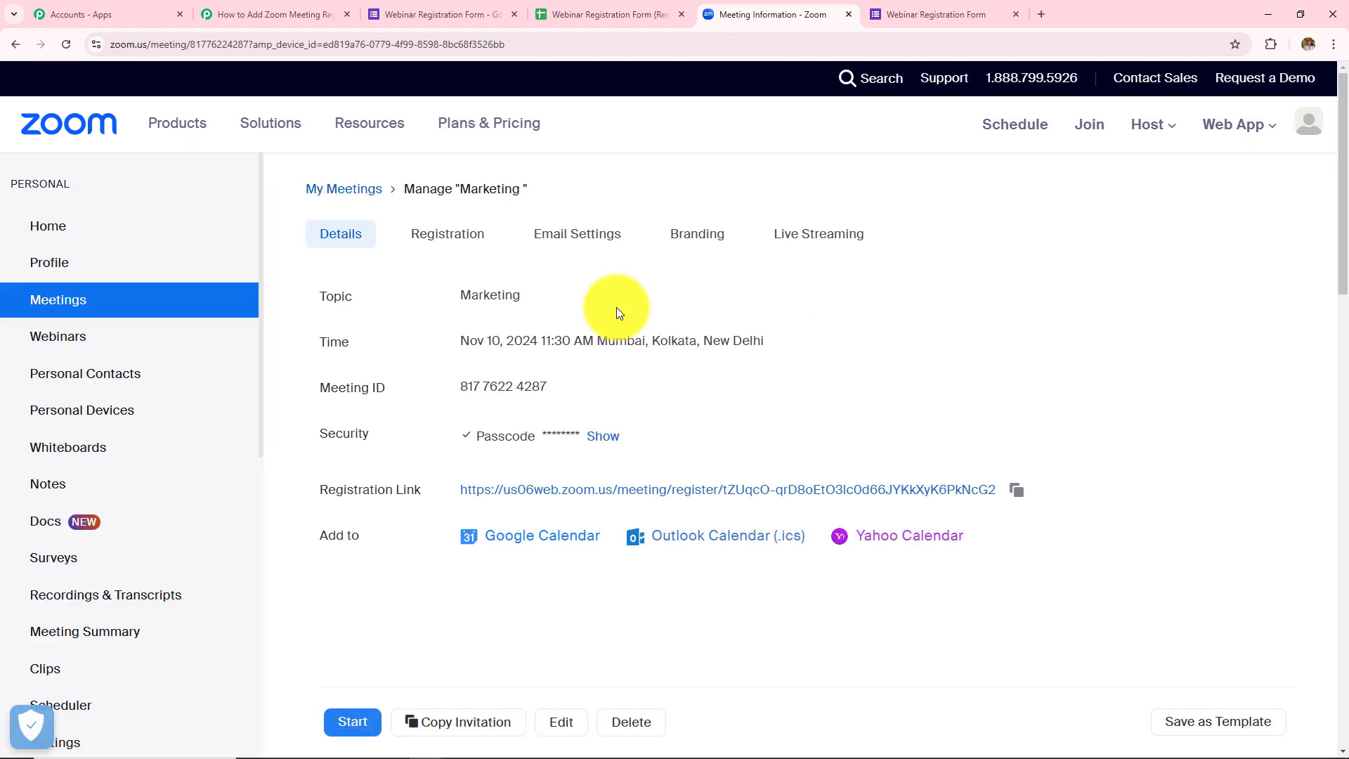
{"action": "left_click", "coordinate": [464, 244]}
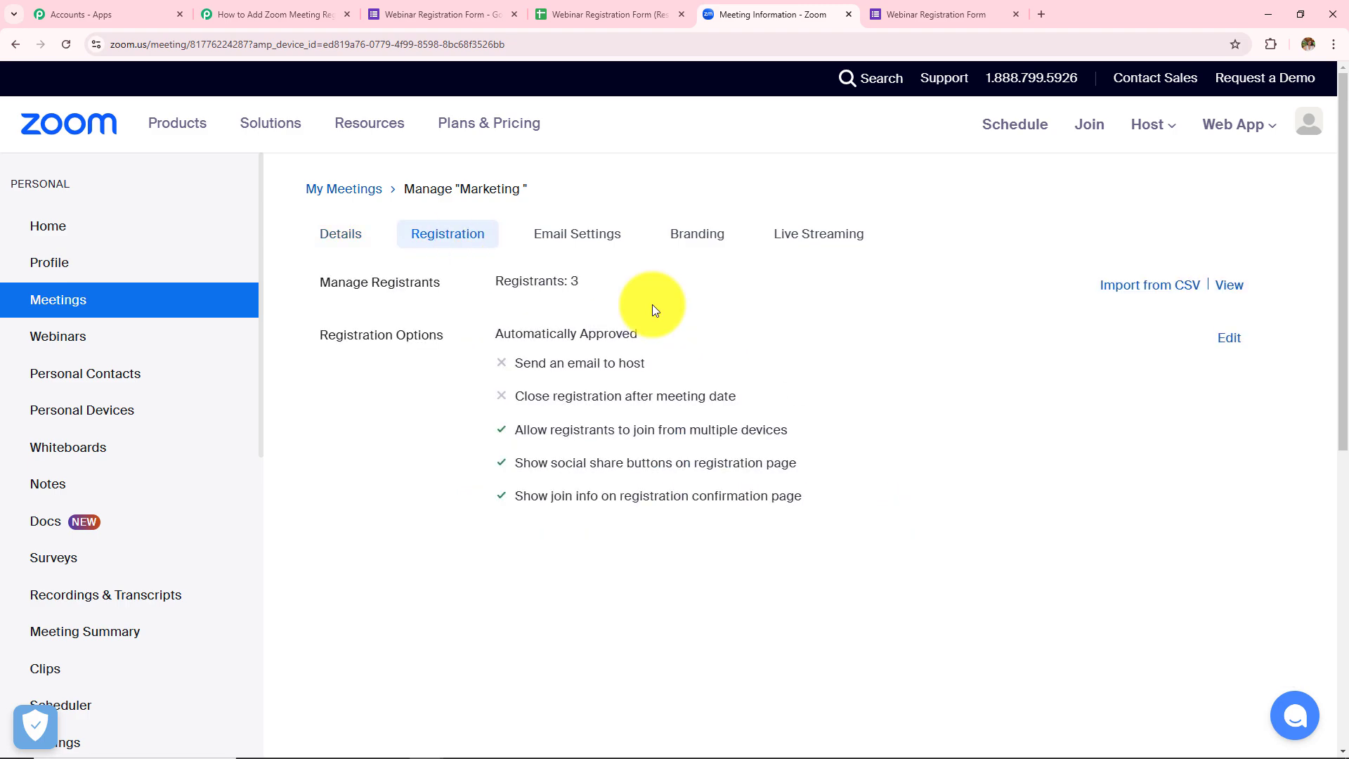
{"action": "left_click", "coordinate": [1229, 287]}
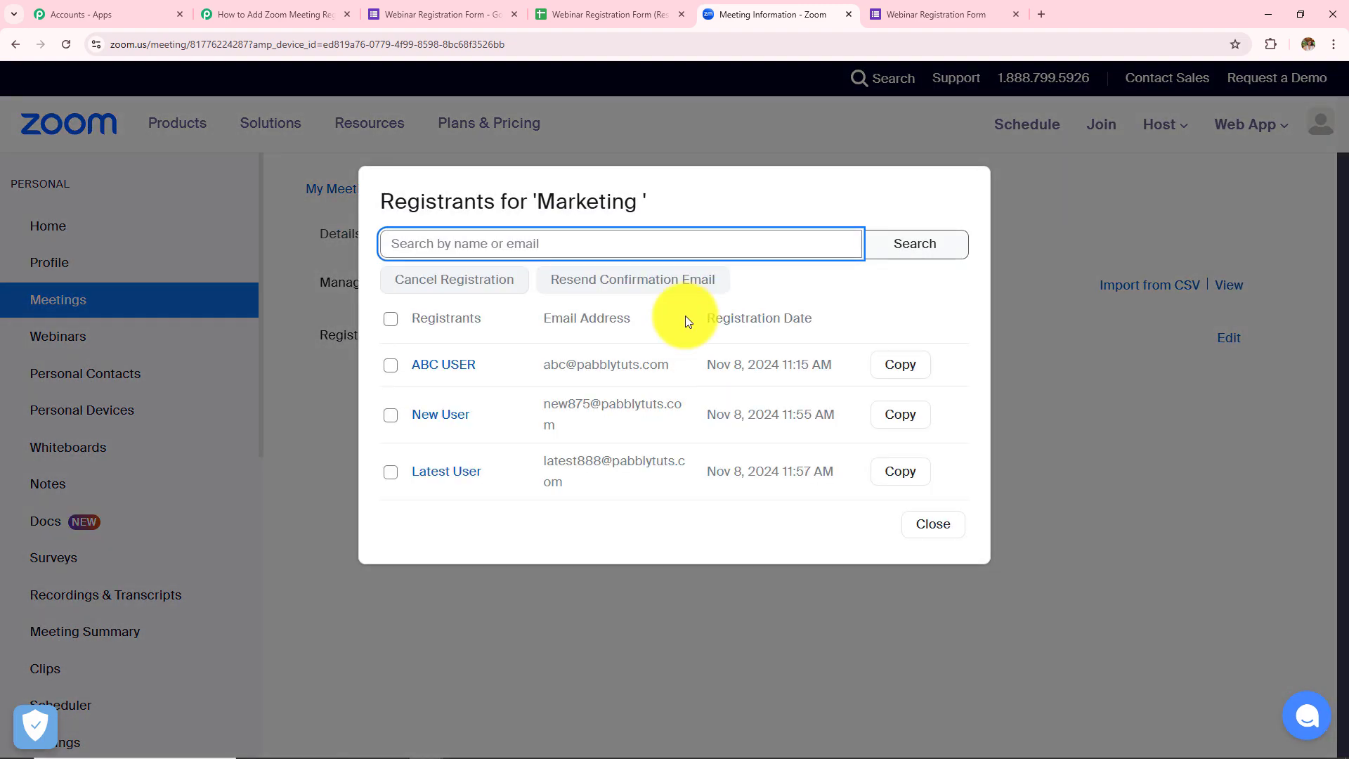
{"action": "left_click", "coordinate": [451, 470]}
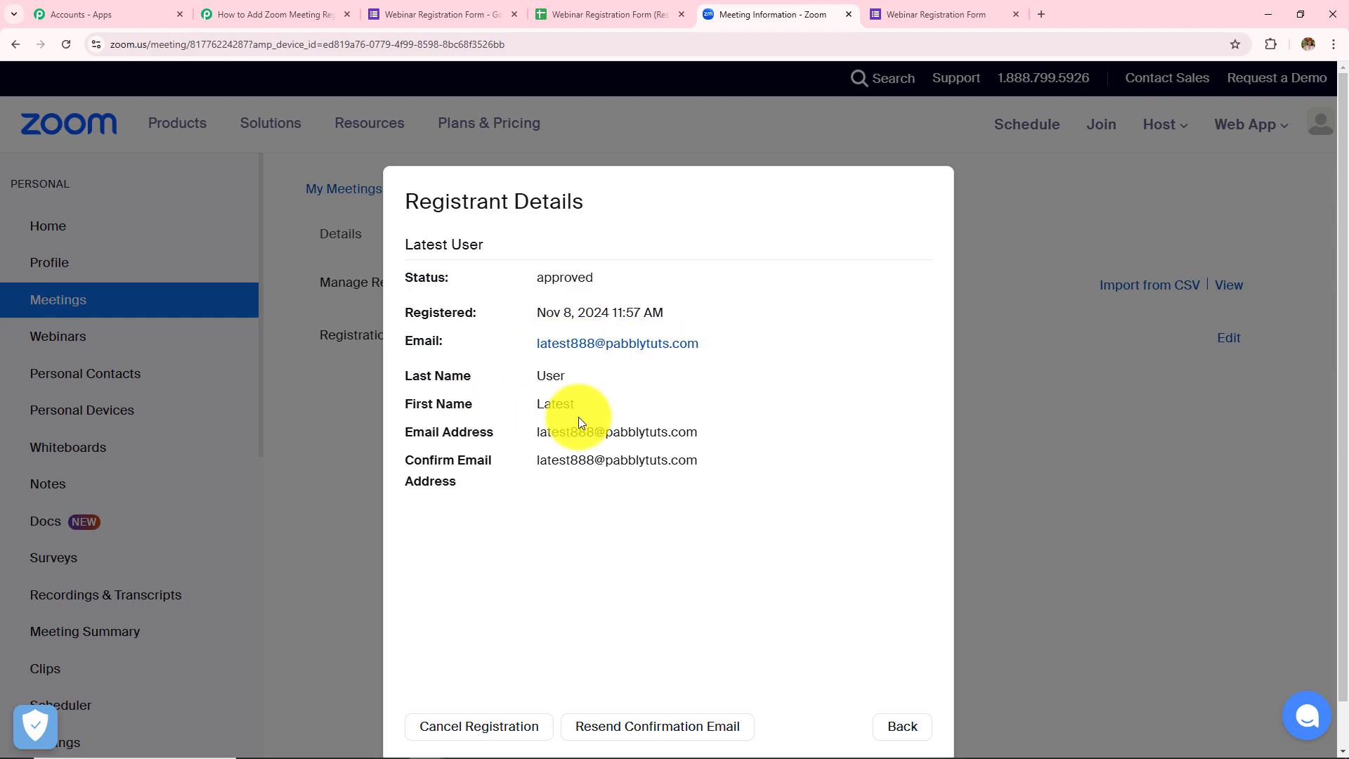
{"action": "double_click", "coordinate": [552, 376]}
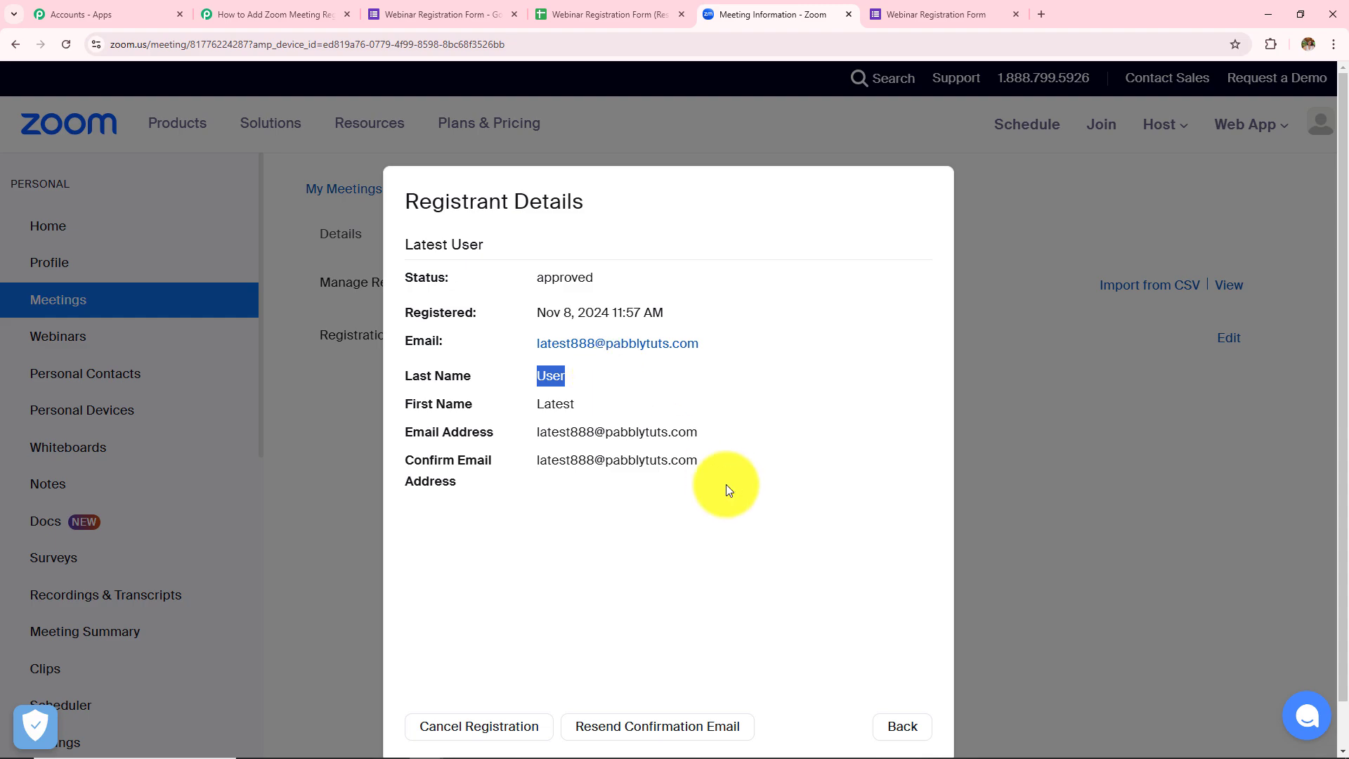
{"action": "key", "text": "Escape"}
Step: Return to the Pabbly Connect workflow and review the Google Forms trigger, from its event and webhook URL to the captured response
{"action": "left_click", "coordinate": [295, 14]}
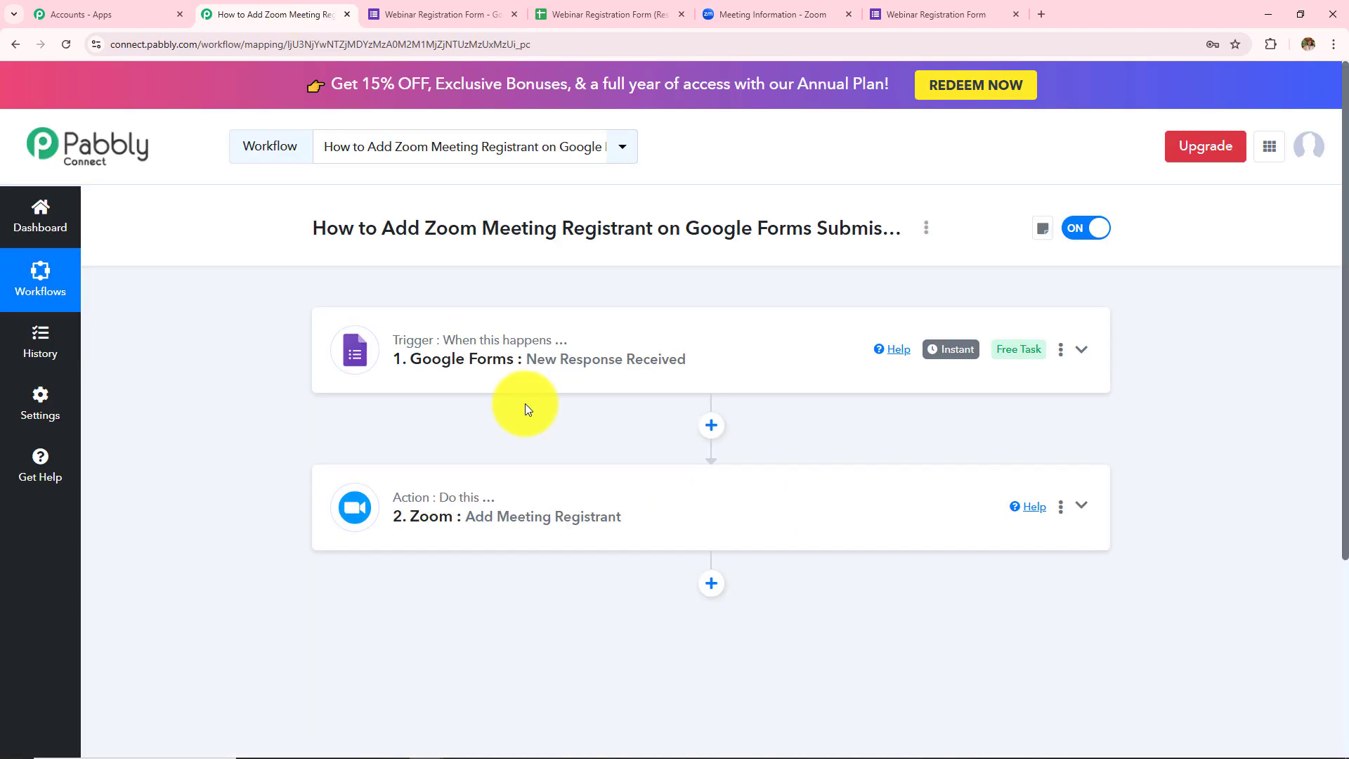
{"action": "left_click", "coordinate": [566, 367]}
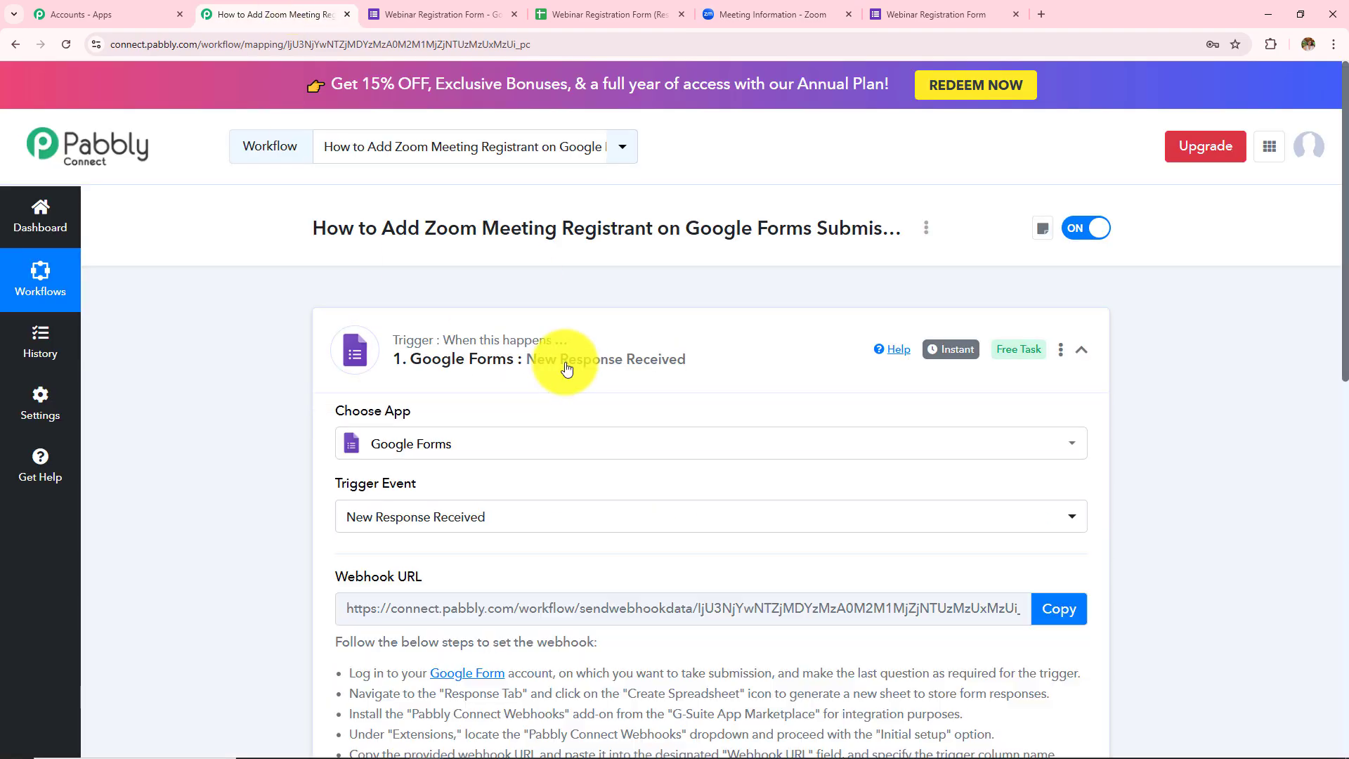
{"action": "scroll", "coordinate": [562, 393], "scroll_direction": "down", "scroll_amount": 5}
{"action": "scroll", "coordinate": [590, 460], "scroll_direction": "down", "scroll_amount": 4}
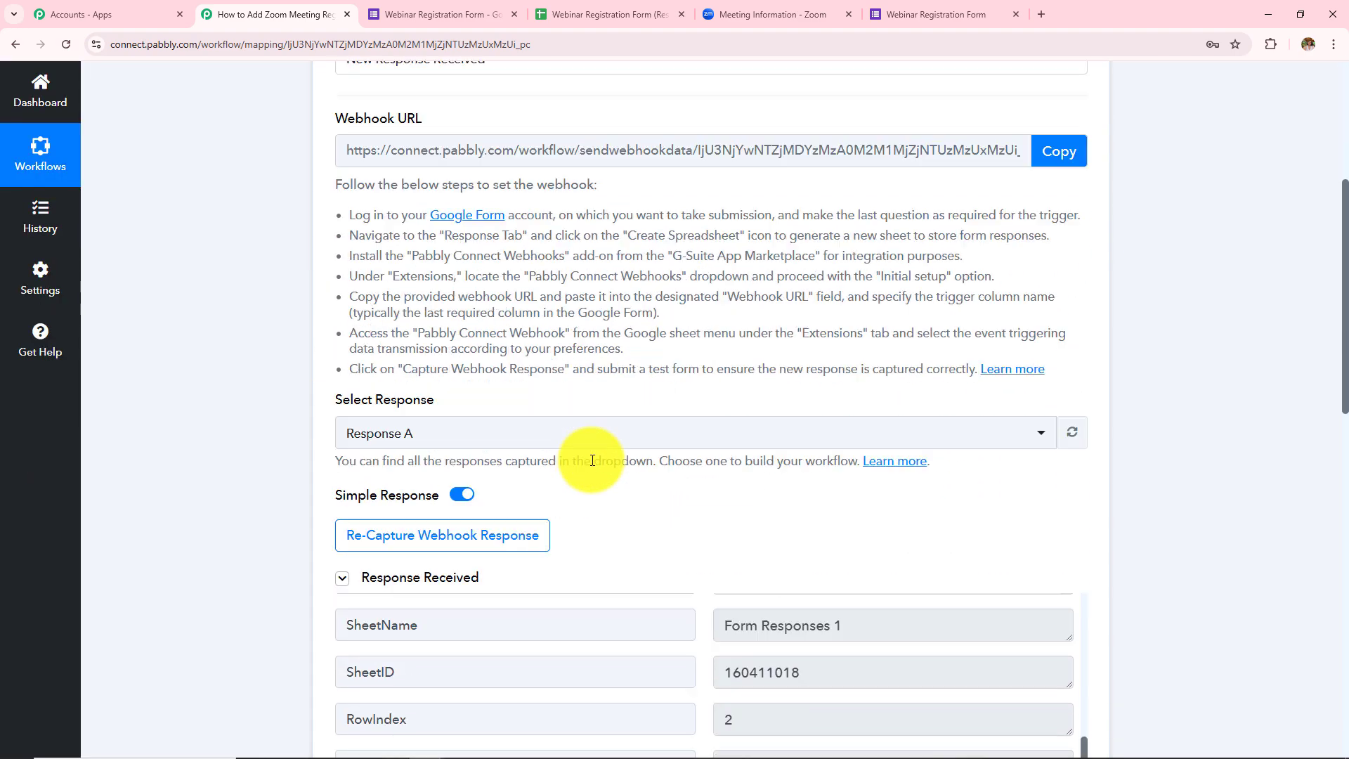
{"action": "scroll", "coordinate": [527, 314], "scroll_direction": "up", "scroll_amount": 3}
{"action": "scroll", "coordinate": [528, 314], "scroll_direction": "up", "scroll_amount": 3}
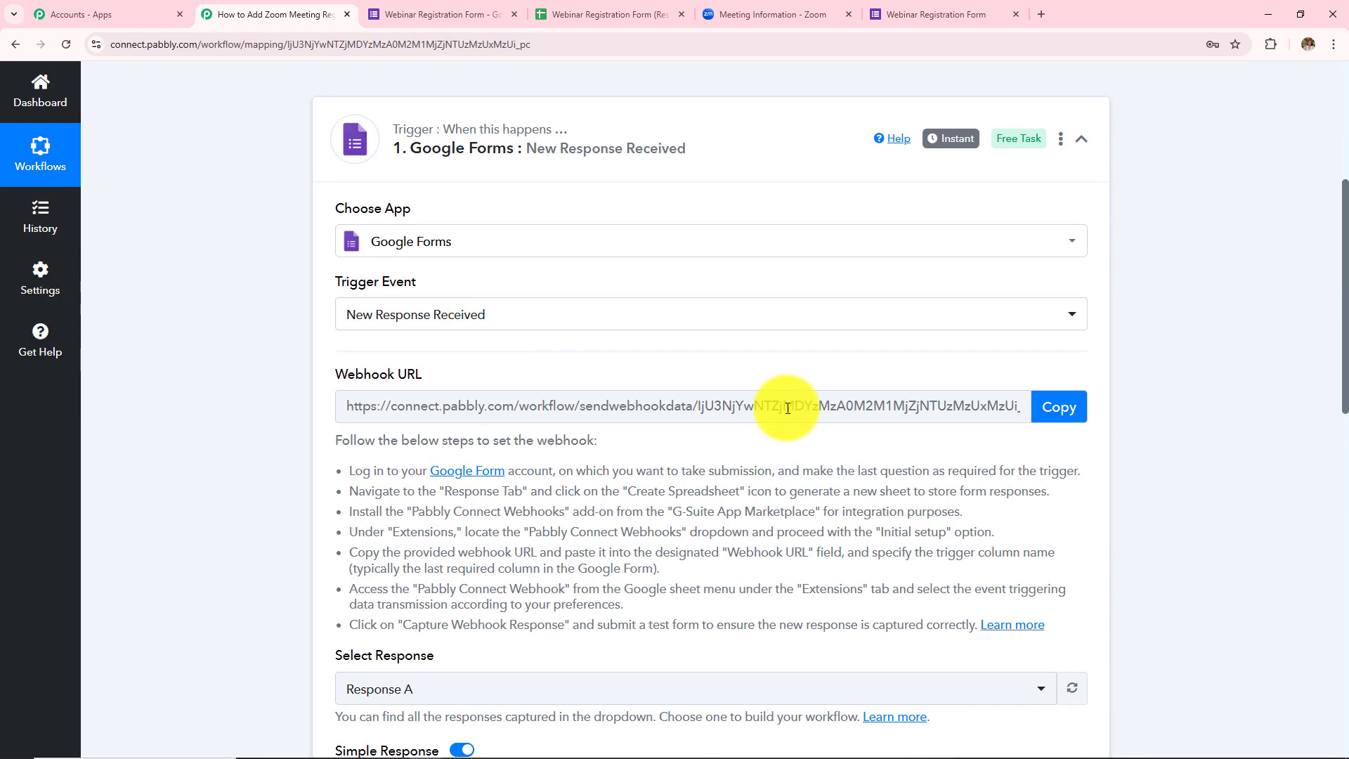
{"action": "scroll", "coordinate": [573, 424], "scroll_direction": "down", "scroll_amount": 9}
{"action": "scroll", "coordinate": [837, 443], "scroll_direction": "down", "scroll_amount": 3}
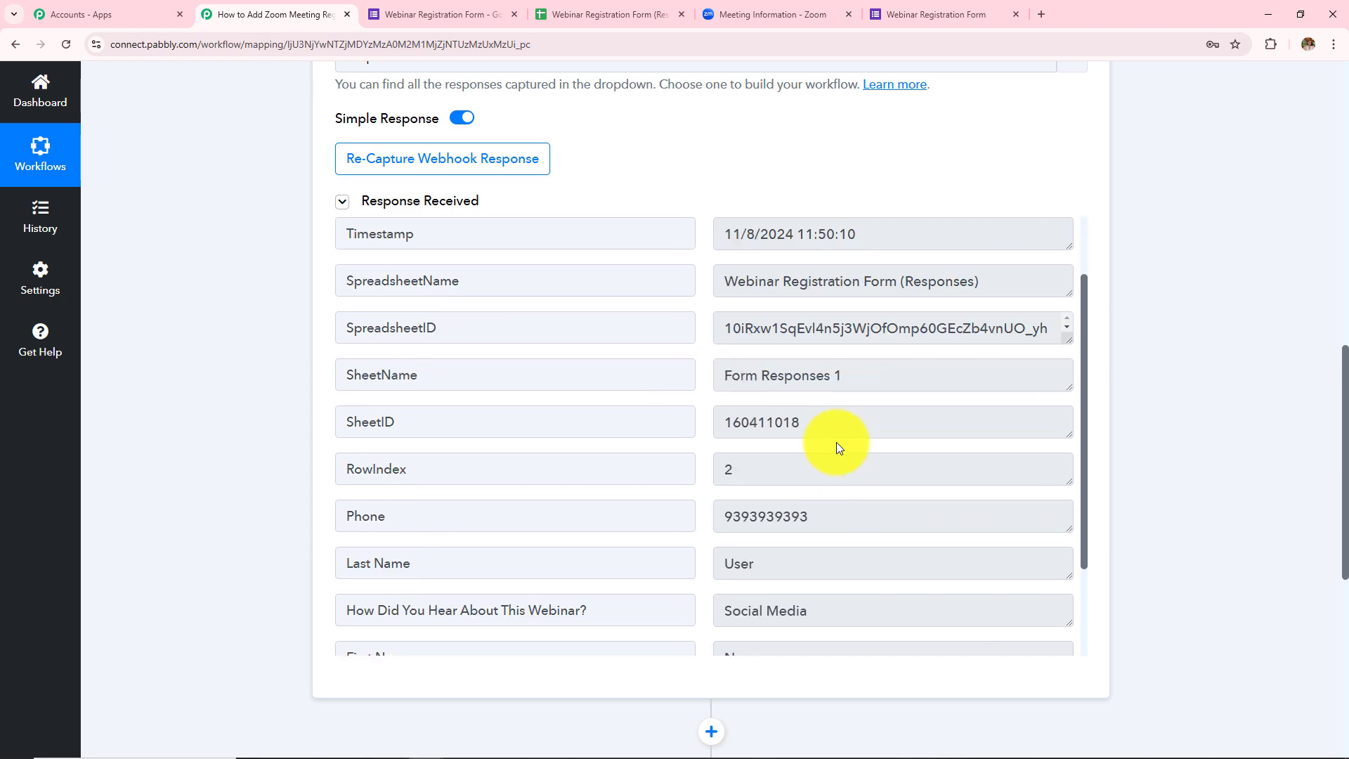
{"action": "scroll", "coordinate": [1156, 331], "scroll_direction": "down", "scroll_amount": 5}
{"action": "scroll", "coordinate": [1157, 331], "scroll_direction": "down", "scroll_amount": 3}
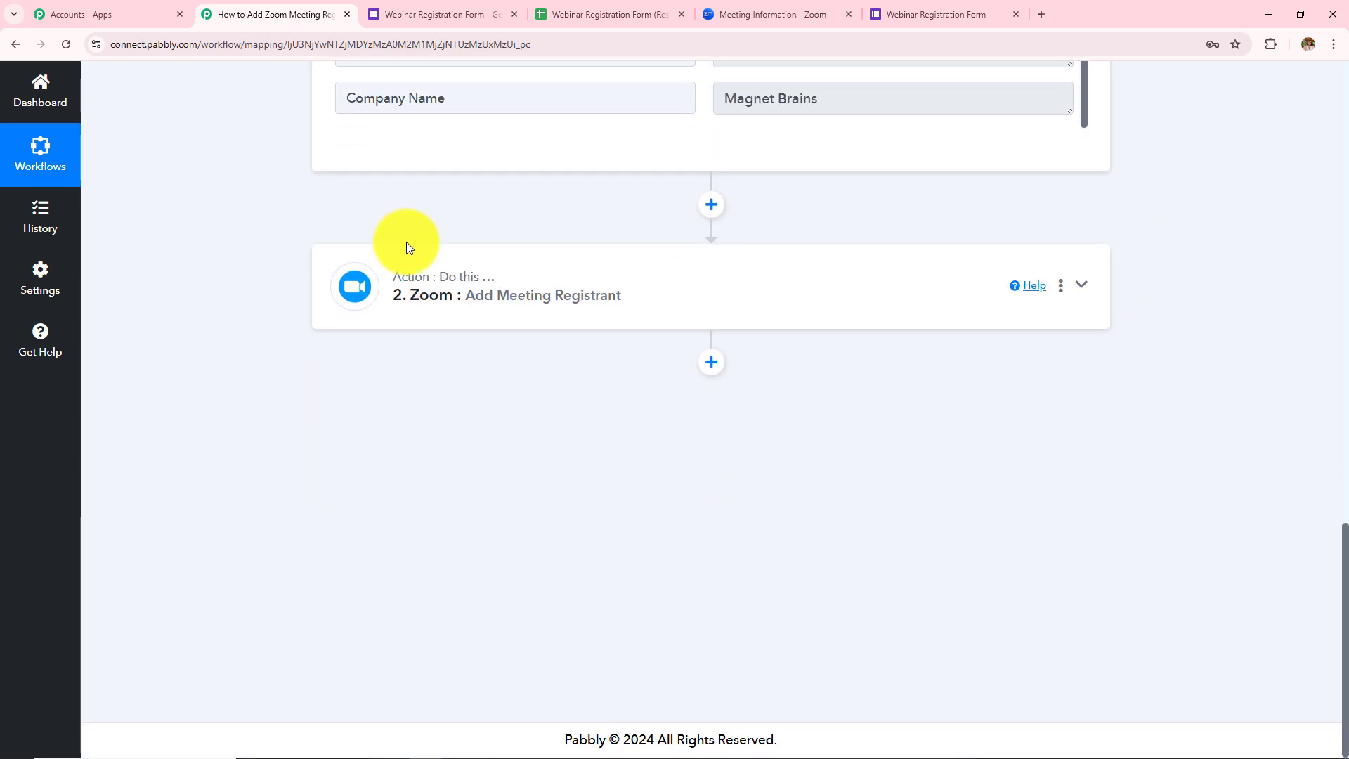
Step: Review the Zoom Add Meeting Registrant action, from its meeting and mapped fields down to the expanded test response
{"action": "left_click", "coordinate": [613, 285]}
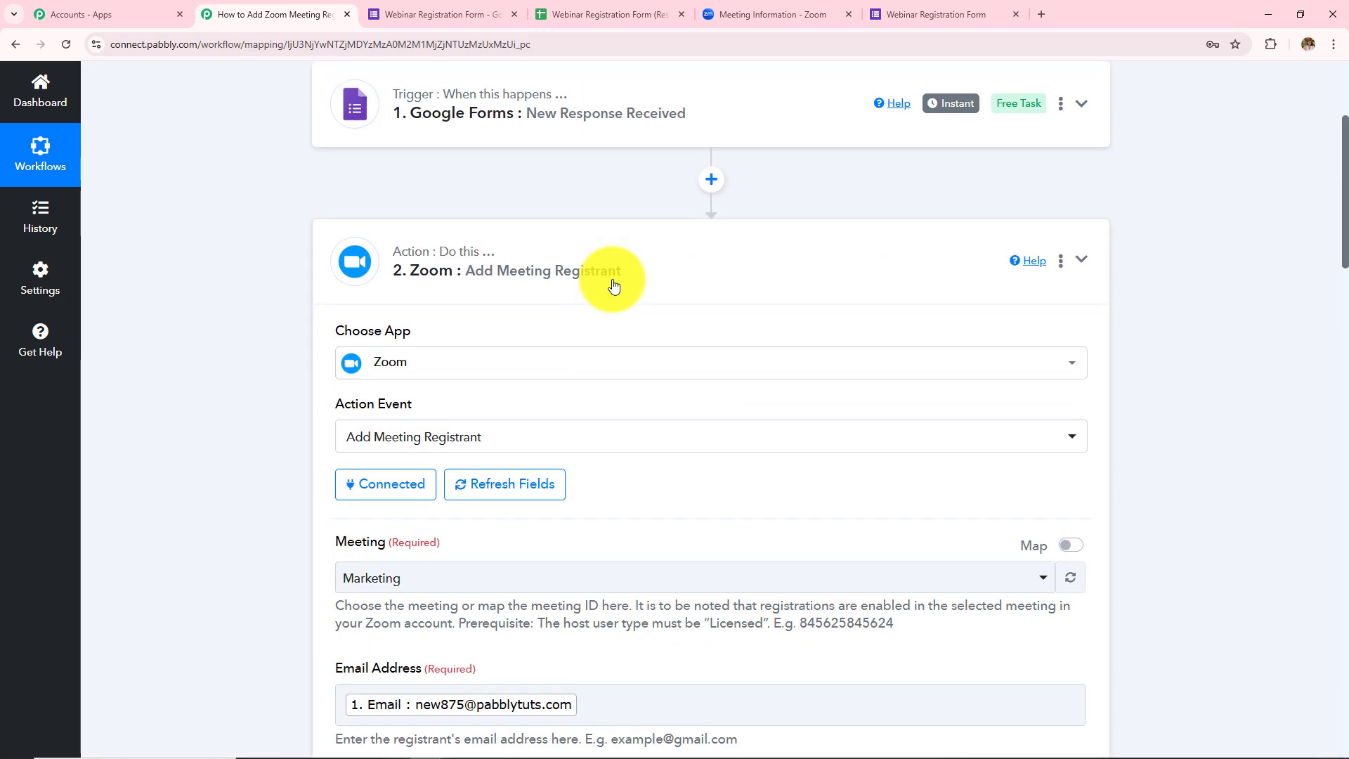
{"action": "scroll", "coordinate": [613, 285], "scroll_direction": "down", "scroll_amount": 4}
{"action": "scroll", "coordinate": [617, 368], "scroll_direction": "up", "scroll_amount": 2}
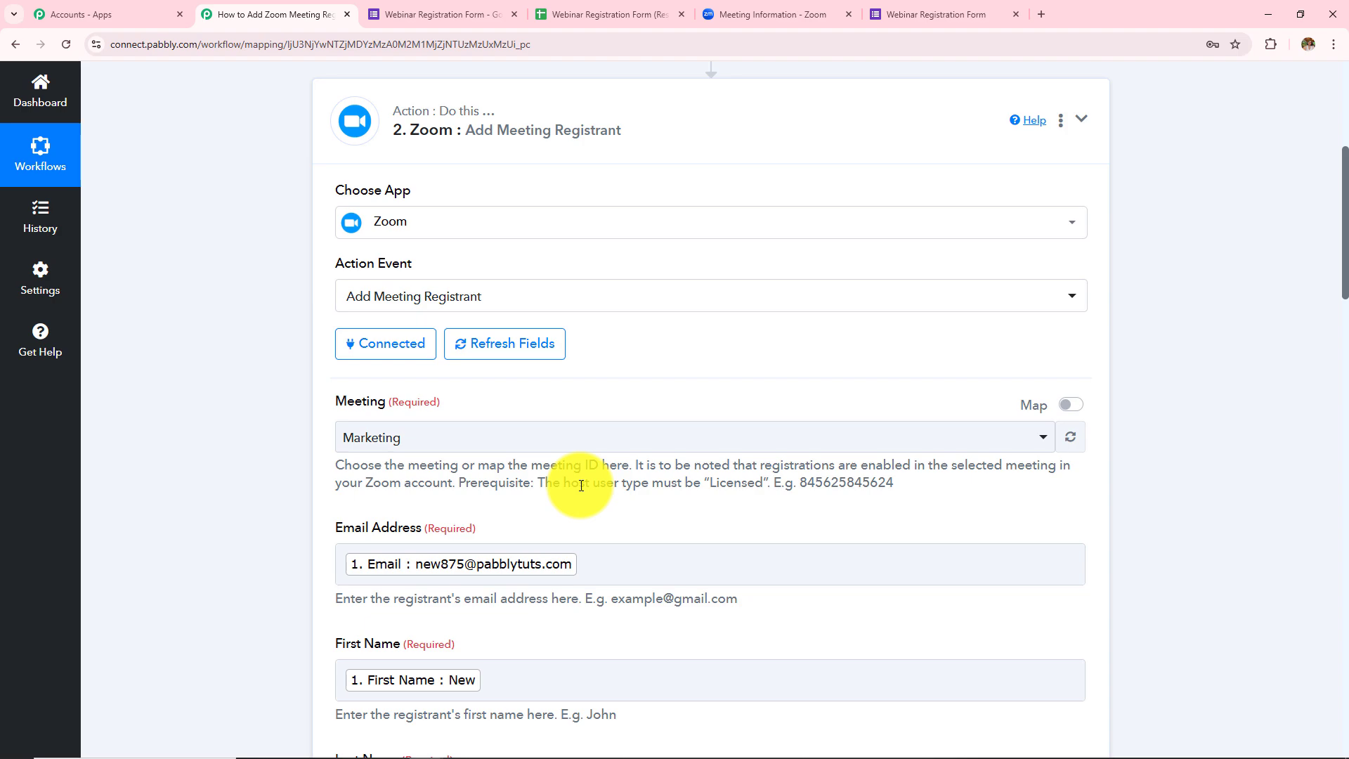
{"action": "scroll", "coordinate": [581, 485], "scroll_direction": "down", "scroll_amount": 2}
{"action": "scroll", "coordinate": [581, 485], "scroll_direction": "down", "scroll_amount": 4}
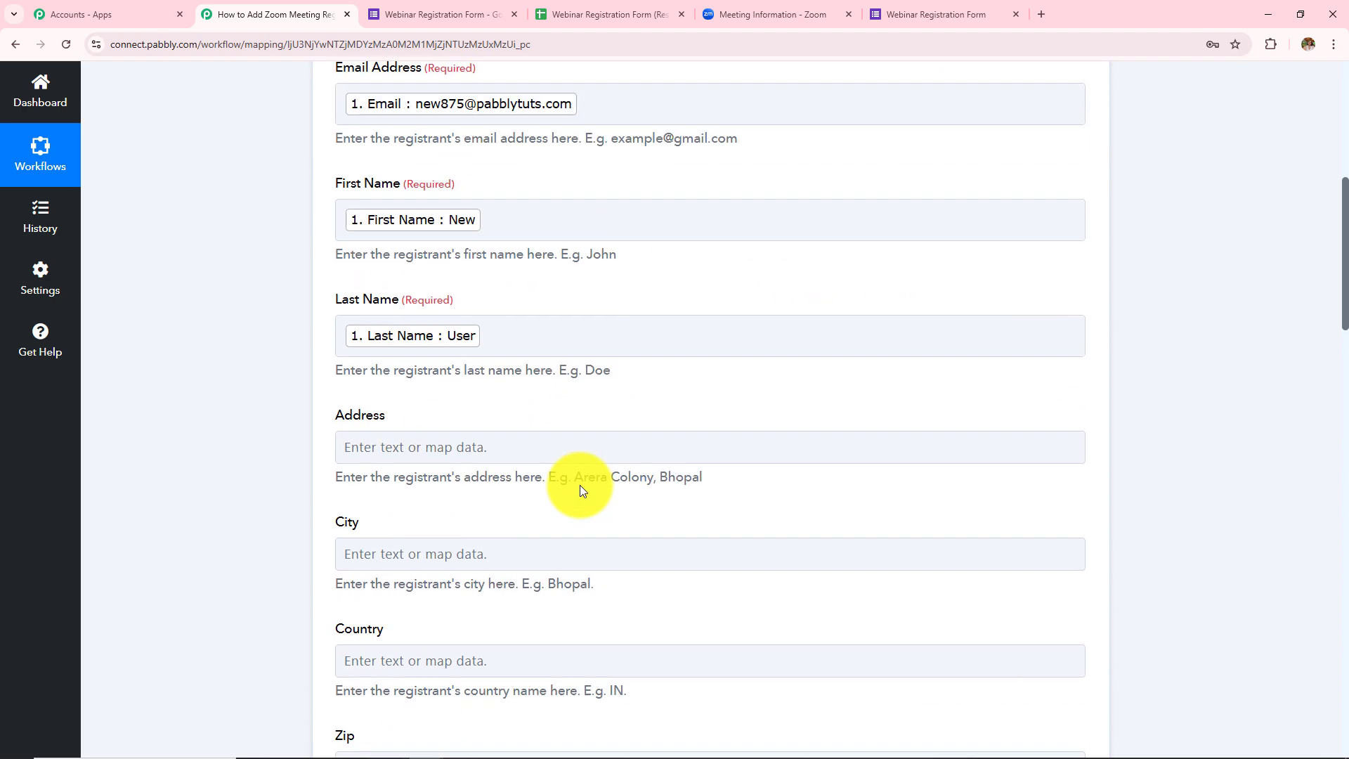
{"action": "scroll", "coordinate": [503, 361], "scroll_direction": "down", "scroll_amount": 12}
{"action": "scroll", "coordinate": [503, 361], "scroll_direction": "down", "scroll_amount": 8}
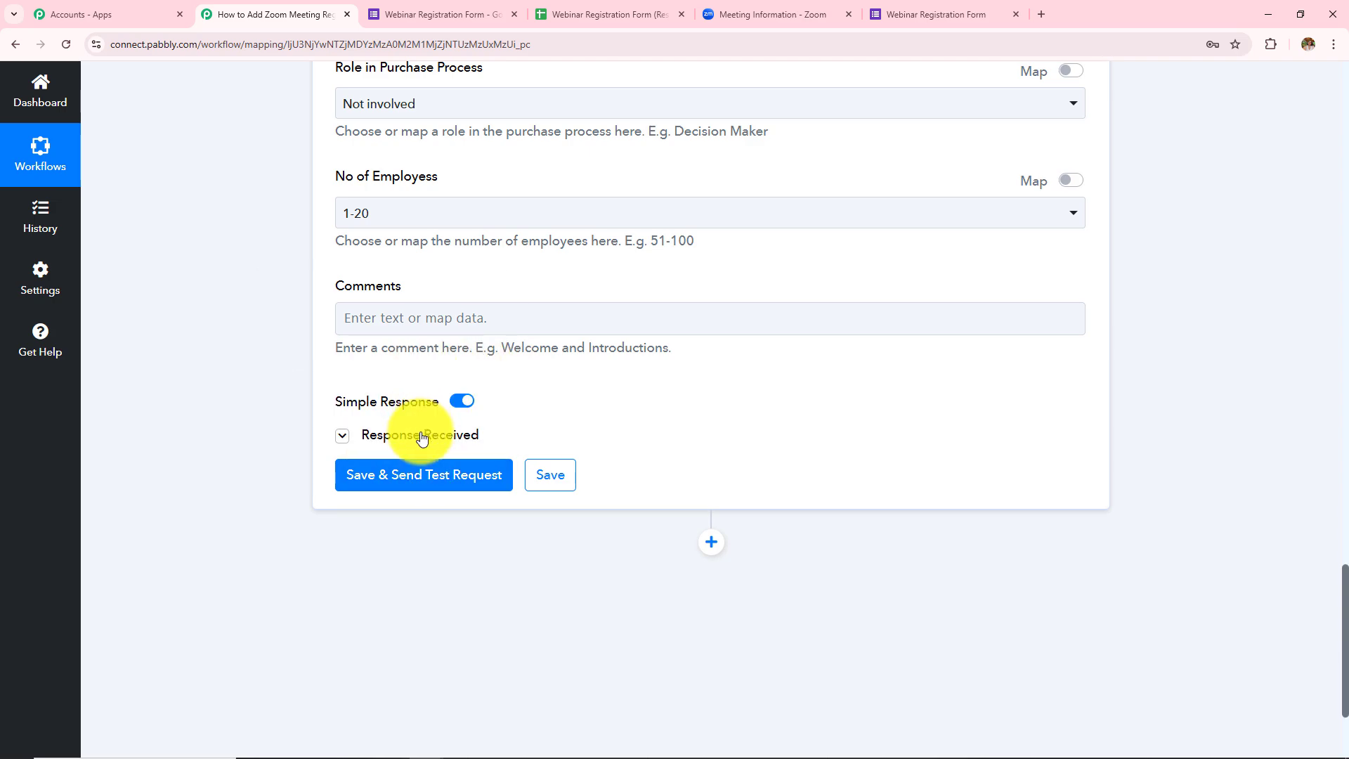
{"action": "left_click", "coordinate": [419, 433]}
{"action": "scroll", "coordinate": [808, 388], "scroll_direction": "down", "scroll_amount": 3}
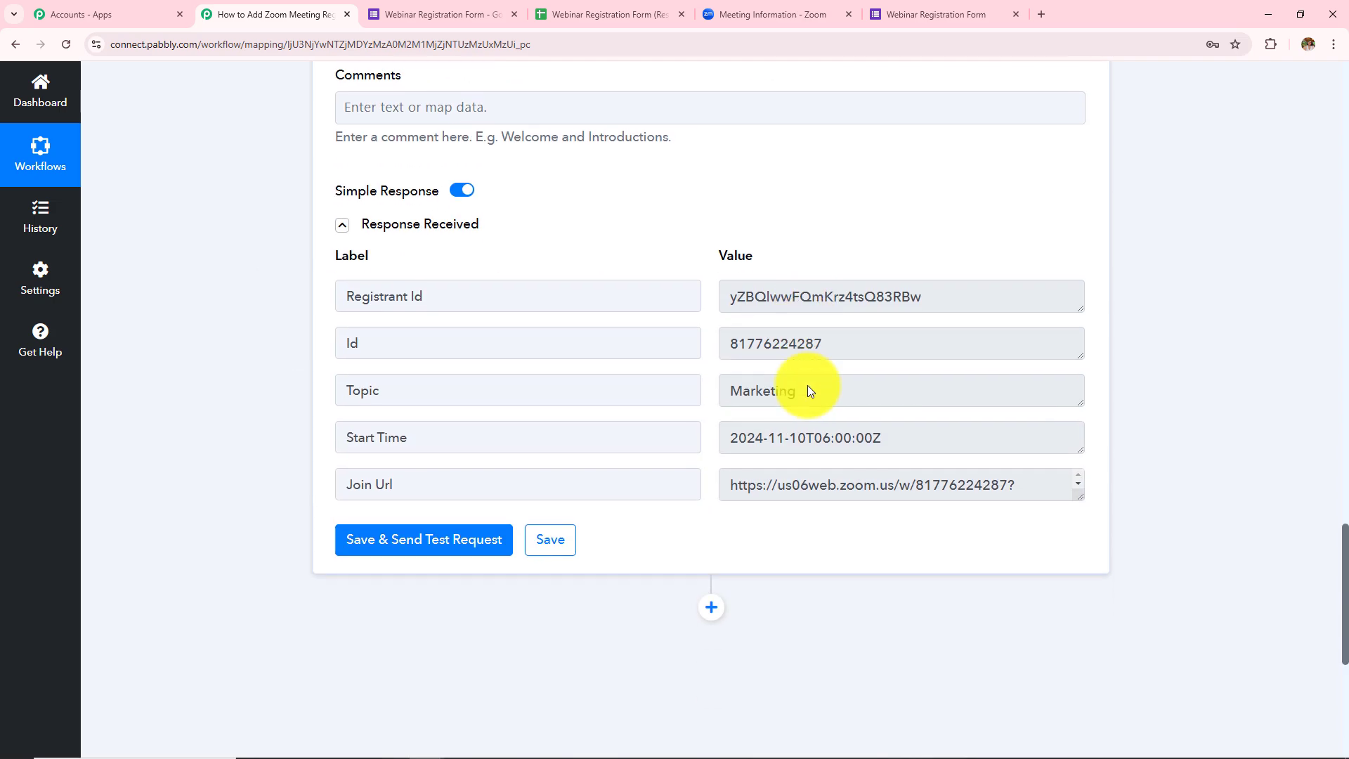
Step: Recheck the Marketing meeting's registrant list in Zoom, close it, and go back to the Pabbly Connect workflow overview
{"action": "left_click", "coordinate": [773, 14]}
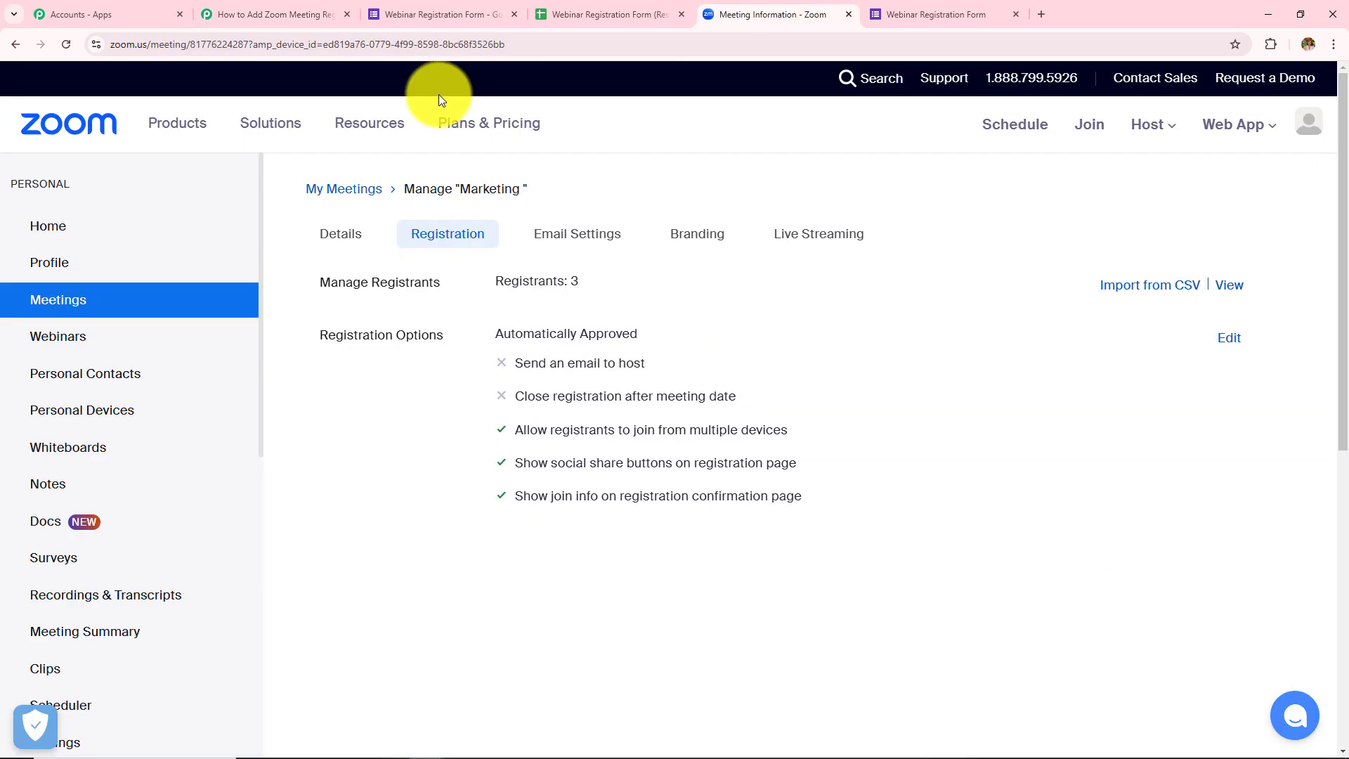
{"action": "left_click", "coordinate": [1226, 287]}
{"action": "left_click", "coordinate": [937, 524]}
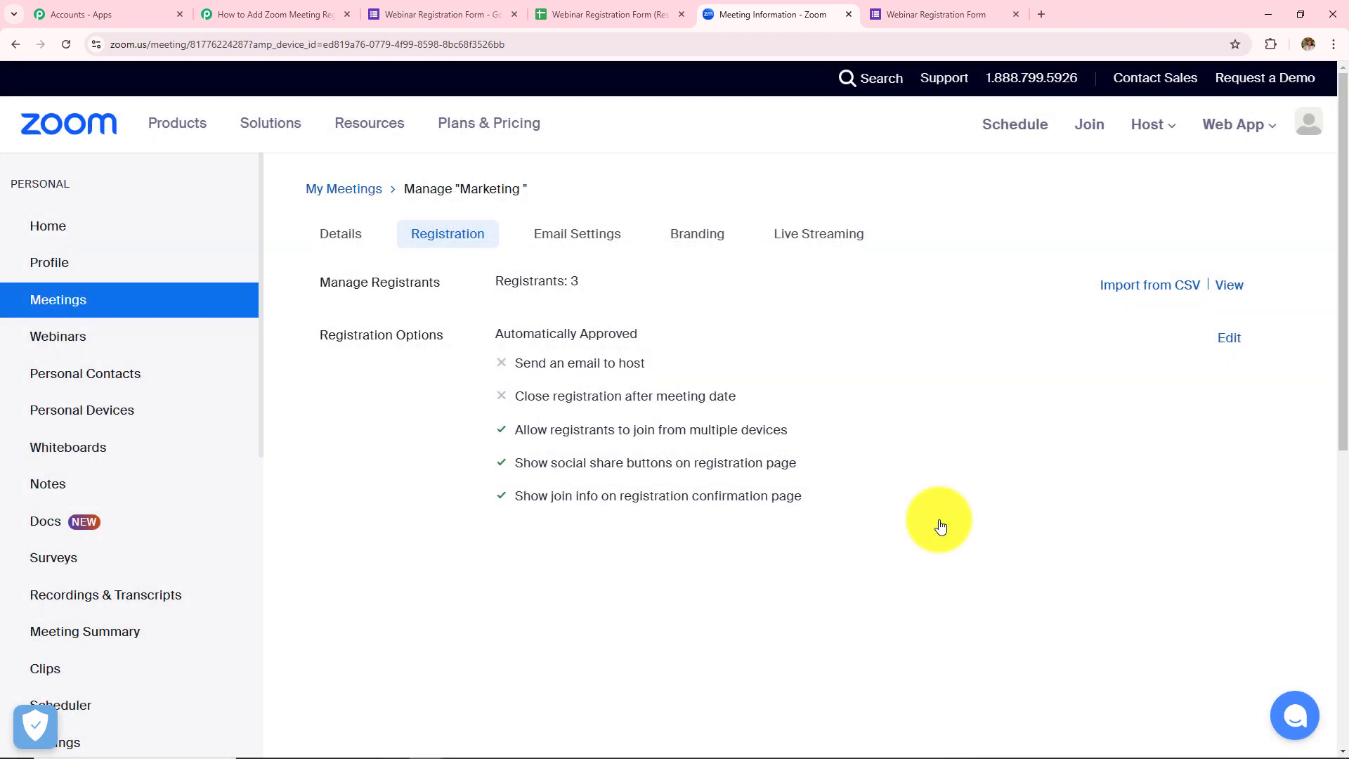
{"action": "left_click", "coordinate": [331, 10]}
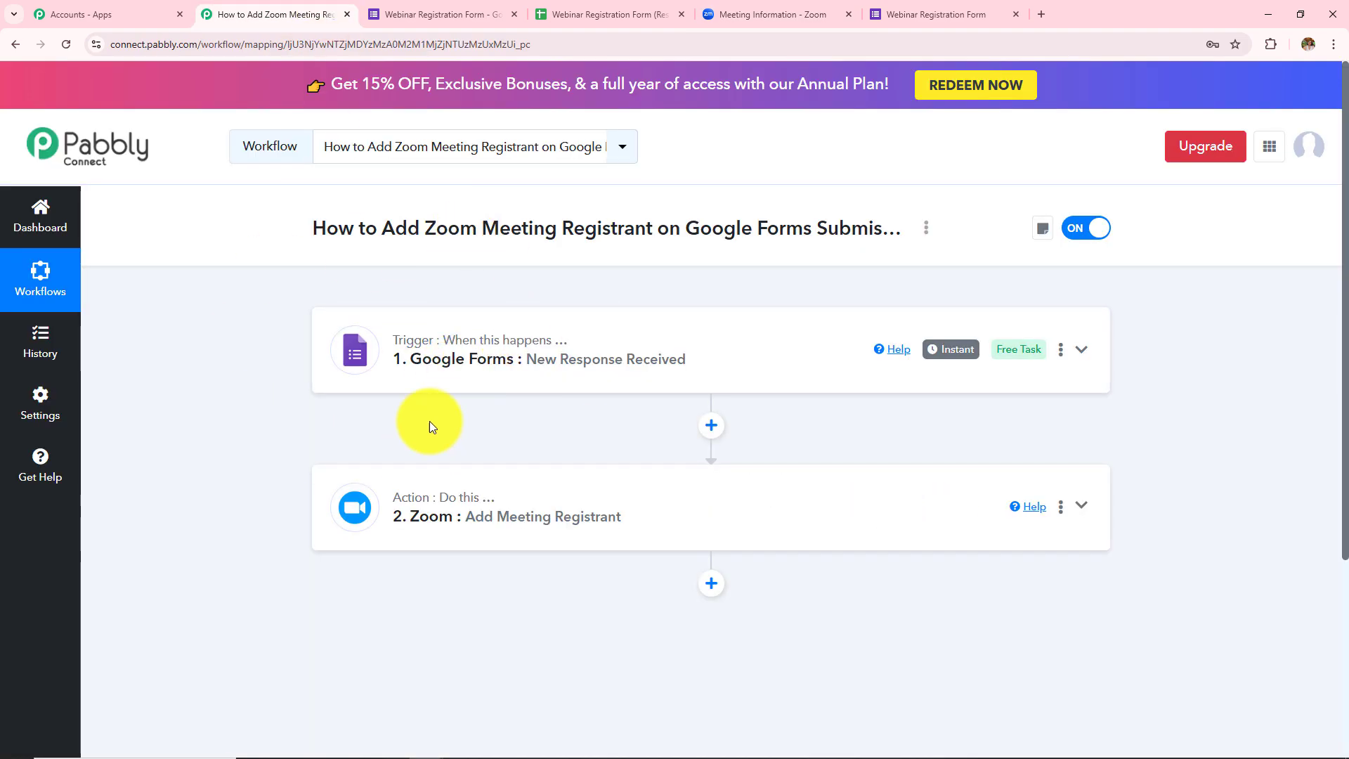